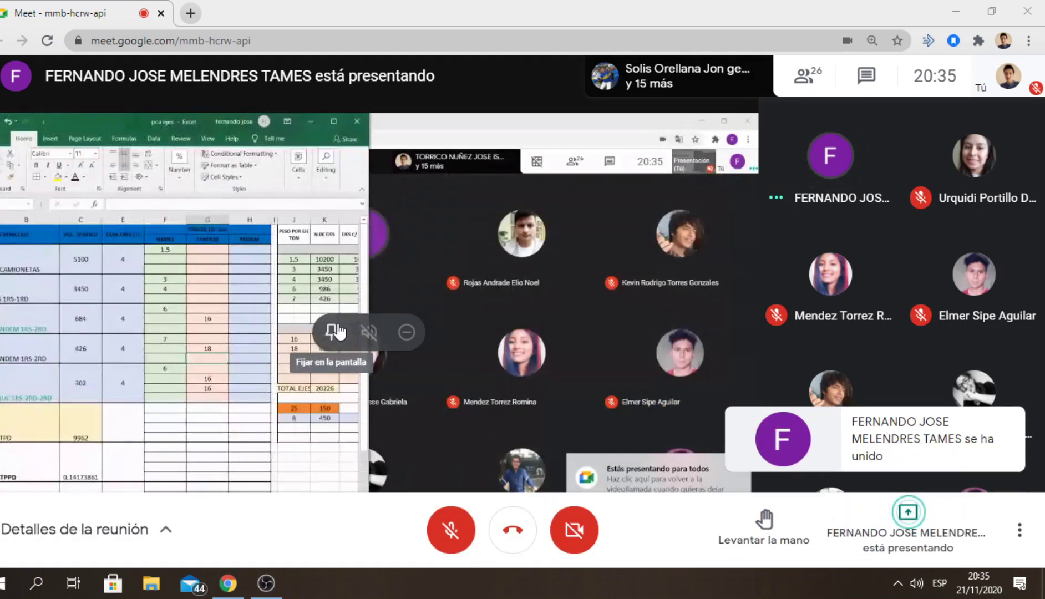
# Switch the meeting's browser window to full screen to enlarge the shared spreadsheet
pyautogui.press('F11')
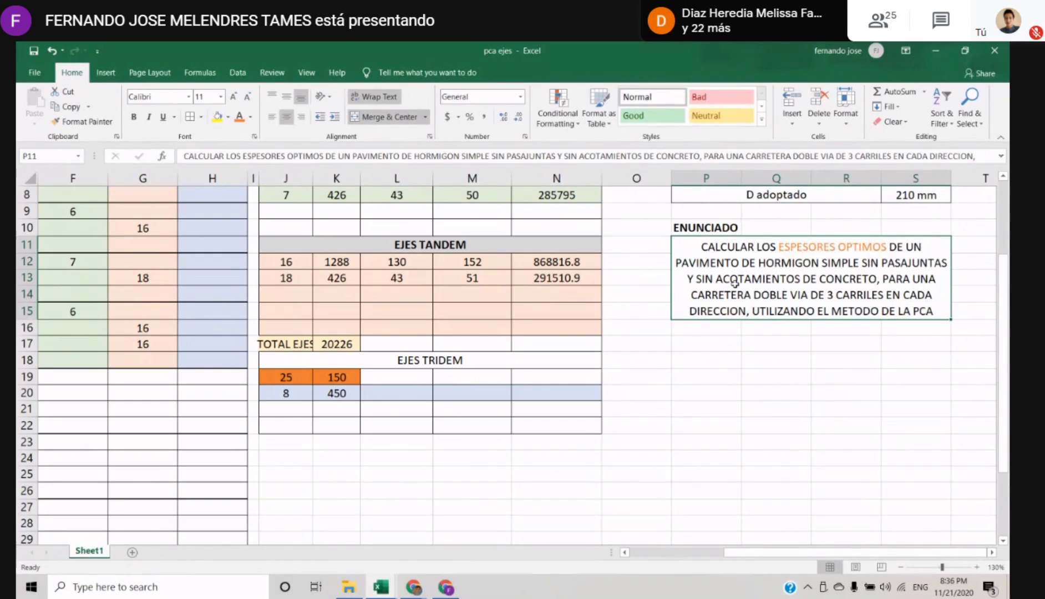
# Colour the phrases "SIN PASAJUNTAS" and "SIN ACOTAMIENTOS" blue in the ENUNCIADO text
pyautogui.doubleClick(866, 266)
pyautogui.moveTo(862, 264); pyautogui.dragTo(946, 264)
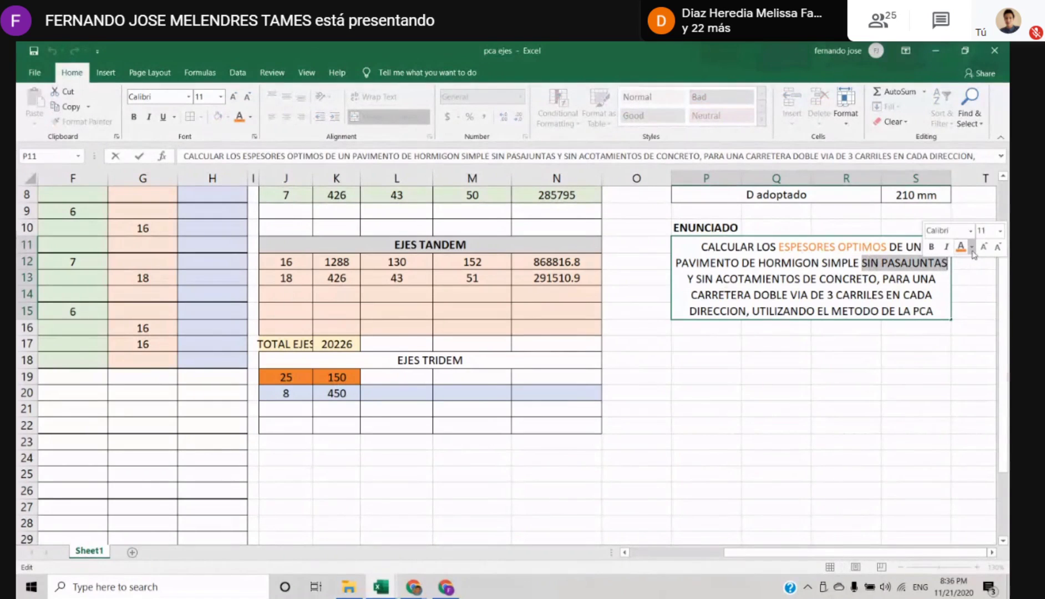
pyautogui.click(971, 247)
pyautogui.click(950, 291)
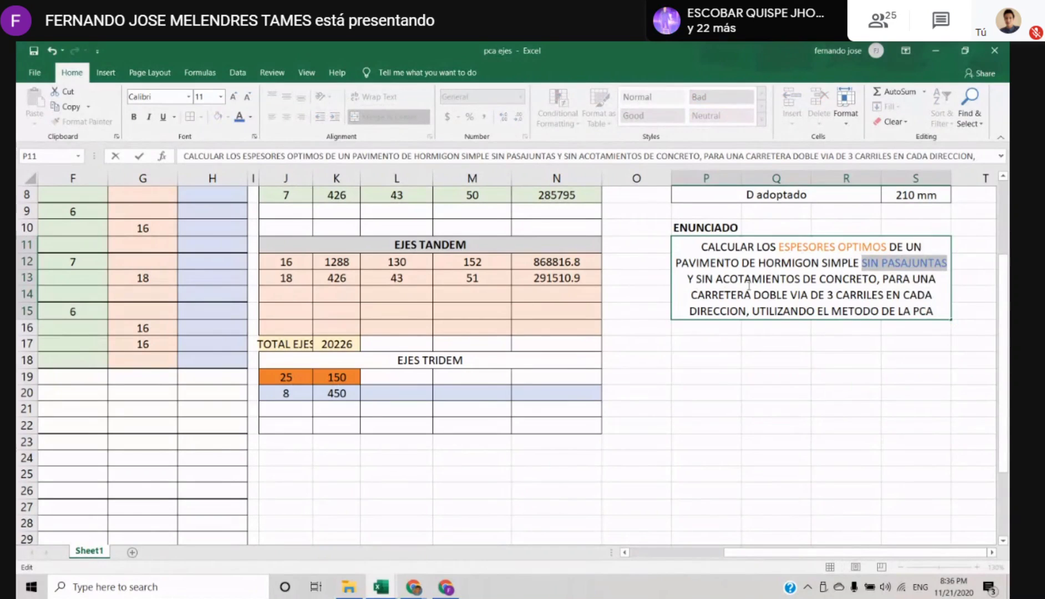
pyautogui.click(750, 283)
pyautogui.moveTo(702, 277); pyautogui.dragTo(805, 278)
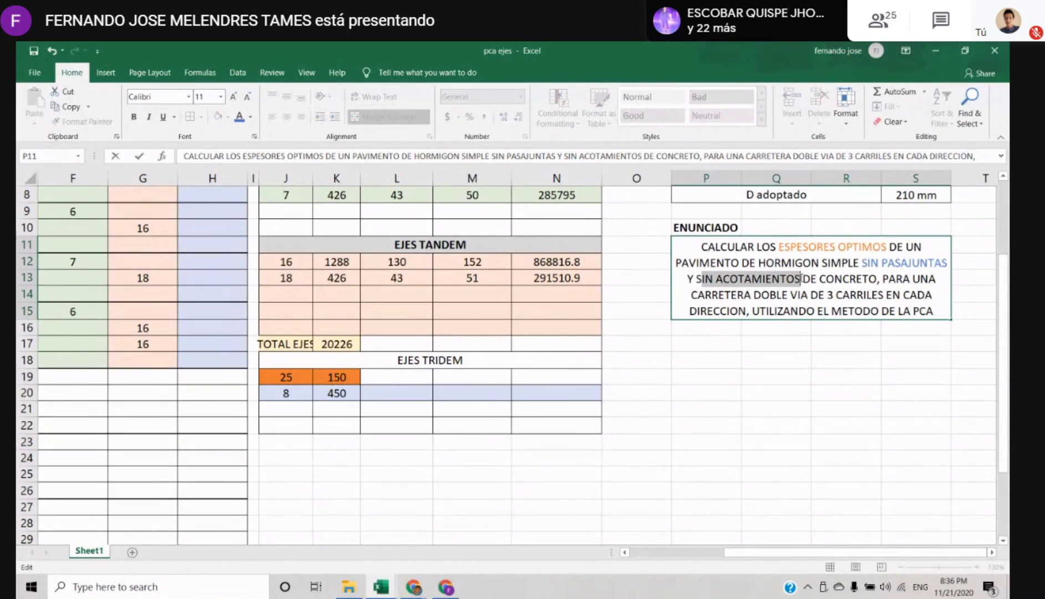
pyautogui.click(844, 265)
pyautogui.click(837, 327)
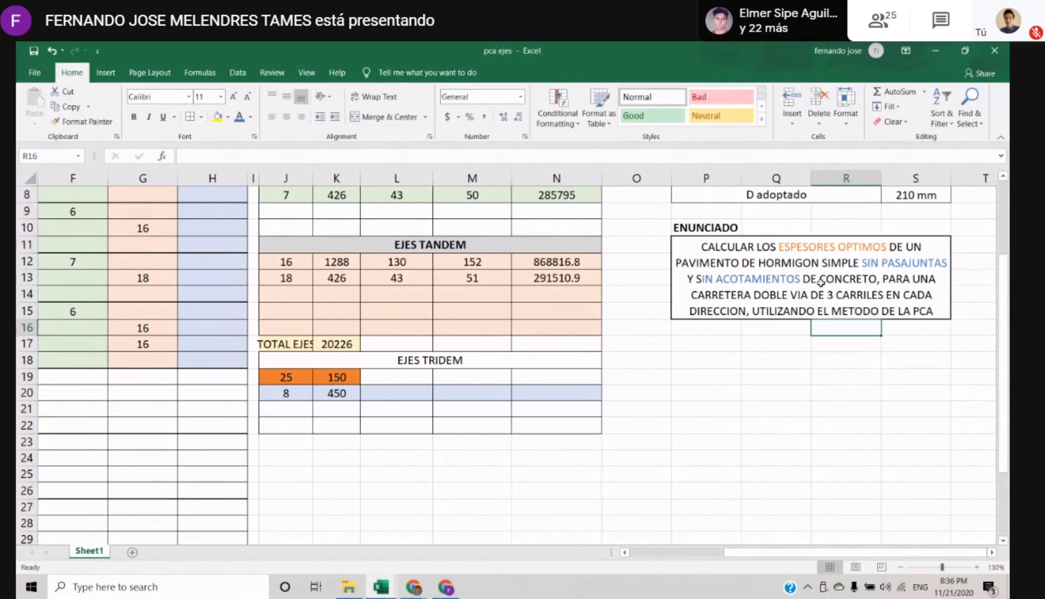
pyautogui.press('Down')
pyautogui.press('Right')
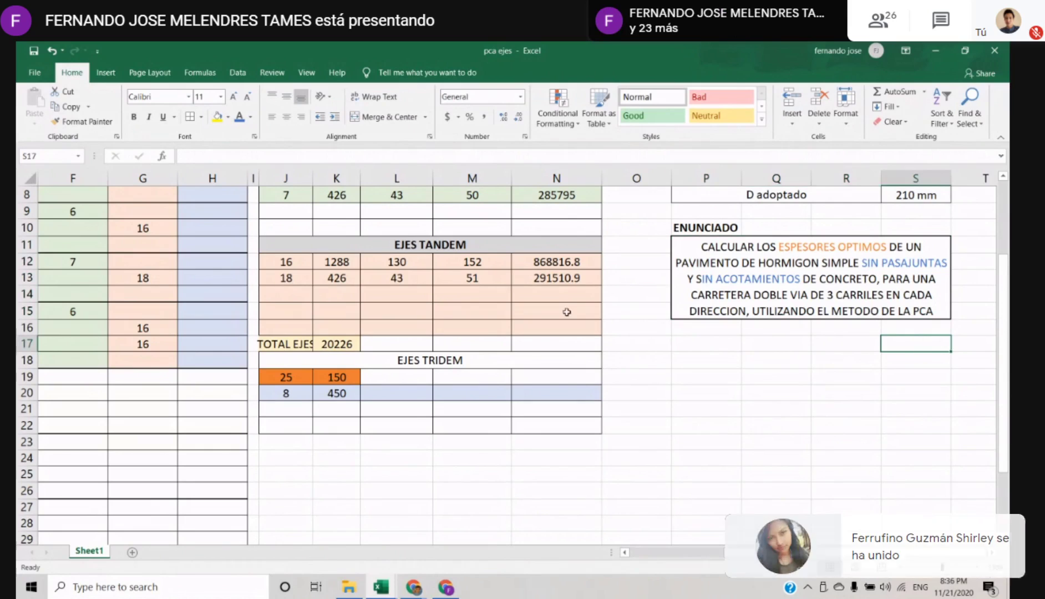
pyautogui.click(782, 297)
pyautogui.doubleClick(851, 282)
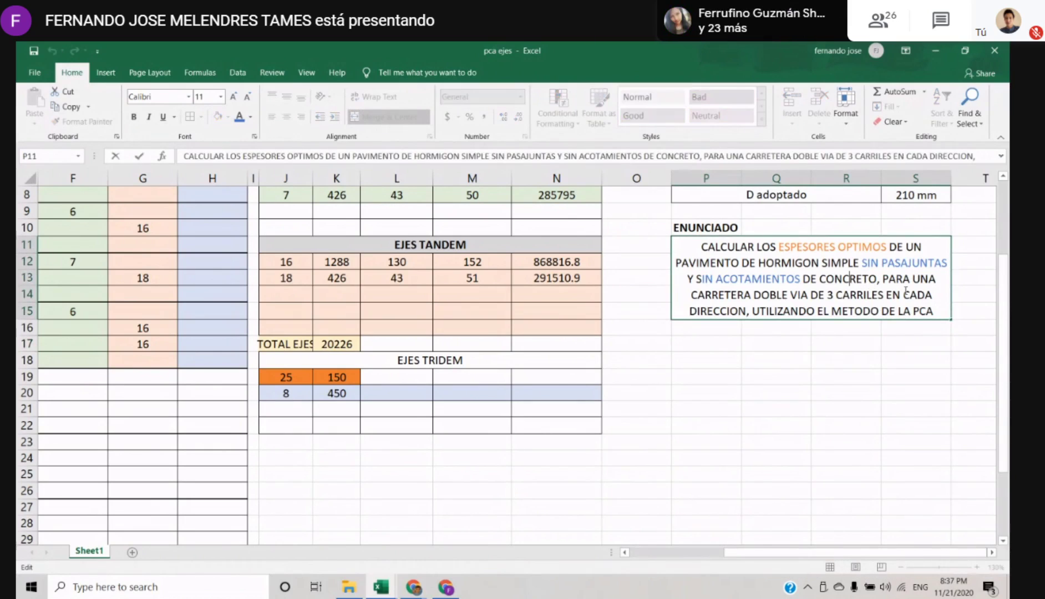
pyautogui.press('Escape')
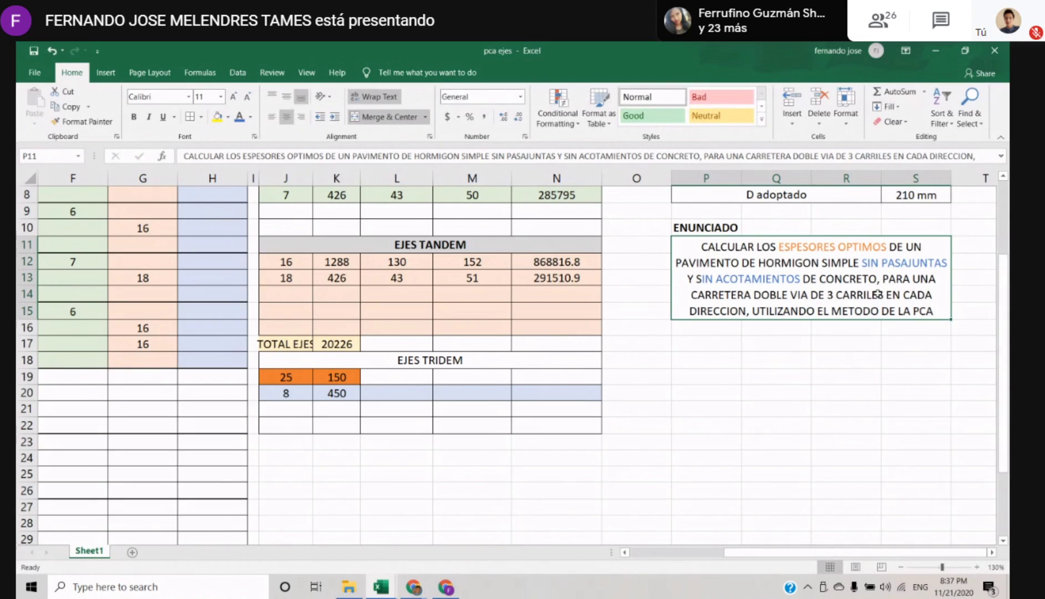
pyautogui.click(787, 327)
pyautogui.click(821, 311)
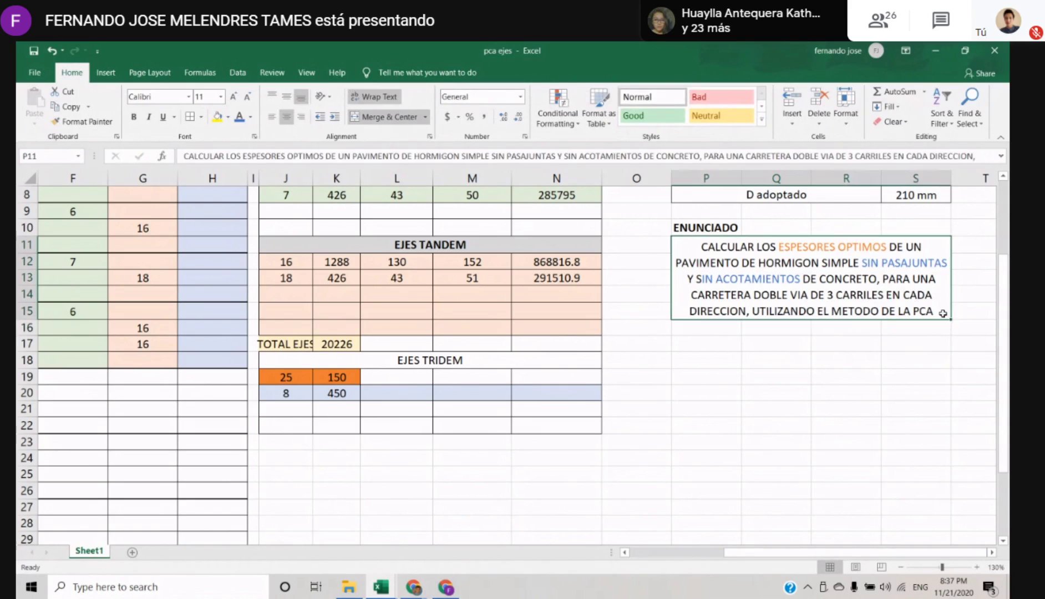
# Make the word "PCA" bold at the end of the ENUNCIADO text
pyautogui.doubleClick(934, 312)
pyautogui.doubleClick(923, 311)
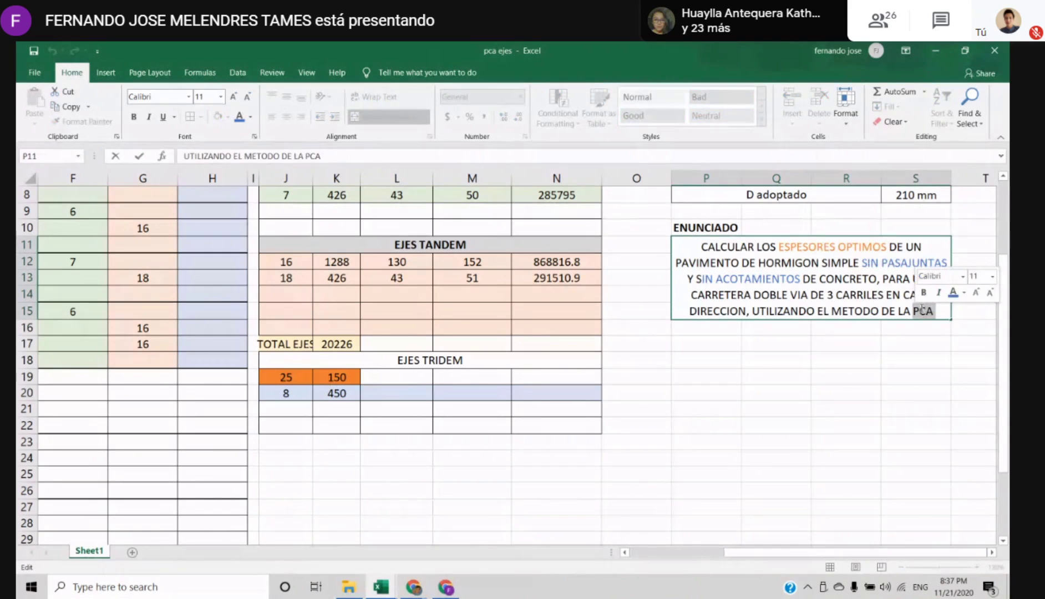
pyautogui.hotkey('ctrl', 'b')
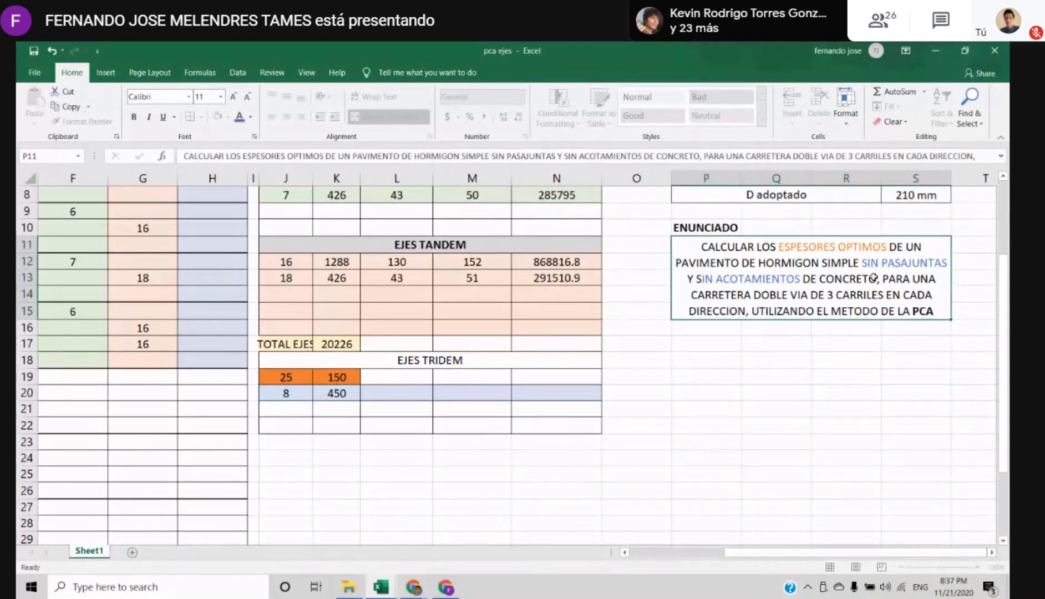
pyautogui.press('Return')
# Review the p and Modulo R. Ho entries in the DATOS table
pyautogui.press('Down')
pyautogui.press('Down')
pyautogui.press('Up')
pyautogui.press('Up')
pyautogui.press('Up')
pyautogui.press('Up')
pyautogui.press('Up')
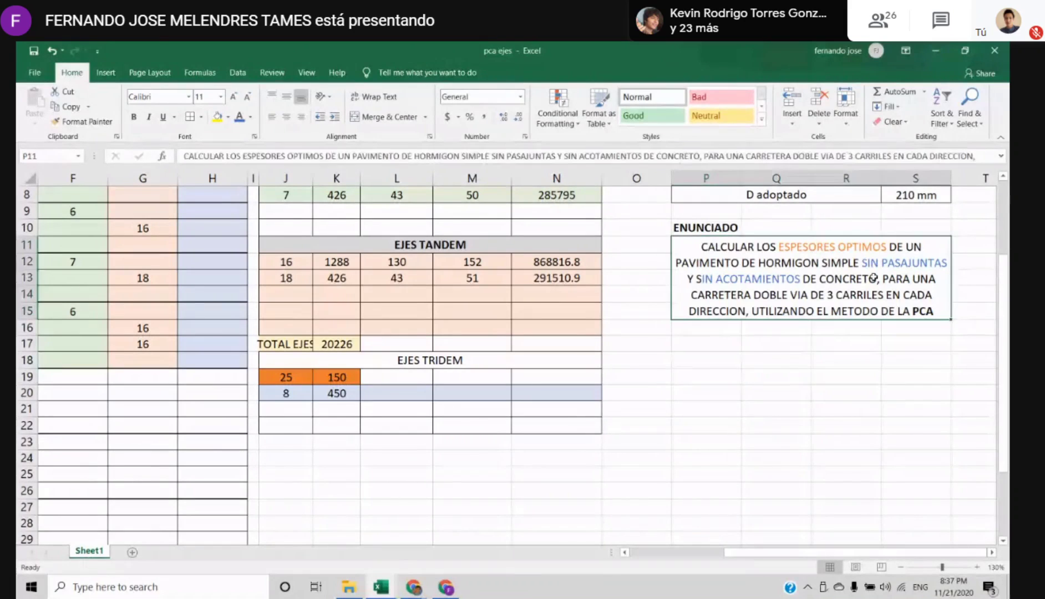
pyautogui.press('Up')
pyautogui.press('Up')
pyautogui.press('Up')
pyautogui.press('Up')
pyautogui.press('Up')
pyautogui.press('Up')
pyautogui.press('Up')
pyautogui.press('Up')
pyautogui.press('Down')
pyautogui.press('Down')
pyautogui.press('Down')
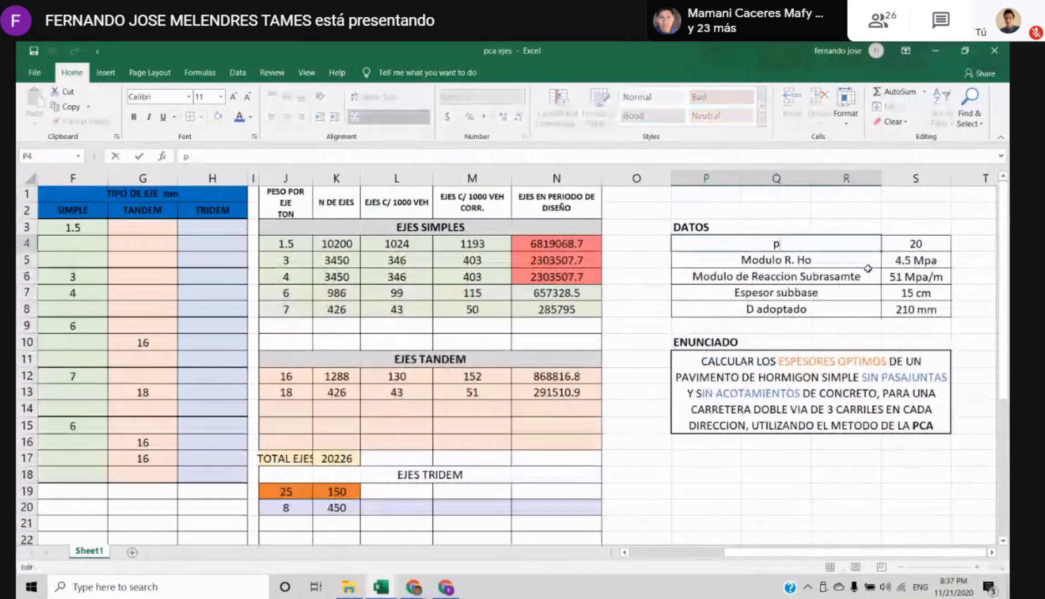
pyautogui.press('Down')
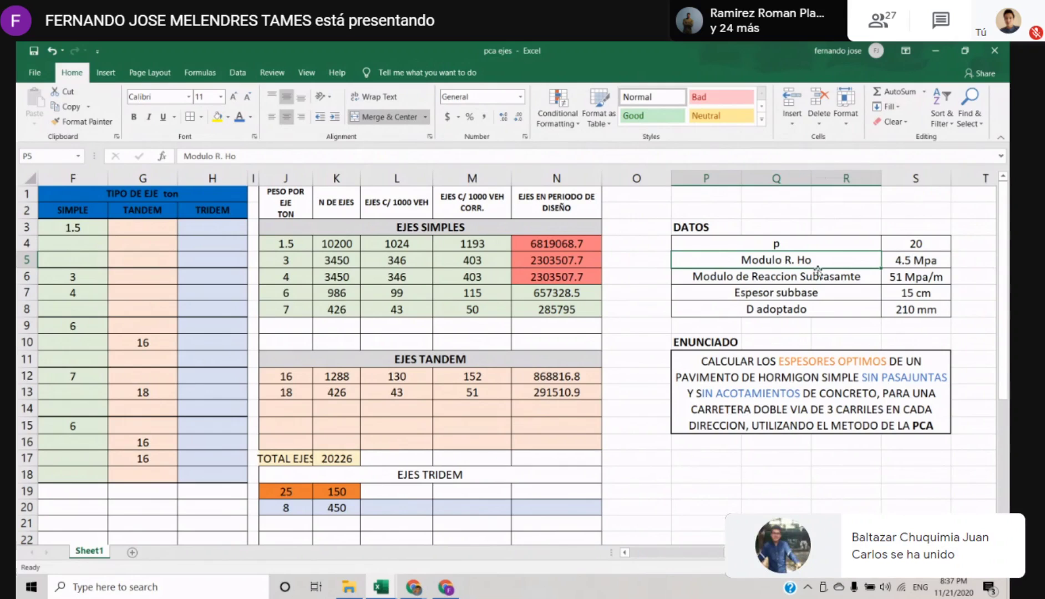
pyautogui.click(886, 280)
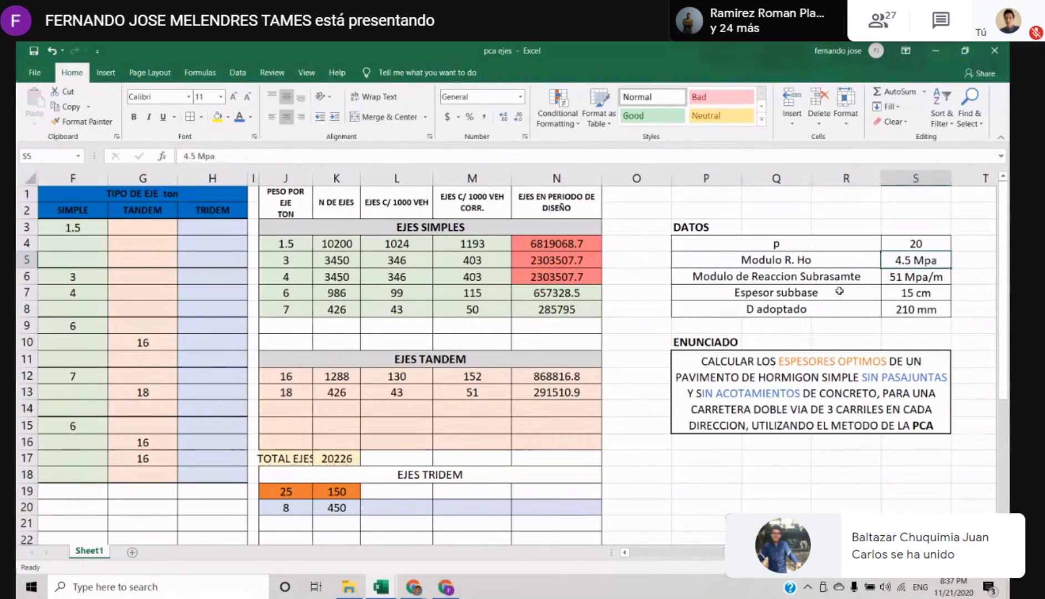
# Correct the spelling of the subgrade label in the DATOS table to "Modulo de Reaccion Subrasante"
pyautogui.doubleClick(797, 276)
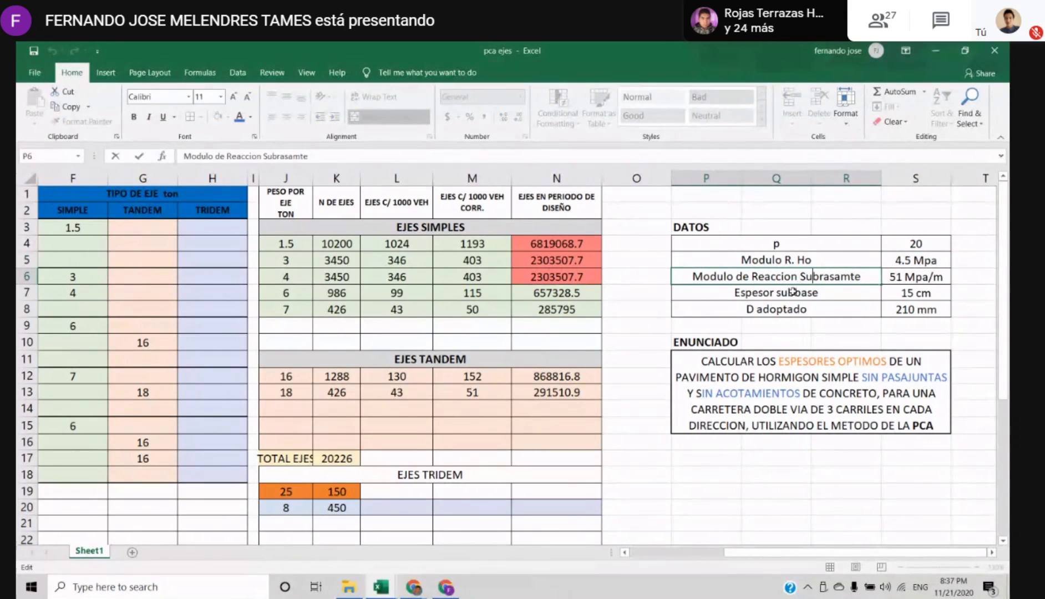
pyautogui.press('Delete')
pyautogui.write('n')
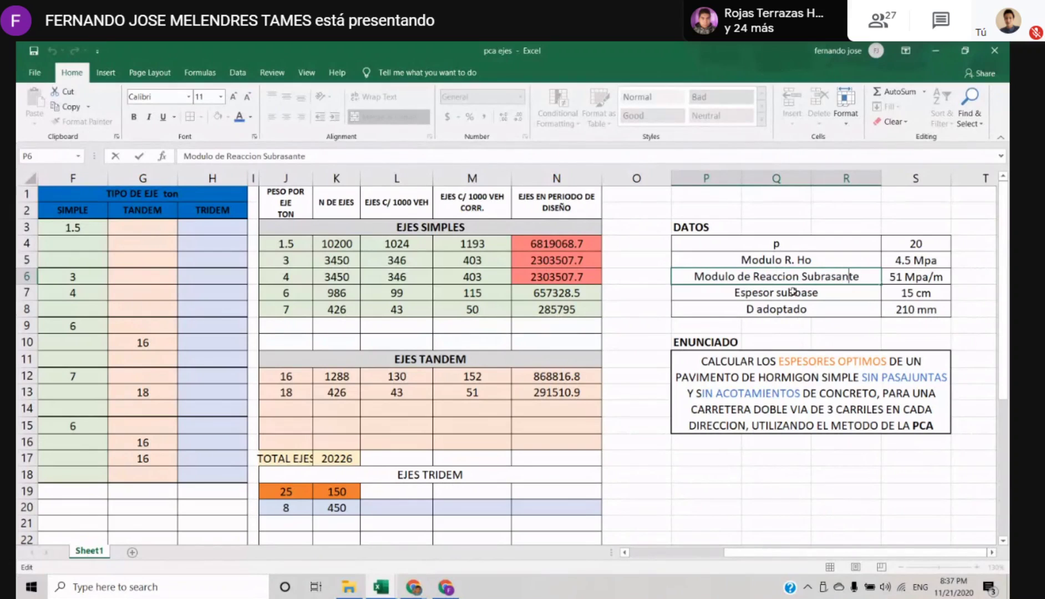
pyautogui.press('Return')
pyautogui.press('Up')
pyautogui.press('Right')
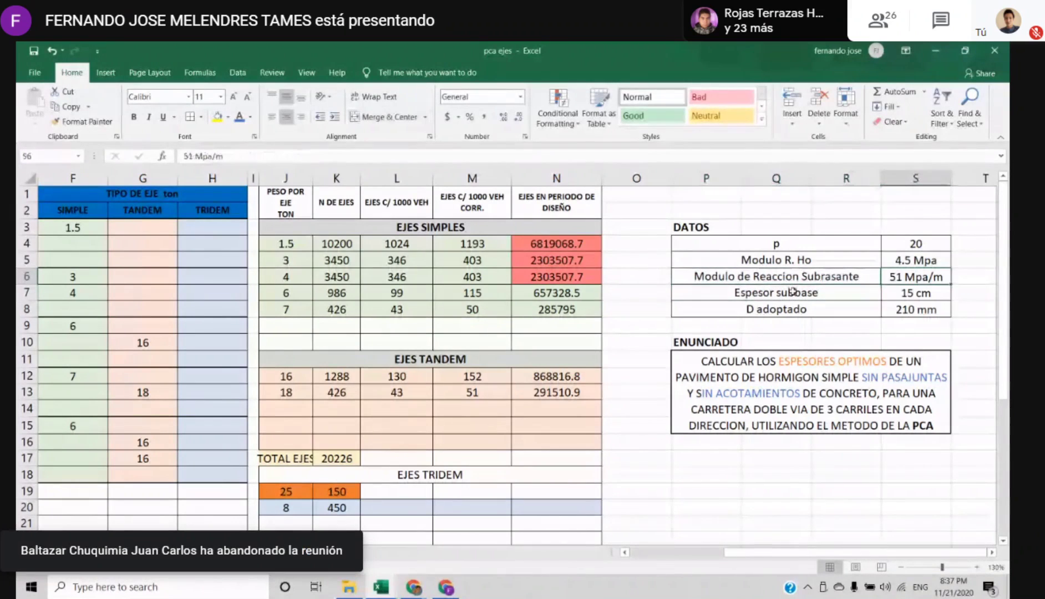
# Make the "D adoptado" label and its value bold in the DATOS table
pyautogui.click(793, 291)
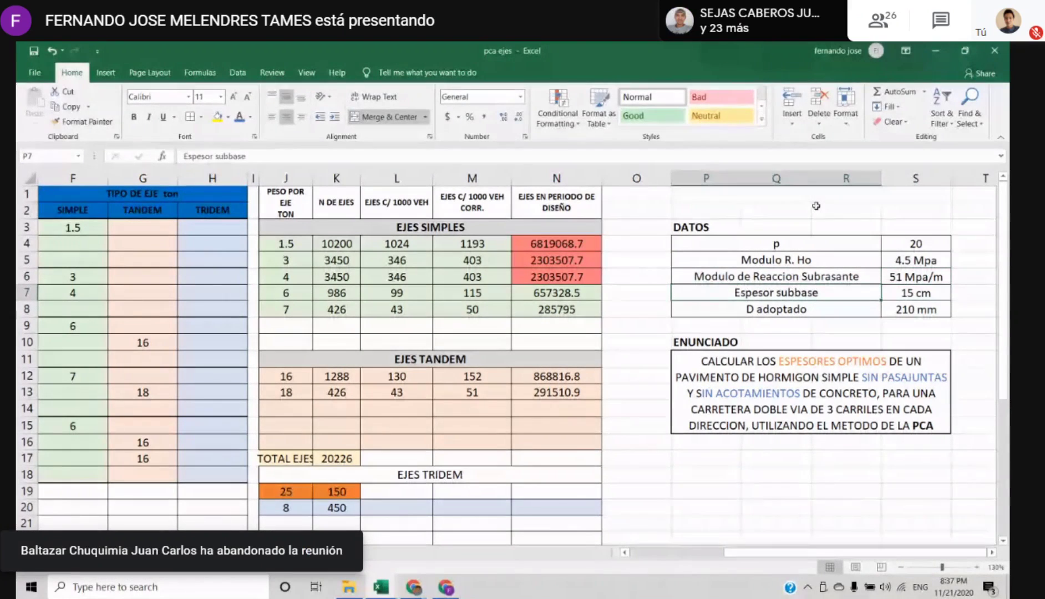
pyautogui.press('Right')
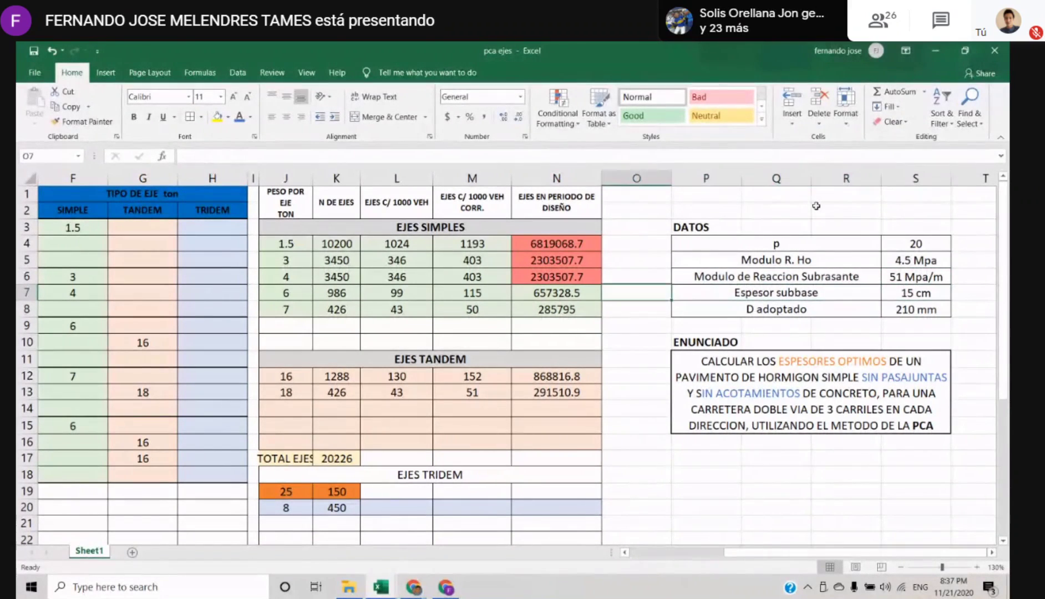
pyautogui.press('Up')
pyautogui.press('Down')
pyautogui.press('Down')
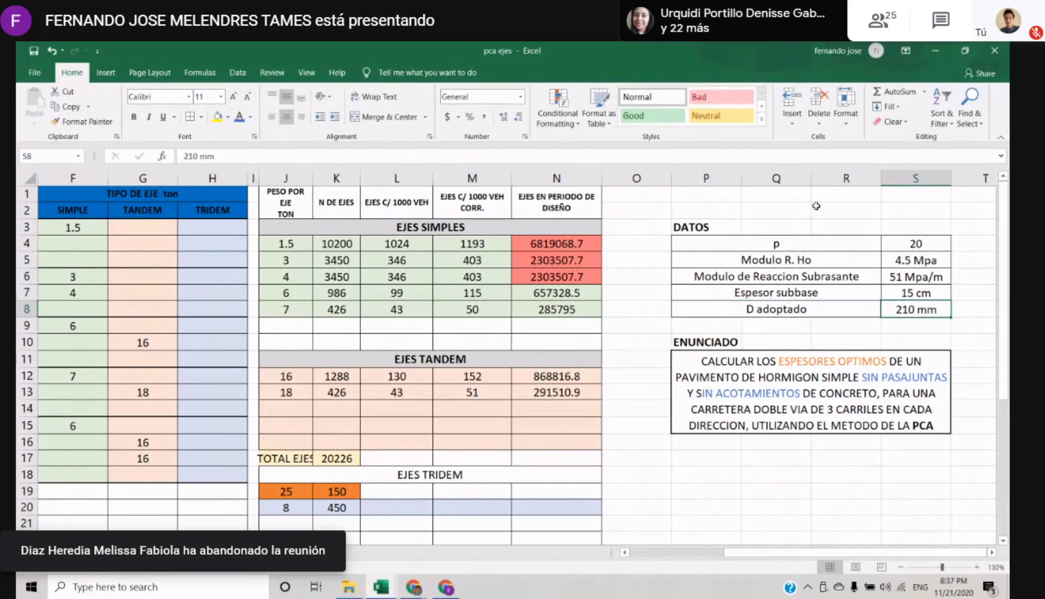
pyautogui.hotkey('shift', 'Left')
pyautogui.hotkey('ctrl', 'b')
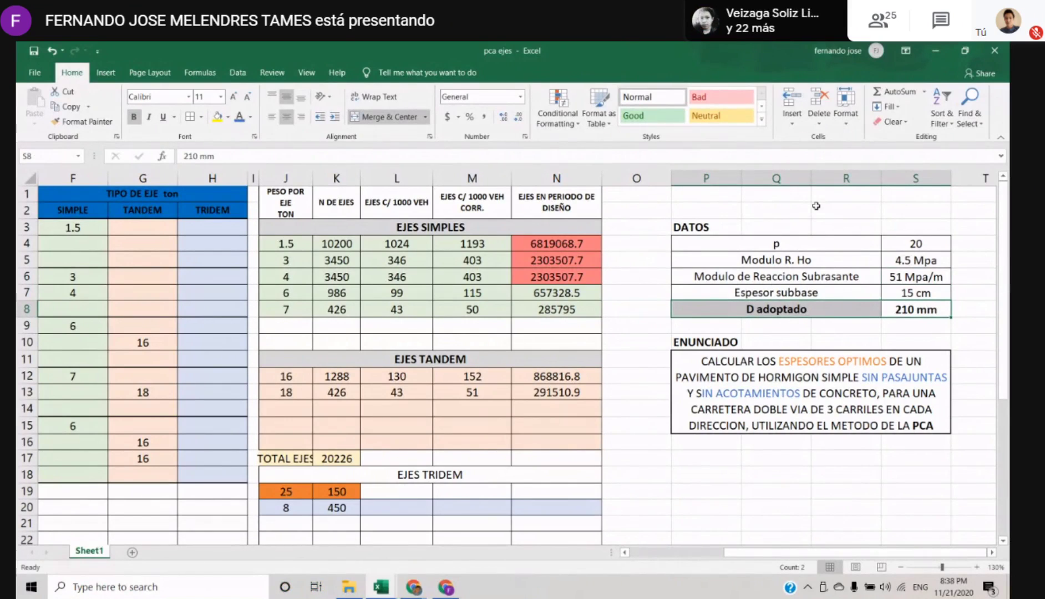
# Compare the phrase "ESPESORES OPTIMOS" in the ENUNCIADO text with the D adoptado row of the DATOS table
pyautogui.press('Down')
pyautogui.press('Down')
pyautogui.press('Down')
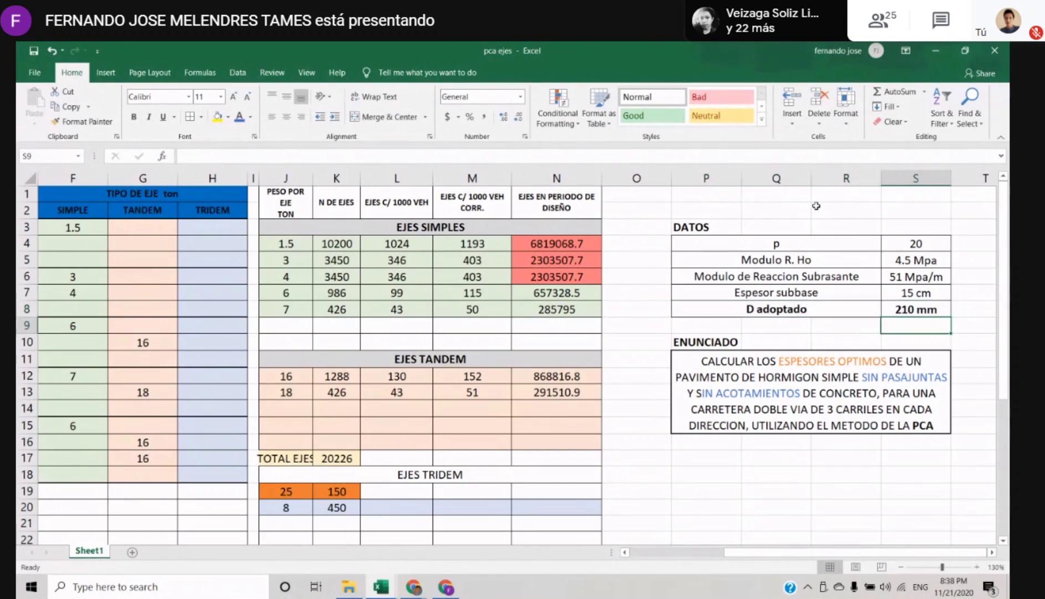
pyautogui.press('F2')
pyautogui.scroll(-1, 817, 205)
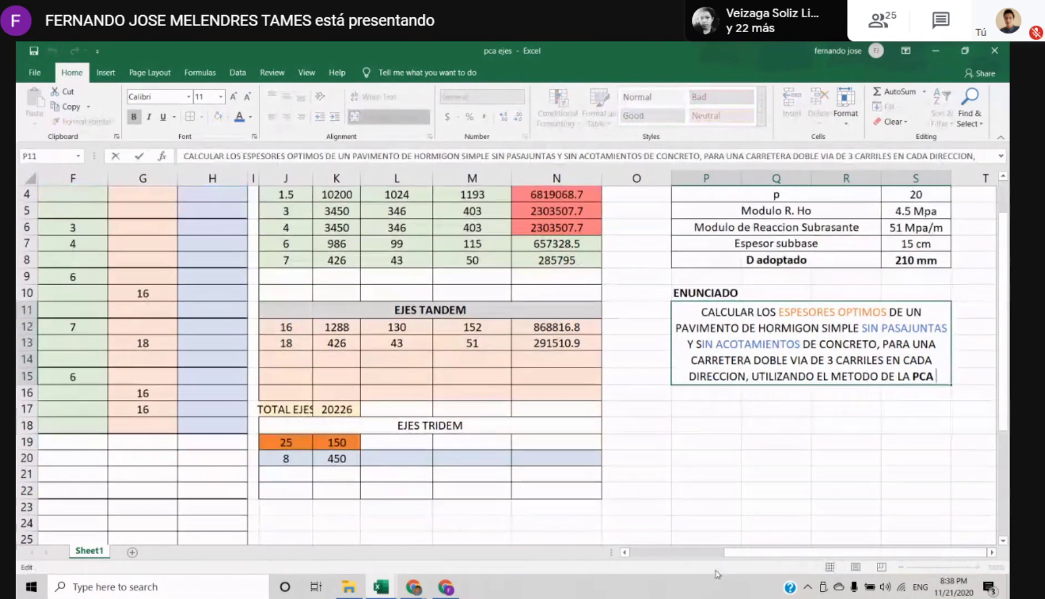
pyautogui.moveTo(782, 317); pyautogui.dragTo(868, 316)
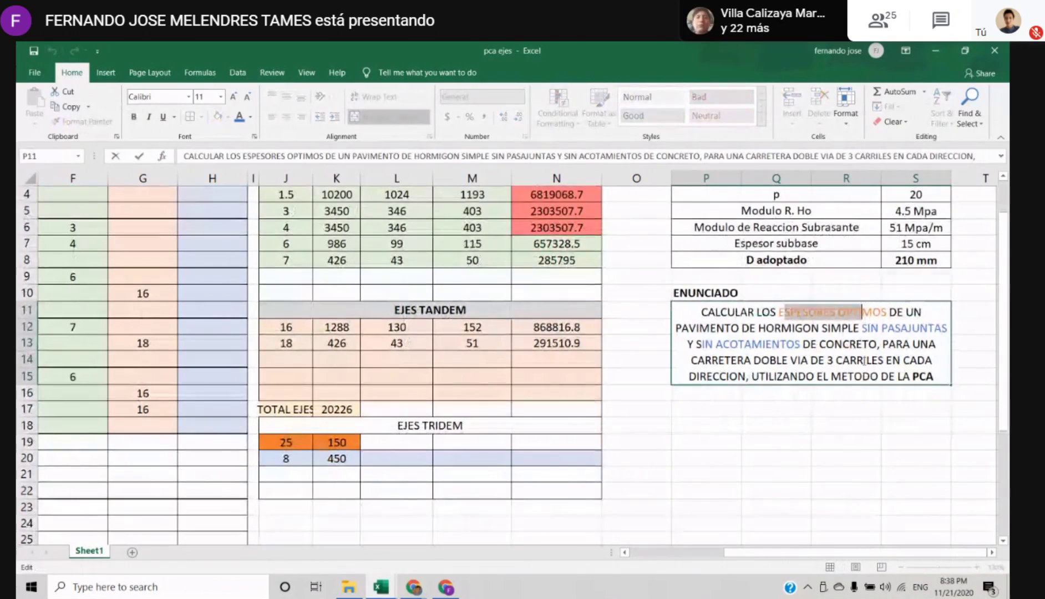
pyautogui.press('Escape')
pyautogui.scroll(1, 814, 438)
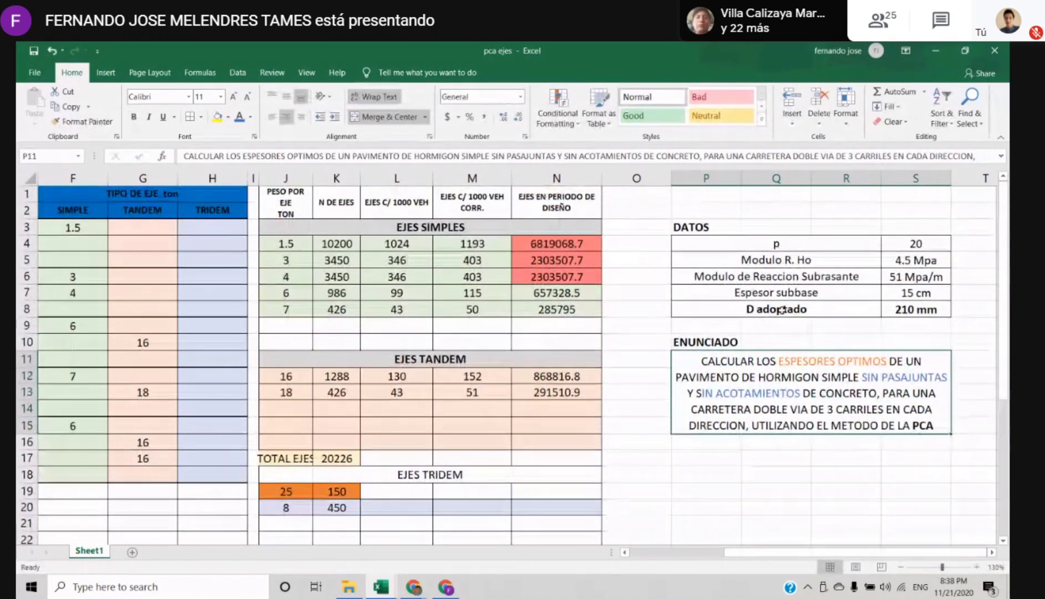
pyautogui.moveTo(730, 314); pyautogui.dragTo(923, 312)
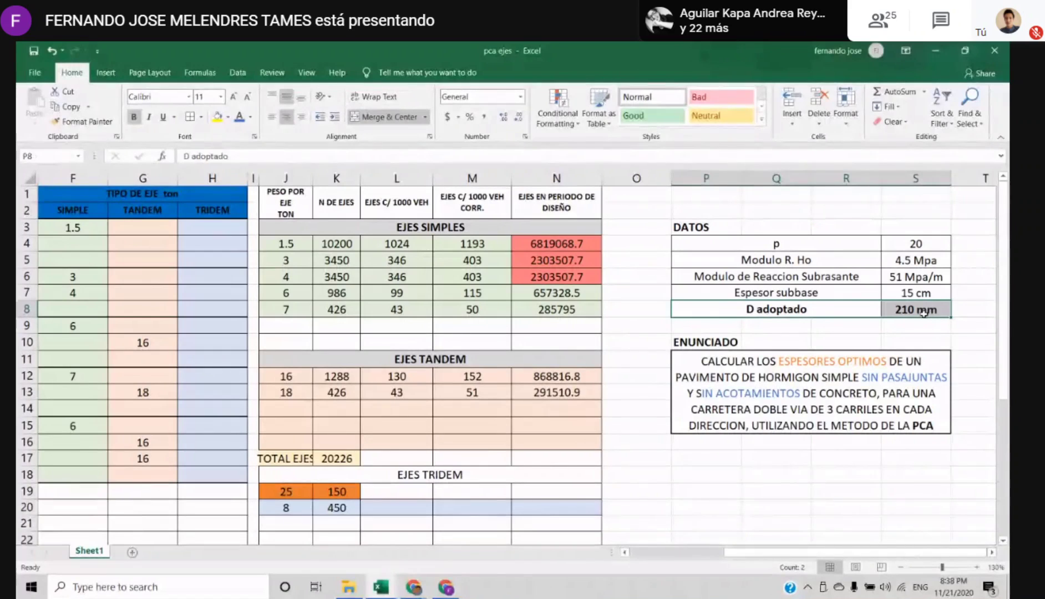
pyautogui.click(801, 322)
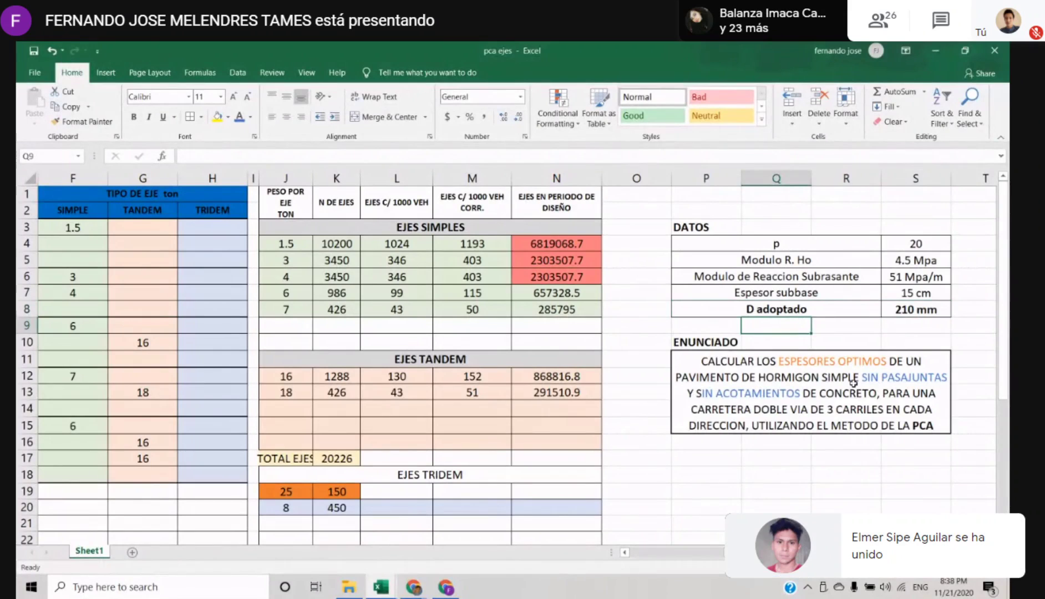
pyautogui.click(843, 369)
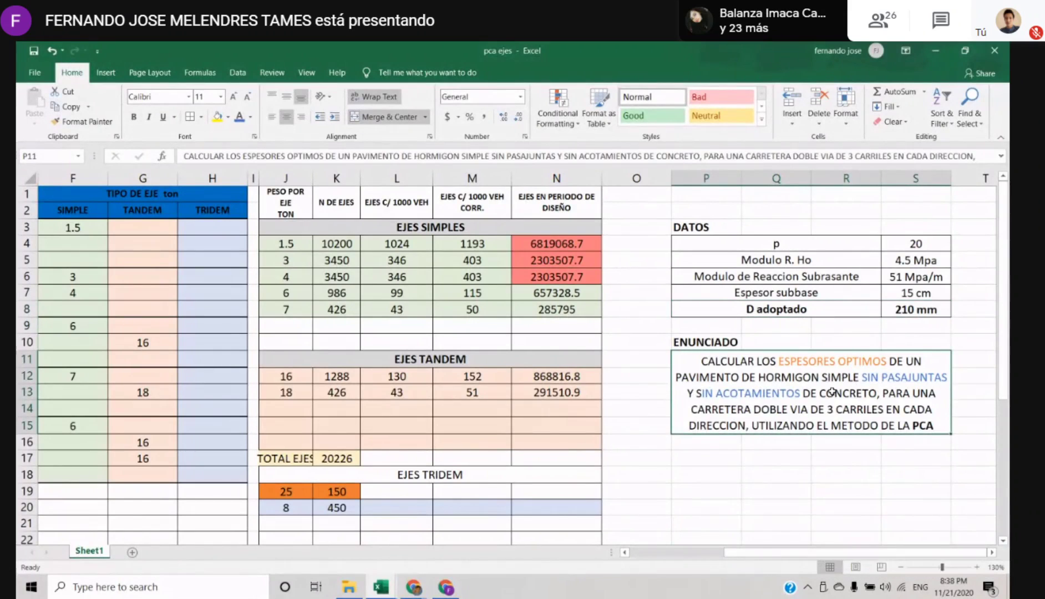
pyautogui.click(817, 349)
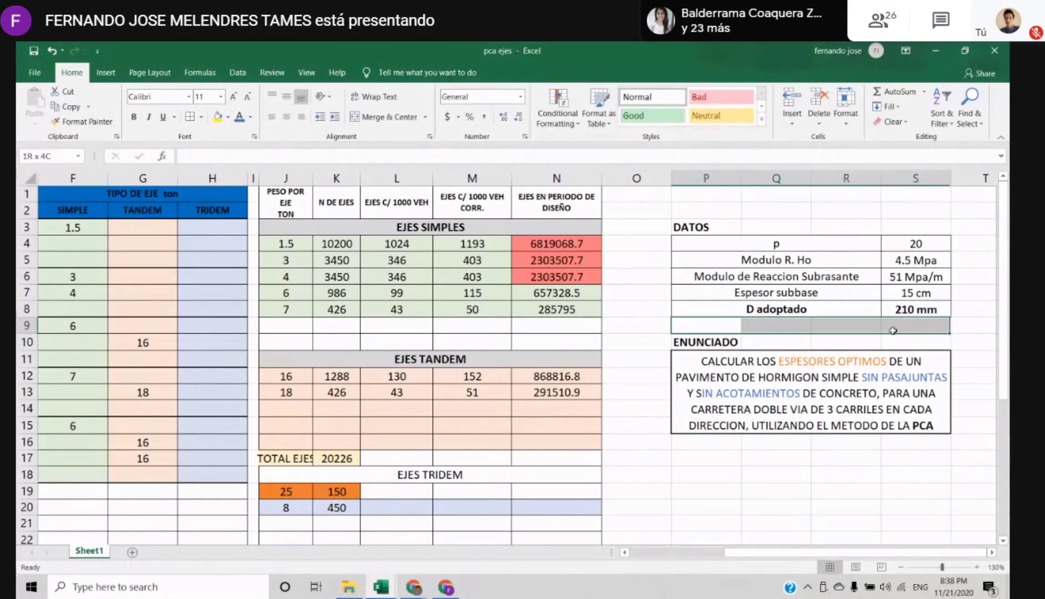
pyautogui.click(869, 394)
pyautogui.doubleClick(783, 362)
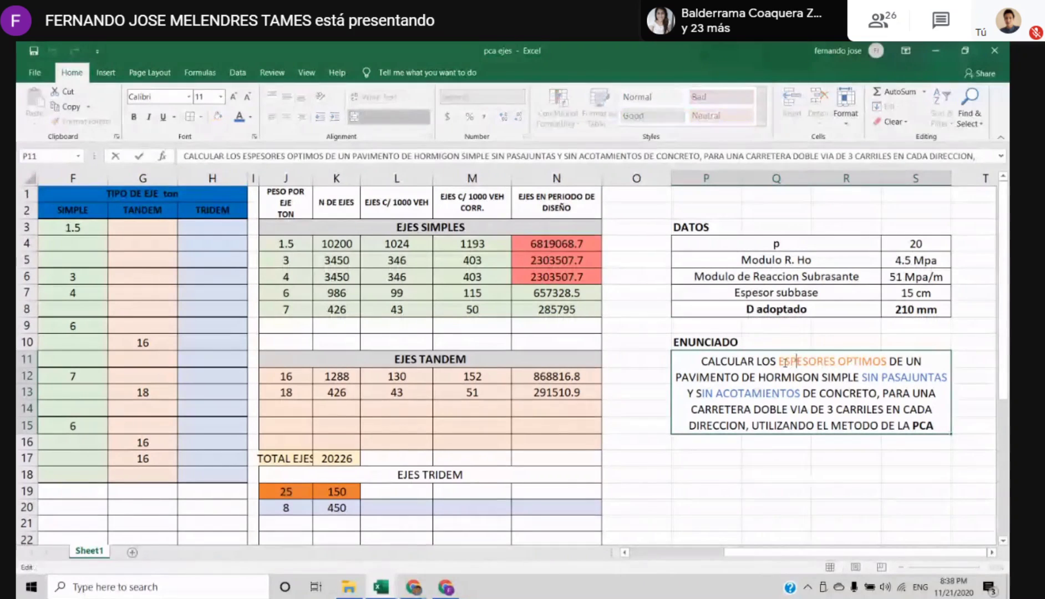
pyautogui.moveTo(779, 362); pyautogui.dragTo(897, 359)
pyautogui.click(827, 478)
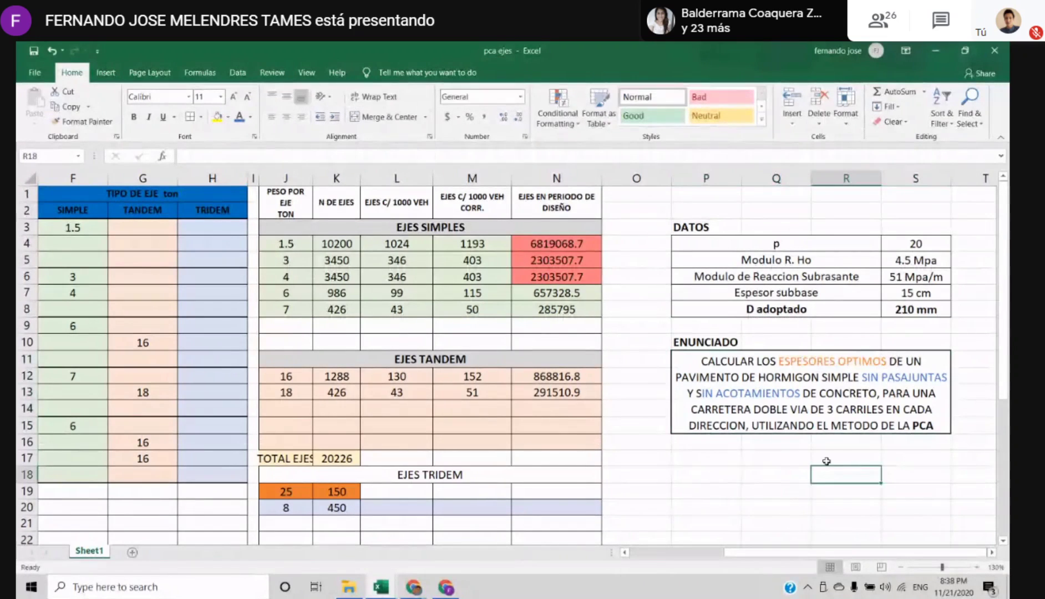
# Extend the adopted thickness label in the DATOS table to read "D adoptado (losa)"
pyautogui.click(768, 304)
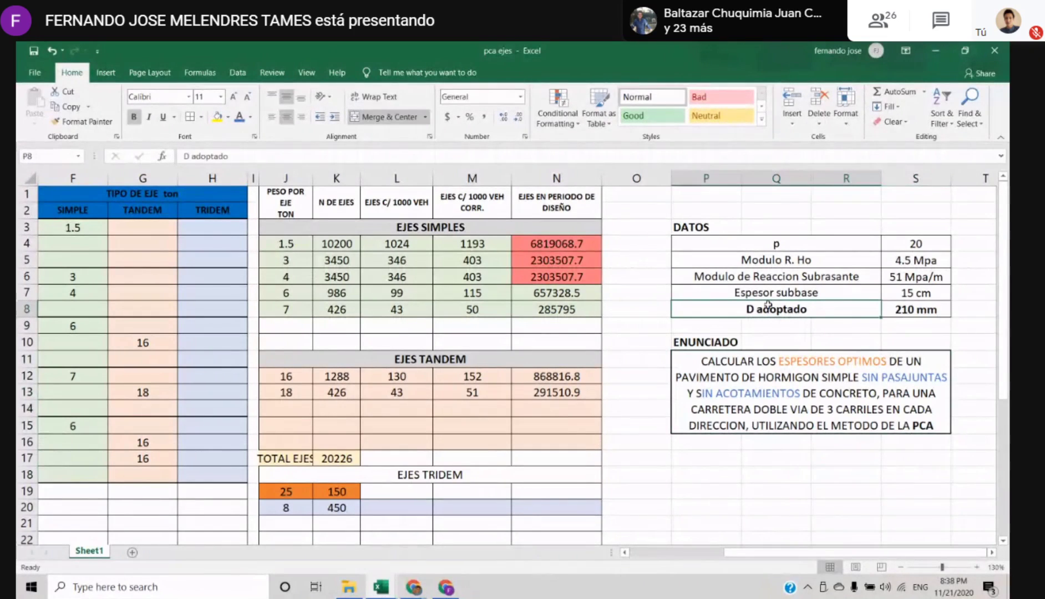
pyautogui.doubleClick(814, 309)
pyautogui.write('(lo')
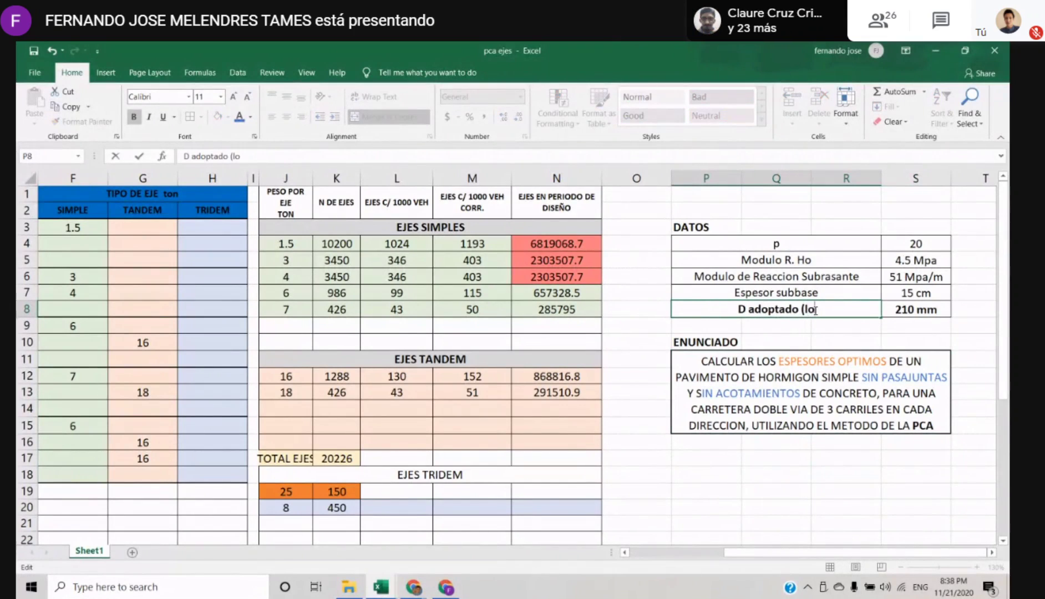
pyautogui.write('sa)')
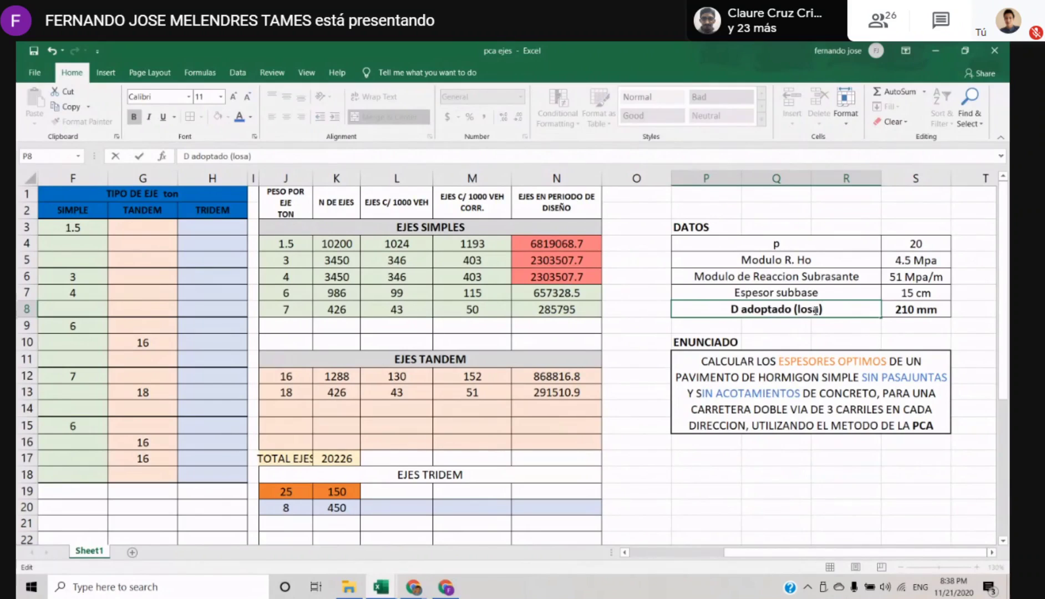
pyautogui.press('Return')
pyautogui.press('Right')
pyautogui.press('Right')
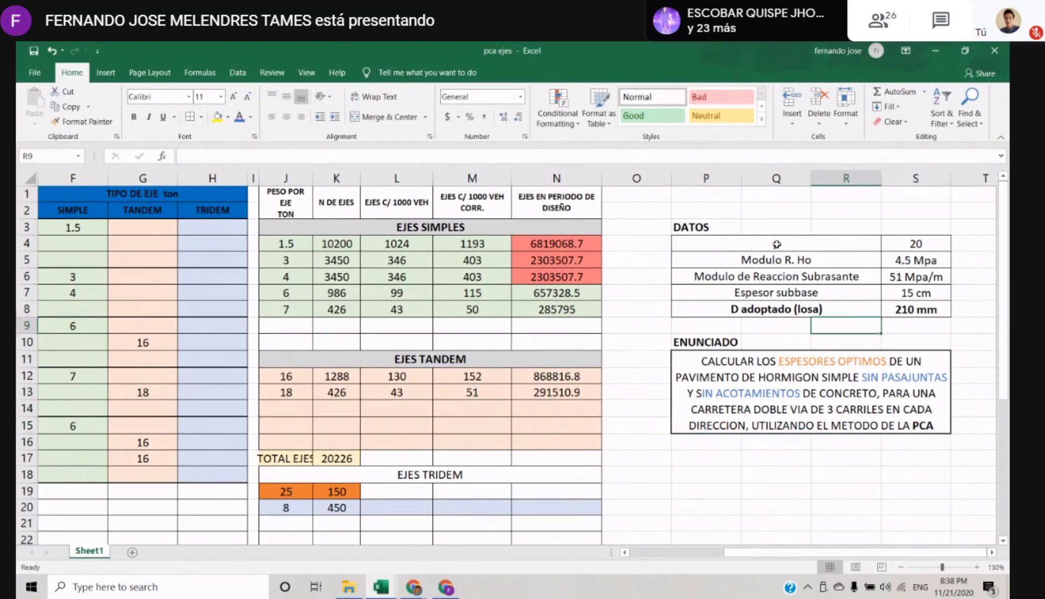
# Review the DATOS table and the table of vehicle types, traffic volumes, growth rates and axle weights
pyautogui.moveTo(777, 245); pyautogui.dragTo(921, 305)
pyautogui.click(865, 391)
pyautogui.moveTo(843, 552); pyautogui.dragTo(716, 549)
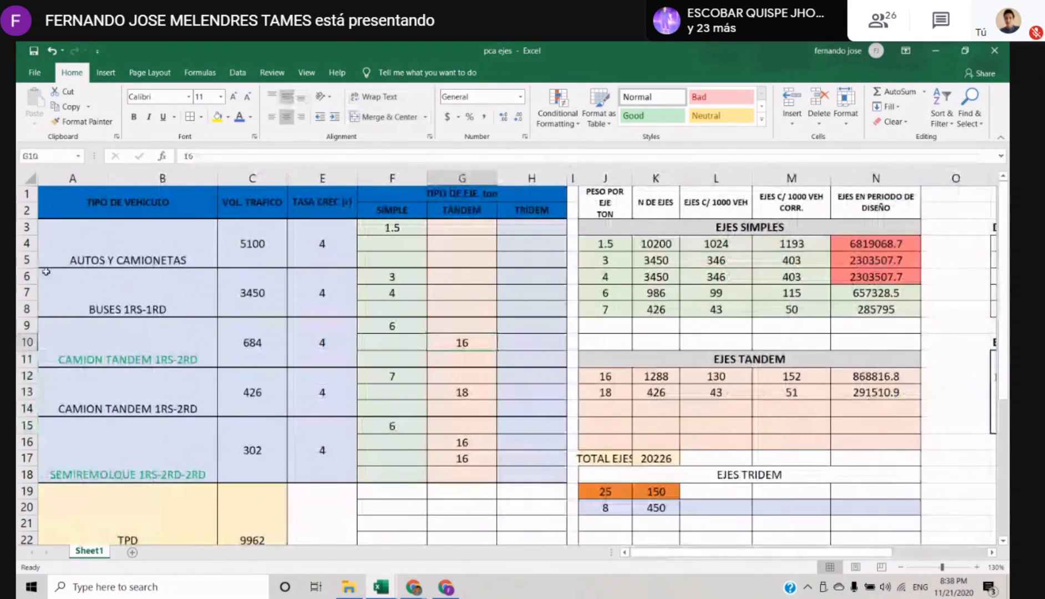
pyautogui.moveTo(128, 203); pyautogui.dragTo(460, 448)
pyautogui.scroll(-4, 405, 455)
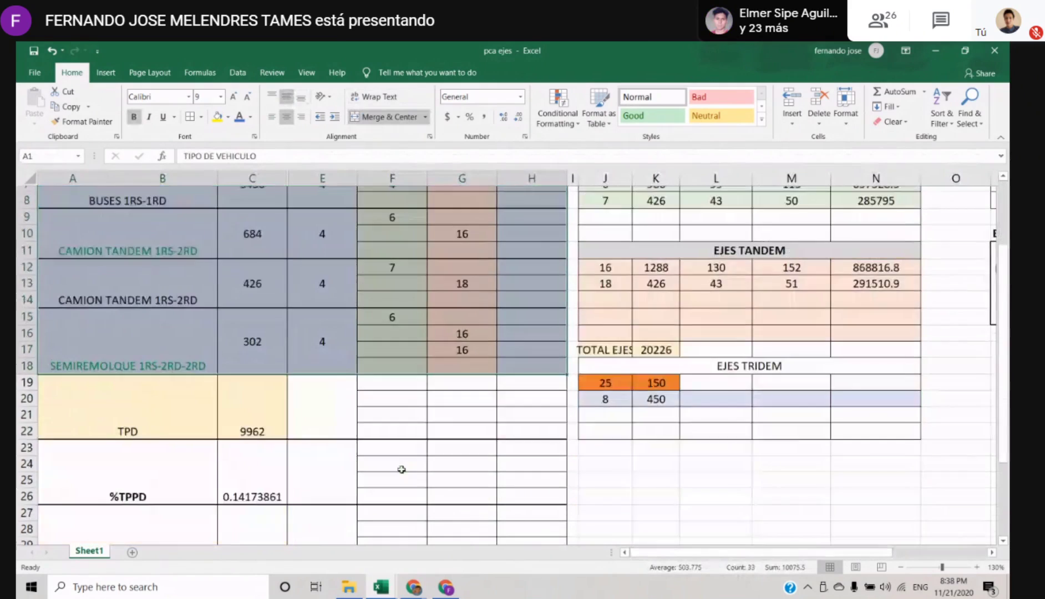
pyautogui.scroll(4, 400, 447)
pyautogui.click(435, 342)
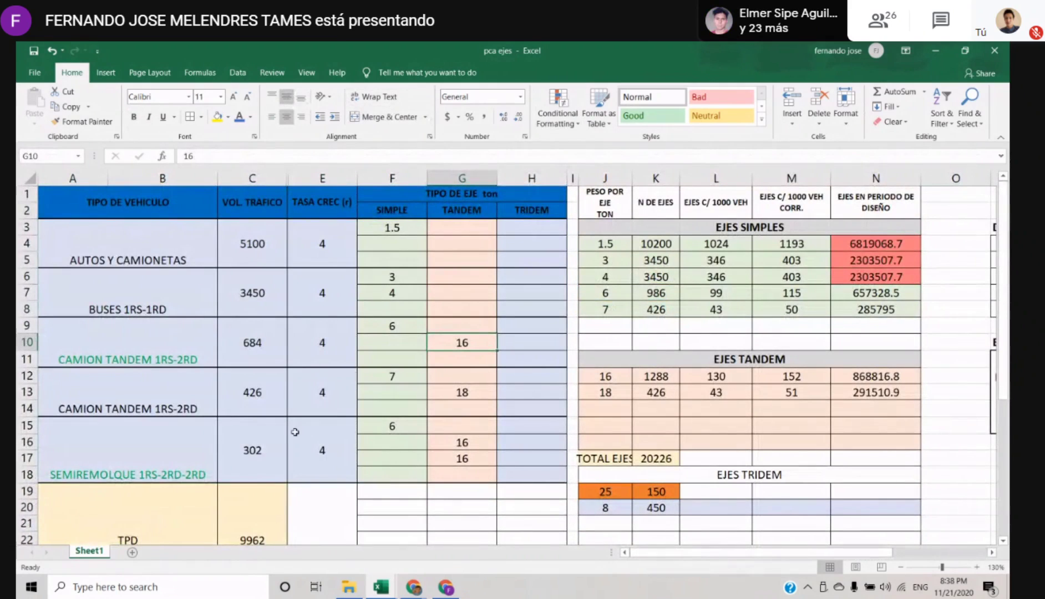
pyautogui.click(325, 410)
# Examine the SIMPLE, TANDEM and TRIDEM columns under TIPO DE EJE for all vehicle types
pyautogui.moveTo(397, 228); pyautogui.dragTo(405, 477)
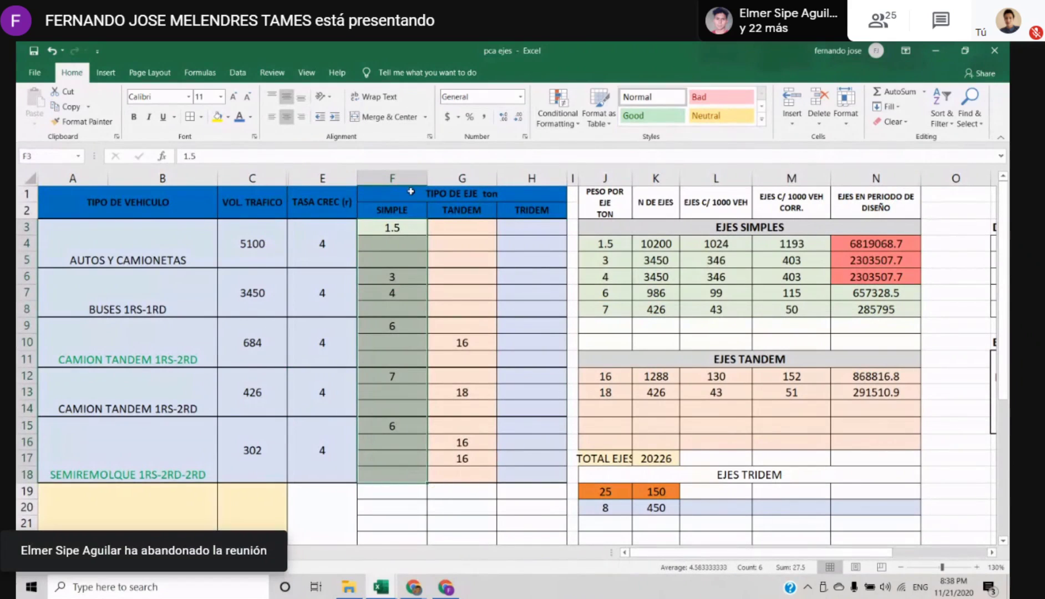
pyautogui.click(397, 226)
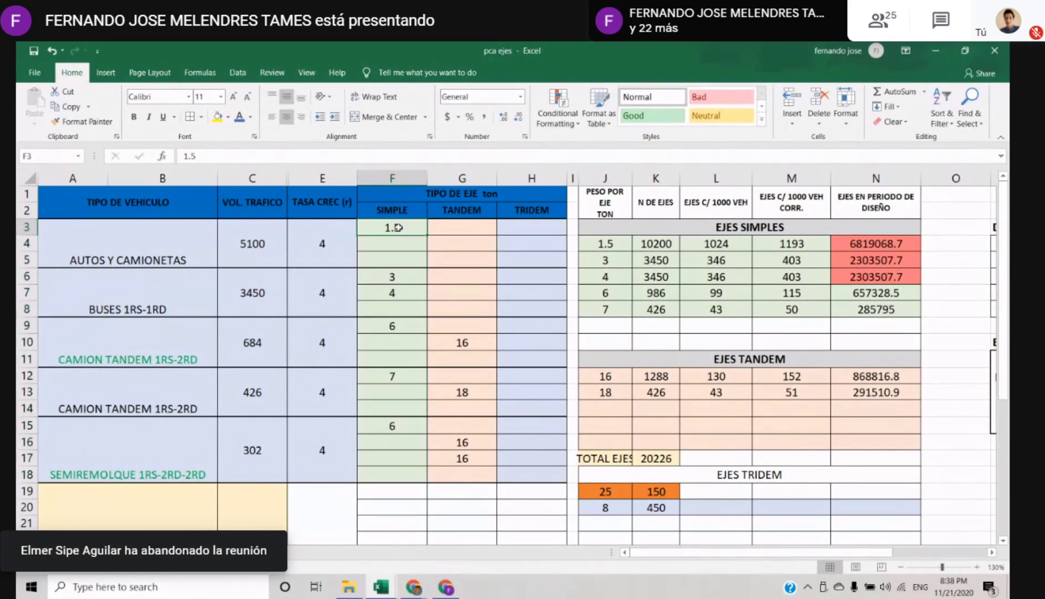
pyautogui.moveTo(402, 222); pyautogui.dragTo(398, 474)
pyautogui.click(462, 276)
pyautogui.moveTo(465, 215); pyautogui.dragTo(476, 478)
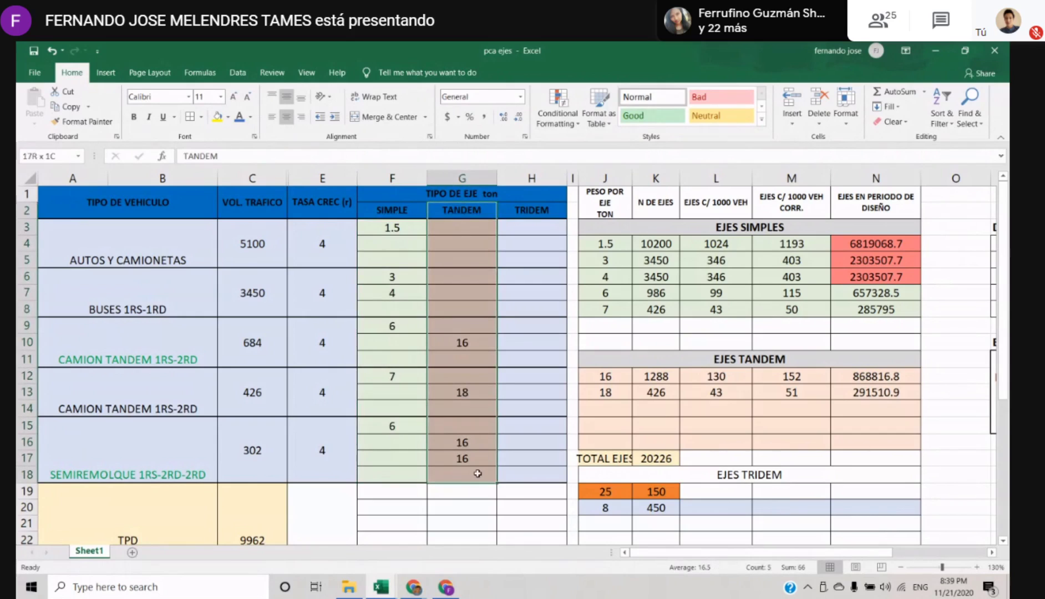
pyautogui.moveTo(531, 228); pyautogui.dragTo(536, 475)
pyautogui.moveTo(388, 224); pyautogui.dragTo(395, 474)
pyautogui.moveTo(466, 227); pyautogui.dragTo(468, 477)
# Examine the EJES SIMPLES and EJES TANDEM blocks of the axle calculation table
pyautogui.click(620, 372)
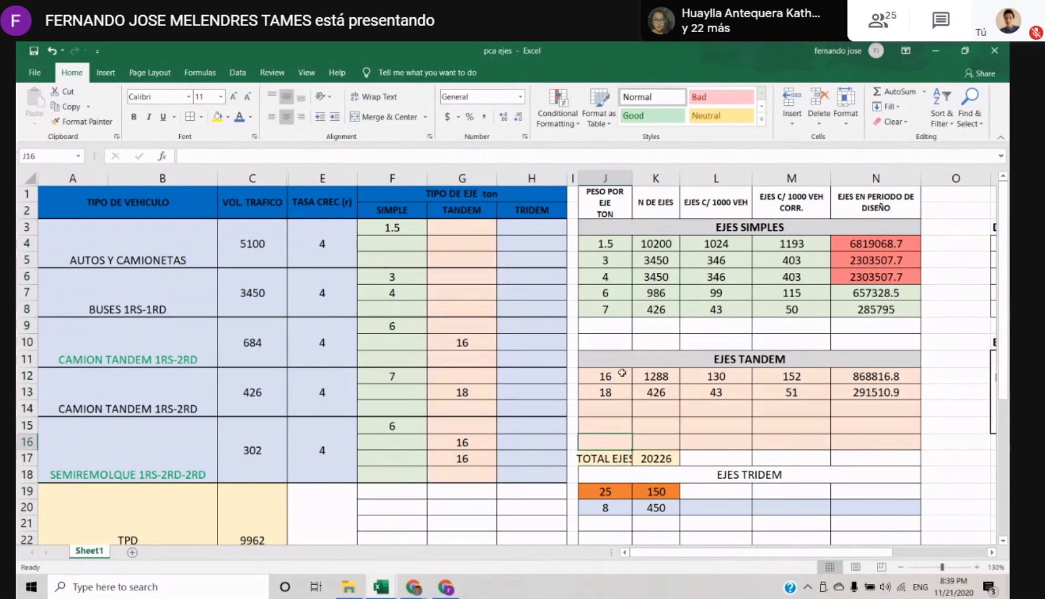
pyautogui.moveTo(606, 262); pyautogui.dragTo(859, 322)
pyautogui.moveTo(605, 228); pyautogui.dragTo(878, 311)
pyautogui.click(877, 330)
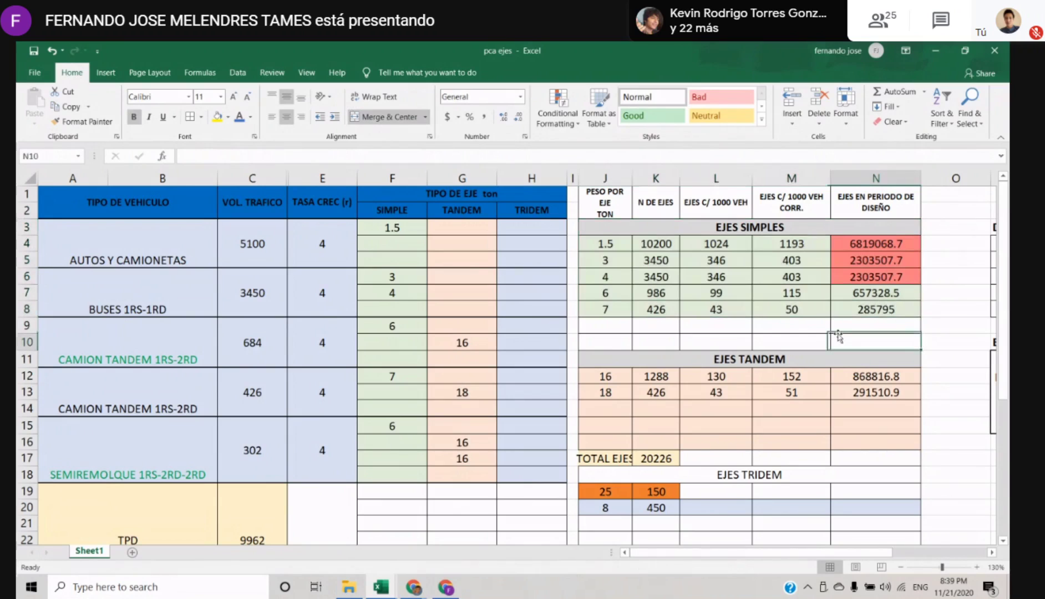
pyautogui.moveTo(602, 376); pyautogui.dragTo(899, 441)
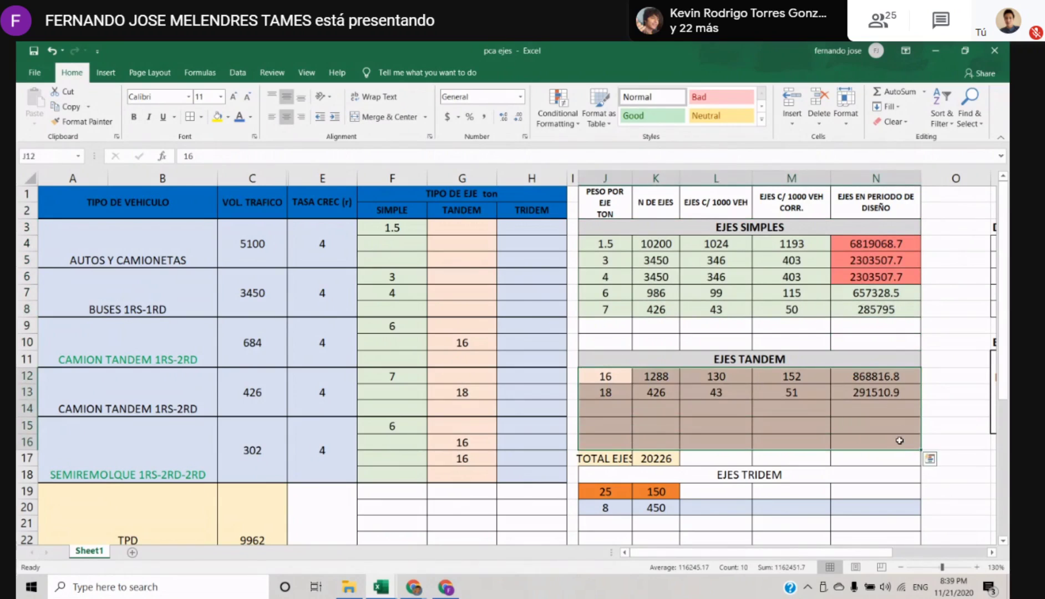
pyautogui.click(771, 325)
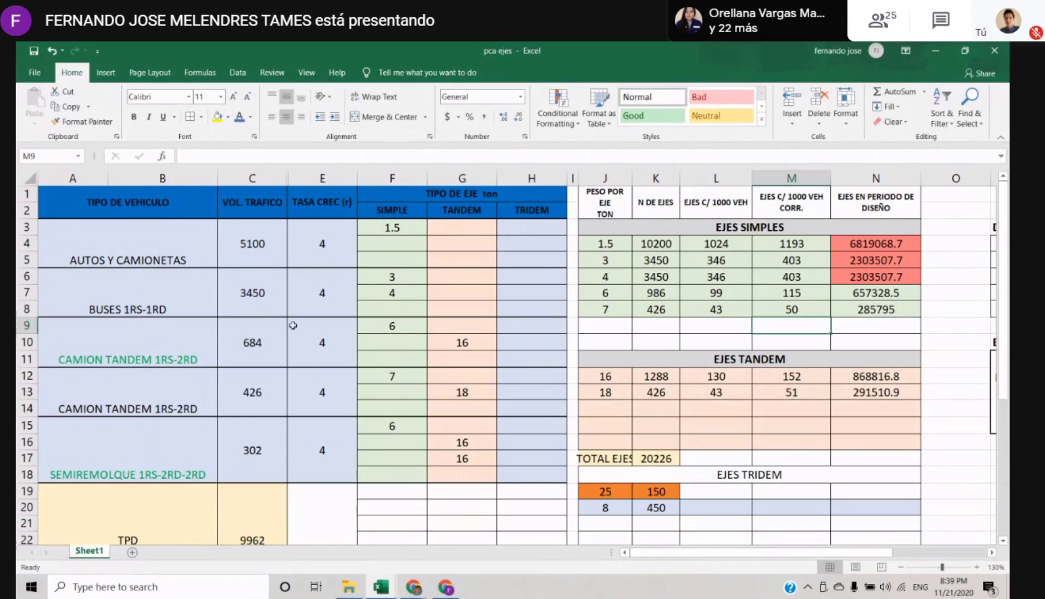
# Compare the SIMPLE and TANDEM columns of the vehicle table with the EJES SIMPLES and EJES TANDEM blocks
pyautogui.click(272, 310)
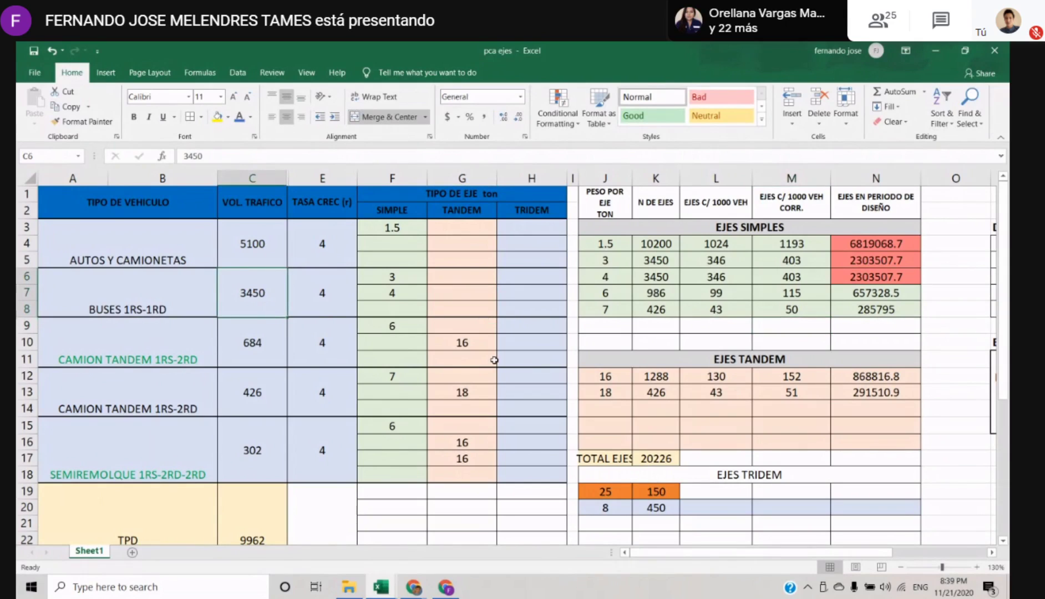
pyautogui.click(396, 245)
pyautogui.click(396, 208)
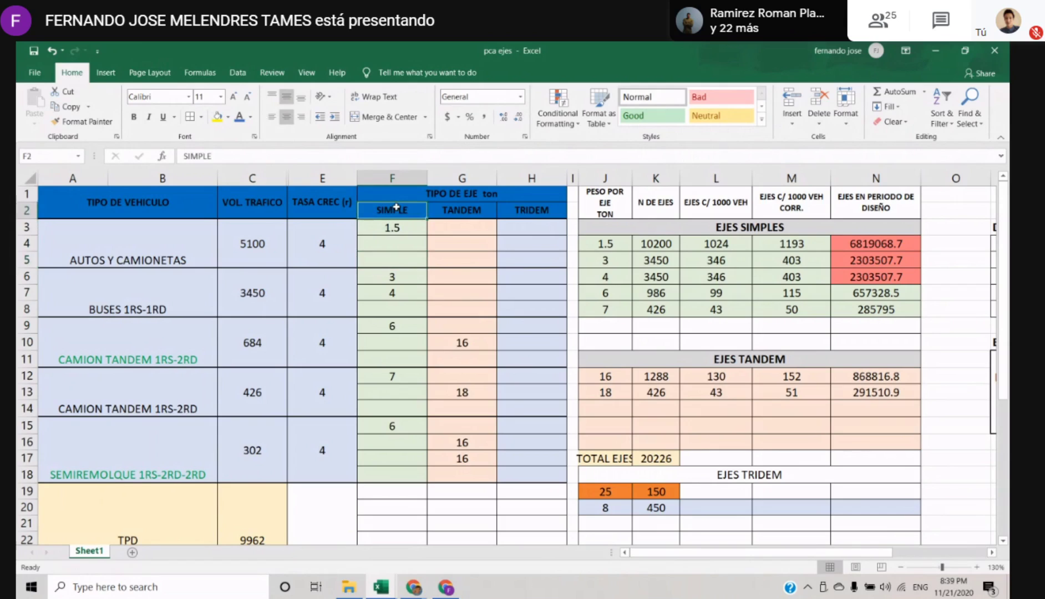
pyautogui.click(761, 292)
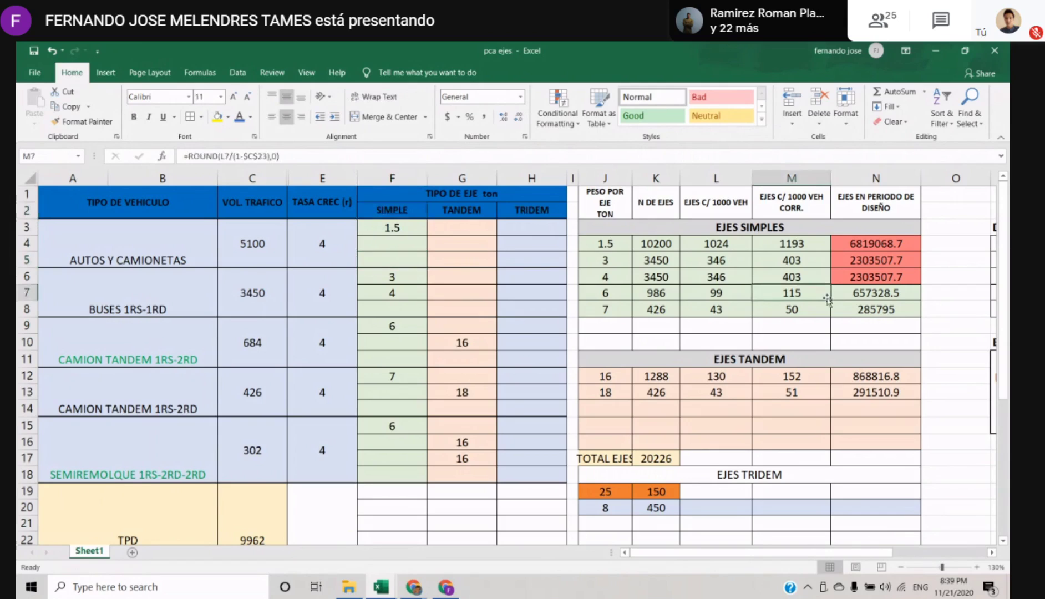
pyautogui.moveTo(622, 236); pyautogui.dragTo(877, 312)
pyautogui.moveTo(606, 234); pyautogui.dragTo(872, 323)
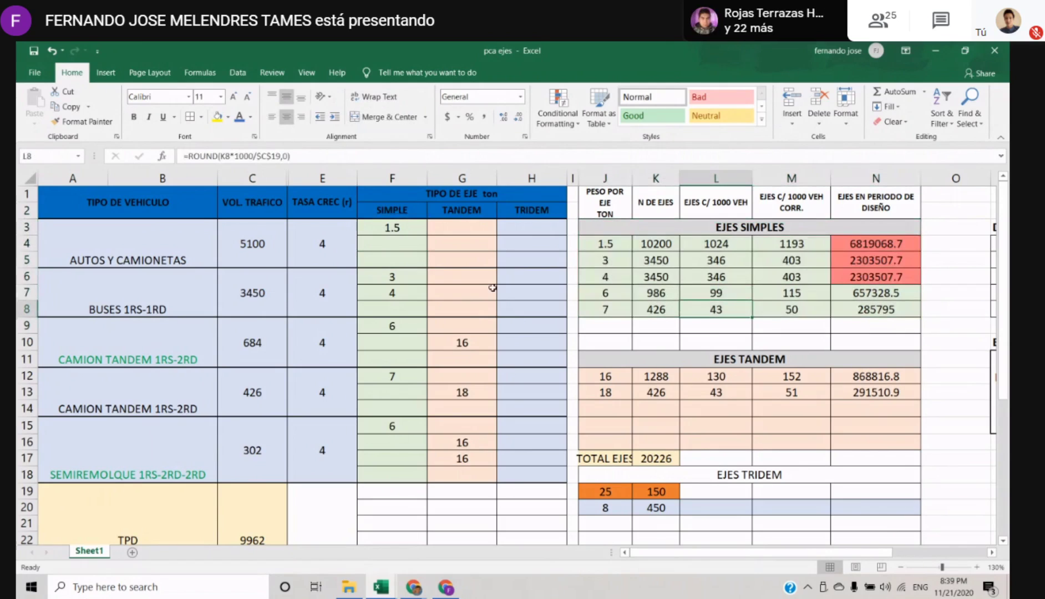
pyautogui.moveTo(480, 233); pyautogui.dragTo(483, 466)
pyautogui.moveTo(624, 360); pyautogui.dragTo(863, 446)
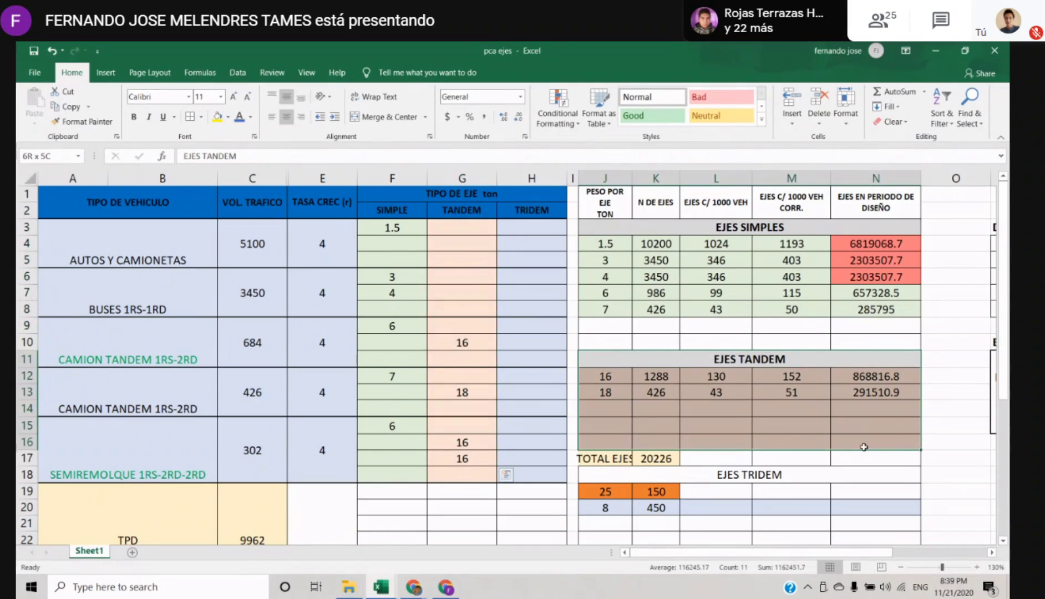
# Compare the TRIDEM column of the vehicle table with the rows of the EJES TRIDEM block
pyautogui.click(527, 210)
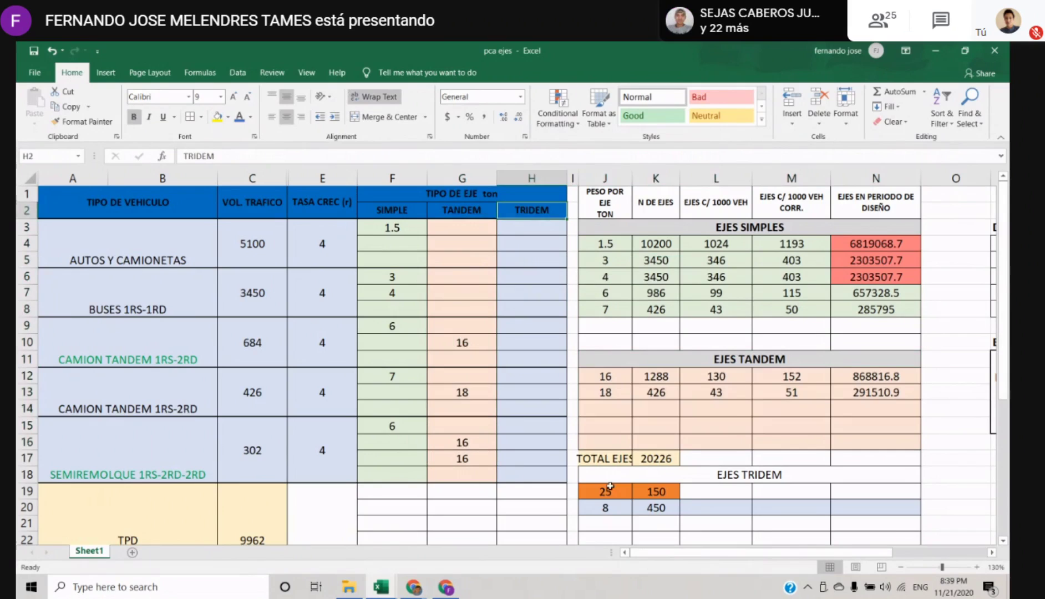
pyautogui.moveTo(610, 487); pyautogui.dragTo(767, 497)
pyautogui.scroll(-1, 767, 497)
pyautogui.scroll(1, 767, 496)
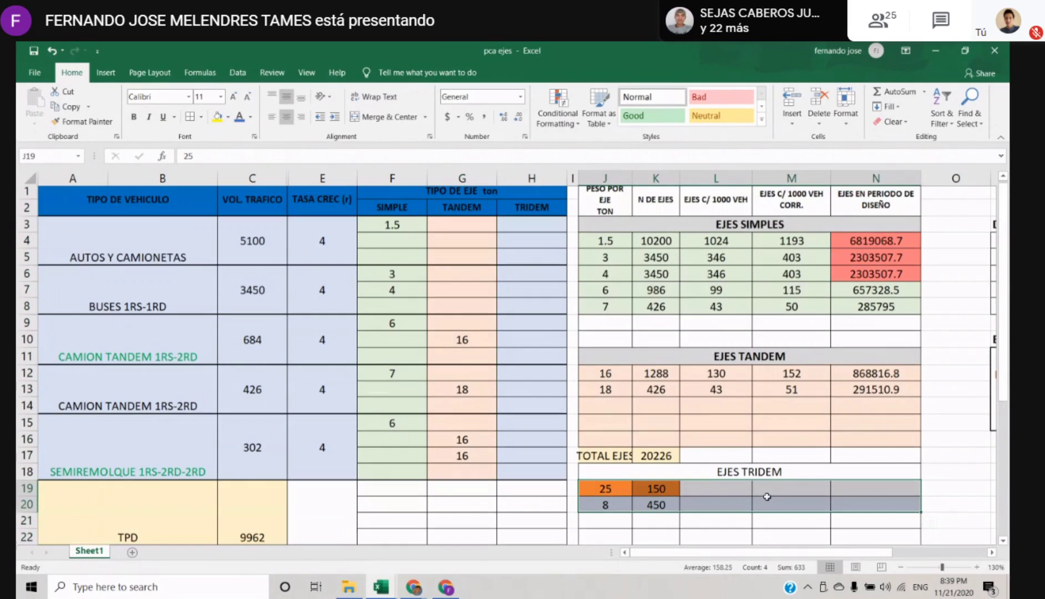
pyautogui.click(665, 360)
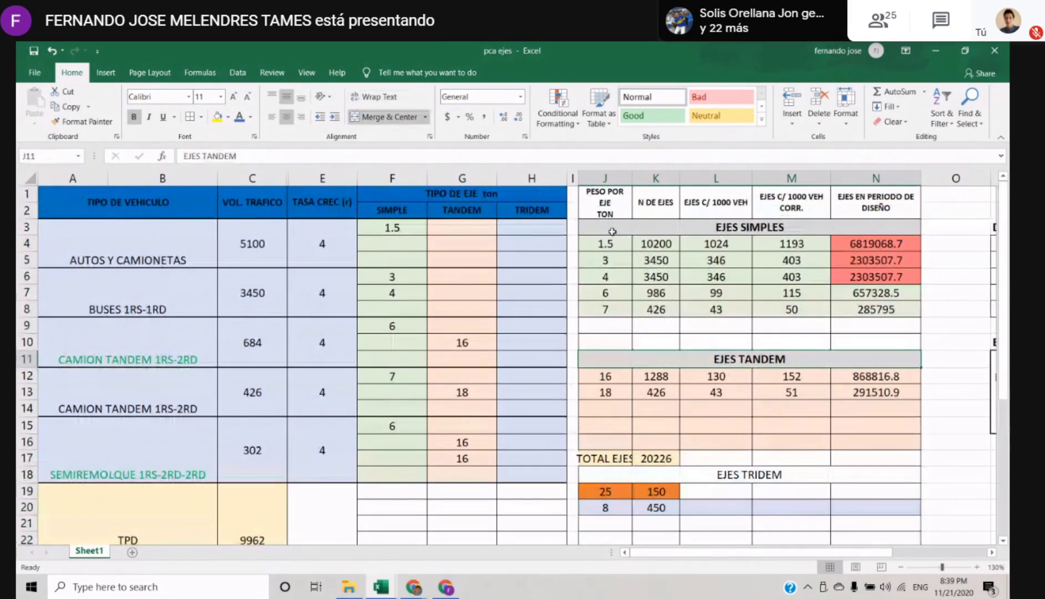
# Match the simple axle weights in the vehicle table with the PESO POR EJE entries under EJES SIMPLES
pyautogui.moveTo(612, 231); pyautogui.dragTo(890, 315)
pyautogui.click(724, 412)
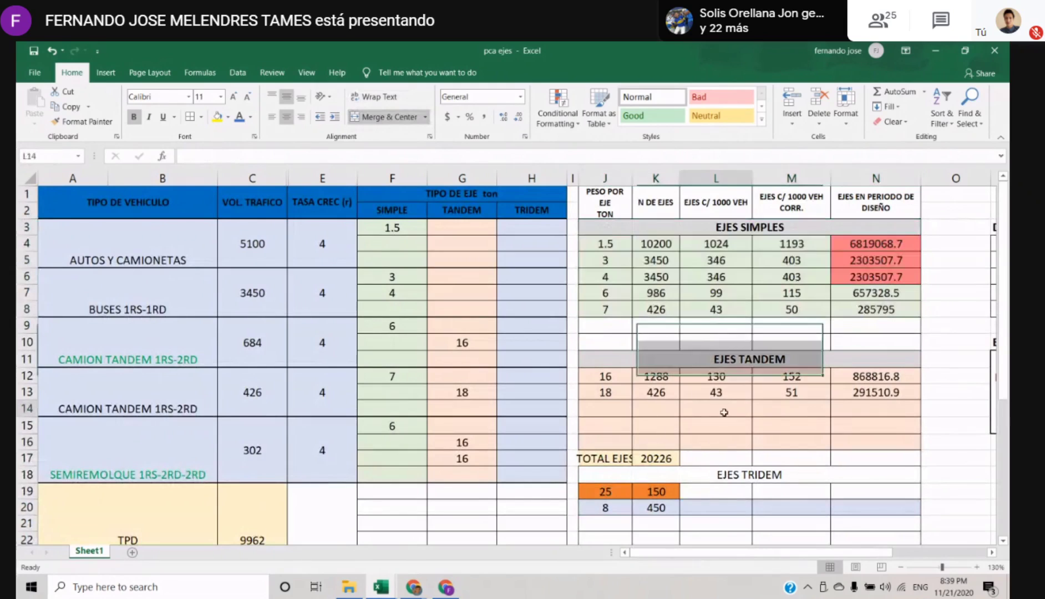
pyautogui.moveTo(405, 229); pyautogui.dragTo(391, 379)
pyautogui.click(399, 227)
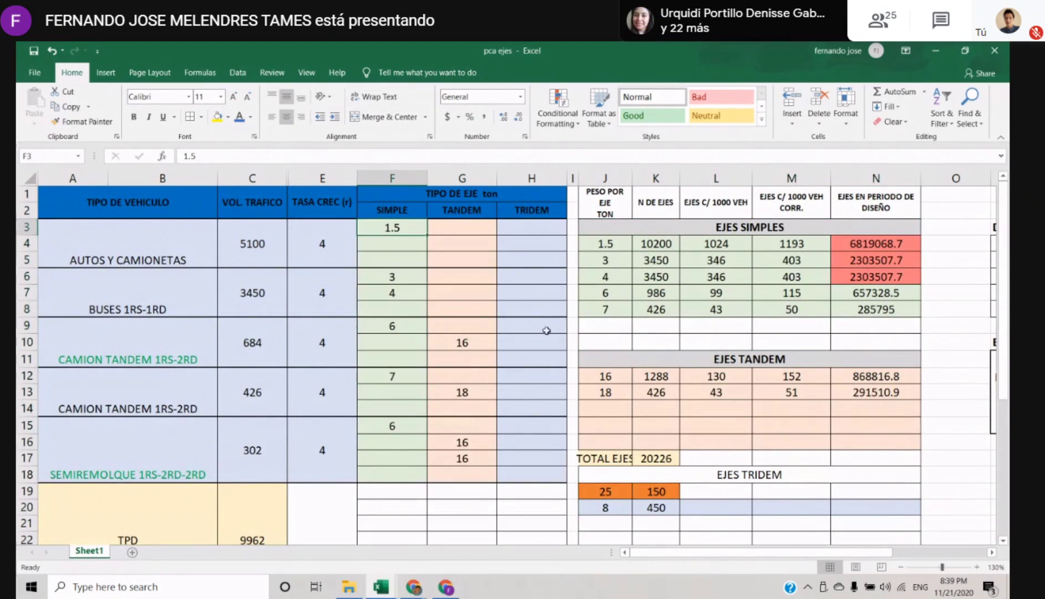
pyautogui.click(610, 243)
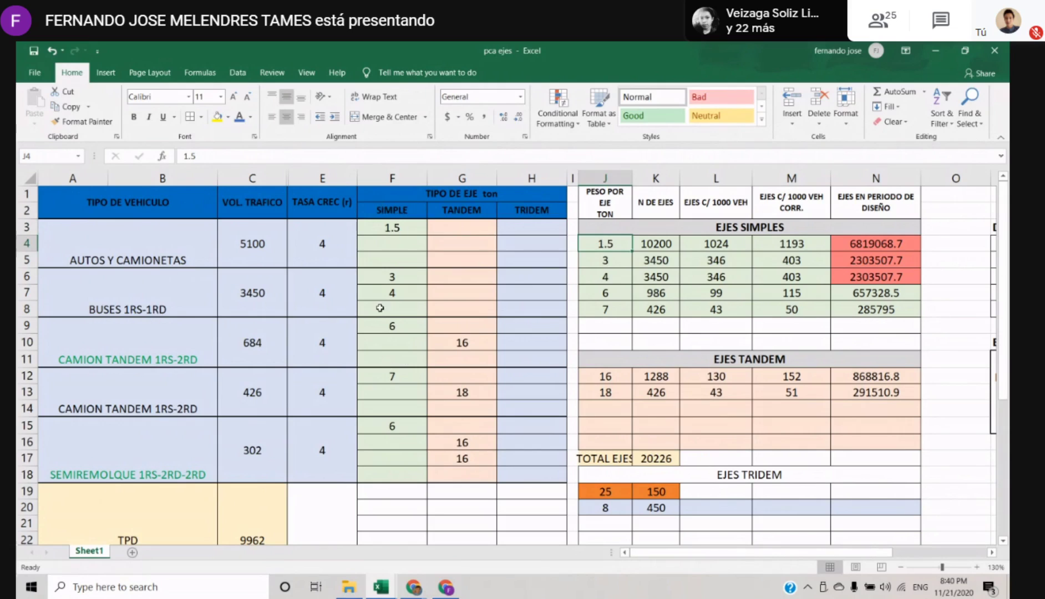
pyautogui.click(617, 259)
pyautogui.click(611, 276)
pyautogui.click(614, 293)
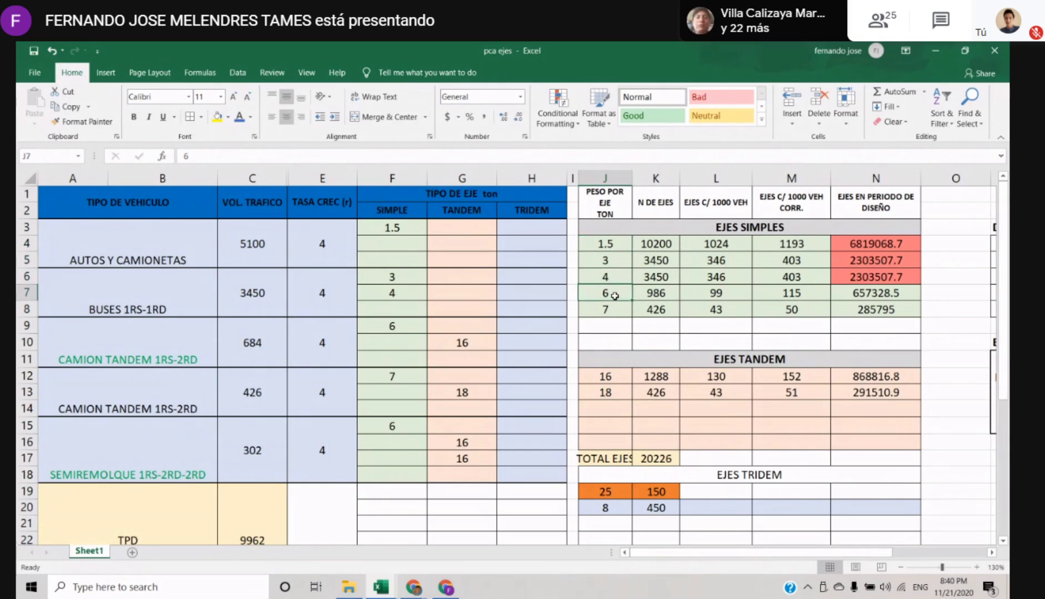
pyautogui.moveTo(397, 228); pyautogui.dragTo(401, 459)
# Match the tandem axle weights of the trucks and semitrailer with the 16 and 18 ton rows under EJES TANDEM
pyautogui.click(467, 343)
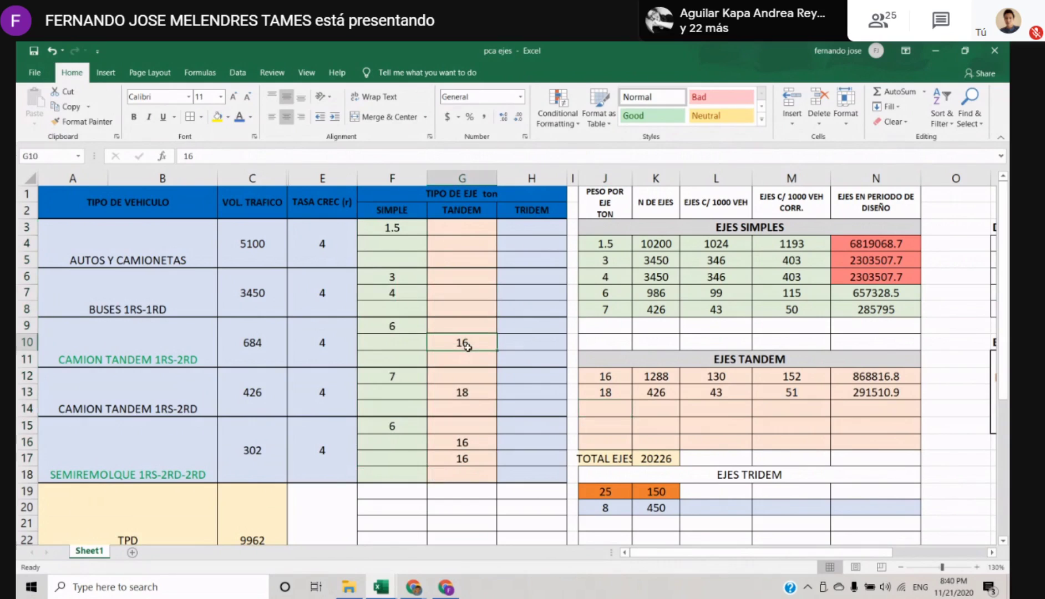
pyautogui.click(467, 393)
pyautogui.click(469, 449)
pyautogui.click(467, 459)
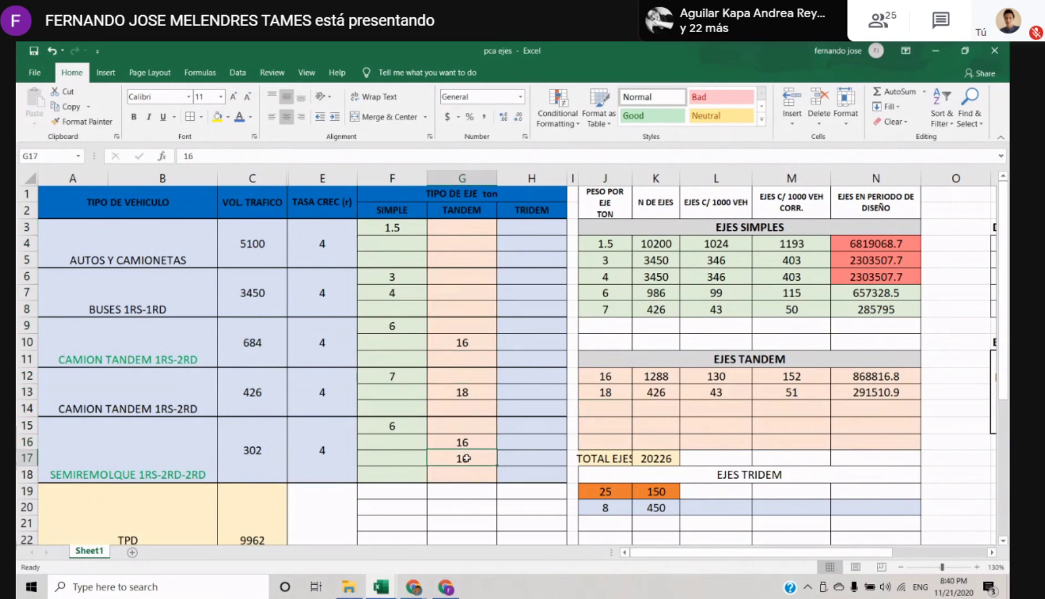
pyautogui.click(611, 376)
pyautogui.click(609, 394)
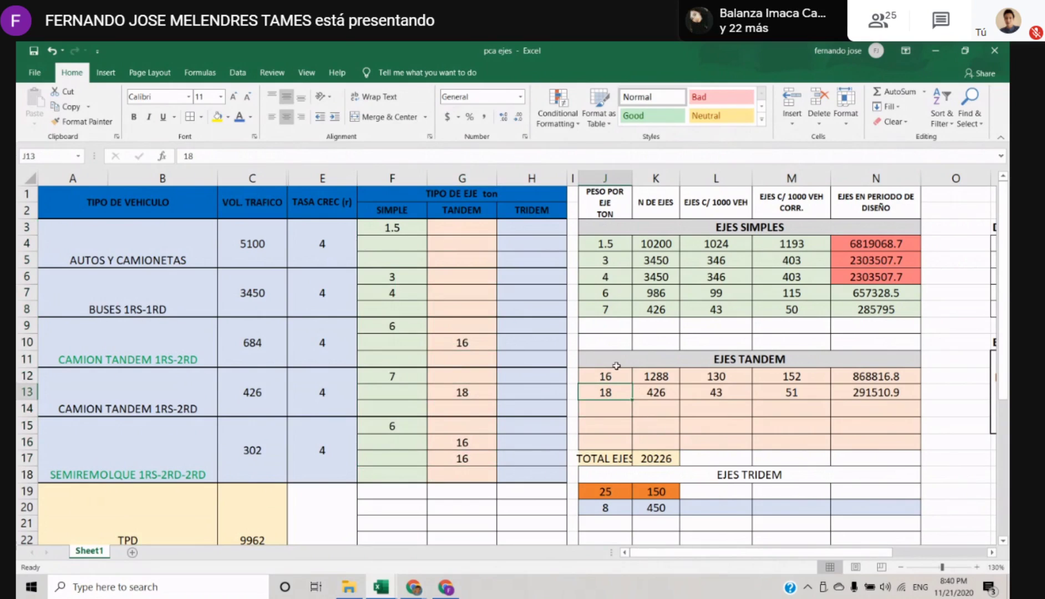
pyautogui.moveTo(603, 391); pyautogui.dragTo(876, 393)
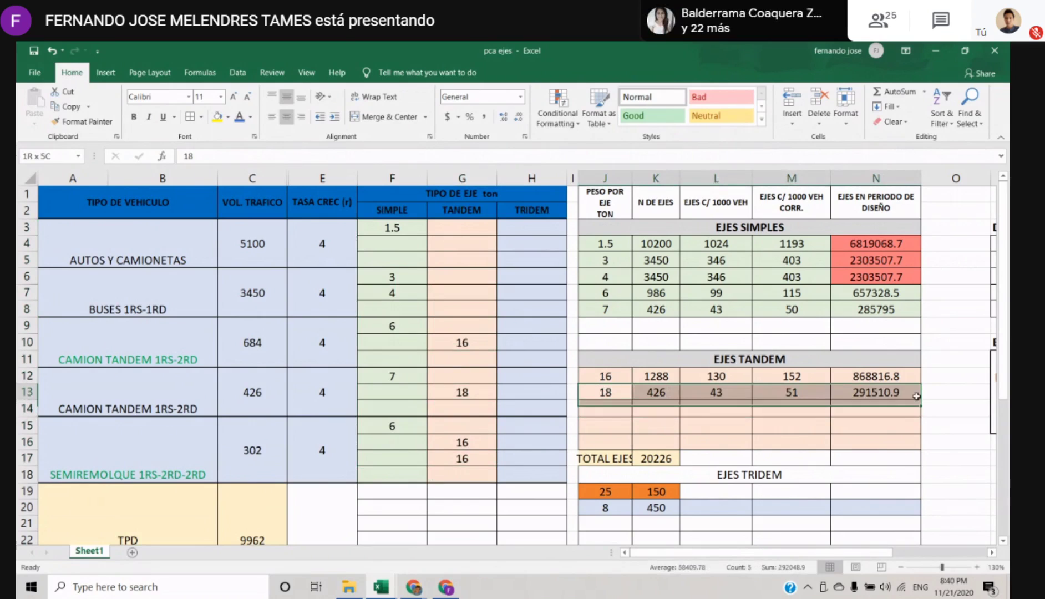
pyautogui.click(785, 424)
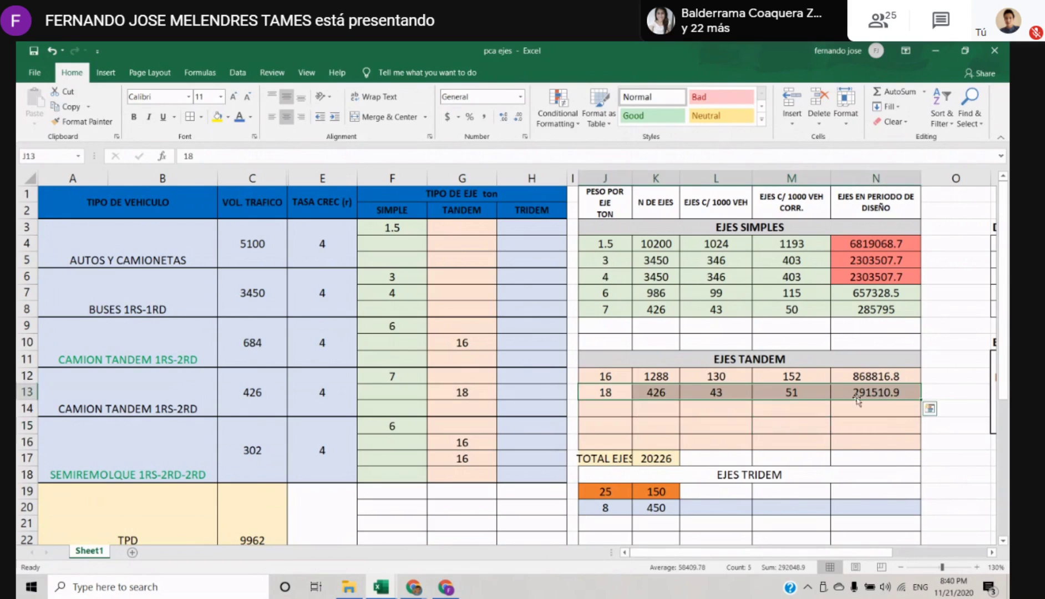
pyautogui.press('Down')
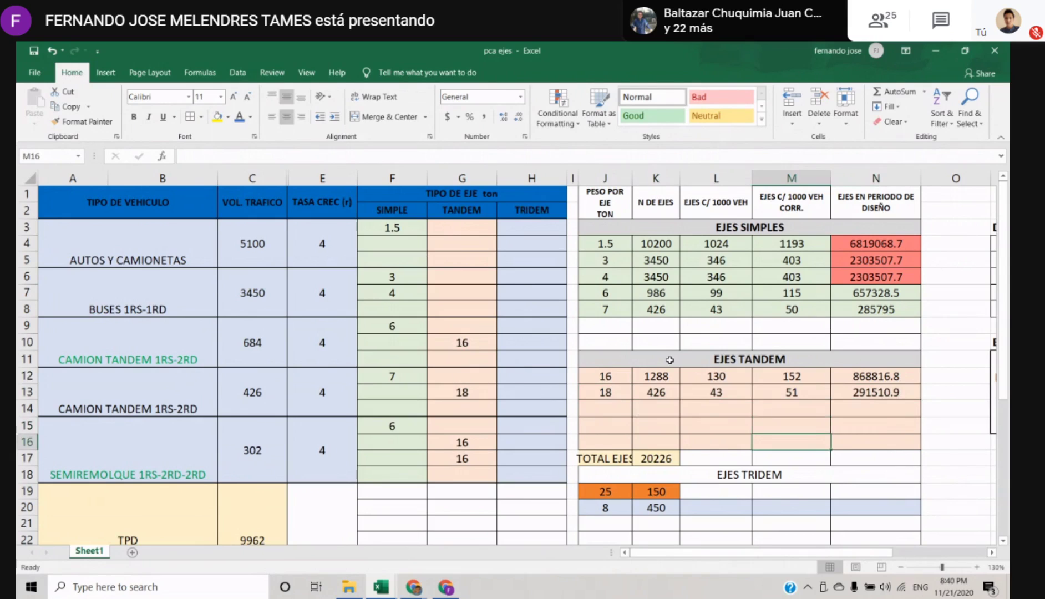
# Check the TRIDEM column of the vehicle table against the 25 and 8 ton rows under EJES TRIDEM
pyautogui.click(746, 359)
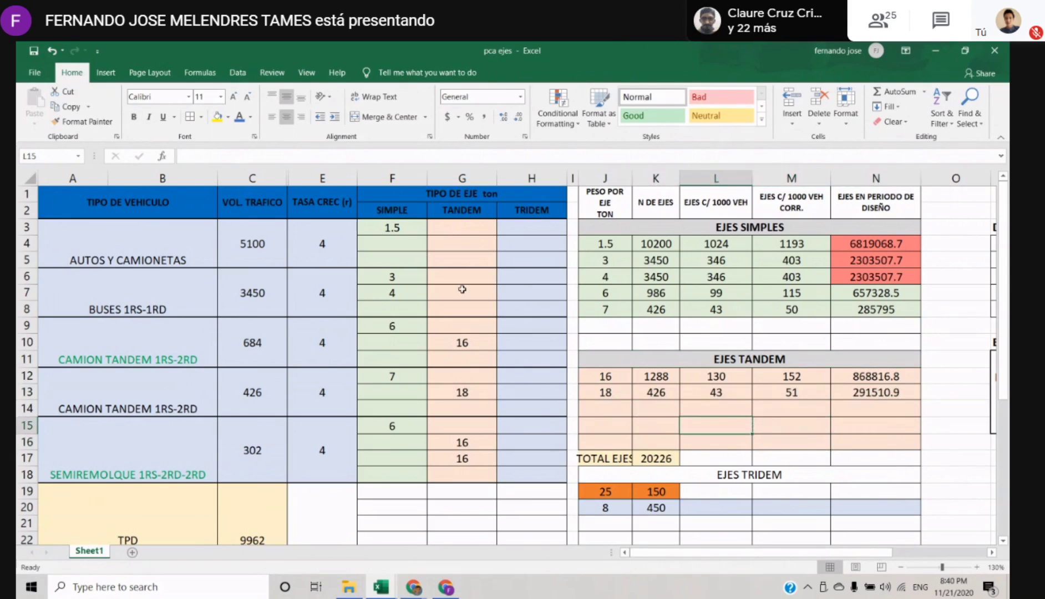
pyautogui.moveTo(531, 227); pyautogui.dragTo(531, 426)
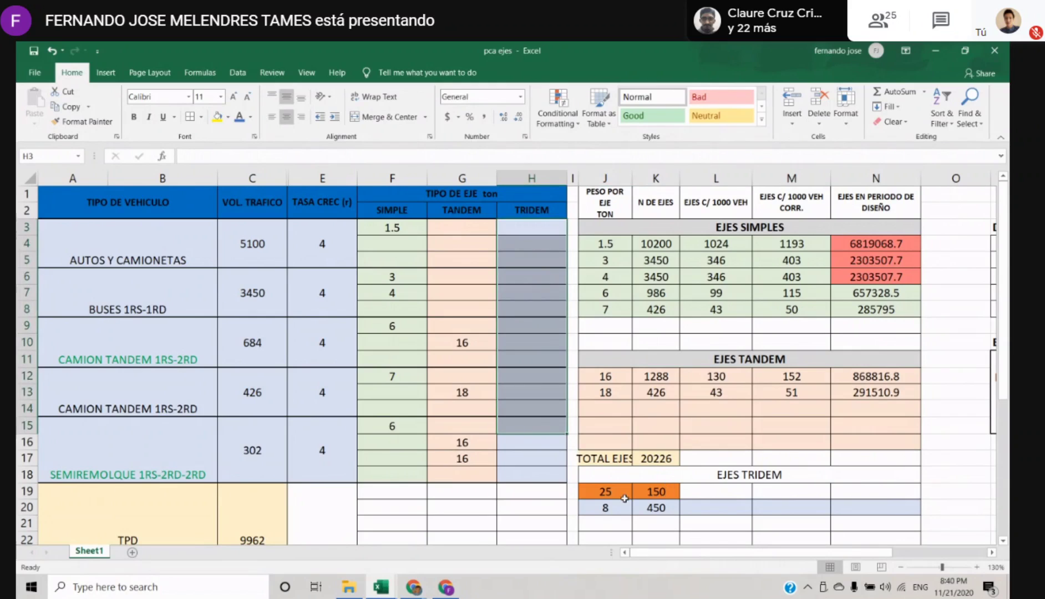
pyautogui.moveTo(624, 498); pyautogui.dragTo(952, 507)
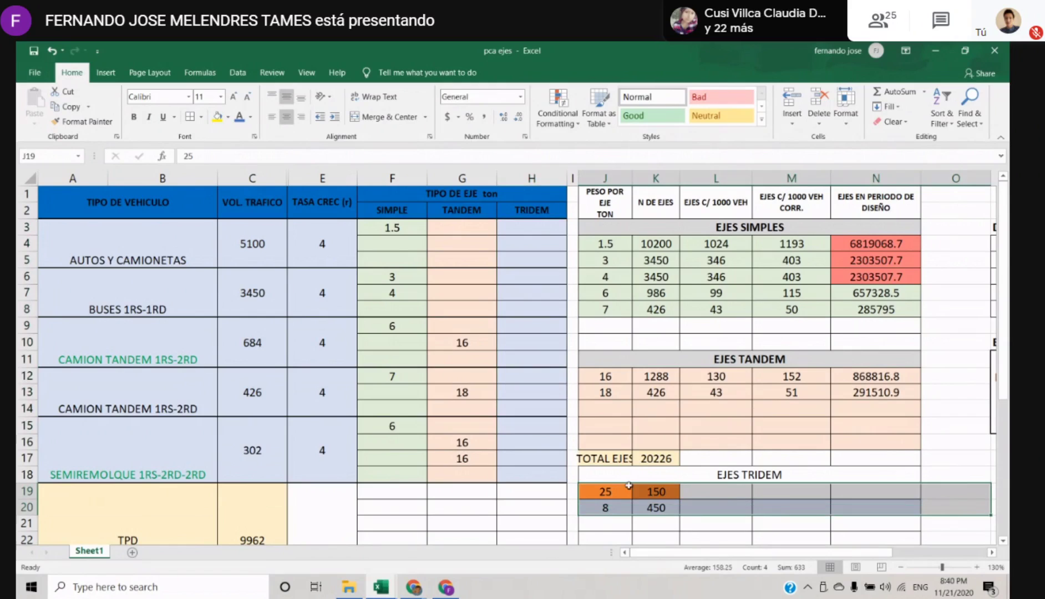
# Examine the 25 and 8 ton rows under EJES TRIDEM and the PESO POR EJE entries under EJES SIMPLES
pyautogui.moveTo(608, 494); pyautogui.dragTo(899, 507)
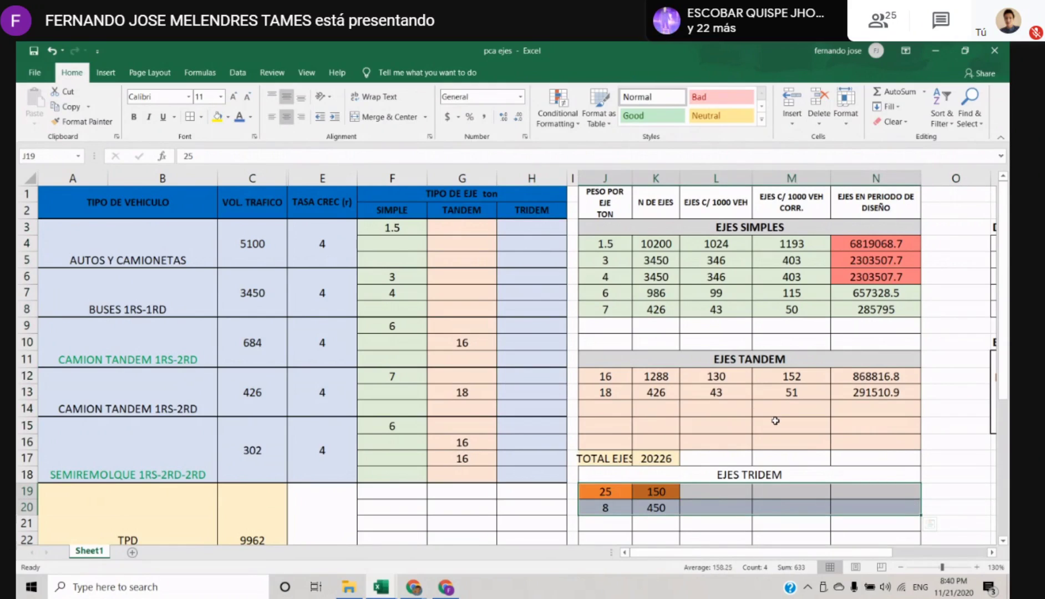
pyautogui.click(715, 504)
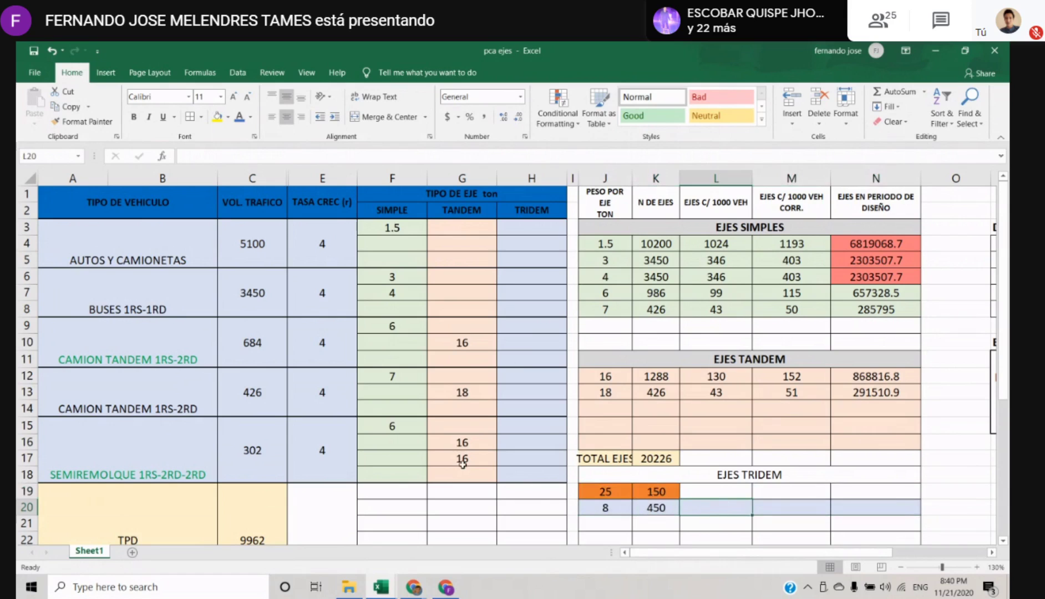
pyautogui.scroll(-1, 431, 444)
pyautogui.scroll(1, 431, 444)
pyautogui.click(424, 442)
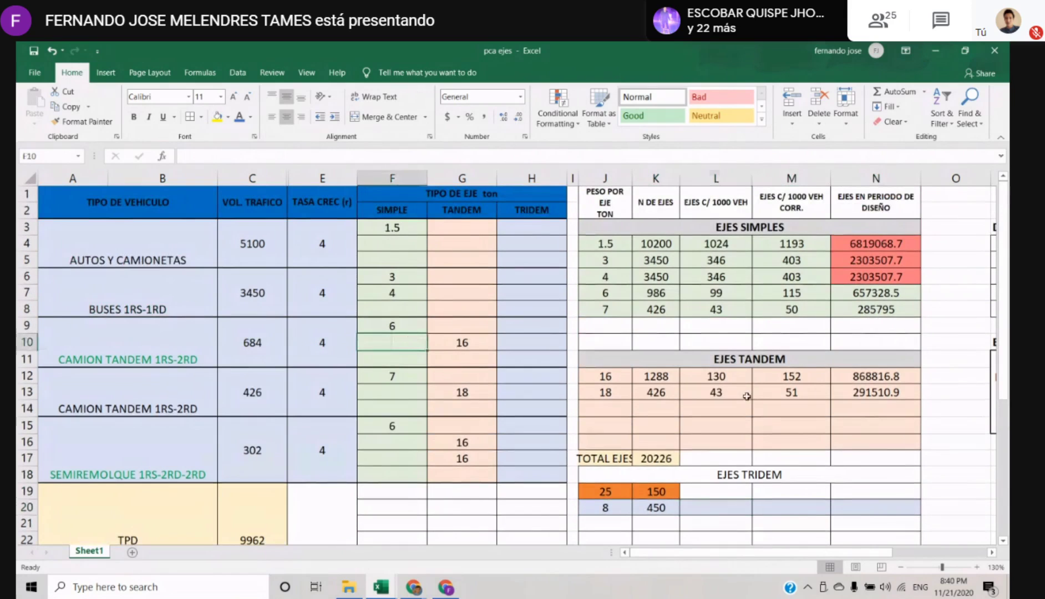
pyautogui.click(718, 391)
pyautogui.click(605, 245)
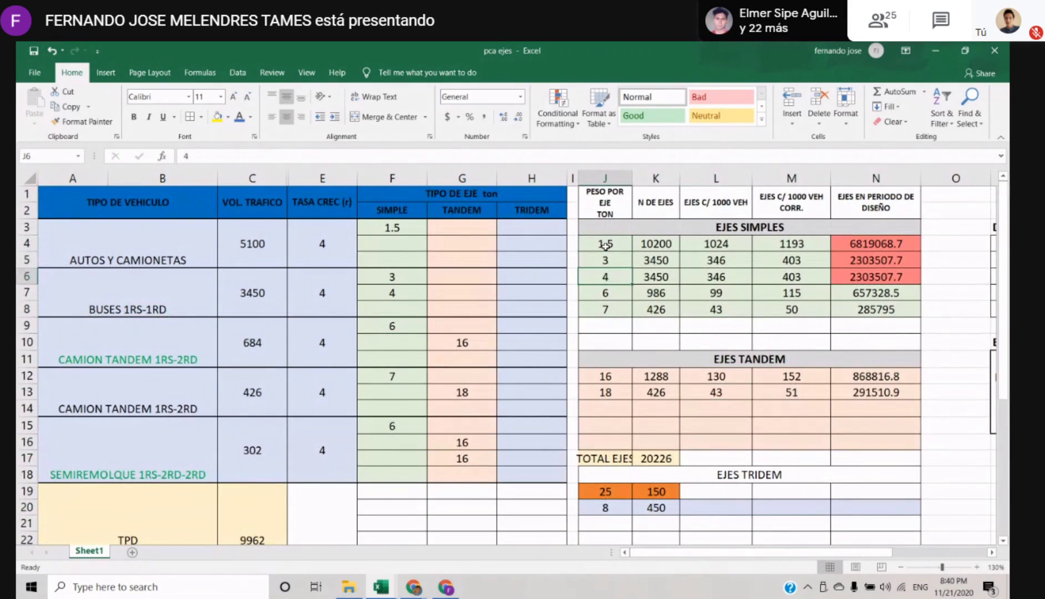
pyautogui.press('Down')
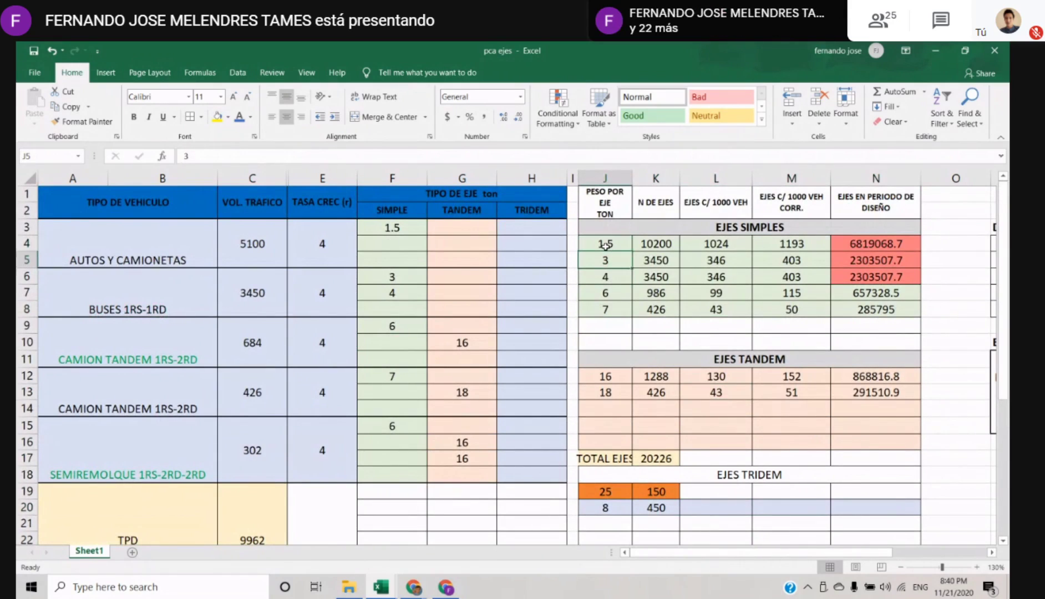
pyautogui.press('Down')
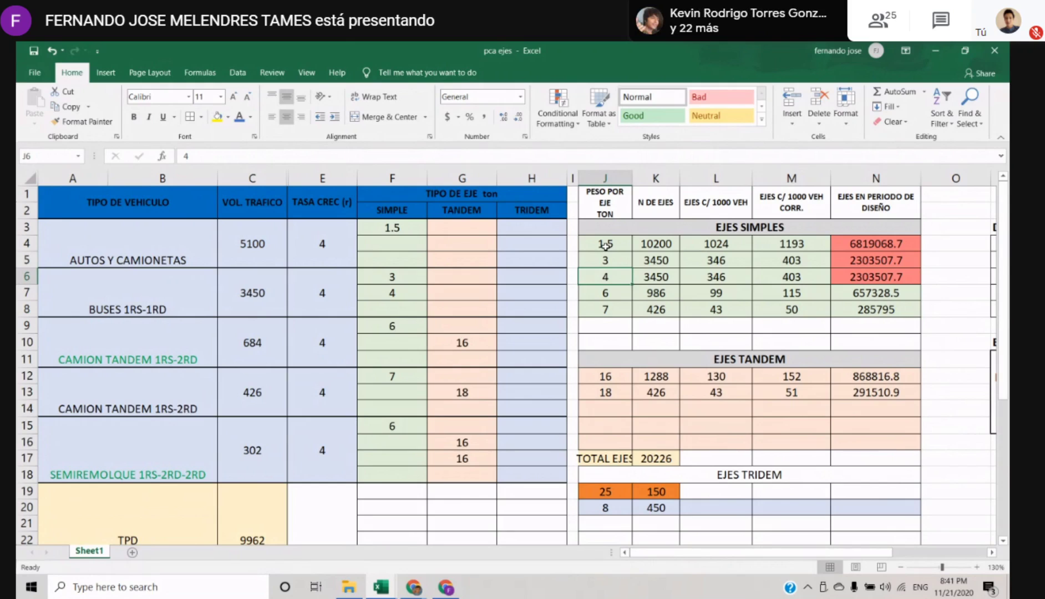
pyautogui.press('Up')
pyautogui.press('Up')
pyautogui.press('Down')
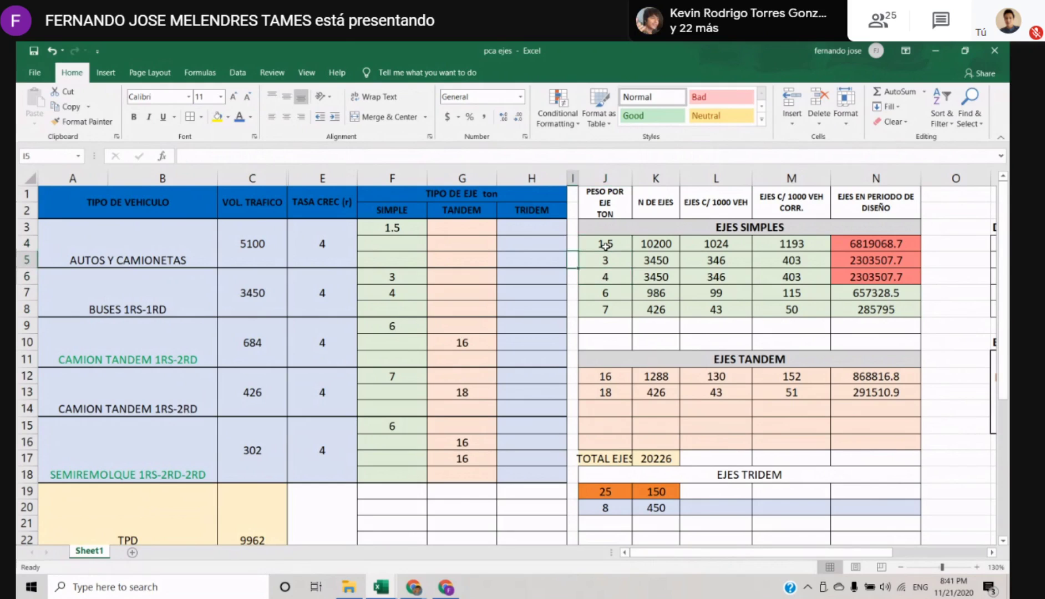
pyautogui.press('Right')
pyautogui.press('Right')
pyautogui.press('Right')
pyautogui.press('Right')
pyautogui.press('Right')
pyautogui.press('Right')
pyautogui.press('Right')
pyautogui.press('Right')
pyautogui.press('Right')
pyautogui.press('Left')
pyautogui.press('Left')
pyautogui.press('Left')
pyautogui.press('Left')
pyautogui.press('Left')
pyautogui.press('Left')
pyautogui.press('Left')
pyautogui.press('Left')
pyautogui.press('Left')
pyautogui.press('Left')
pyautogui.press('Left')
pyautogui.press('Left')
pyautogui.press('Left')
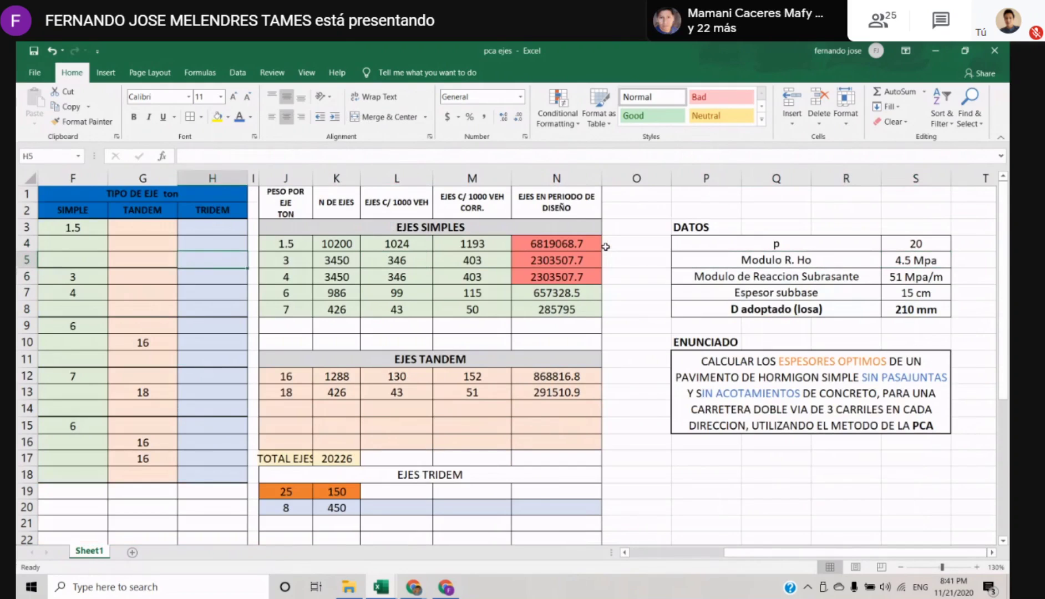
pyautogui.hscroll(-5, 605, 247)
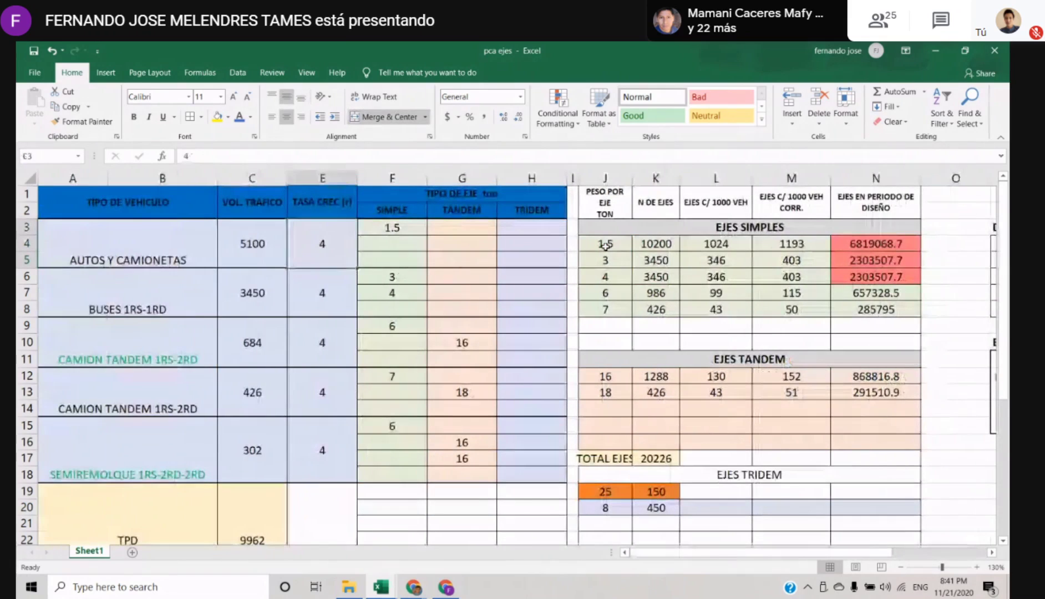
pyautogui.press('Right')
pyautogui.press('Right')
pyautogui.press('Right')
pyautogui.press('Right')
pyautogui.press('Right')
pyautogui.press('Right')
pyautogui.press('Right')
pyautogui.press('Right')
pyautogui.press('Right')
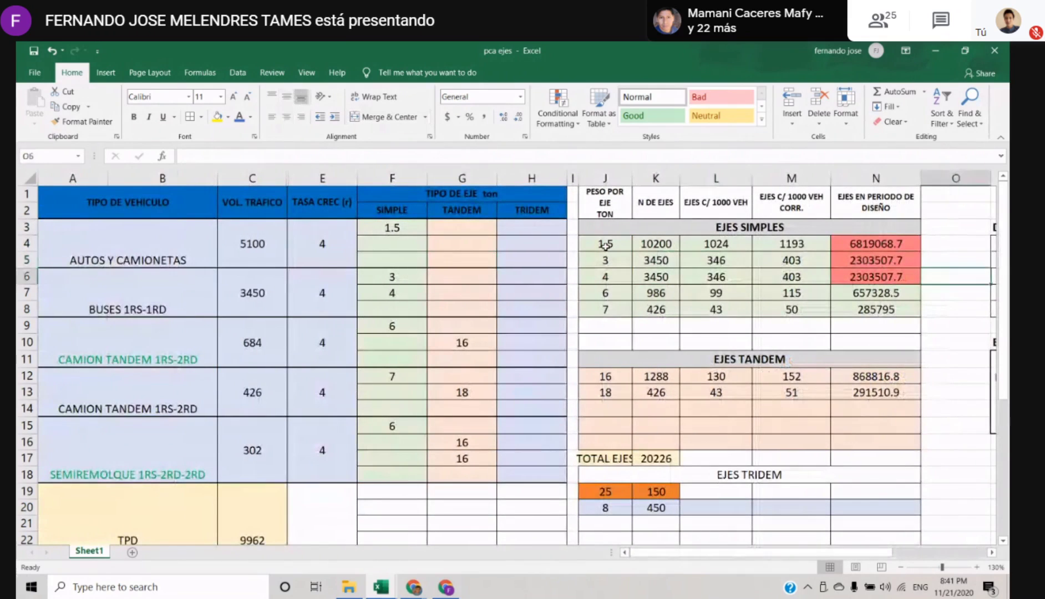
pyautogui.press('Down')
pyautogui.press('Left')
pyautogui.press('Left')
pyautogui.press('Left')
pyautogui.press('Left')
pyautogui.press('Right')
pyautogui.press('Left')
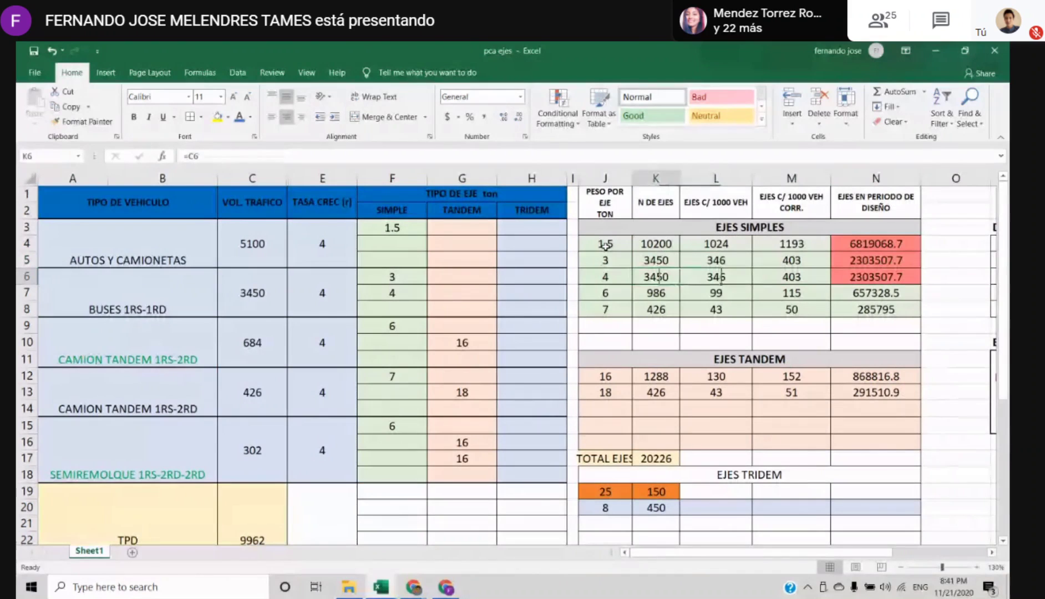
pyautogui.press('Left')
pyautogui.press('Right')
pyautogui.press('Right')
pyautogui.press('Right')
pyautogui.press('Right')
pyautogui.press('Right')
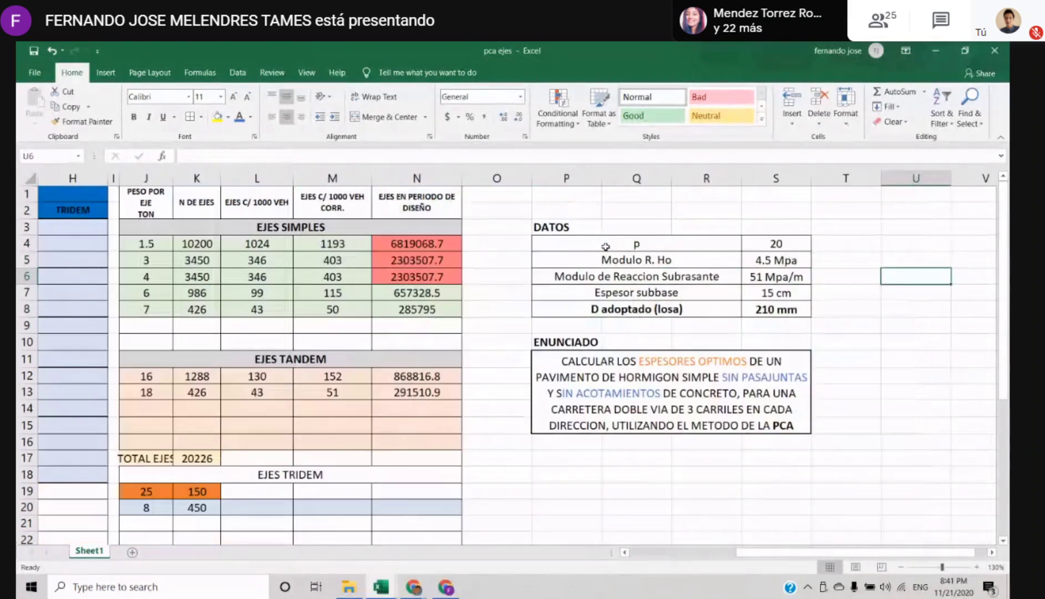
pyautogui.press('Left')
pyautogui.press('Left')
pyautogui.press('Left')
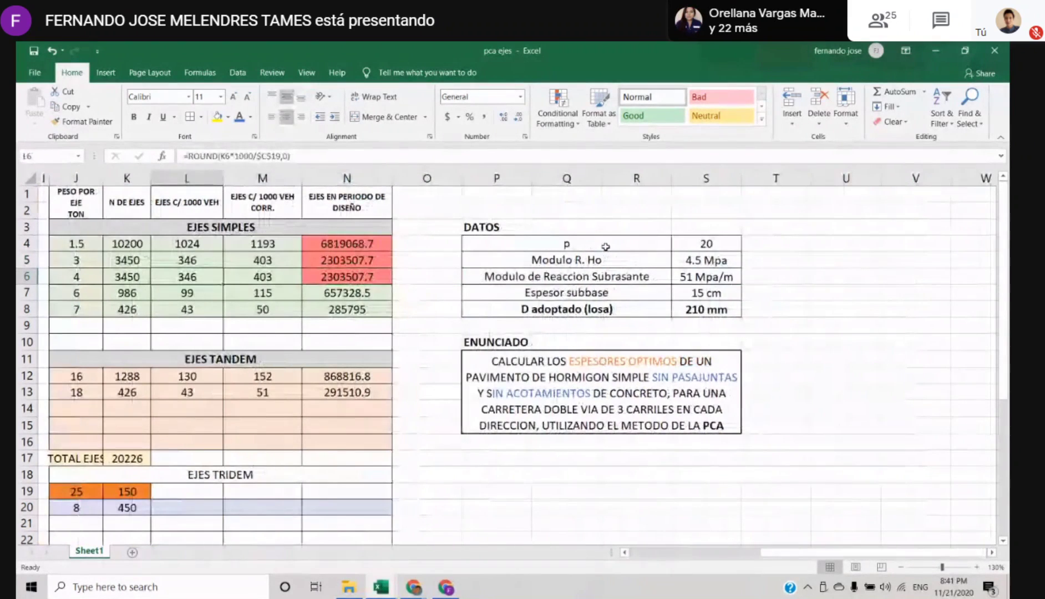
pyautogui.moveTo(835, 552); pyautogui.dragTo(637, 552)
pyautogui.click(378, 276)
# Compare the simple axle weights and N DE EJES values with the SIMPLE column and the AUTOS Y CAMIONETAS traffic volume
pyautogui.click(609, 244)
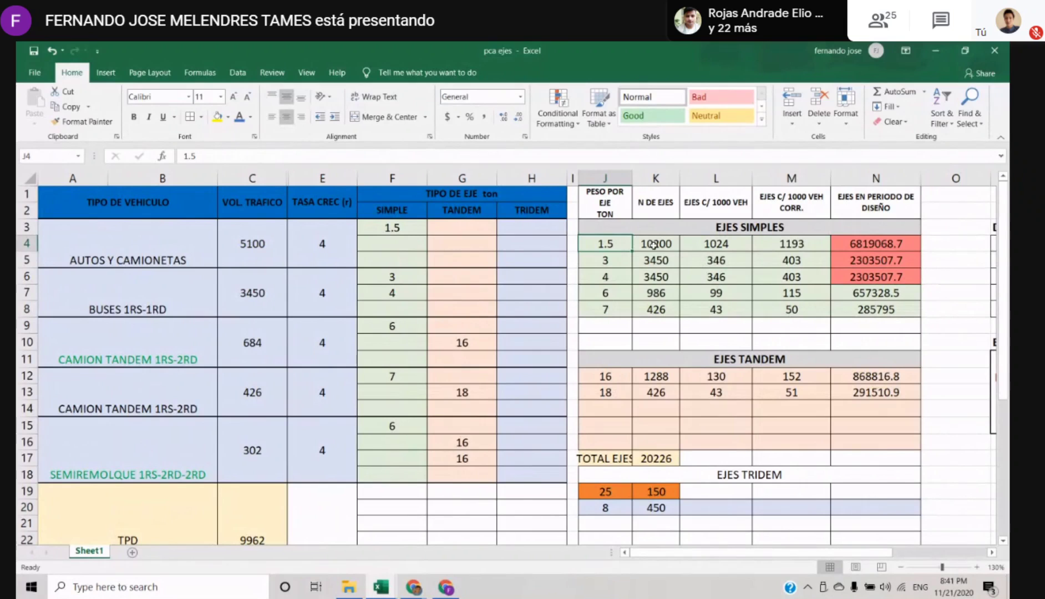
pyautogui.click(697, 308)
pyautogui.click(645, 289)
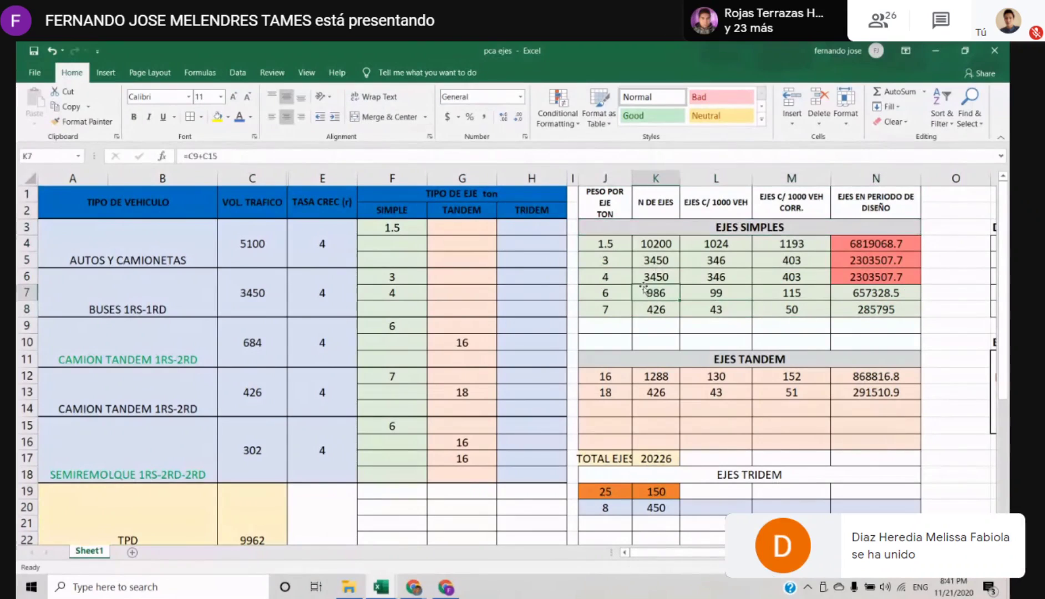
pyautogui.click(610, 243)
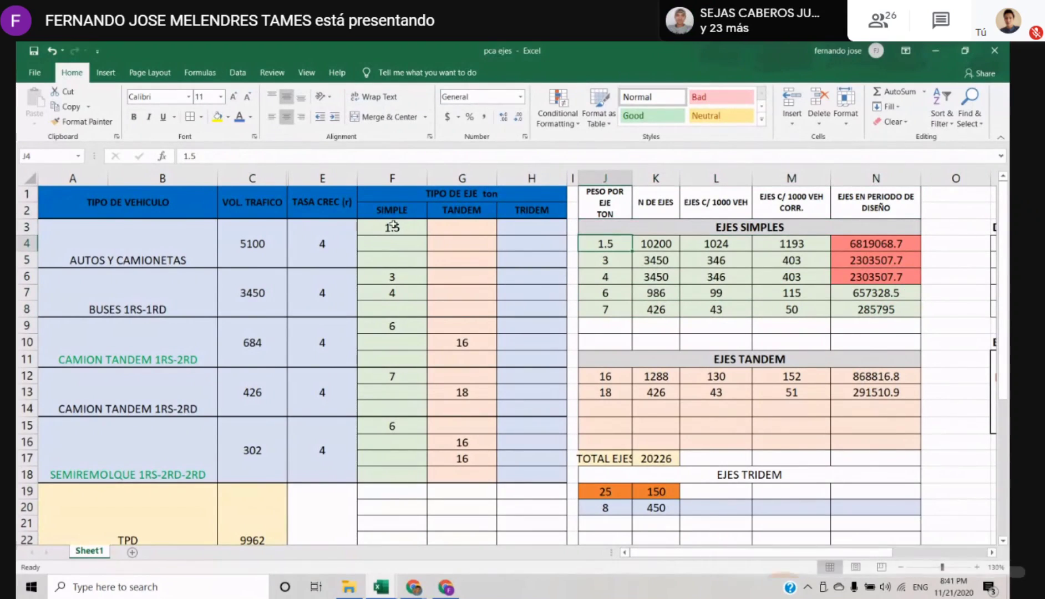
pyautogui.moveTo(392, 228); pyautogui.dragTo(392, 478)
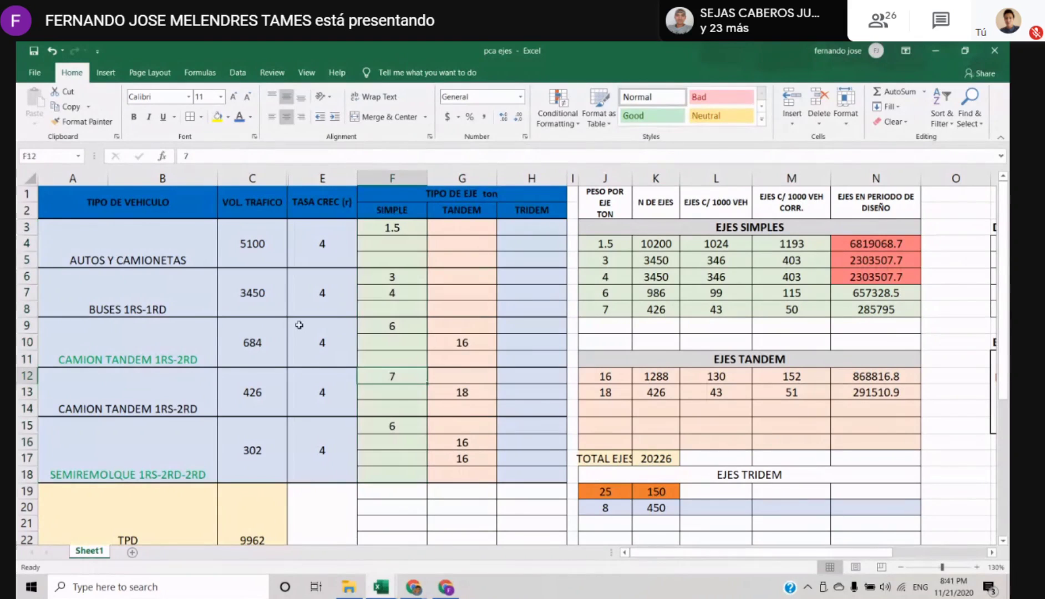
pyautogui.click(238, 246)
pyautogui.moveTo(398, 244); pyautogui.dragTo(392, 450)
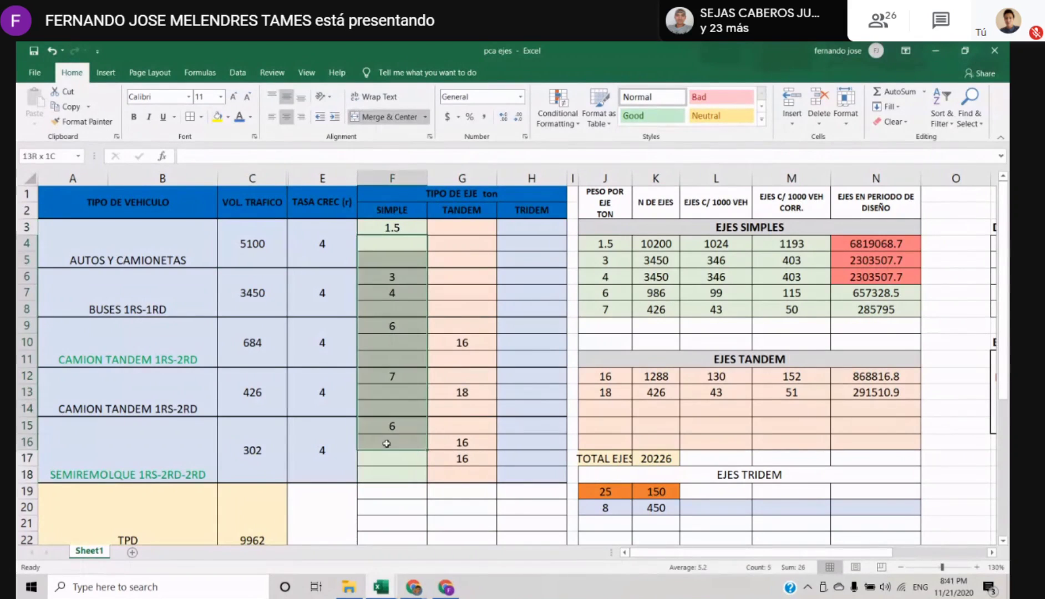
pyautogui.click(262, 253)
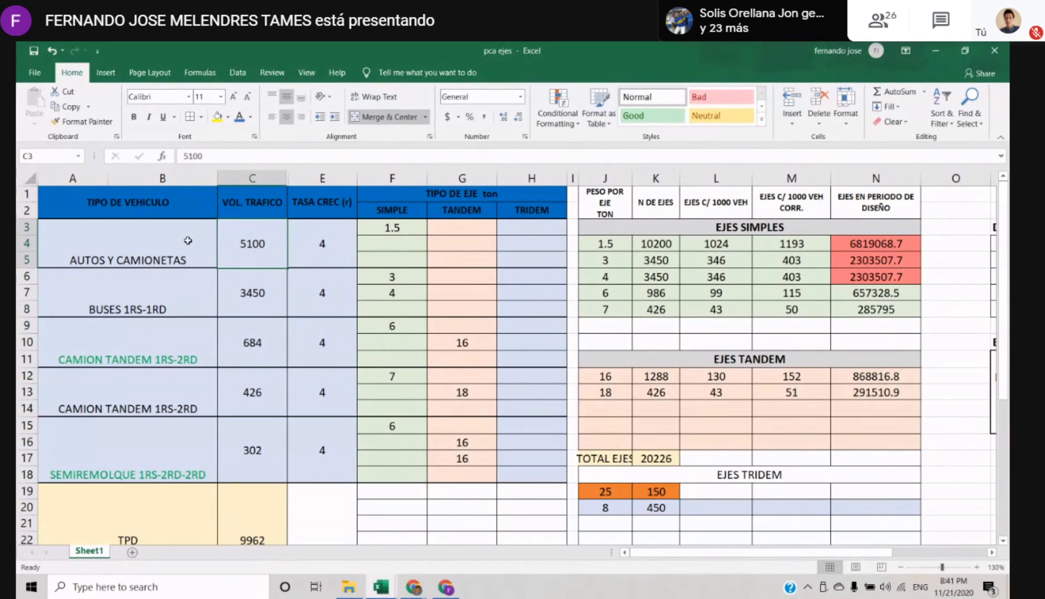
pyautogui.click(123, 226)
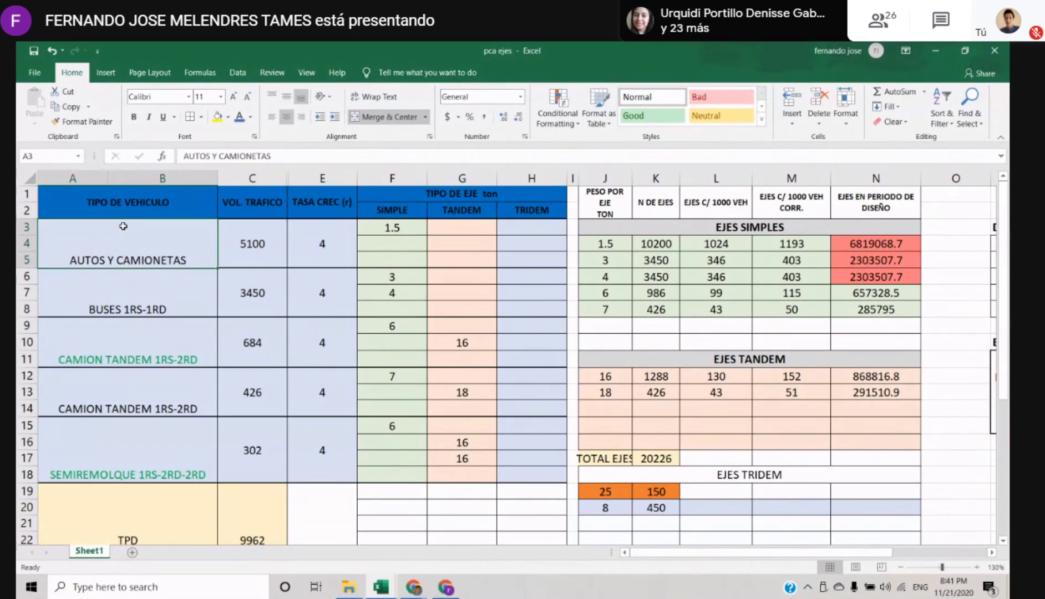
pyautogui.press('Right')
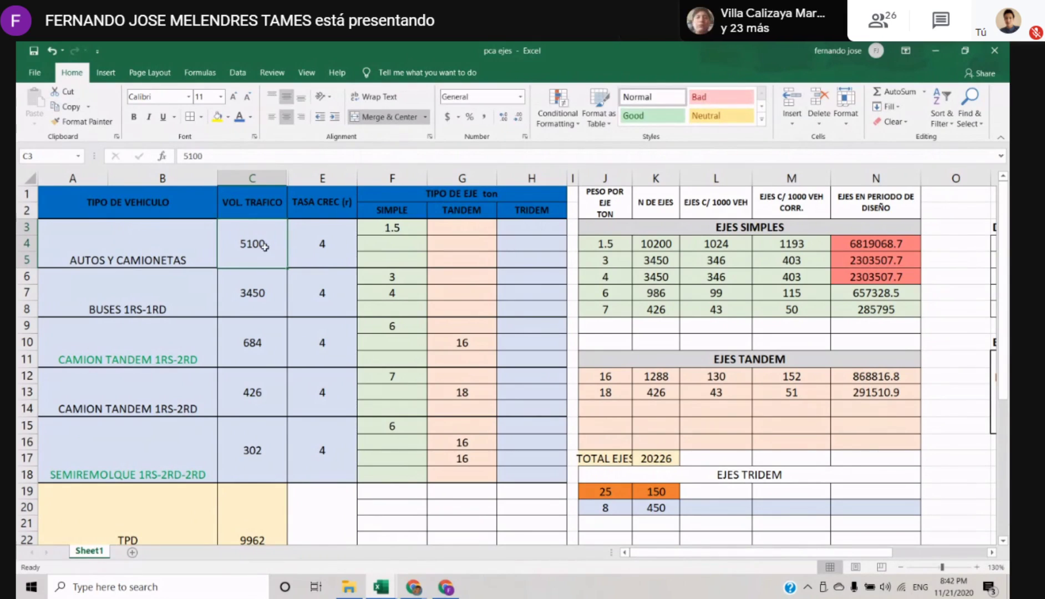
# Enter a second simple axle weight of 1.5 for AUTOS Y CAMIONETAS in cell F4
pyautogui.click(399, 245)
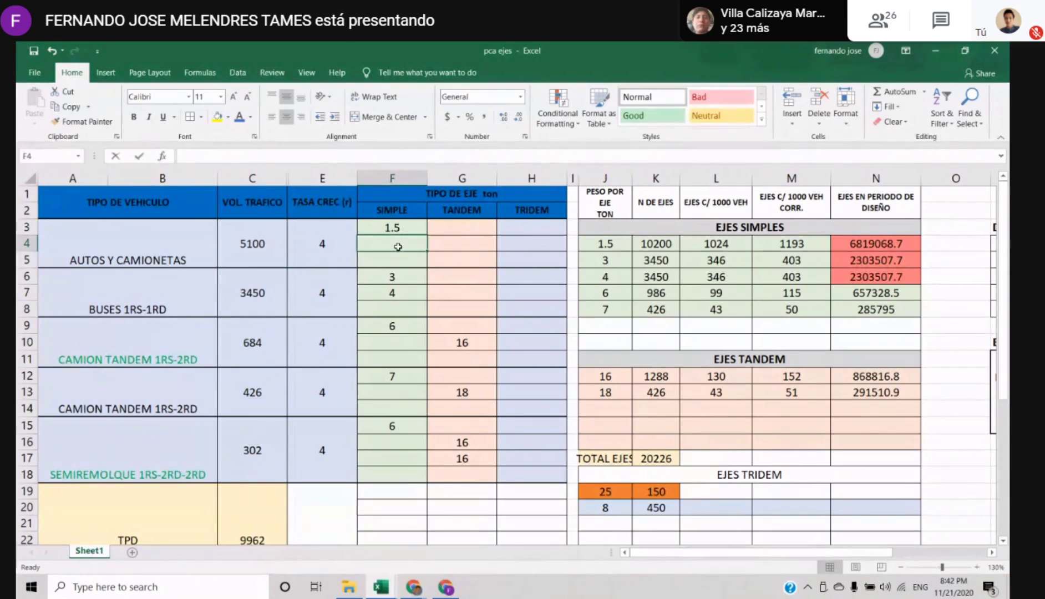
pyautogui.write('1.5')
pyautogui.press('Return')
pyautogui.press('Up')
pyautogui.press('Up')
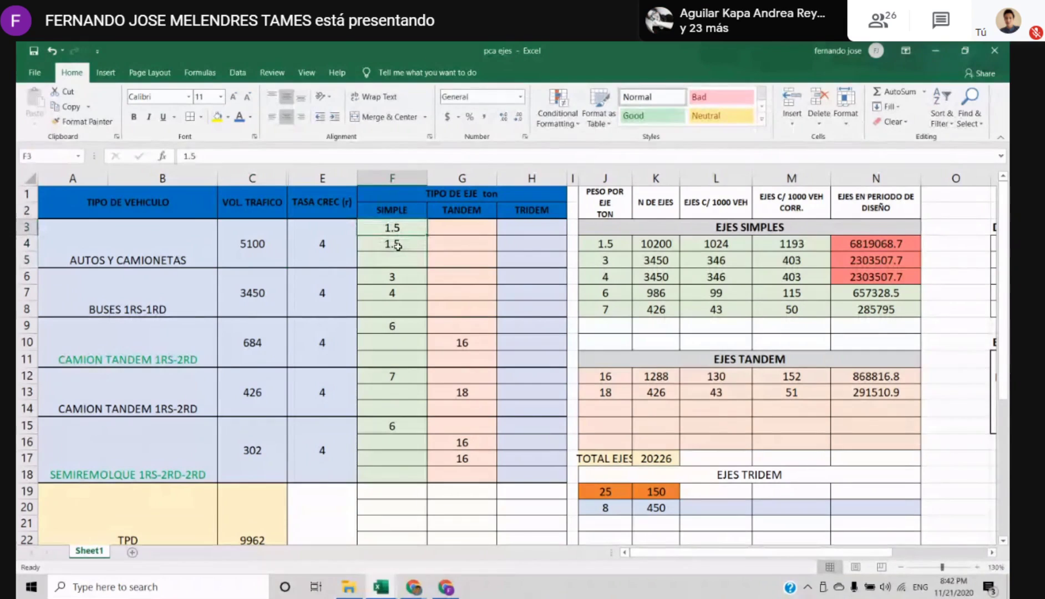
pyautogui.click(399, 245)
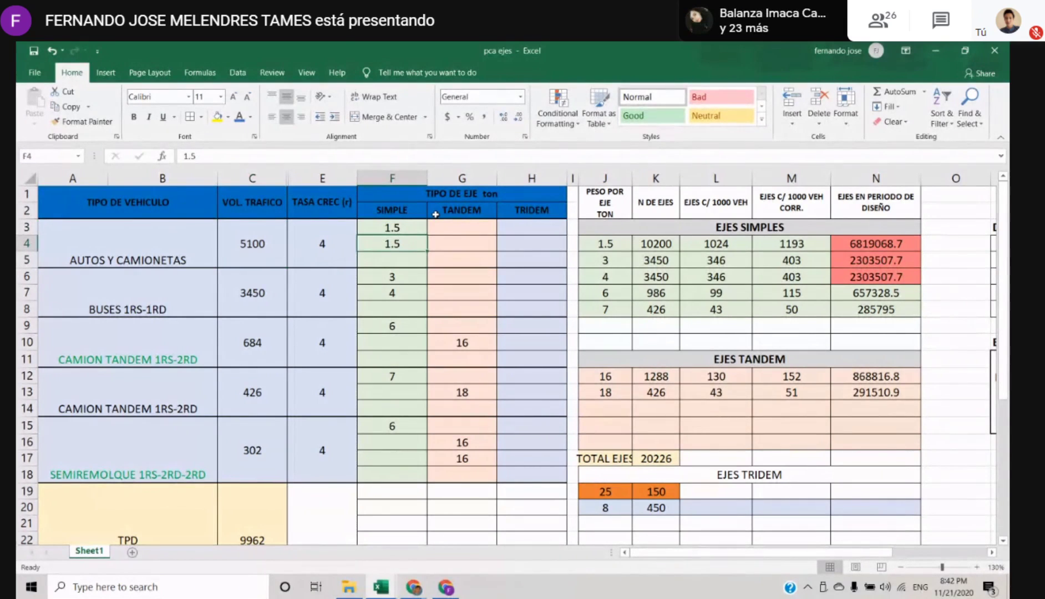
# Clear the second simple axle weight of AUTOS Y CAMIONETAS from cell F4
pyautogui.press('Delete')
pyautogui.press('Down')
pyautogui.press('Down')
pyautogui.press('Up')
pyautogui.press('Up')
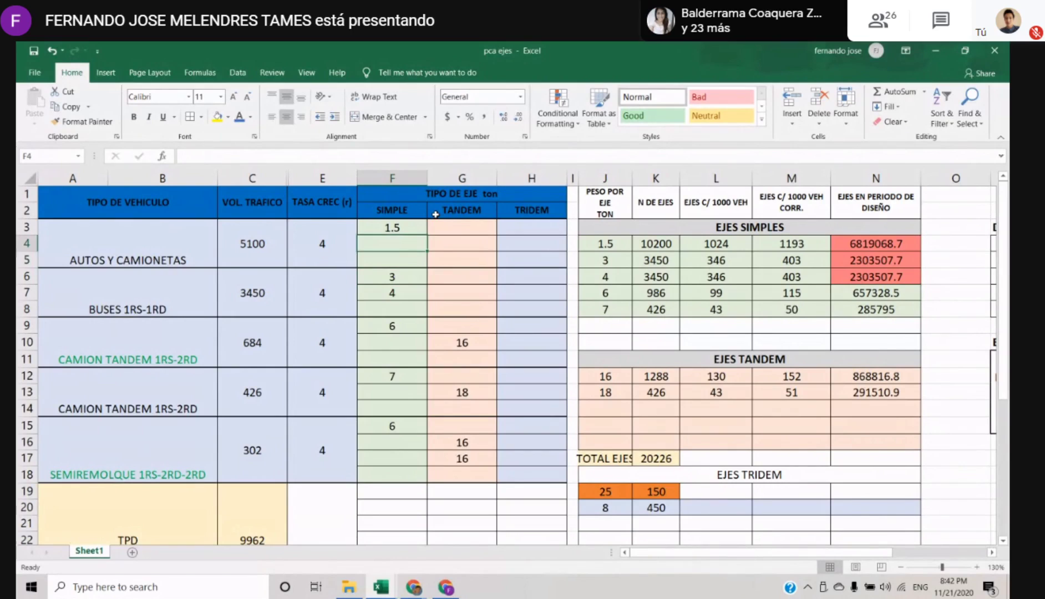
pyautogui.press('Down')
pyautogui.press('Down')
pyautogui.press('Up')
pyautogui.press('Up')
pyautogui.press('Up')
pyautogui.press('Down')
pyautogui.press('Up')
pyautogui.press('Up')
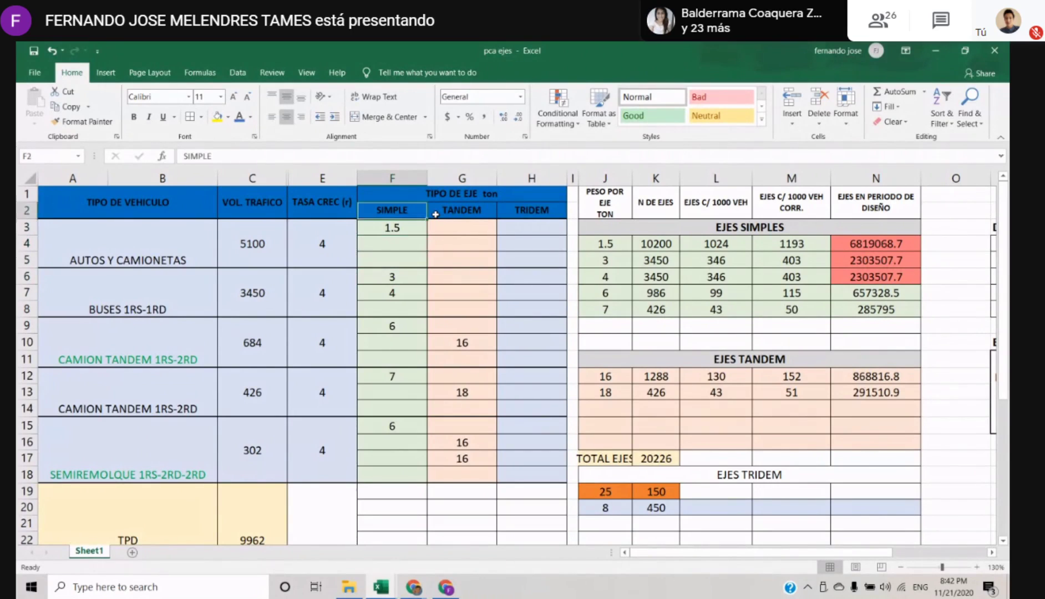
pyautogui.press('Down')
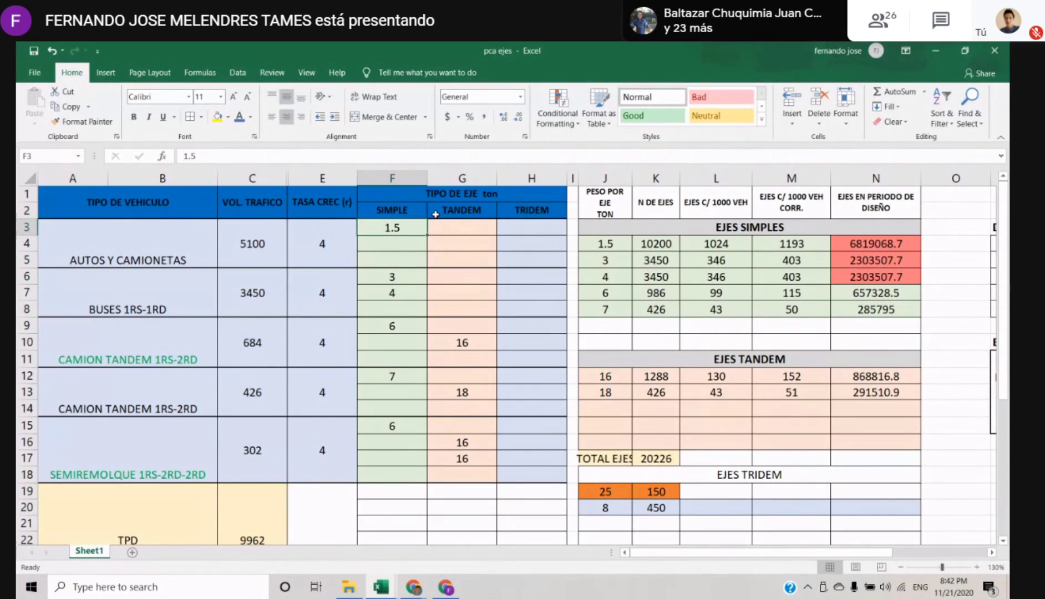
# Check the N DE EJES formula in K4 for the 1.5 ton row under EJES SIMPLES
pyautogui.press('Down')
pyautogui.press('Right')
pyautogui.press('Right')
pyautogui.press('Right')
pyautogui.press('Right')
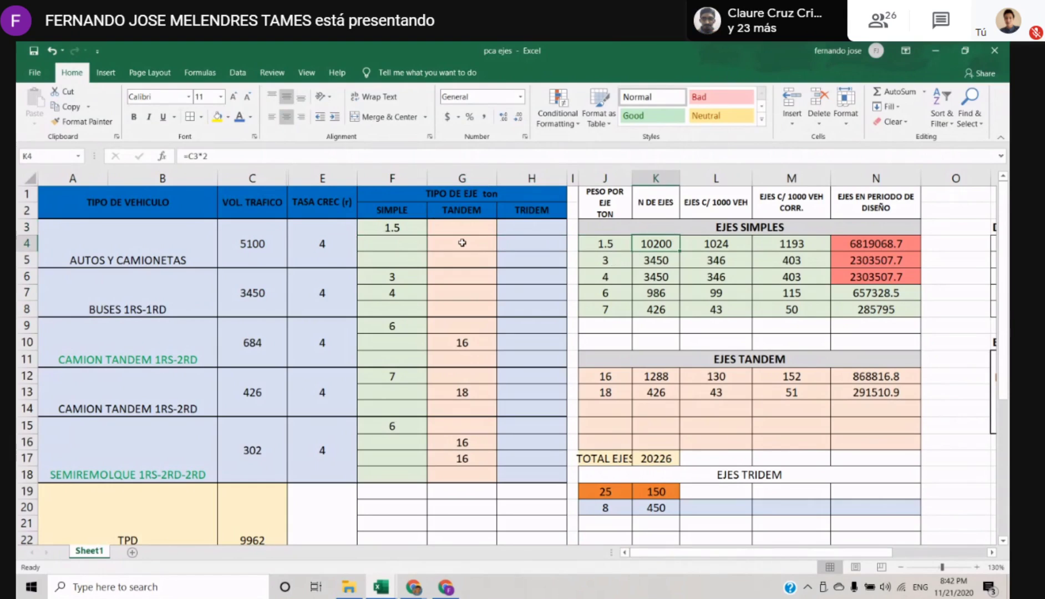
pyautogui.press('Left')
pyautogui.press('Left')
pyautogui.press('Left')
pyautogui.press('Right')
pyautogui.press('Right')
pyautogui.press('Down')
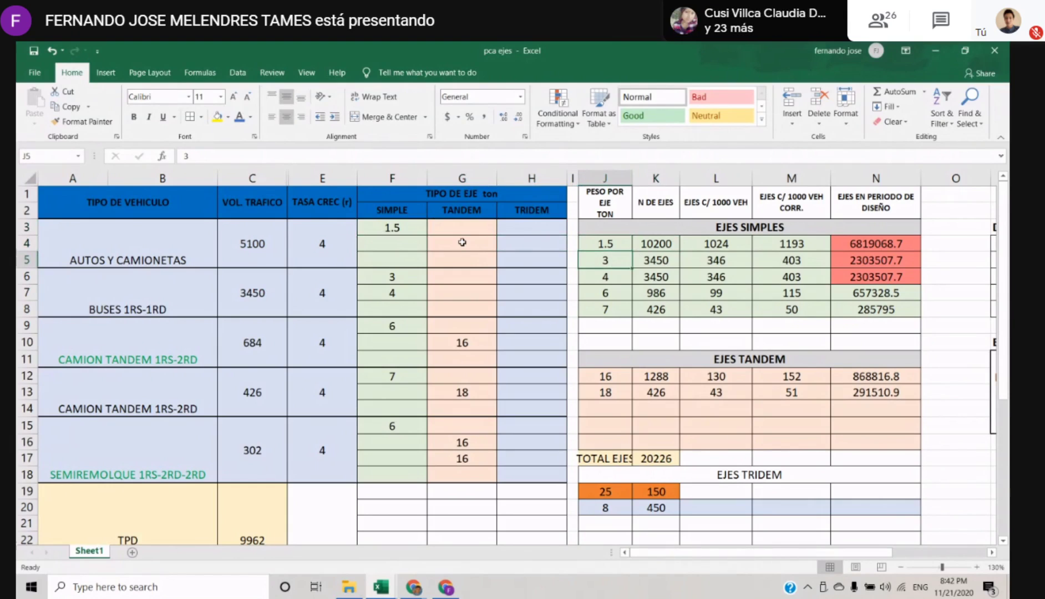
# Switch to the Google Meet call to view the participants, and return to the pca ejes workbook
pyautogui.moveTo(448, 588)
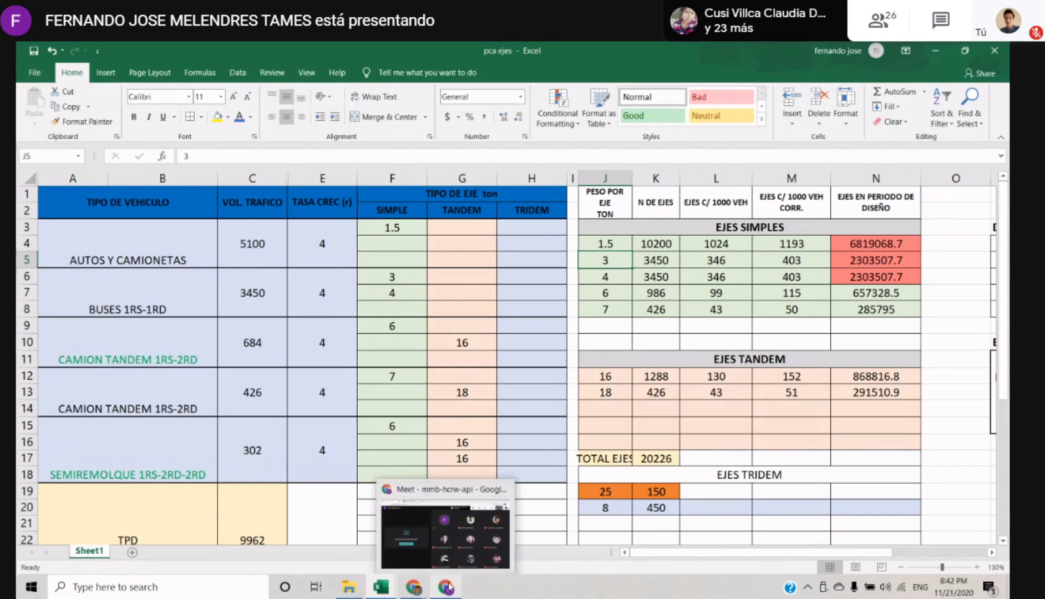
pyautogui.click(438, 521)
pyautogui.click(647, 180)
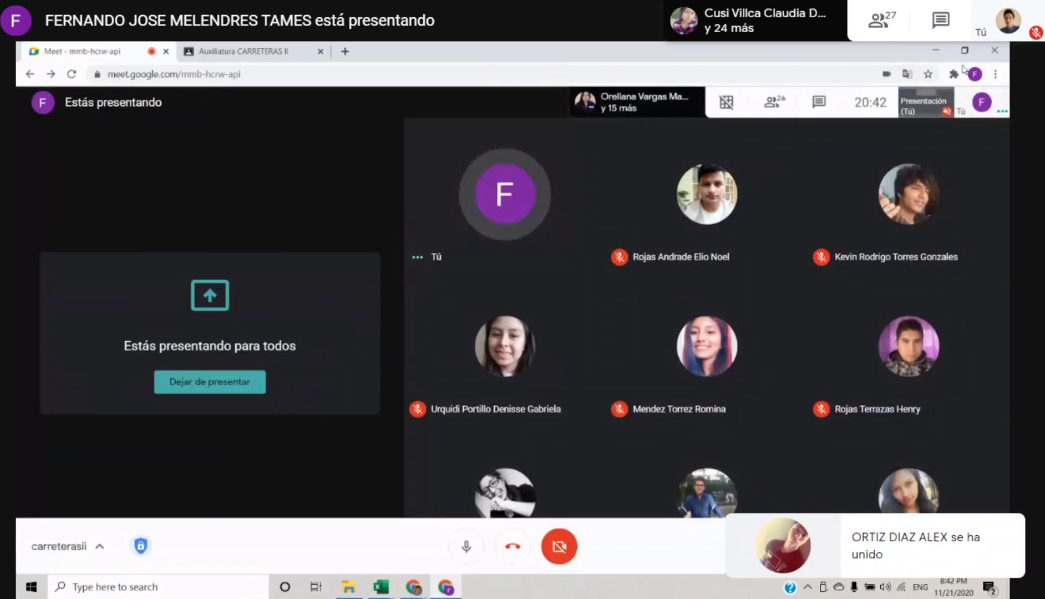
pyautogui.click(936, 50)
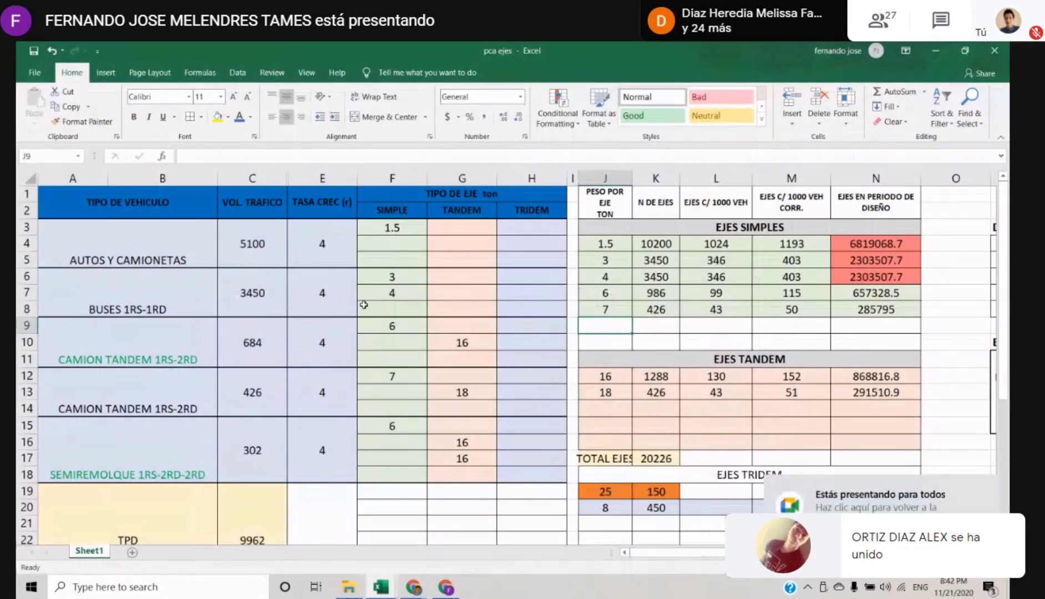
# Check the VOL. TRAFICO entry for BUSES 1RS-1RD in cell C6
pyautogui.click(365, 306)
pyautogui.press('Left')
pyautogui.press('Left')
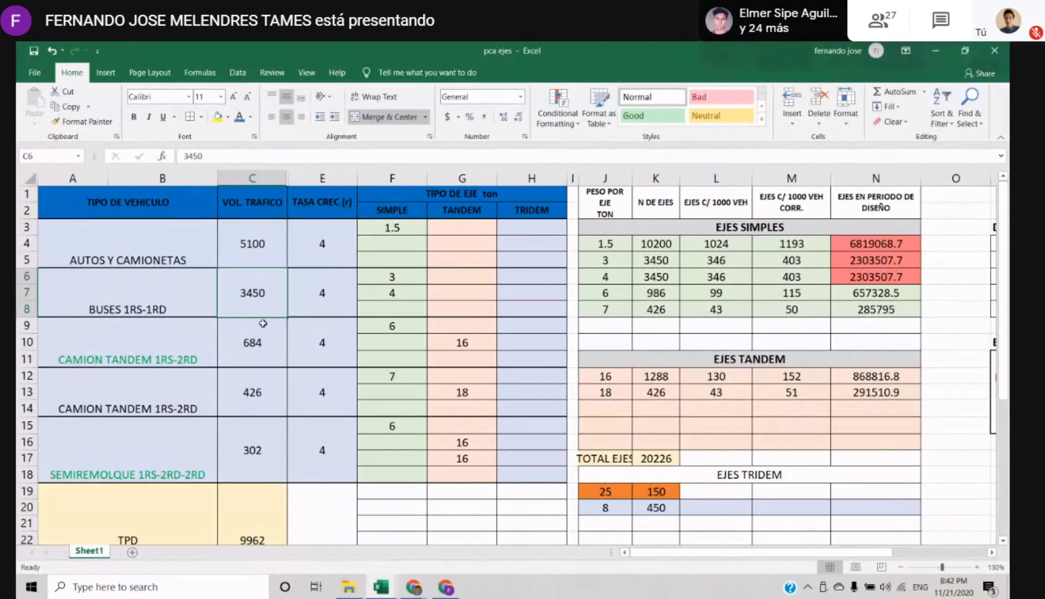
pyautogui.doubleClick(265, 306)
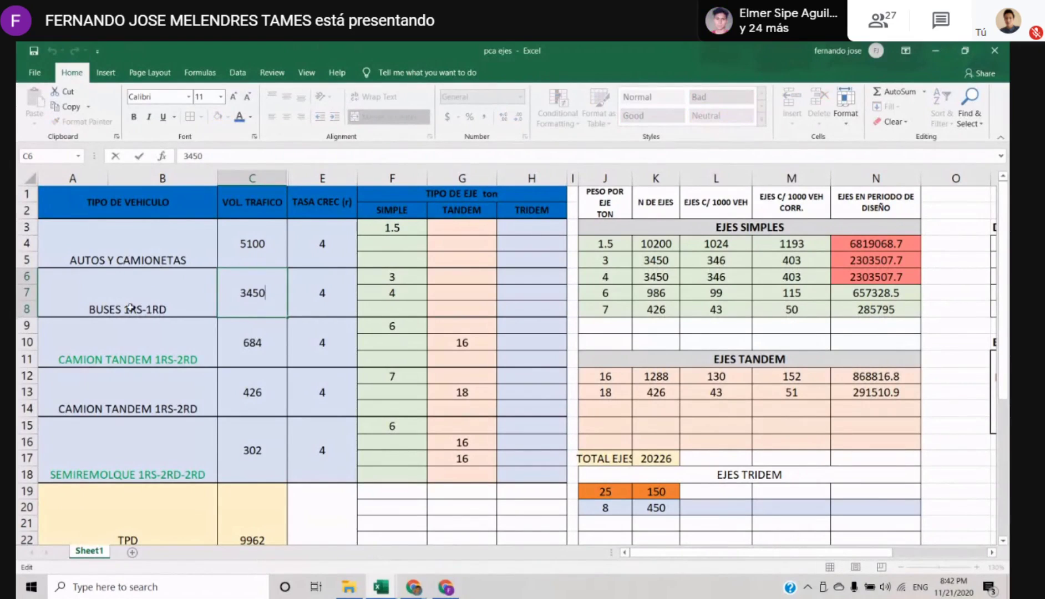
pyautogui.press('Escape')
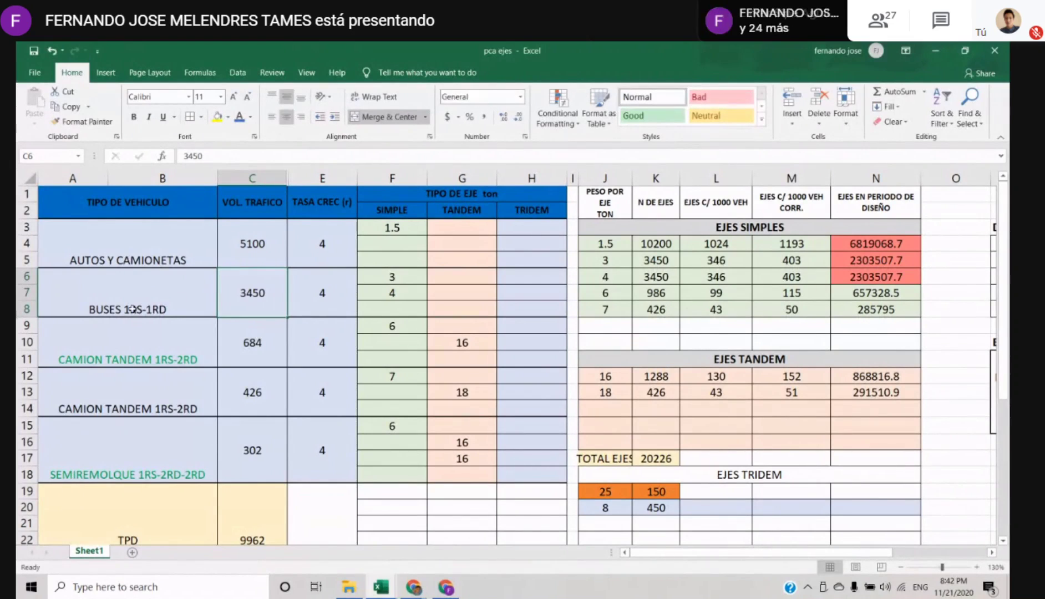
# Check the simple axle weights of BUSES 1RS-1RD and the N DE EJES formulas in K5 and K6
pyautogui.click(393, 293)
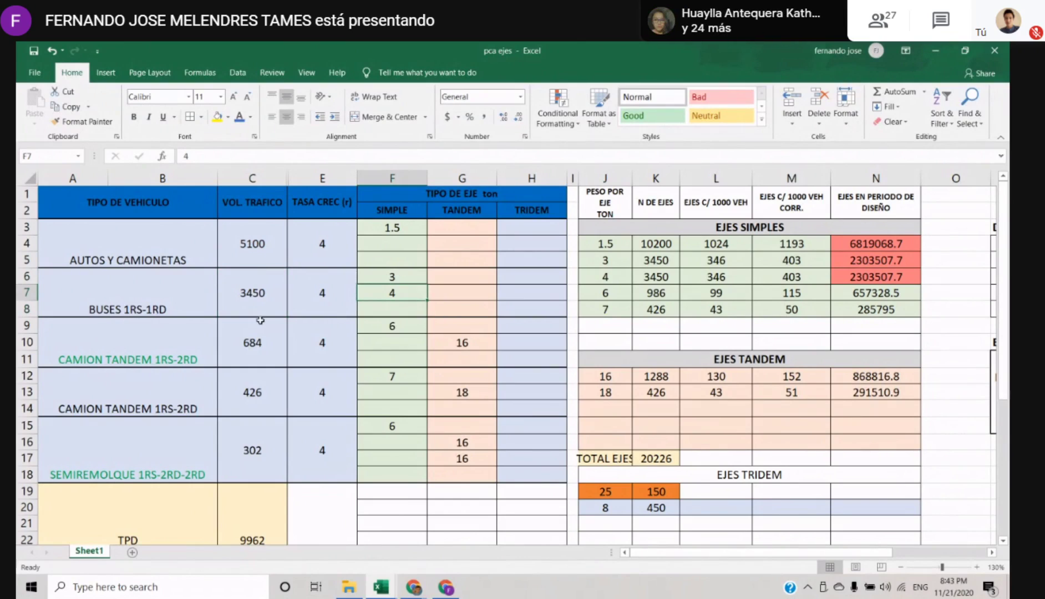
pyautogui.press('Up')
pyautogui.press('Up')
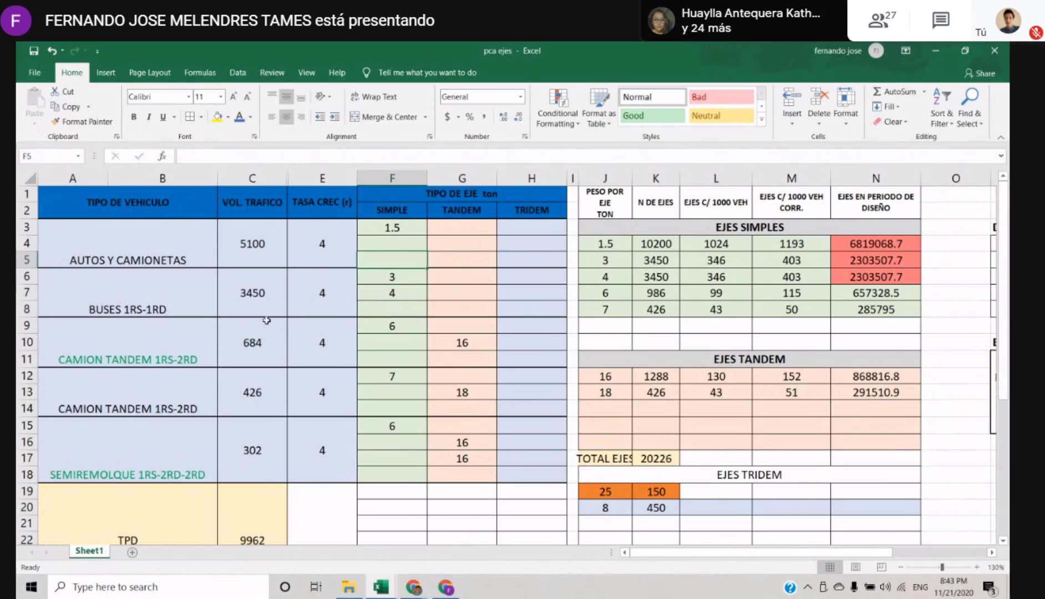
pyautogui.press('Right')
pyautogui.press('Down')
pyautogui.press('Left')
pyautogui.press('Right')
pyautogui.press('Right')
pyautogui.press('Right')
pyautogui.press('Right')
pyautogui.press('Right')
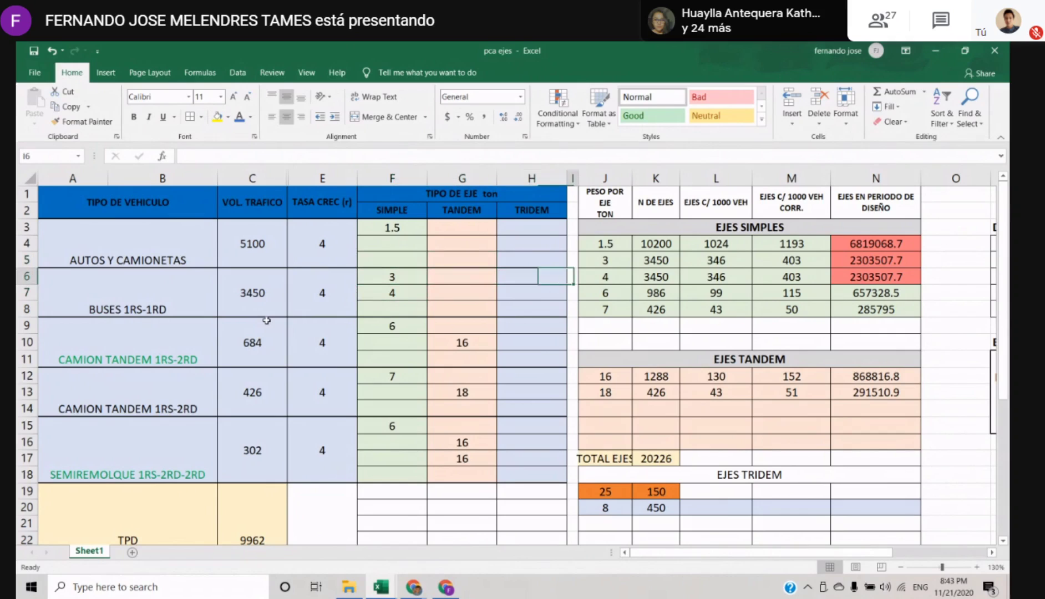
pyautogui.press('Up')
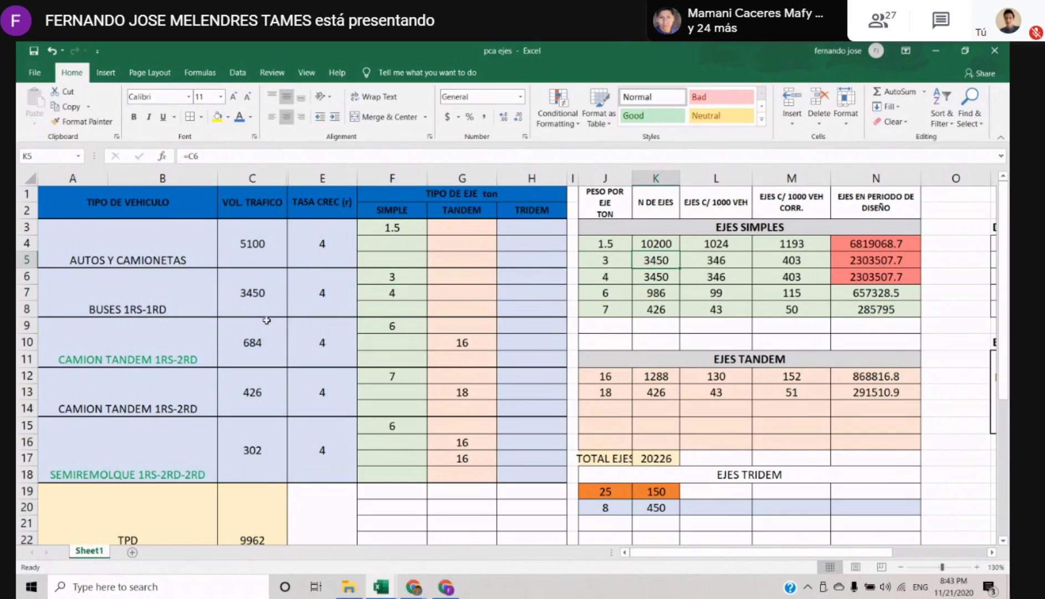
pyautogui.press('Down')
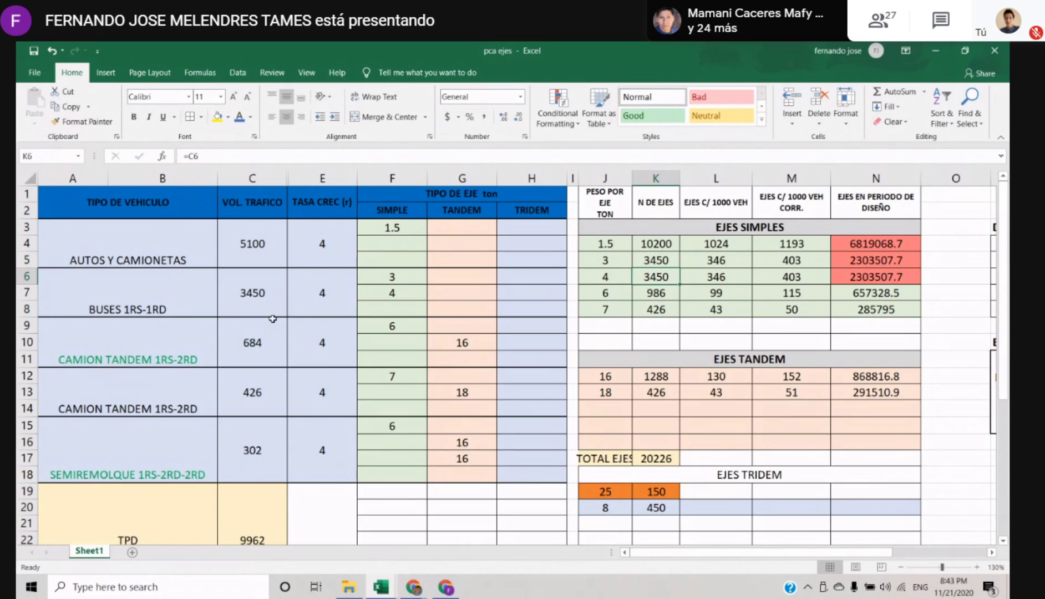
# Review the SIMPLE axle weights in column F and the VOL. TRAFICO entry for BUSES 1RS-1RD
pyautogui.click(392, 276)
pyautogui.press('Down')
pyautogui.press('Down')
pyautogui.press('Down')
pyautogui.press('Down')
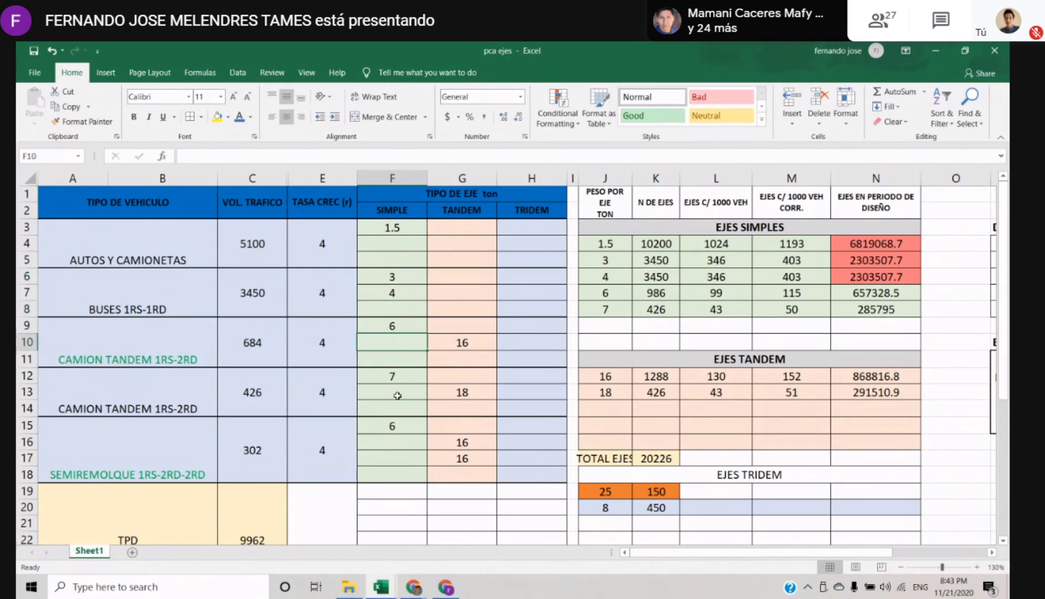
pyautogui.click(397, 394)
pyautogui.click(396, 343)
pyautogui.click(395, 293)
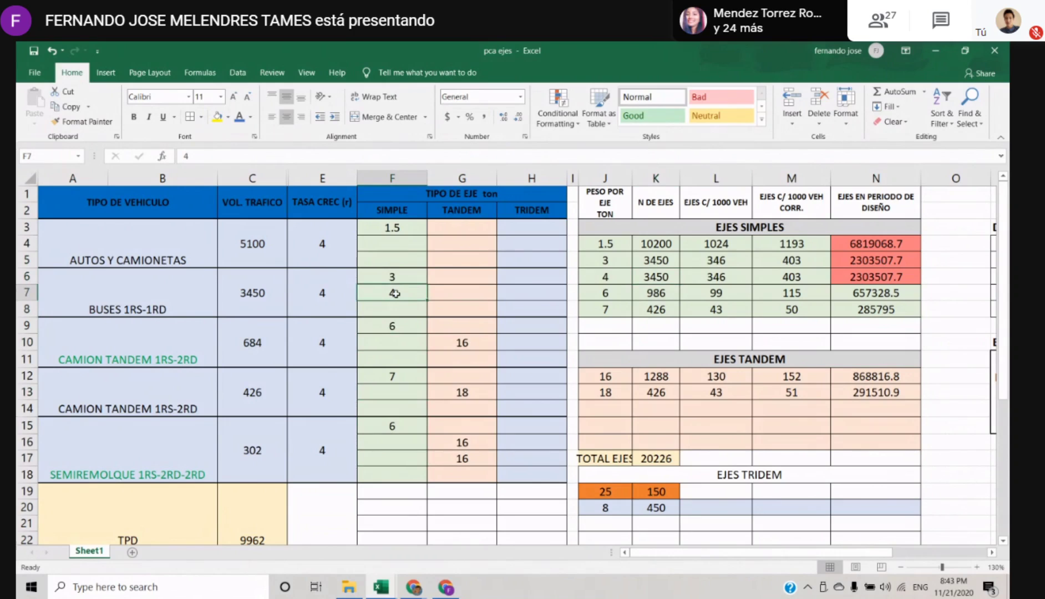
pyautogui.click(257, 295)
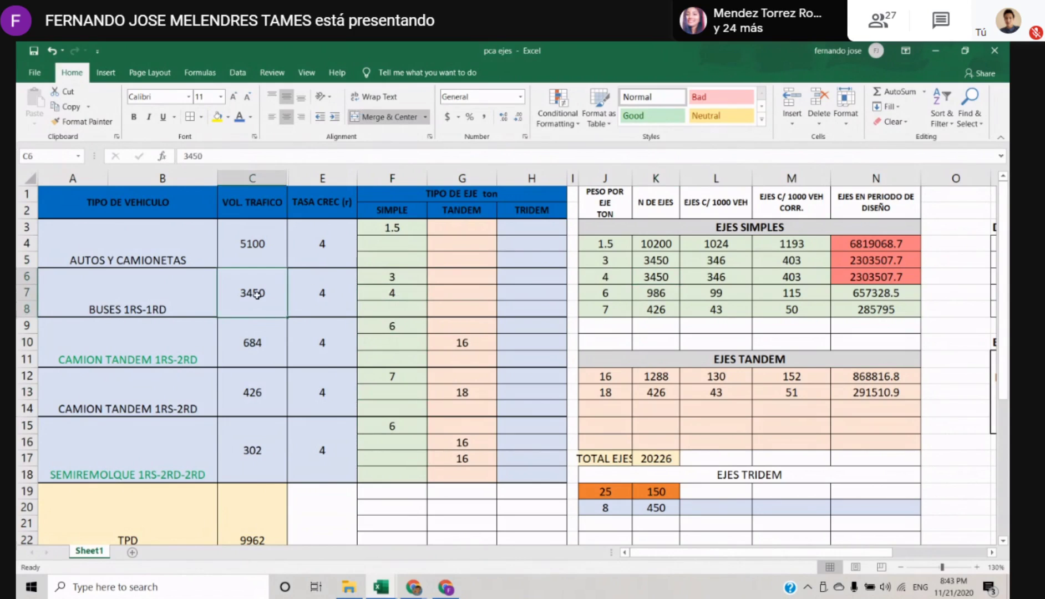
# Examine the 1.5, 3 and 4 ton rows under EJES SIMPLES, including their N DE EJES entries in K4:K6
pyautogui.click(667, 277)
pyautogui.moveTo(606, 245); pyautogui.dragTo(813, 267)
pyautogui.click(621, 275)
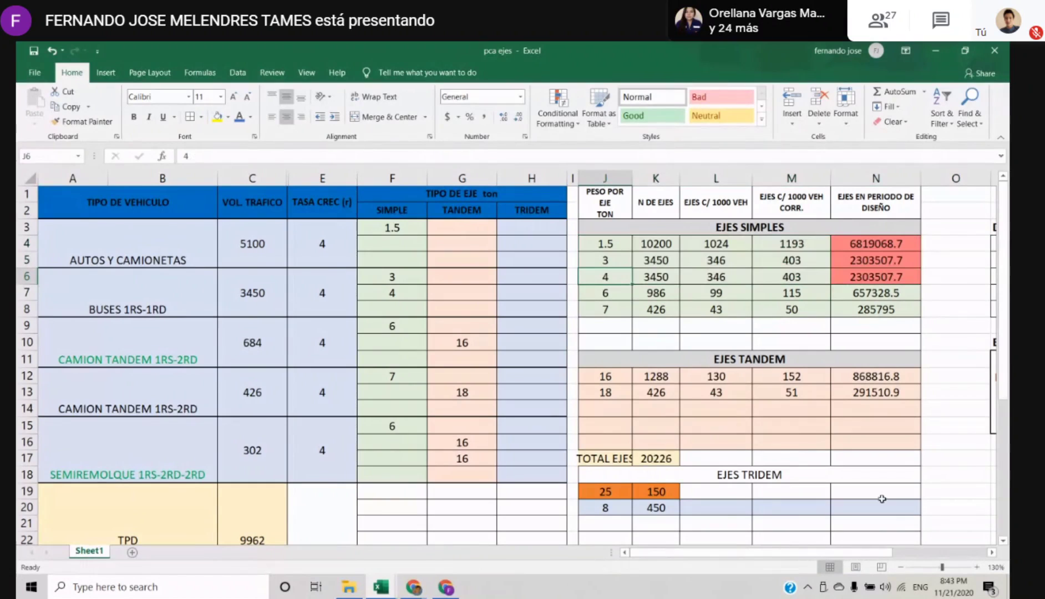
pyautogui.moveTo(882, 556); pyautogui.dragTo(922, 558)
pyautogui.click(776, 458)
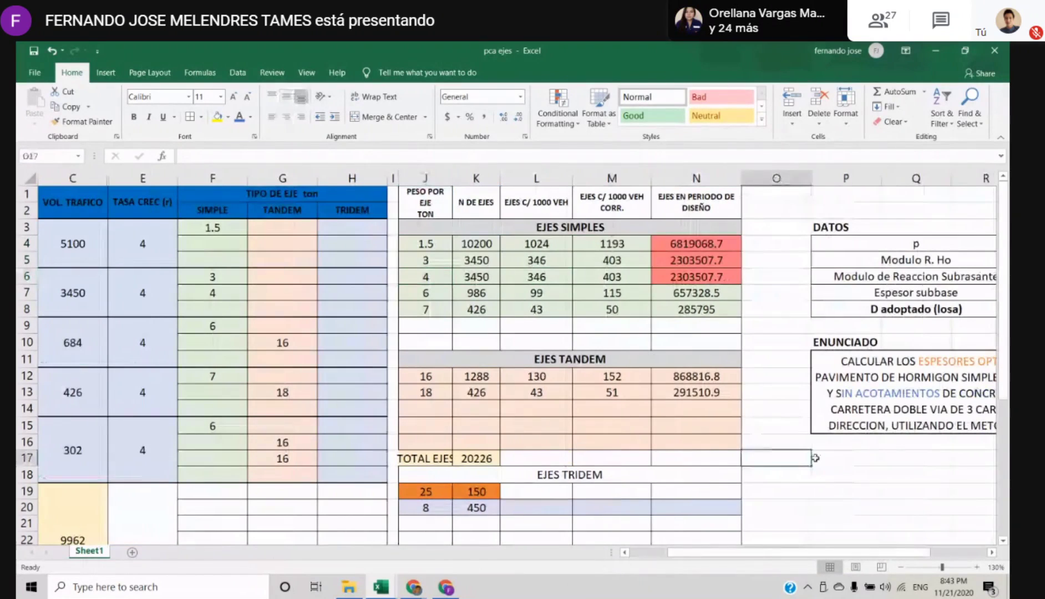
pyautogui.moveTo(441, 247); pyautogui.dragTo(727, 276)
pyautogui.click(430, 242)
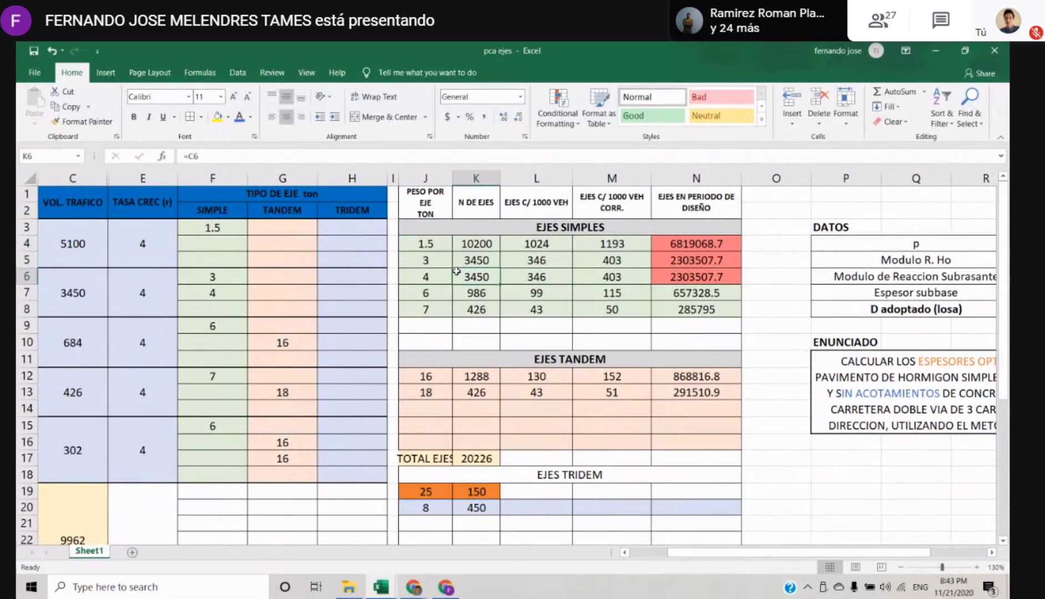
pyautogui.click(463, 248)
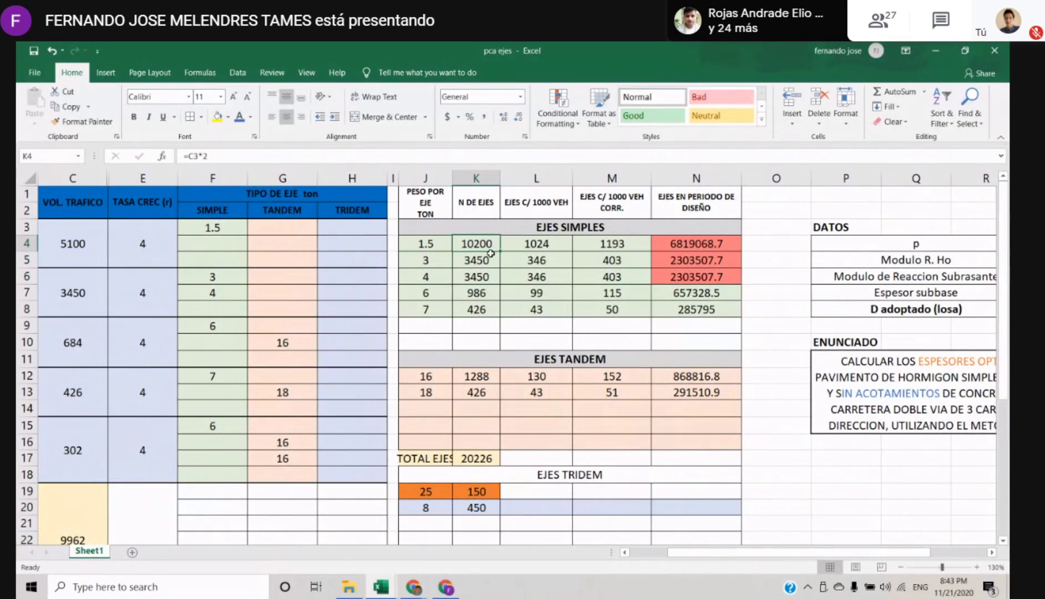
pyautogui.moveTo(479, 247); pyautogui.dragTo(478, 277)
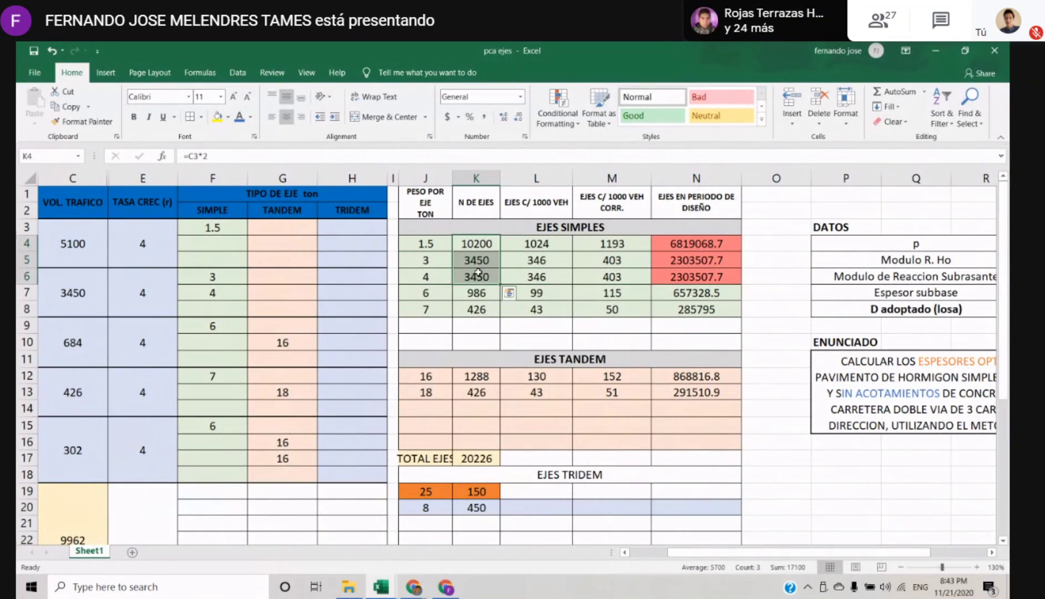
# Add up the N DE EJES of the 1.5, 3 and 4 ton rows in cell O6 with =SUM(K4:K6)
pyautogui.click(763, 311)
pyautogui.click(761, 293)
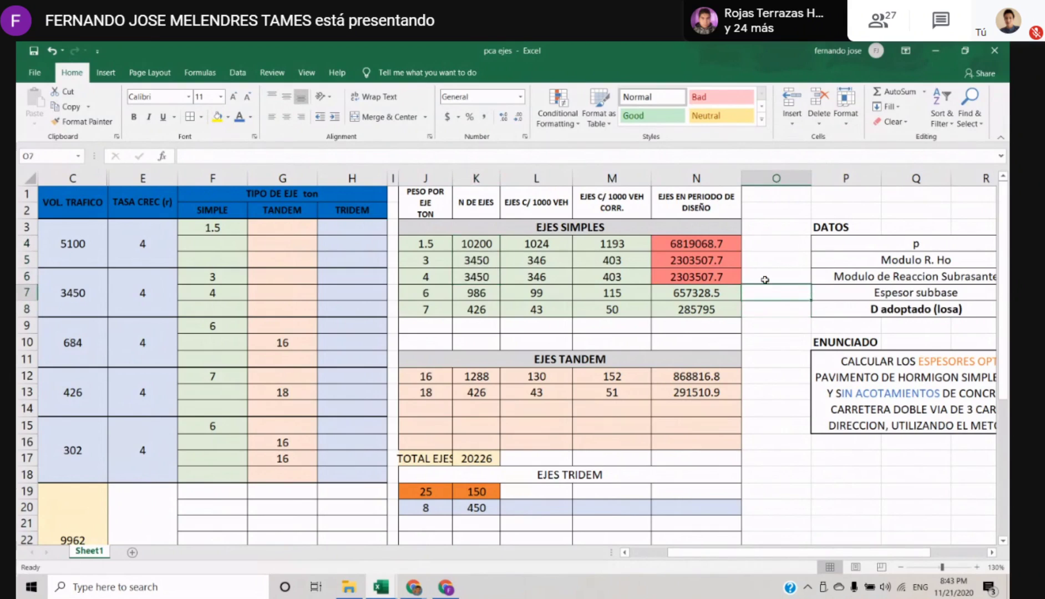
pyautogui.click(767, 279)
pyautogui.write('=SUM(')
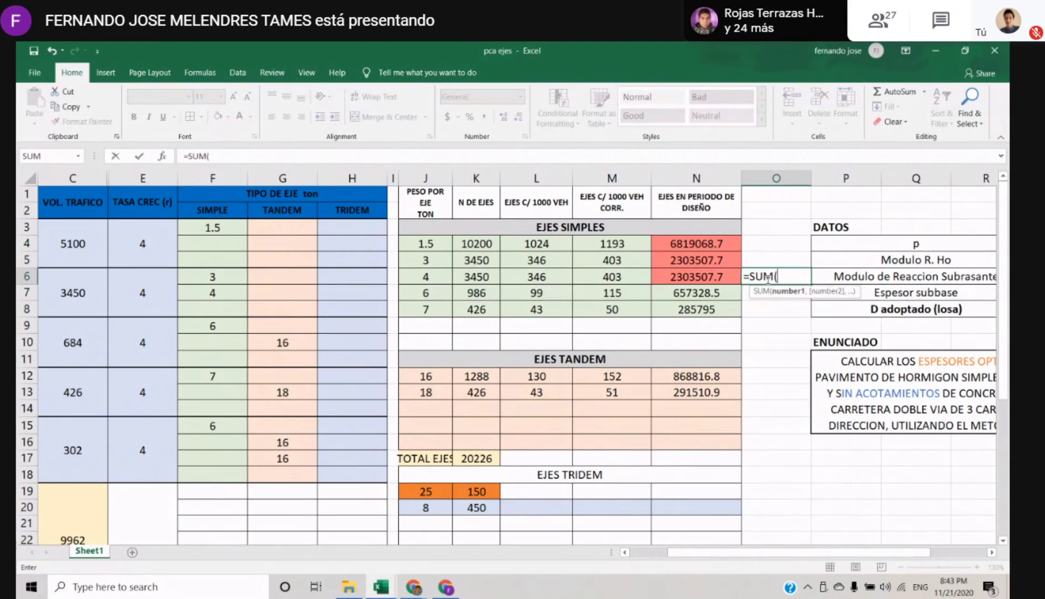
pyautogui.moveTo(486, 244); pyautogui.dragTo(485, 276)
pyautogui.press('Return')
pyautogui.press('Return')
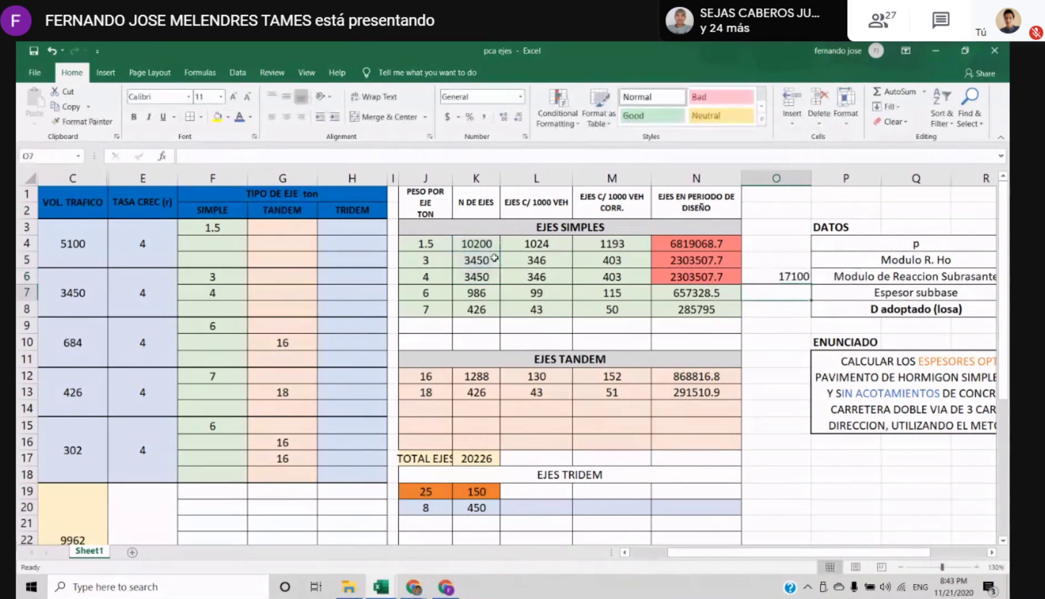
pyautogui.press('Up')
pyautogui.press('Up')
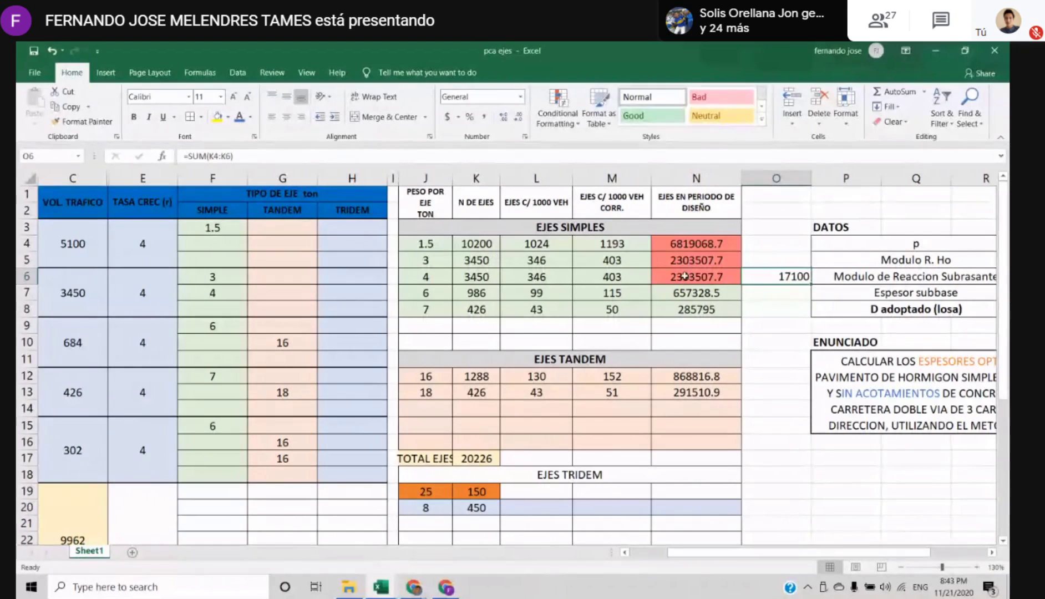
# Review the summed range K4:K6 and clear the trial sum from cell O6
pyautogui.moveTo(469, 244); pyautogui.dragTo(490, 277)
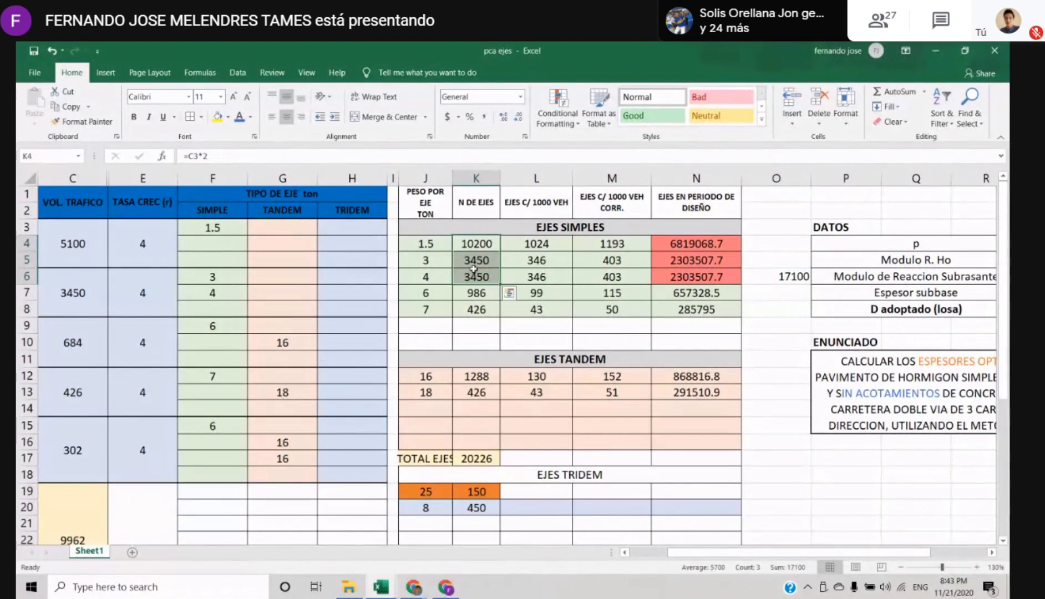
pyautogui.click(490, 276)
pyautogui.click(787, 286)
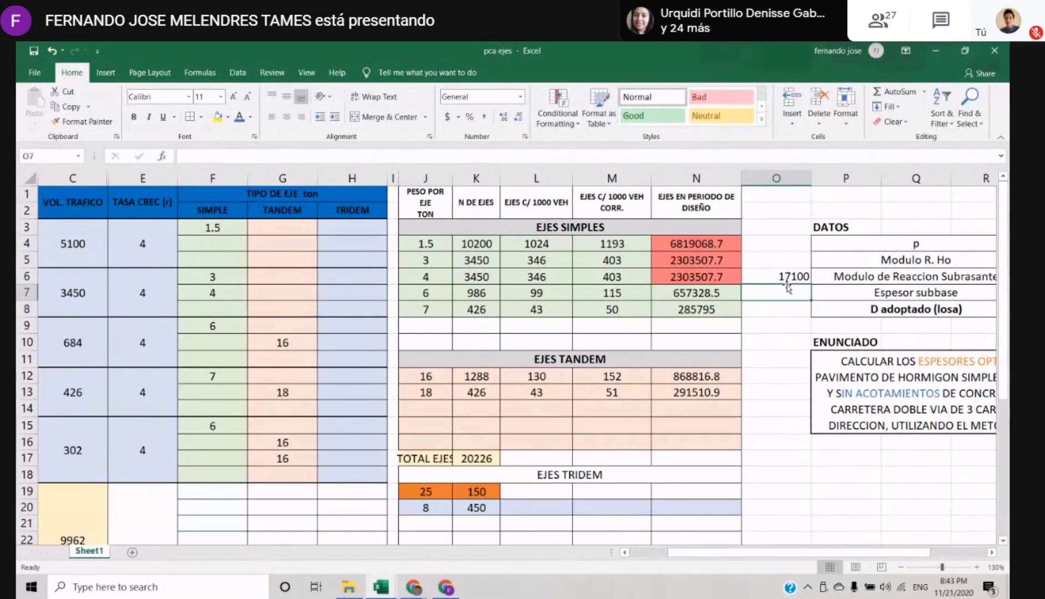
pyautogui.click(788, 277)
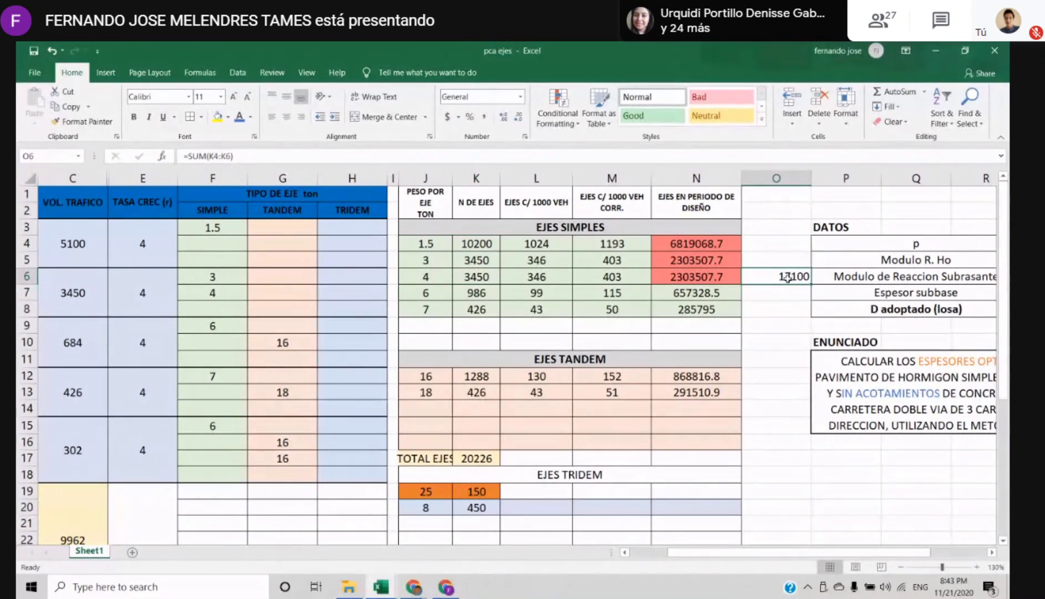
pyautogui.press('Delete')
# Go through the first CAMION TANDEM 1RS-2RD row, from its vehicle type across to its axle weights
pyautogui.press('Left')
pyautogui.press('Left')
pyautogui.press('Left')
pyautogui.press('Left')
pyautogui.press('Left')
pyautogui.press('Left')
pyautogui.press('Left')
pyautogui.press('Left')
pyautogui.press('Left')
pyautogui.press('Left')
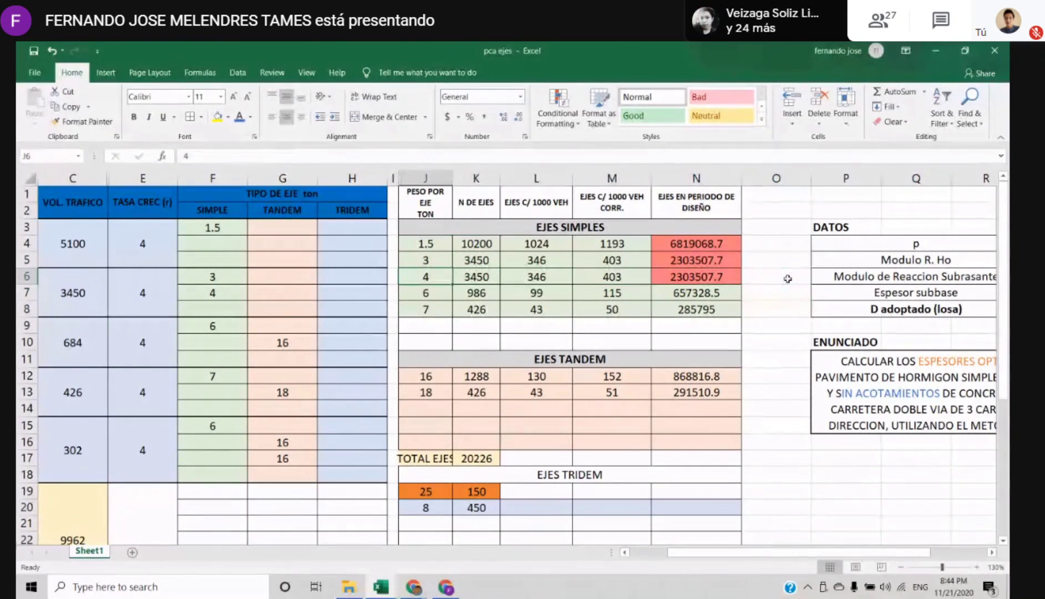
pyautogui.press('Left')
pyautogui.press('Left')
pyautogui.press('Down')
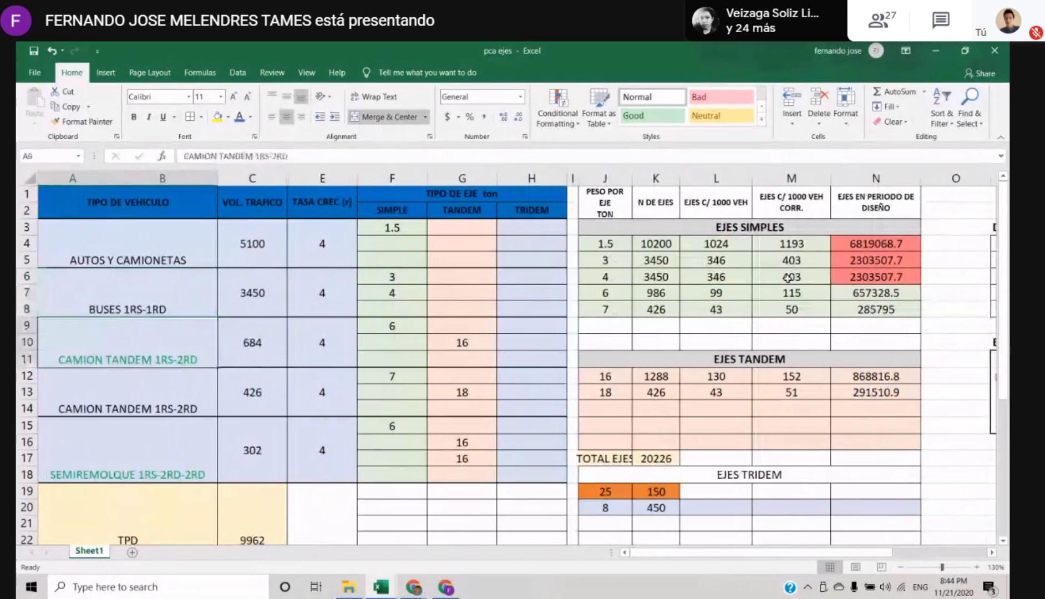
pyautogui.press('Right')
pyautogui.press('Right')
pyautogui.press('Right')
pyautogui.press('Right')
pyautogui.press('Right')
pyautogui.press('Right')
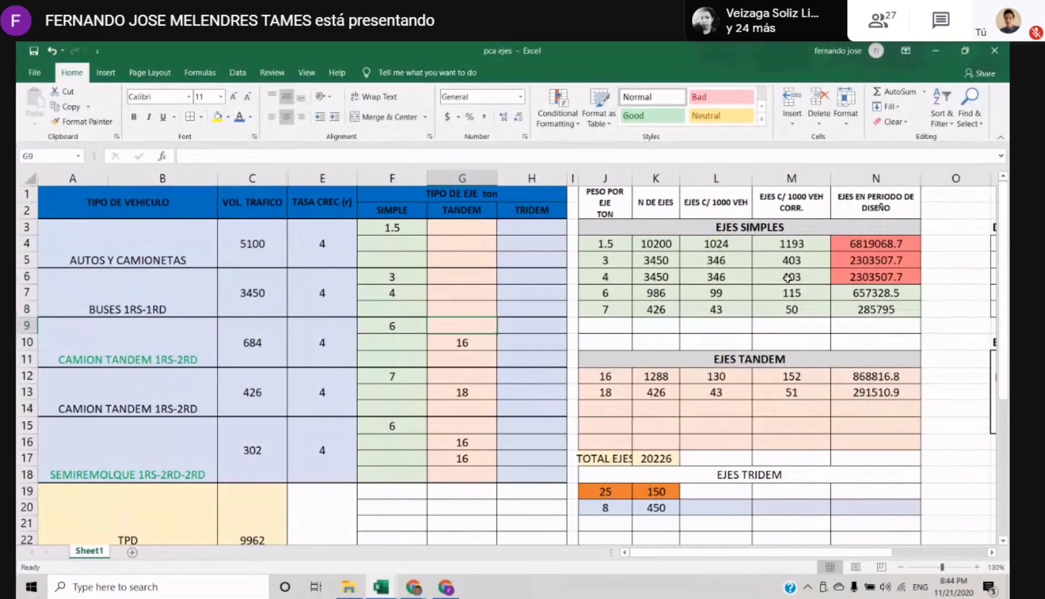
pyautogui.press('Right')
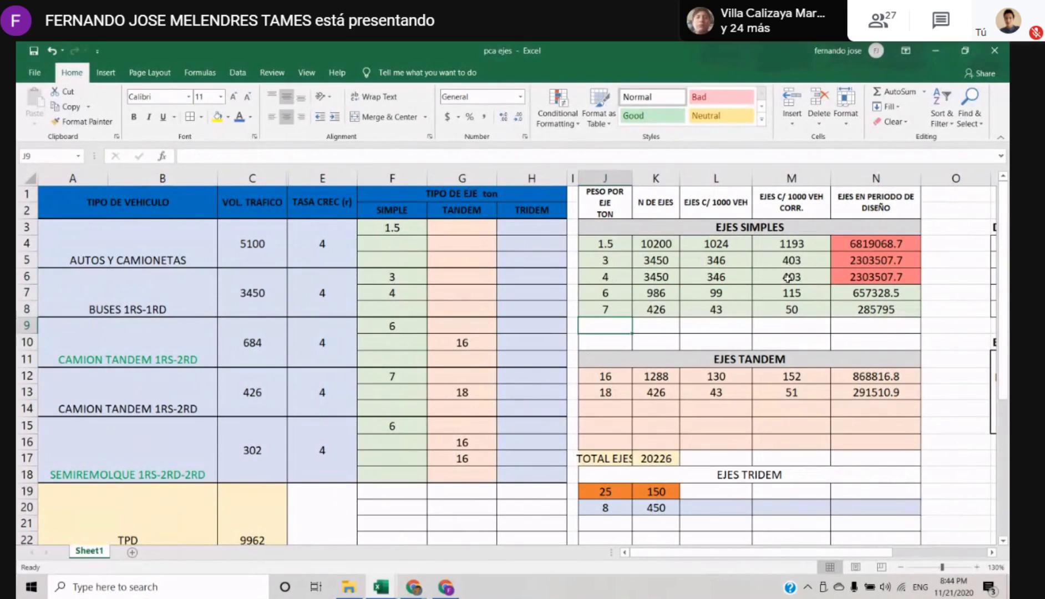
# Compare the 6 ton simple axles in F9 and F15 with the traffic volumes in C9 and C15 and the TPD total
pyautogui.click(382, 278)
pyautogui.click(390, 329)
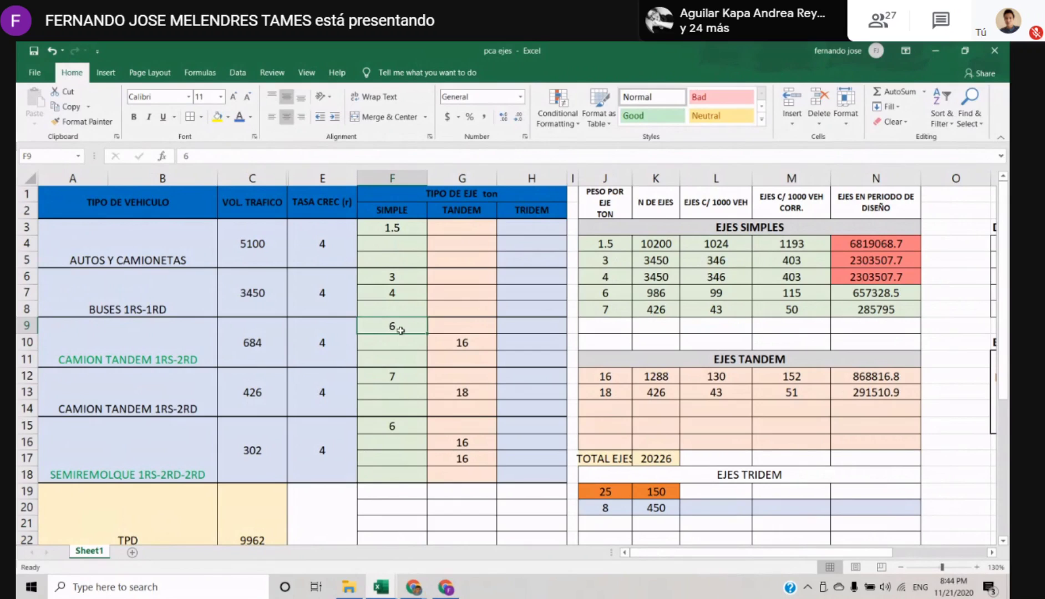
pyautogui.click(260, 348)
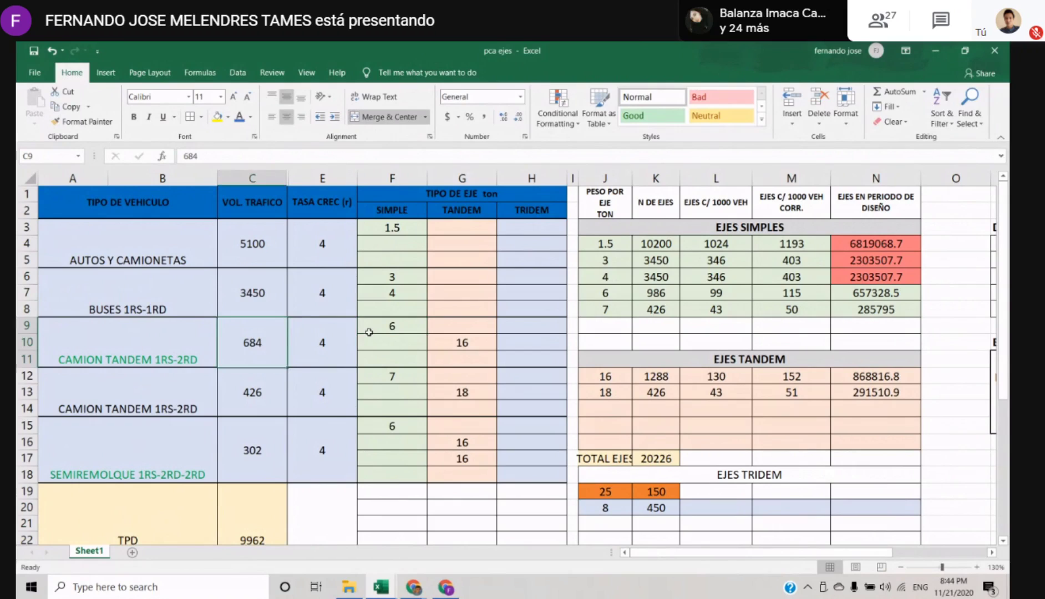
pyautogui.click(412, 324)
pyautogui.click(395, 423)
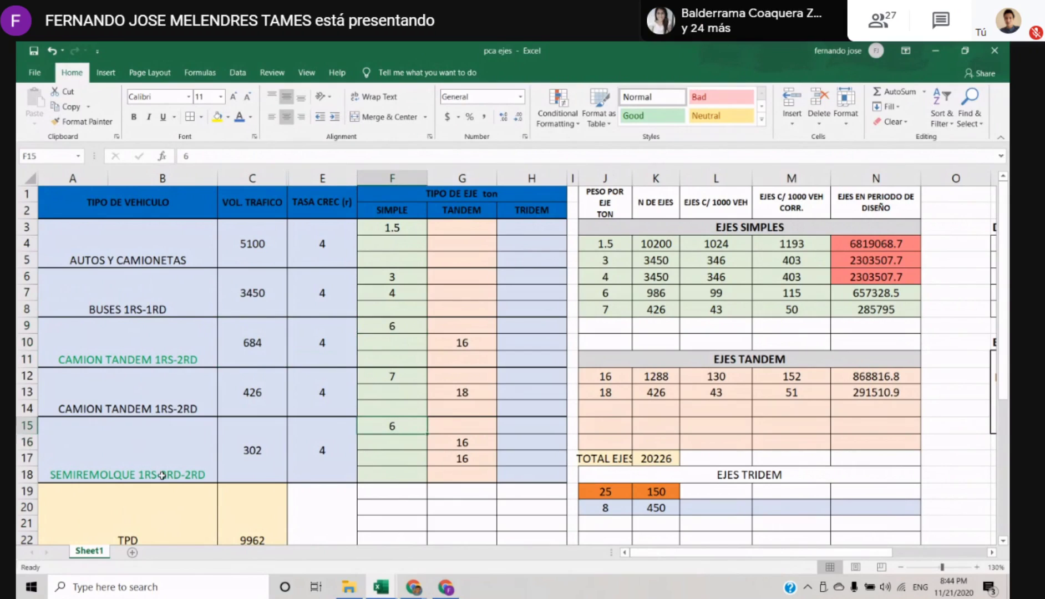
pyautogui.click(258, 450)
pyautogui.click(263, 349)
pyautogui.click(264, 490)
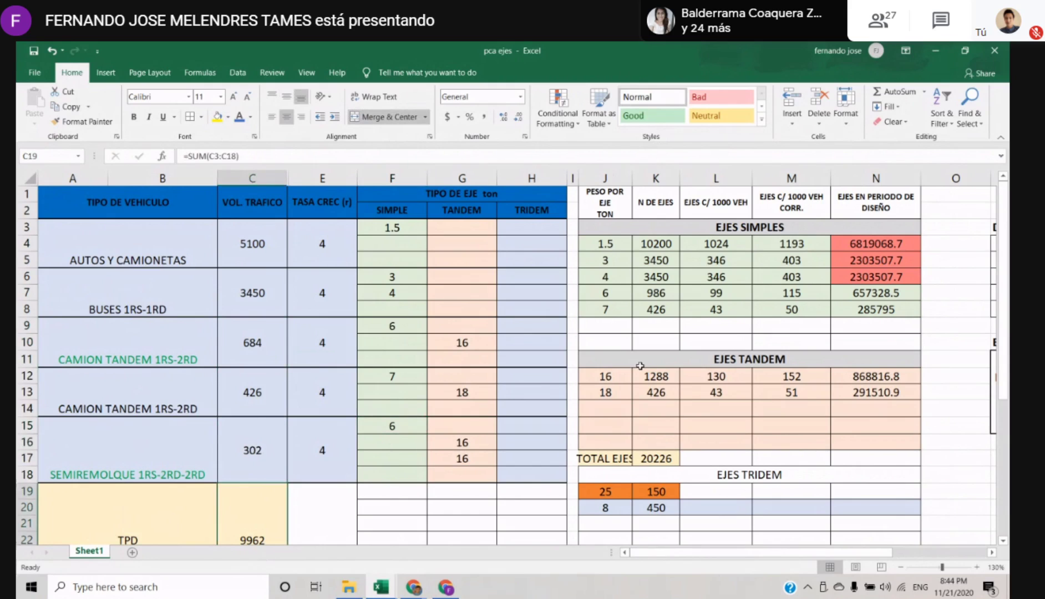
# Set the N DE EJES of the 6 ton simple axle in K7 to =C15+C9
pyautogui.click(660, 294)
pyautogui.write('=')
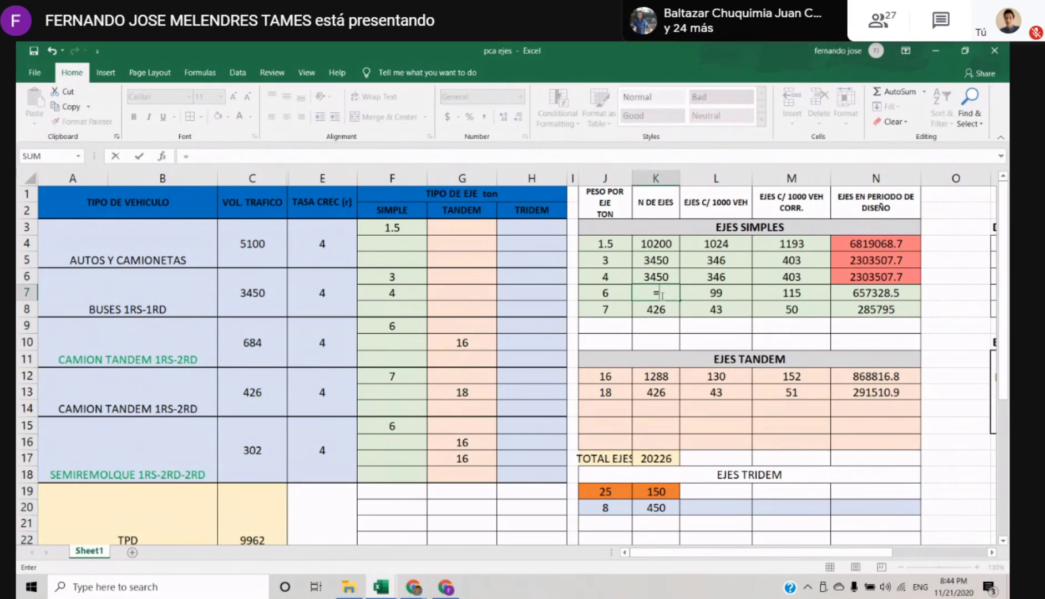
pyautogui.click(253, 450)
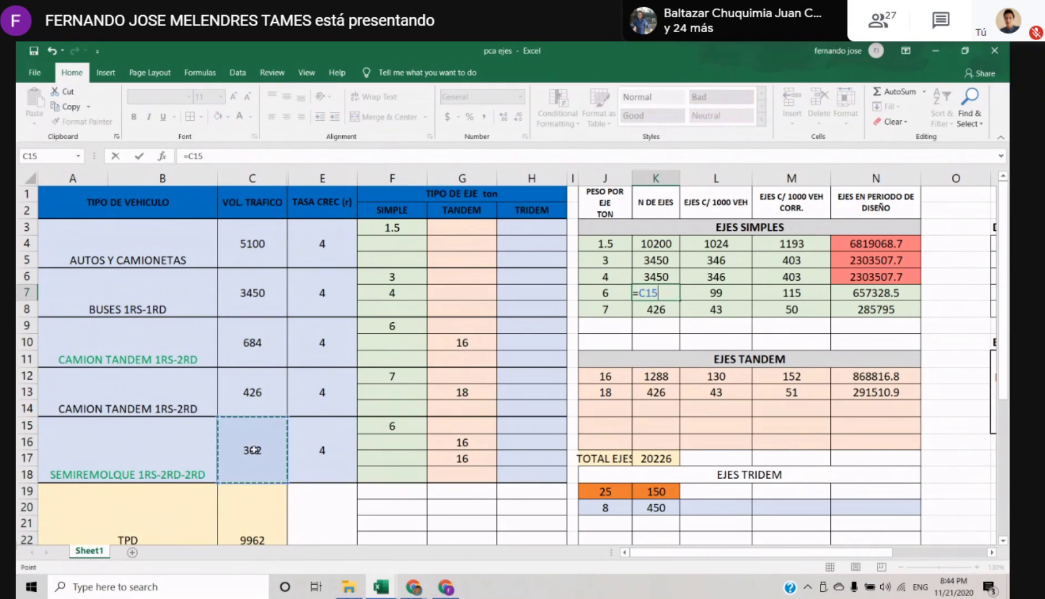
pyautogui.press('Return')
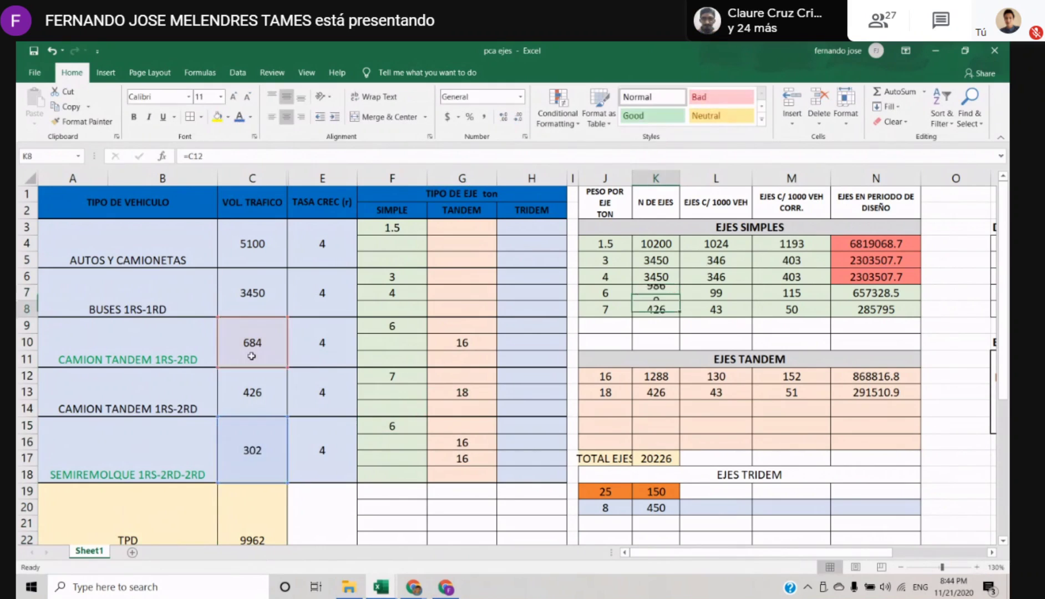
pyautogui.press('Up')
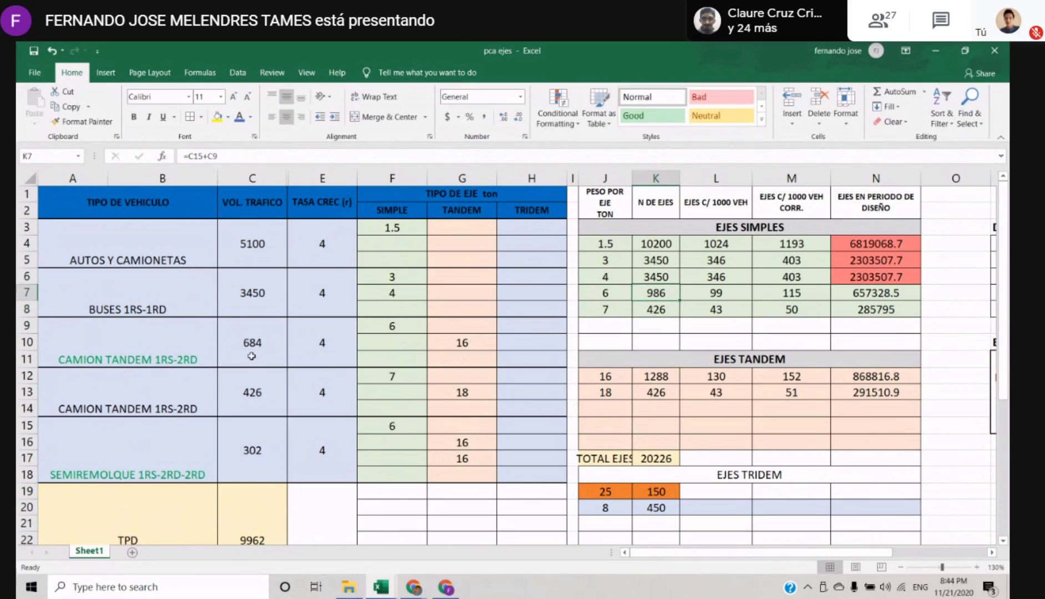
# Check the 7 ton simple axle in F12 and the VOL. TRAFICO of its CAMION TANDEM 1RS-2RD in C12
pyautogui.press('Down')
pyautogui.press('Down')
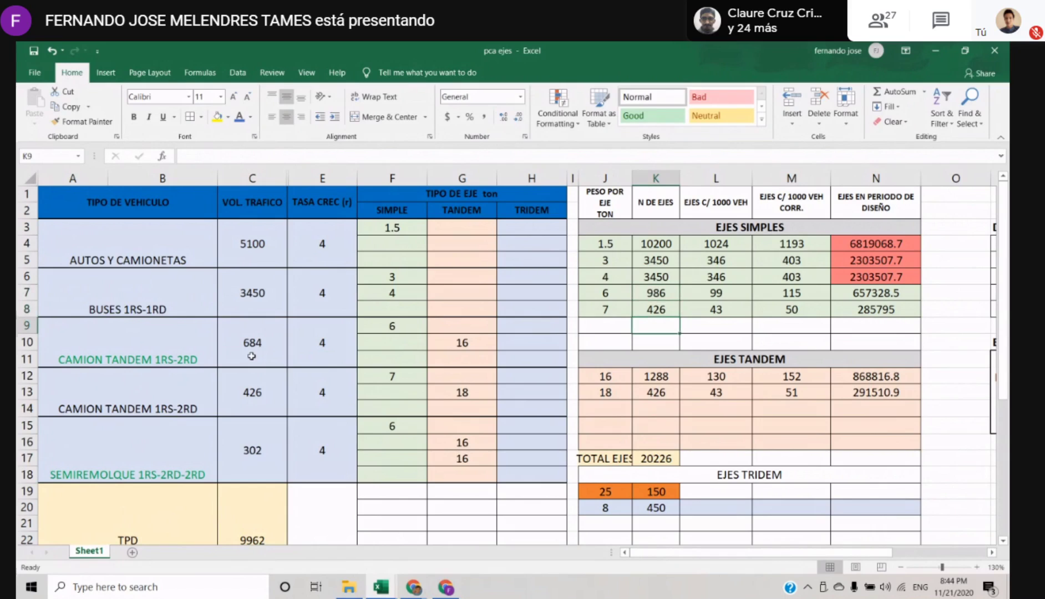
pyautogui.click(395, 376)
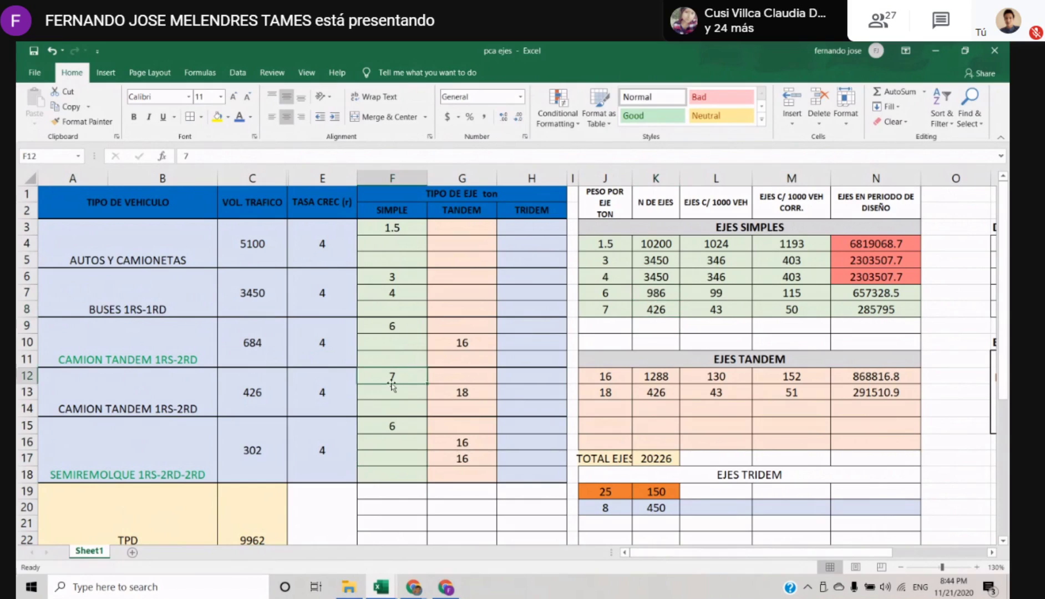
pyautogui.click(261, 382)
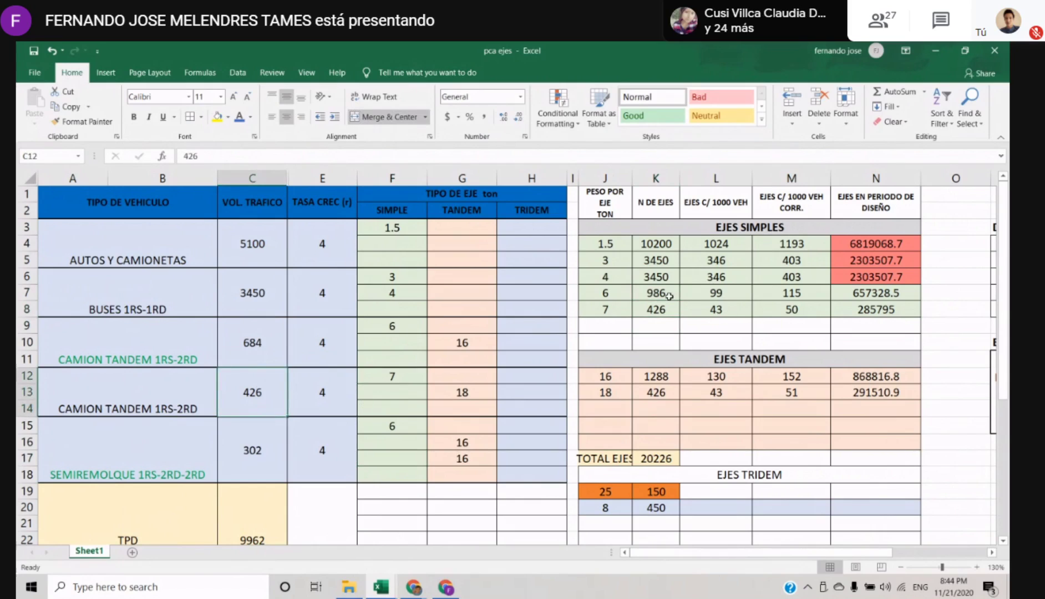
# Check the N DE EJES formula of the 7 ton simple axle in K8
pyautogui.click(660, 311)
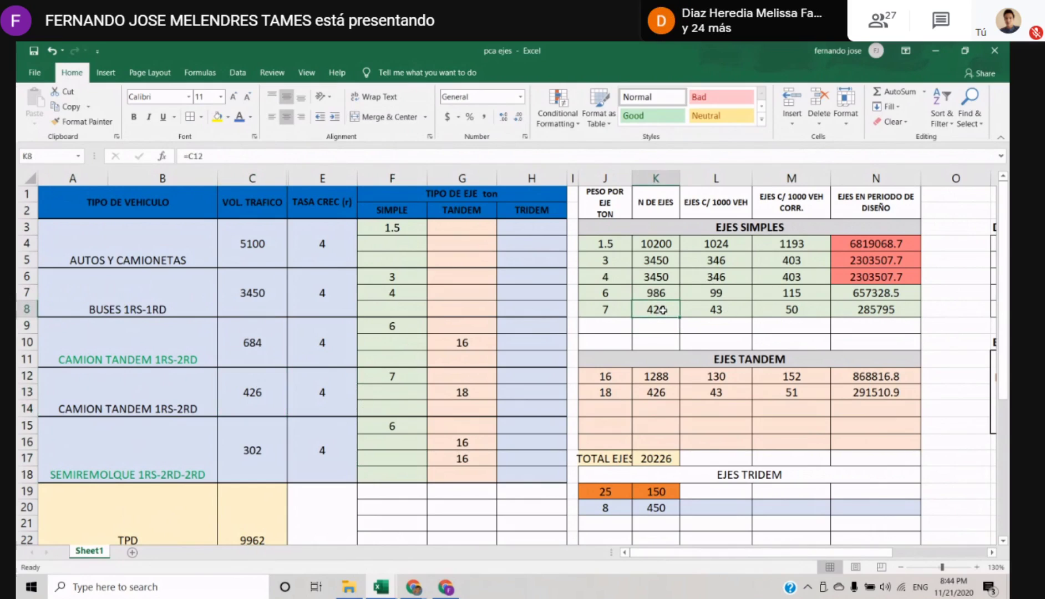
pyautogui.click(701, 336)
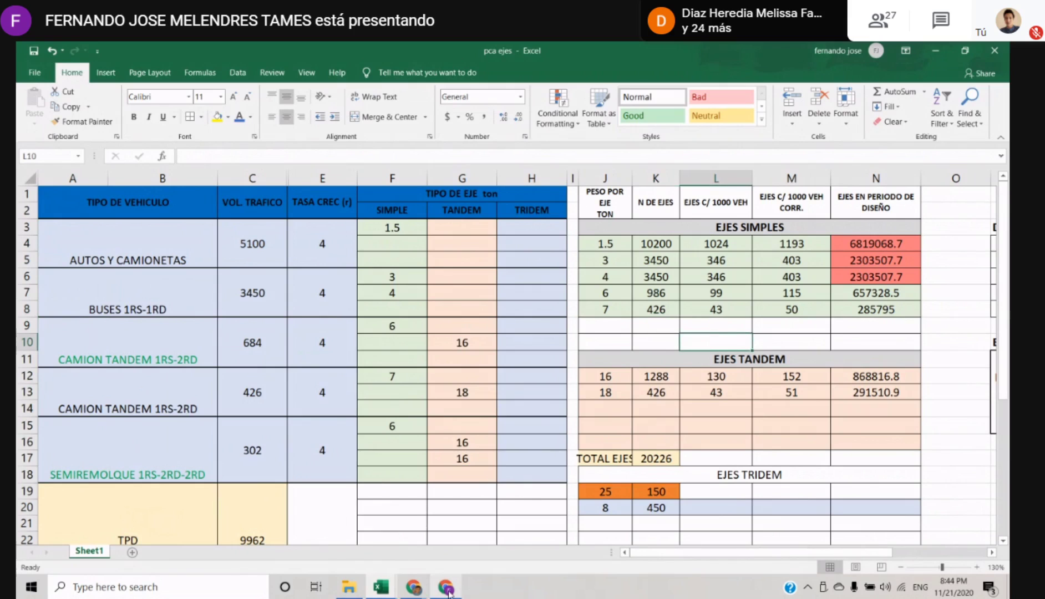
# Switch to the Google Meet call, admit the person waiting to join, and return to the Excel sheet
pyautogui.click(496, 538)
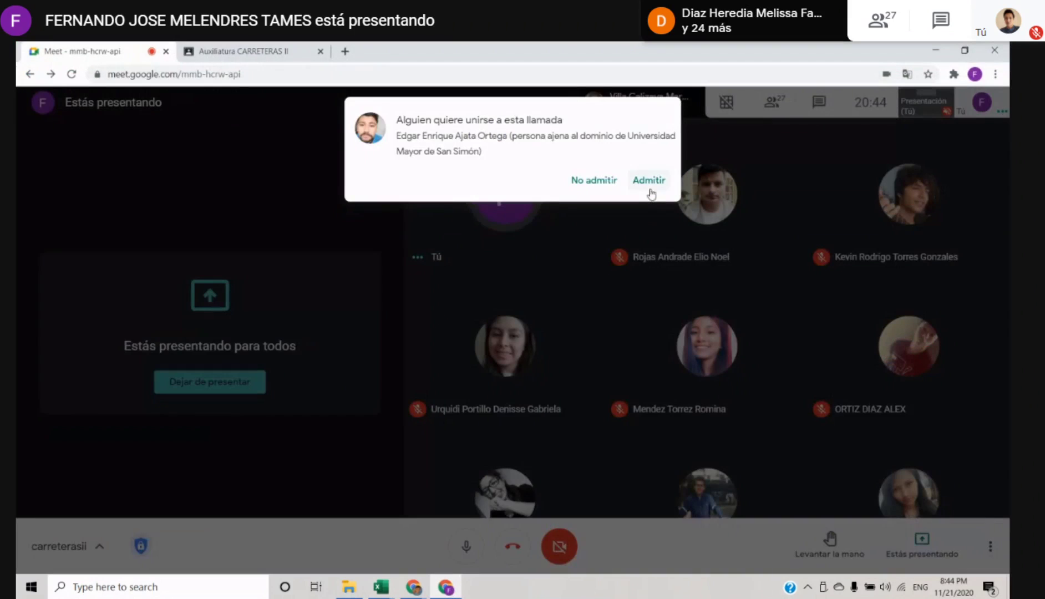
pyautogui.click(649, 181)
pyautogui.hotkey('alt', 'Tab')
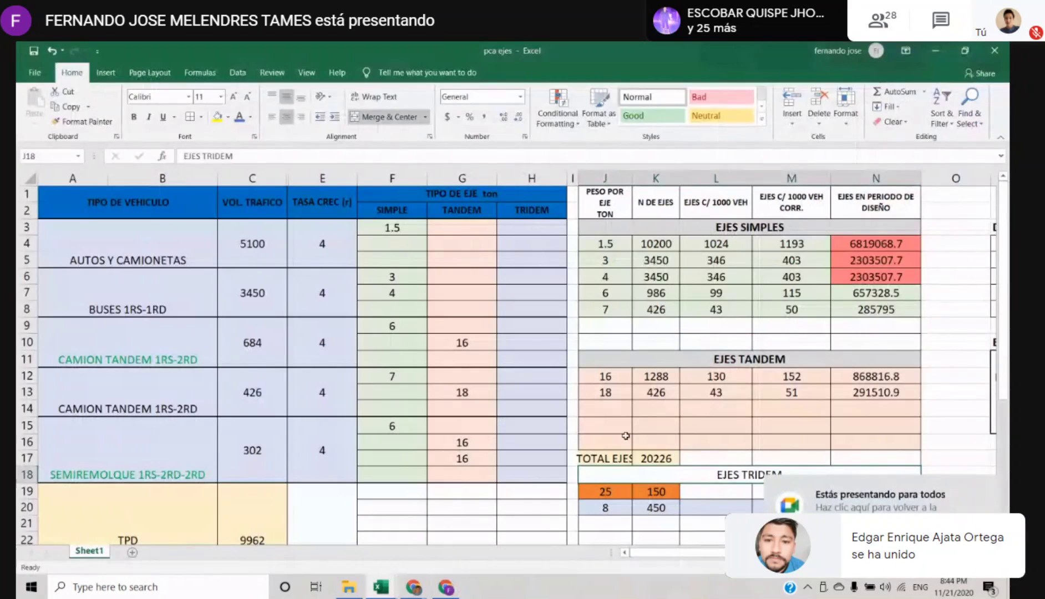
pyautogui.press('Up')
pyautogui.press('Up')
pyautogui.press('Up')
pyautogui.press('Up')
pyautogui.press('Up')
pyautogui.press('Up')
pyautogui.press('Up')
pyautogui.press('Up')
pyautogui.press('Up')
pyautogui.press('Up')
pyautogui.press('Up')
pyautogui.press('Up')
pyautogui.press('Up')
pyautogui.press('Up')
pyautogui.press('Up')
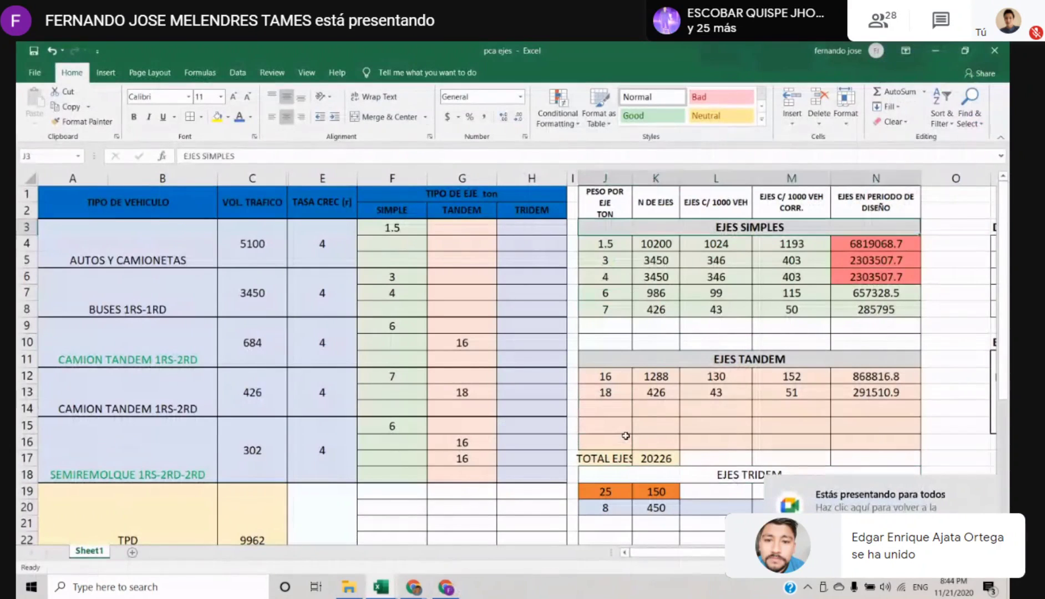
pyautogui.press('Right')
pyautogui.press('Down')
pyautogui.press('Down')
pyautogui.press('Down')
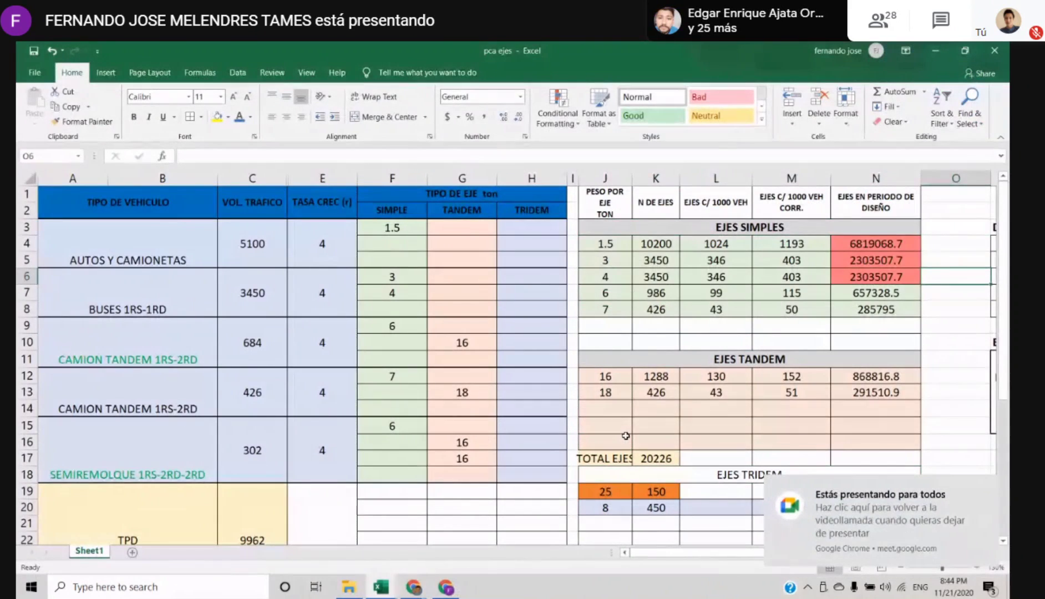
pyautogui.moveTo(654, 244); pyautogui.dragTo(779, 248)
pyautogui.click(704, 280)
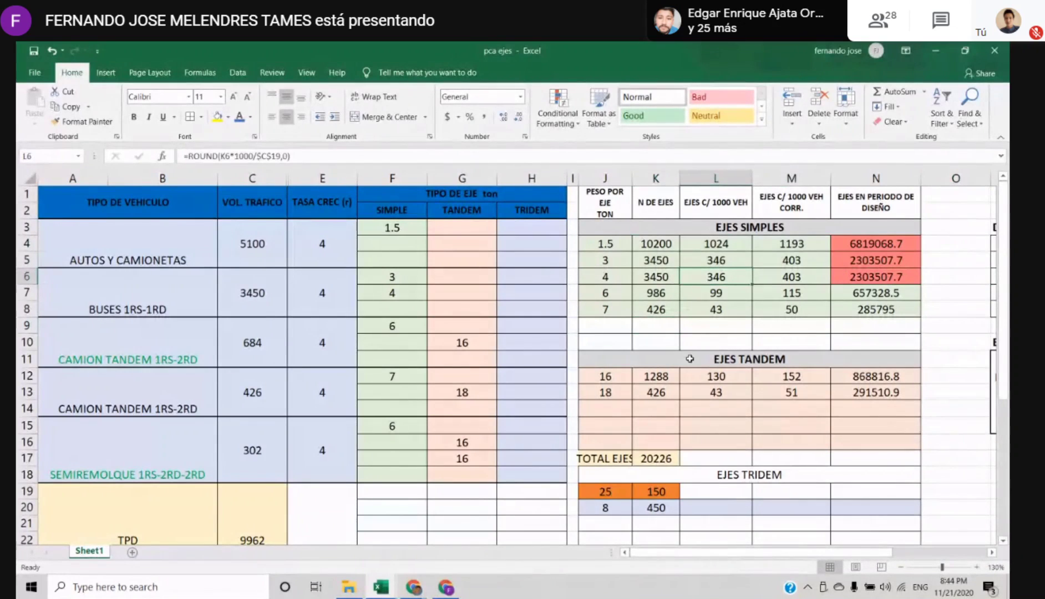
# Compare the tandem axle weights in G10 and G13 with the EJES TANDEM weights in J12 and J13
pyautogui.click(466, 342)
pyautogui.scroll(-1, 475, 321)
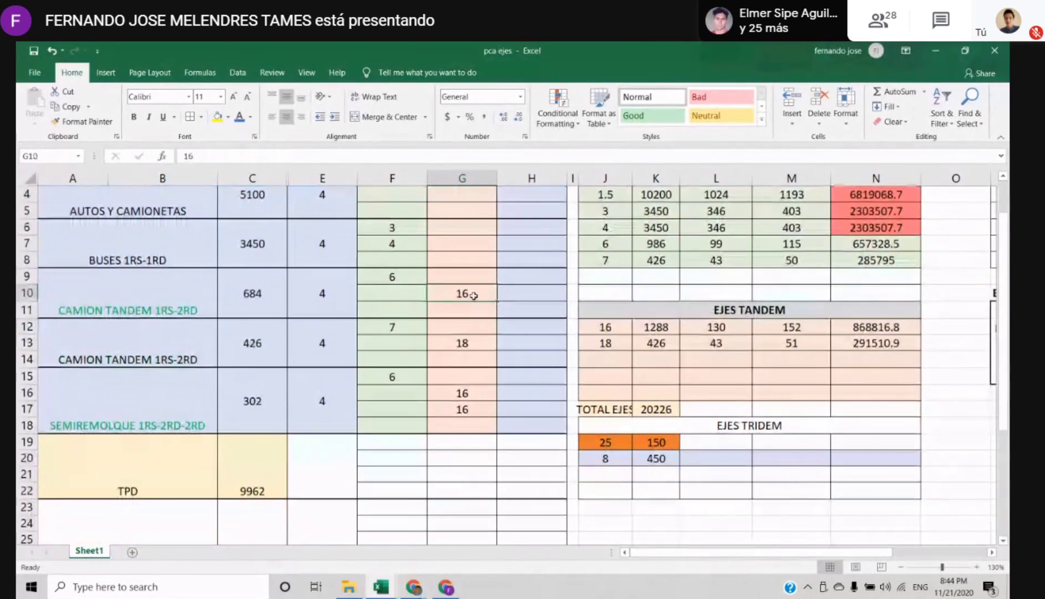
pyautogui.click(468, 344)
pyautogui.write('2')
pyautogui.press('BackSpace')
pyautogui.write('18')
pyautogui.press('Return')
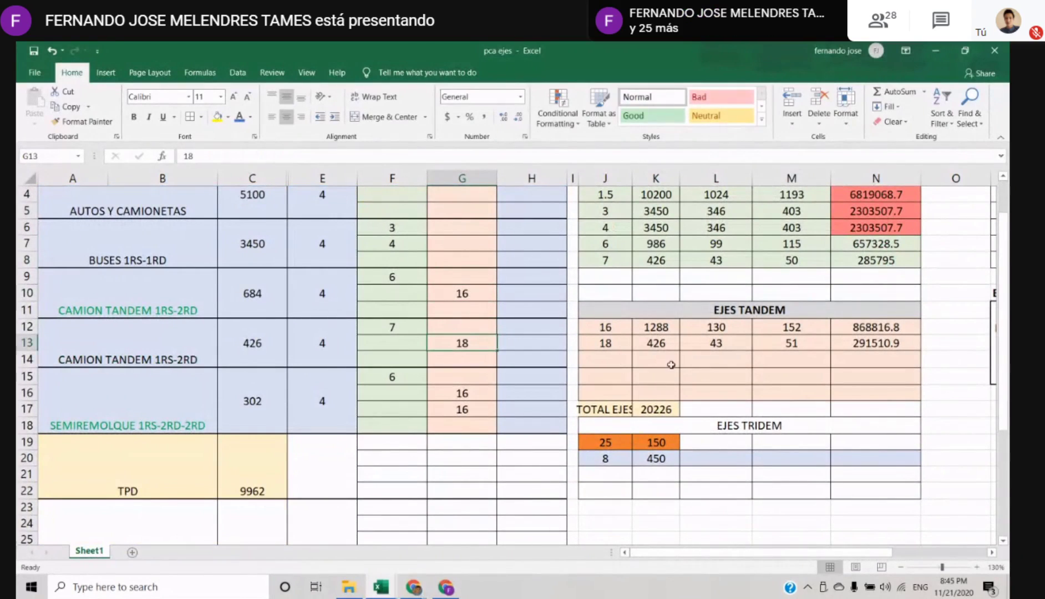
pyautogui.click(606, 327)
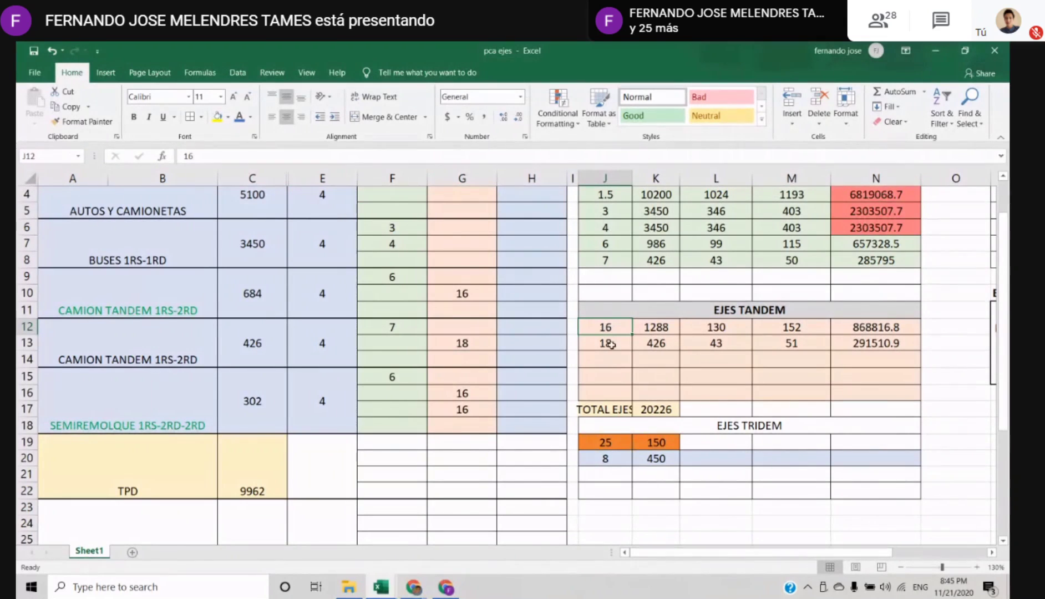
pyautogui.scroll(1, 610, 344)
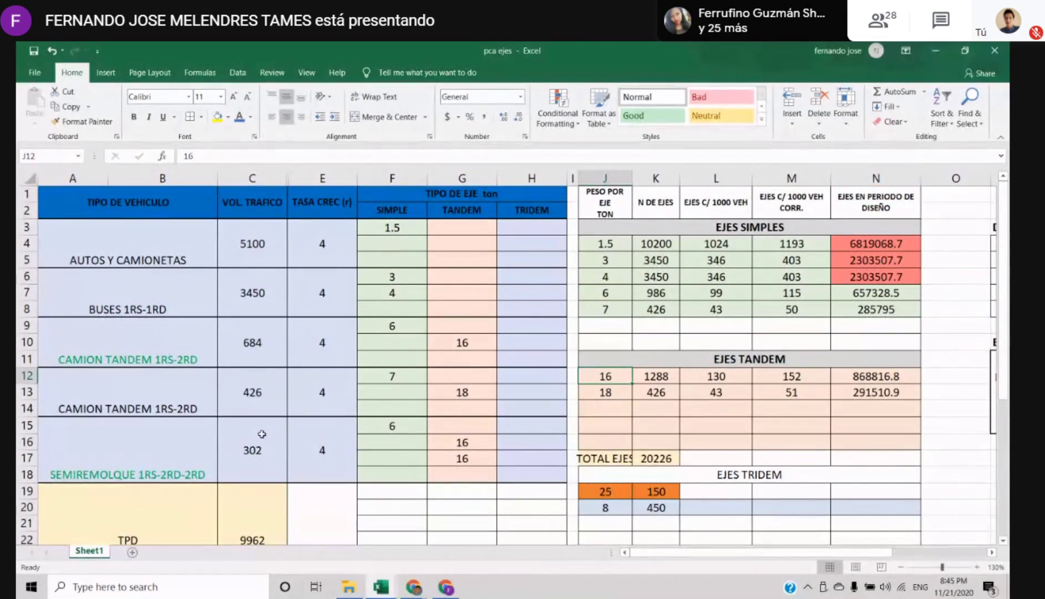
# Match the 16 ton tandem axle in G10 with the VOL. TRAFICO of its vehicle in C9
pyautogui.click(462, 342)
pyautogui.click(265, 354)
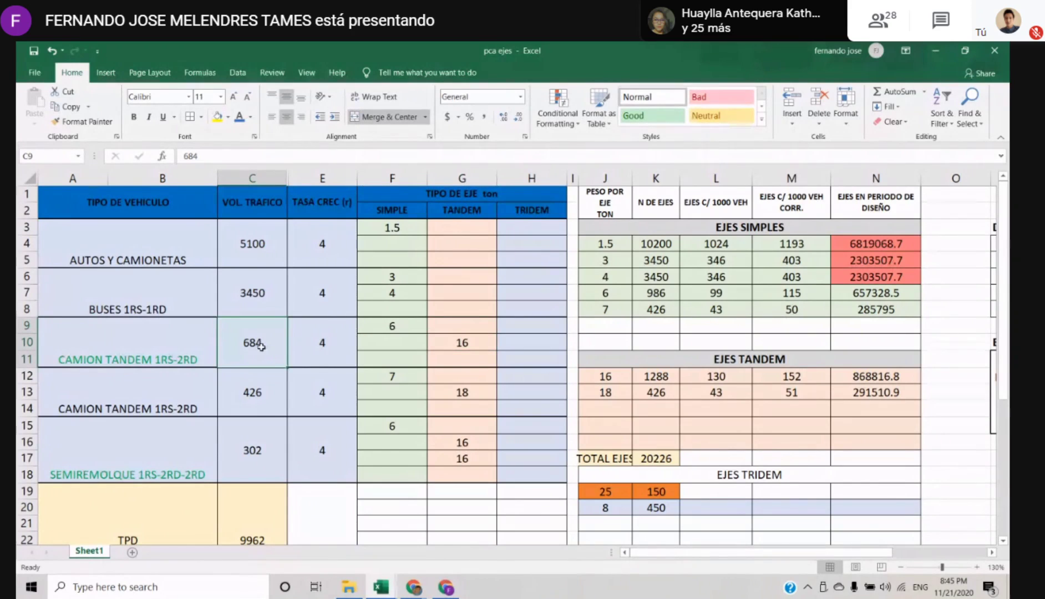
pyautogui.click(450, 345)
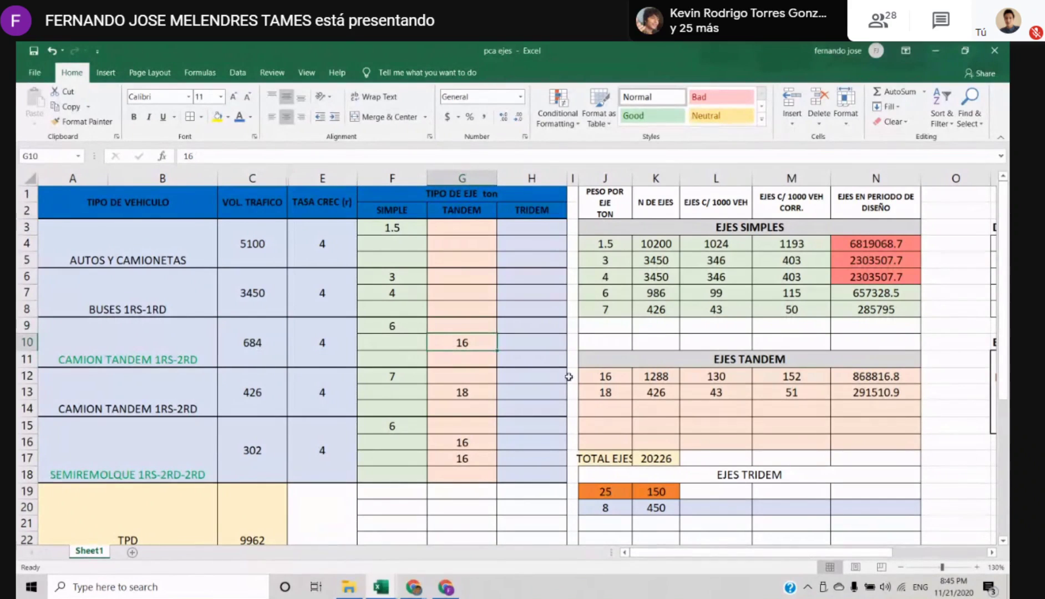
# Set the N DE EJES of the 16 ton tandem axles in K12 to =C9+C15*2
pyautogui.click(658, 377)
pyautogui.write('=')
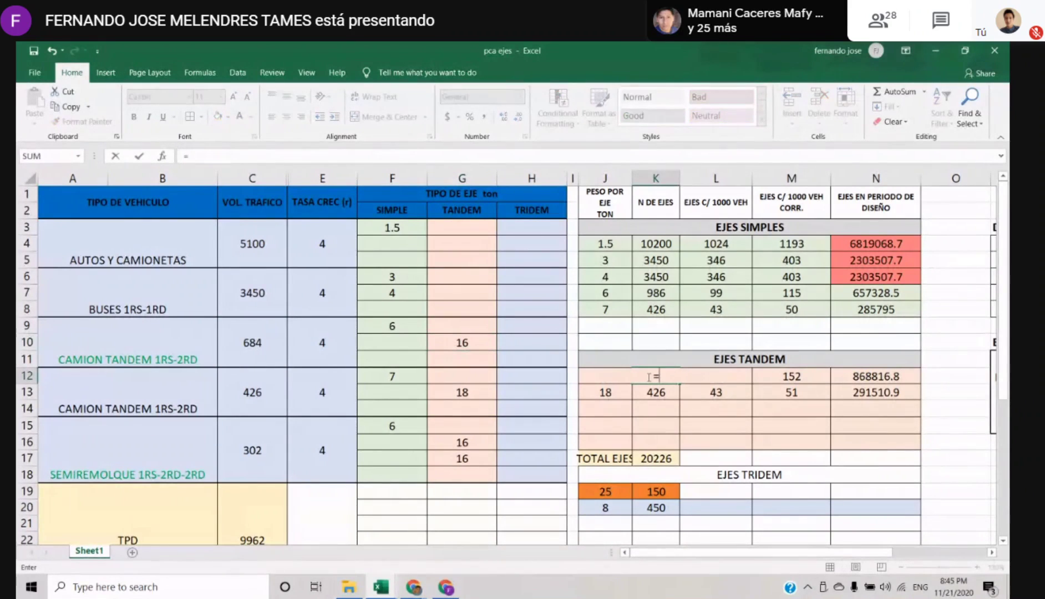
pyautogui.click(251, 342)
pyautogui.write('+')
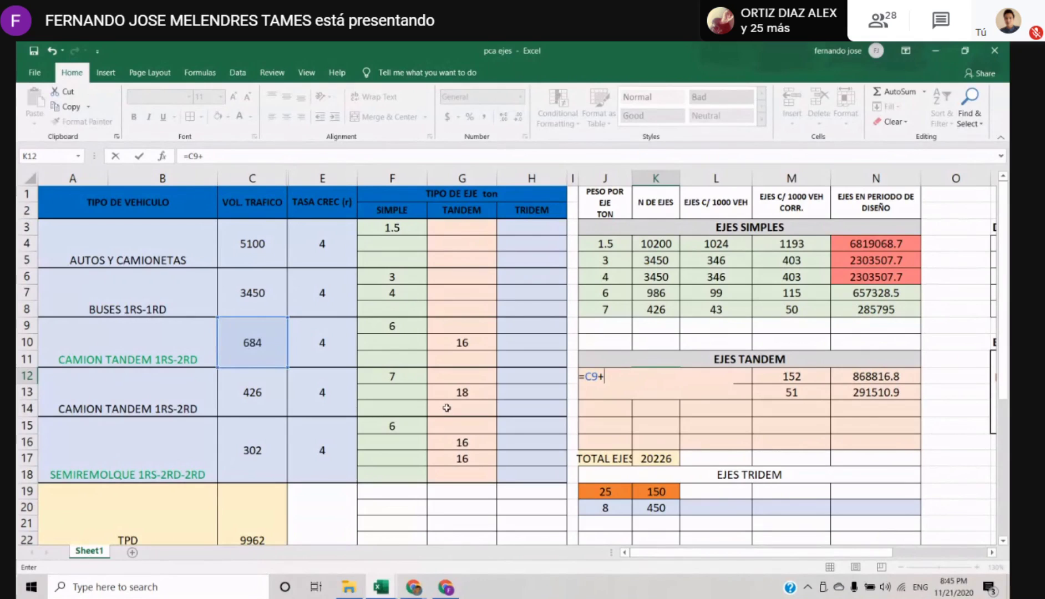
pyautogui.write('288')
pyautogui.click(270, 440)
pyautogui.press('Return')
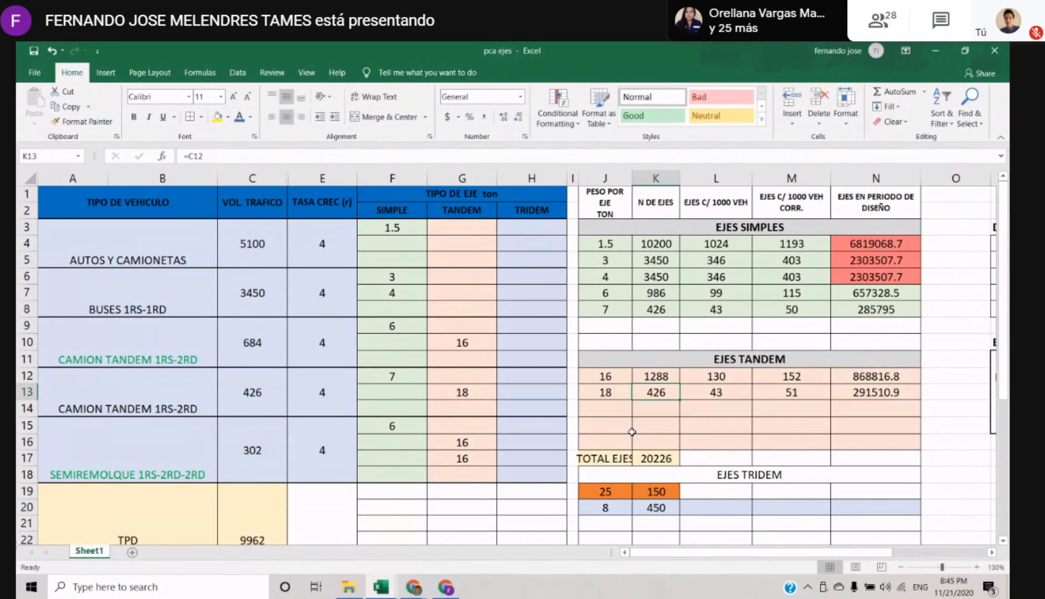
pyautogui.hotkey('ctrl', 'z')
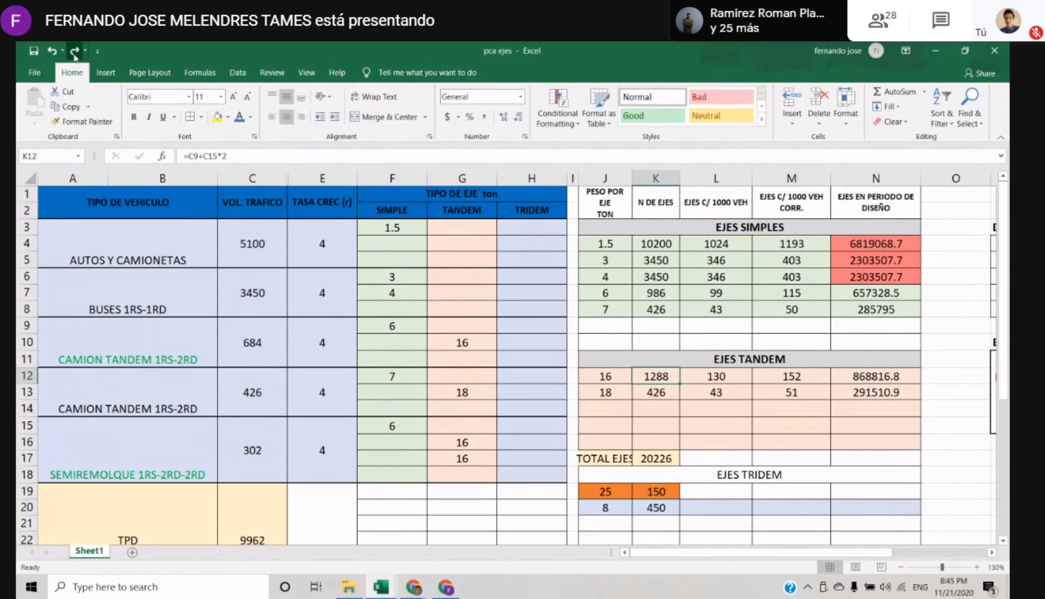
pyautogui.click(74, 51)
# Check the 18 ton tandem axle's N DE EJES in K13 and its vehicle type in A12
pyautogui.click(662, 406)
pyautogui.click(655, 392)
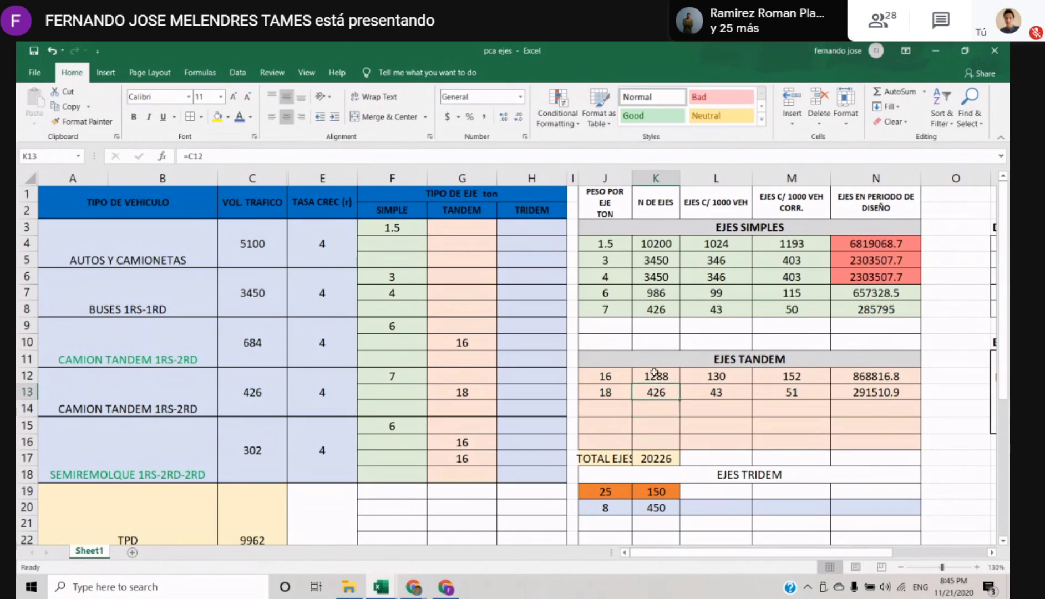
pyautogui.click(176, 389)
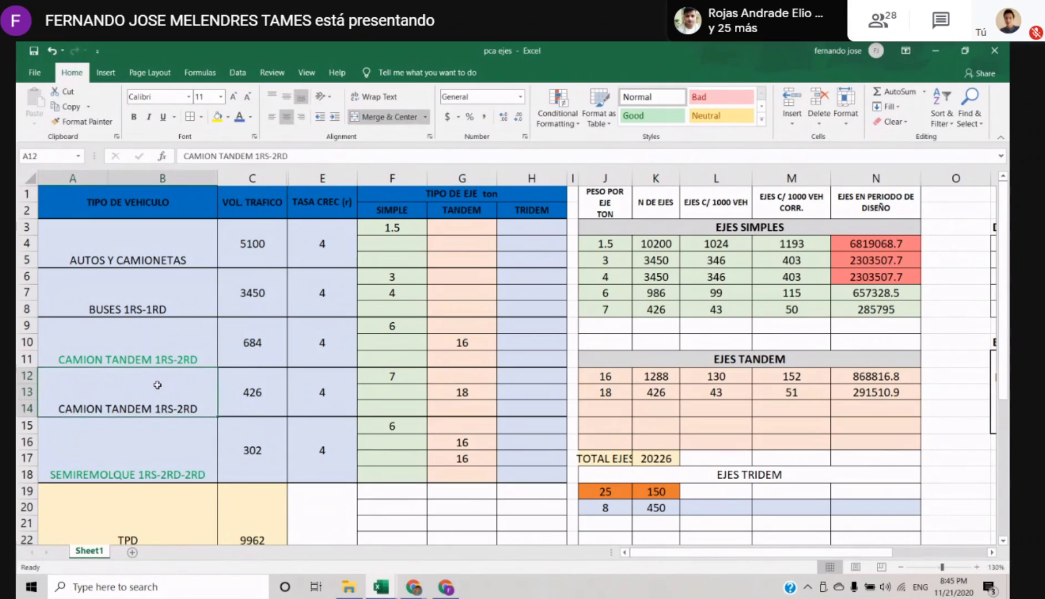
# Set the font color of the vehicle types from BUSES 1RS-1RD to SEMIREMOLQUE 1RS-2RD-2RD to black
pyautogui.moveTo(129, 275); pyautogui.dragTo(129, 471)
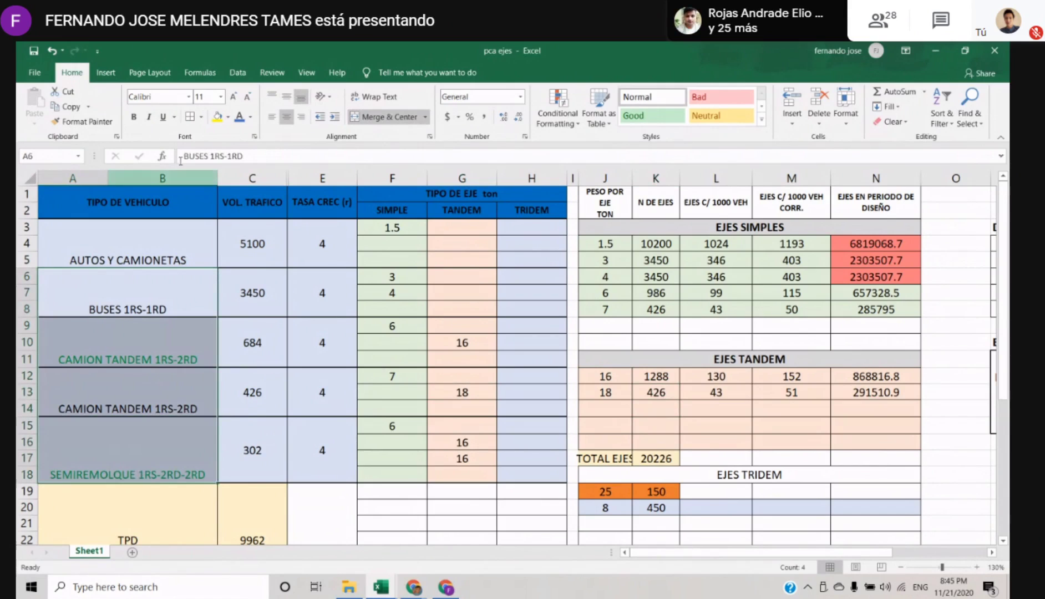
pyautogui.click(250, 117)
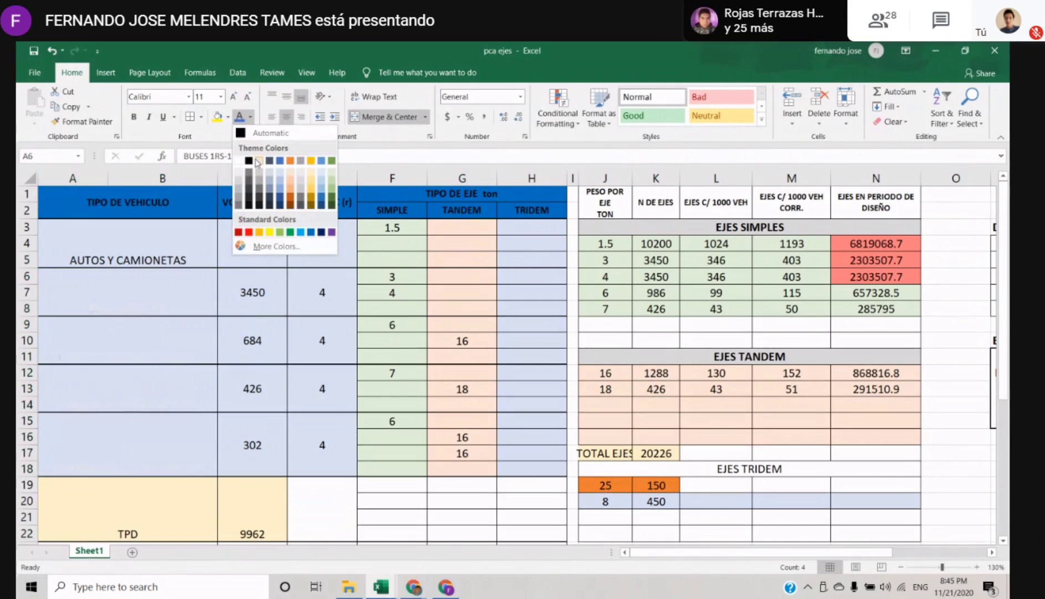
pyautogui.click(248, 161)
pyautogui.click(180, 396)
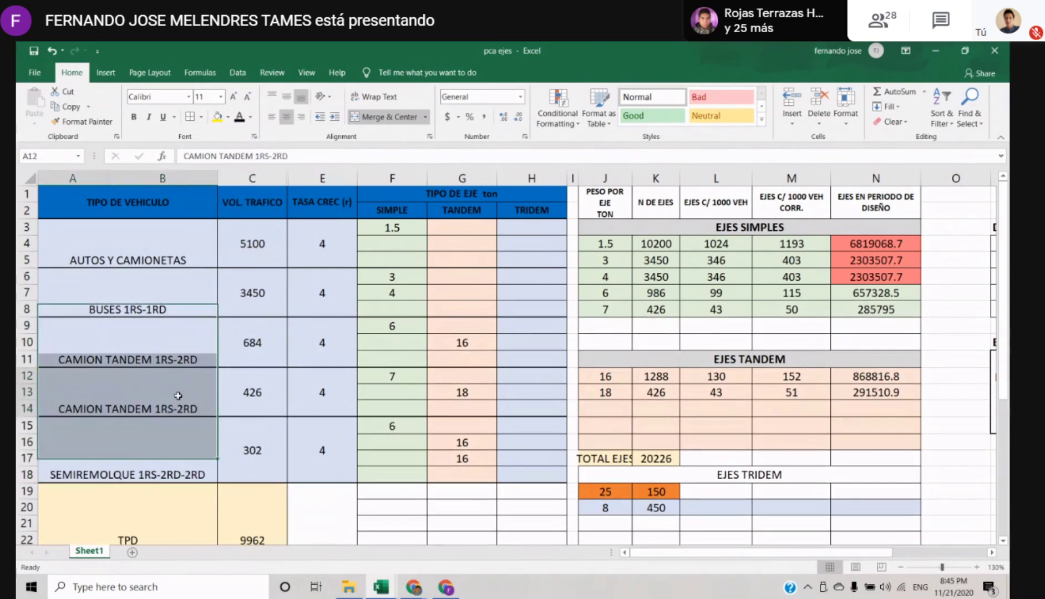
# Go through the second CAMION TANDEM 1RS-2RD row, from its vehicle type and tandem axle to its VOL. TRAFICO in C12
pyautogui.click(424, 381)
pyautogui.click(145, 398)
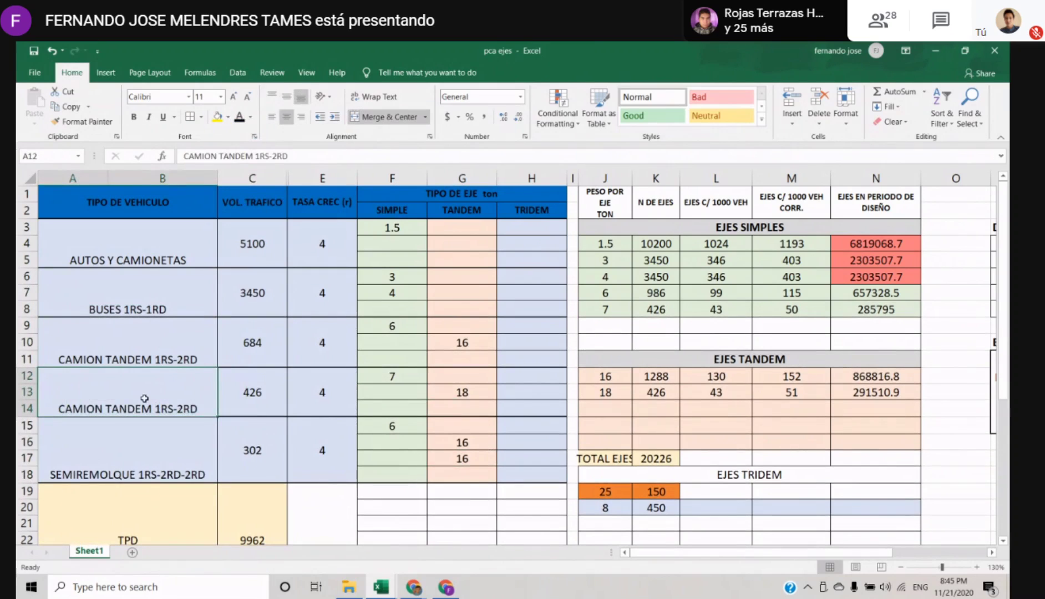
pyautogui.moveTo(163, 392); pyautogui.dragTo(199, 411)
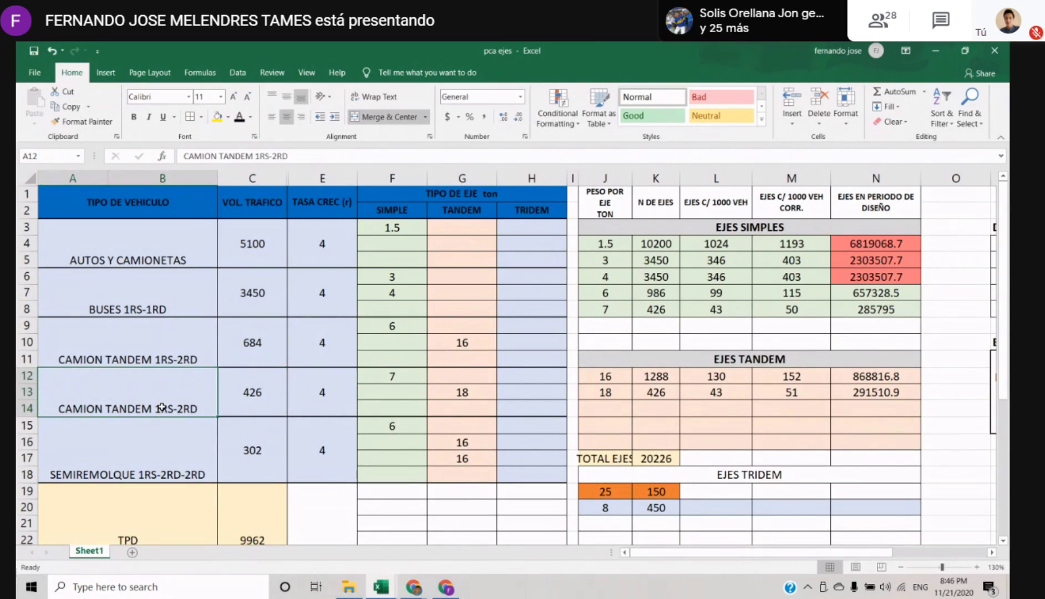
pyautogui.click(467, 409)
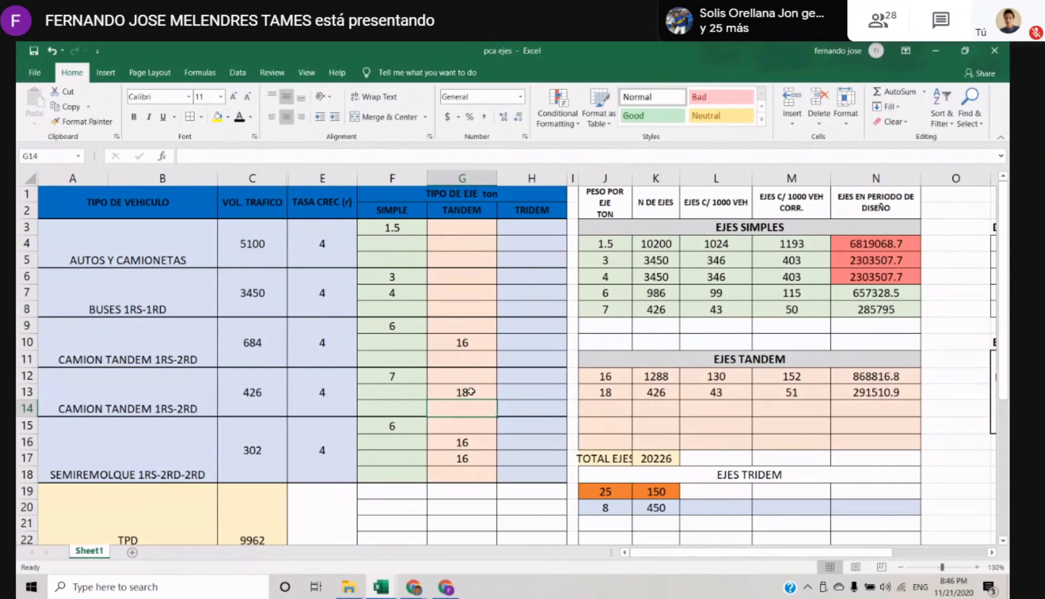
pyautogui.click(267, 403)
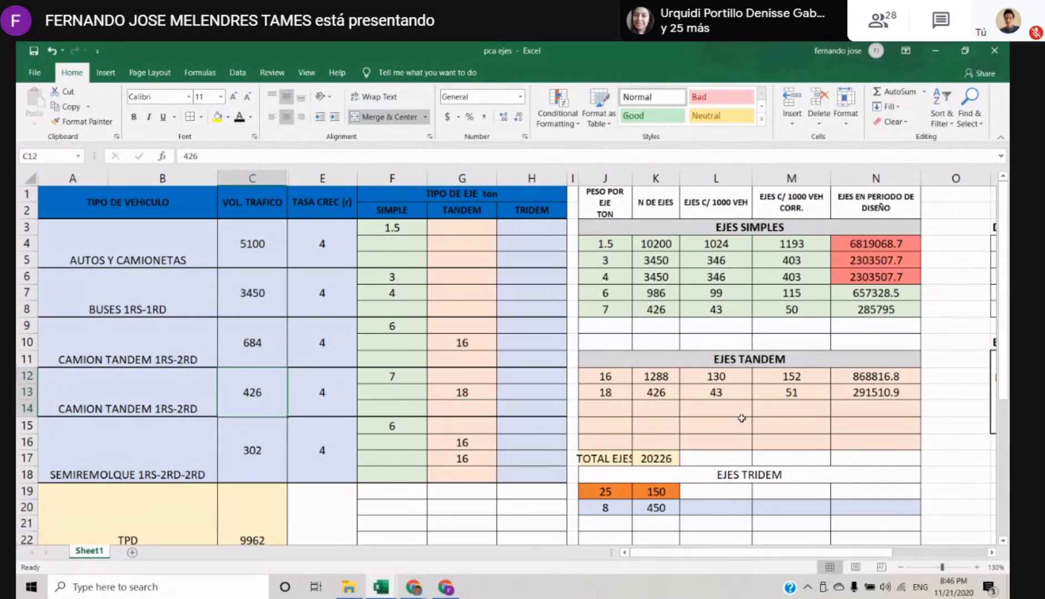
# Set the N DE EJES of the 18 ton tandem axle in K13 to =C12
pyautogui.click(660, 395)
pyautogui.write('=C12')
pyautogui.press('Return')
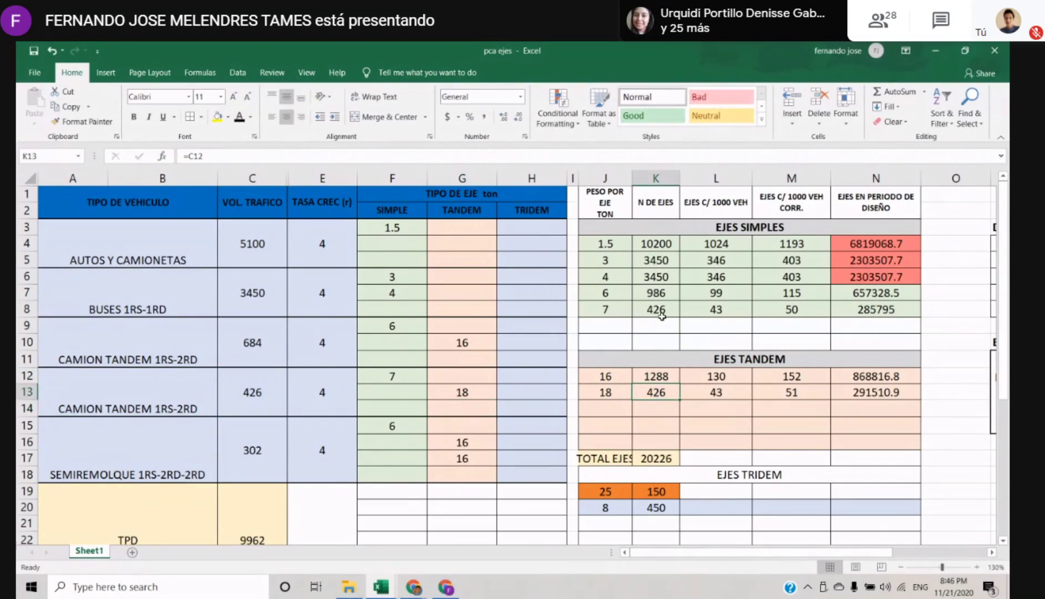
# Hide columns L to N, from EJES C/ 1000 VEH to EJES EN PERIODO DE DISEÑO
pyautogui.moveTo(687, 178); pyautogui.dragTo(877, 178)
pyautogui.rightClick(877, 178)
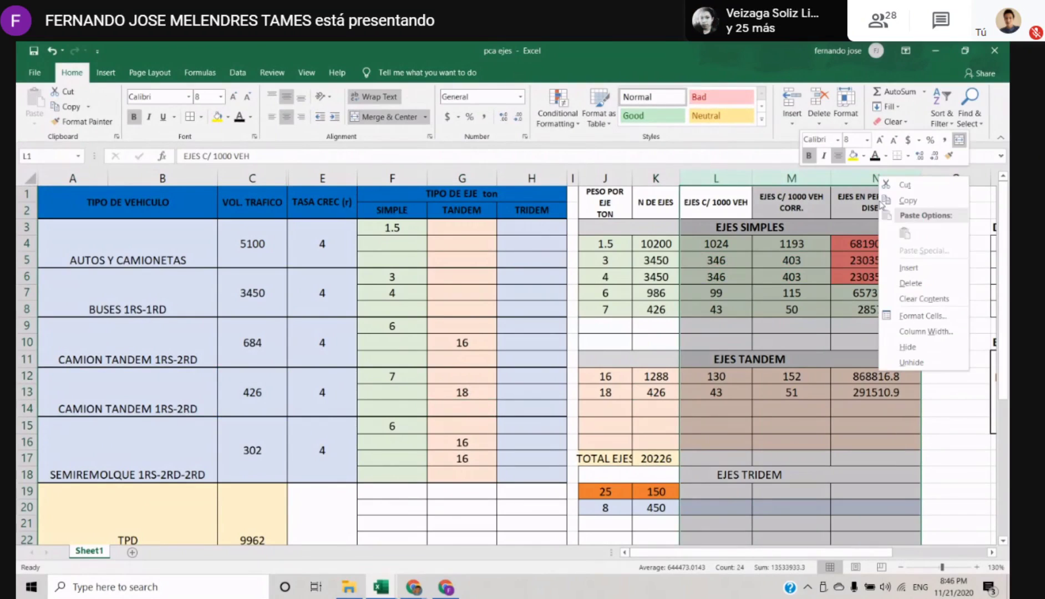
pyautogui.click(921, 367)
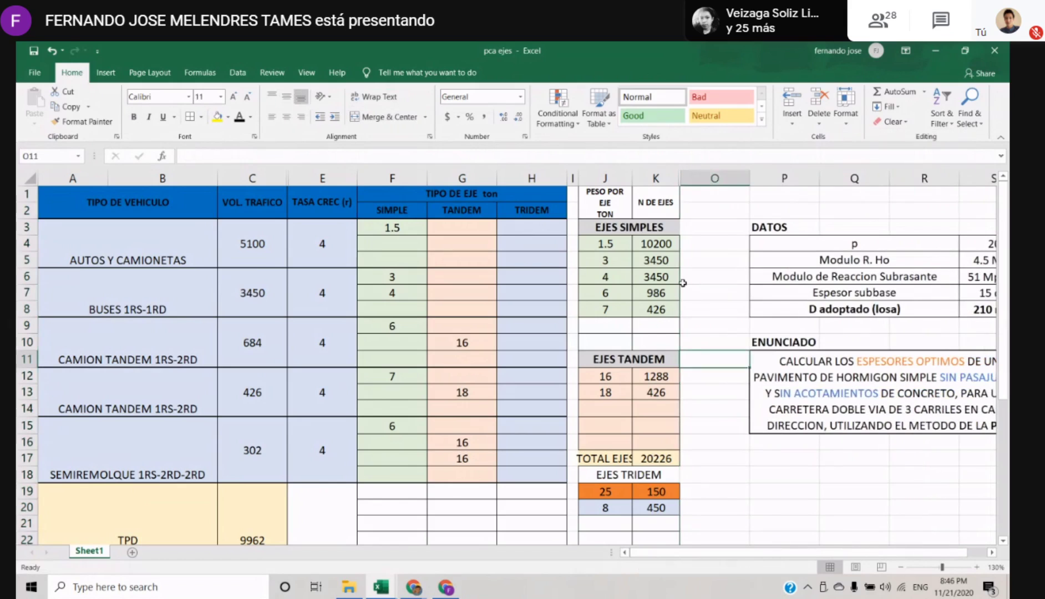
# Review the EJES SIMPLES, EJES TANDEM and EJES TRIDEM weights and axle counts in columns J and K against the vehicle table
pyautogui.moveTo(634, 411); pyautogui.dragTo(616, 343)
pyautogui.click(644, 355)
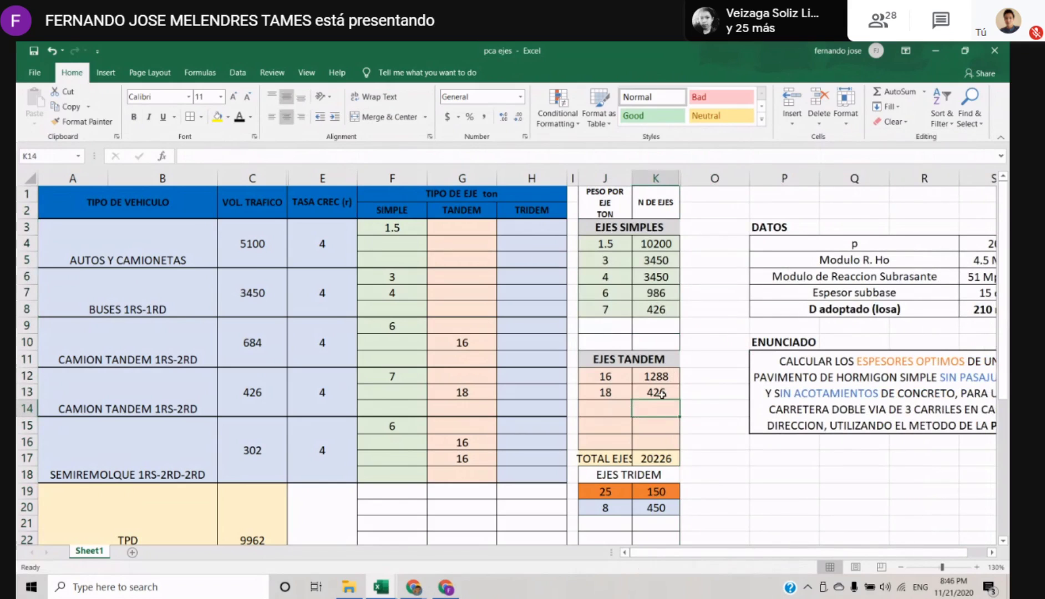
pyautogui.scroll(-1, 644, 355)
pyautogui.scroll(1, 644, 355)
pyautogui.scroll(-2, 644, 354)
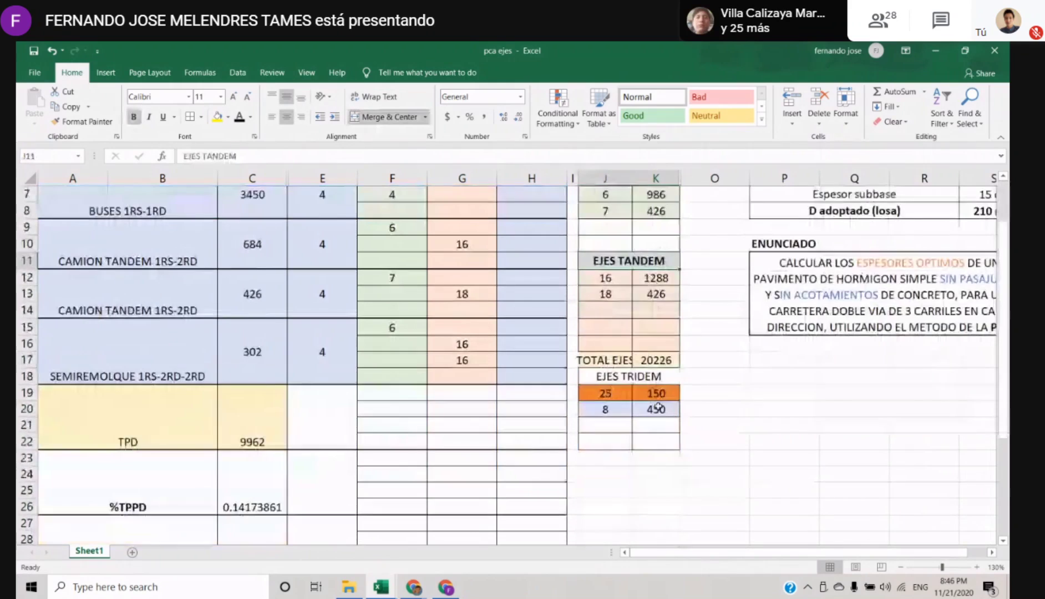
pyautogui.scroll(2, 615, 414)
pyautogui.click(611, 414)
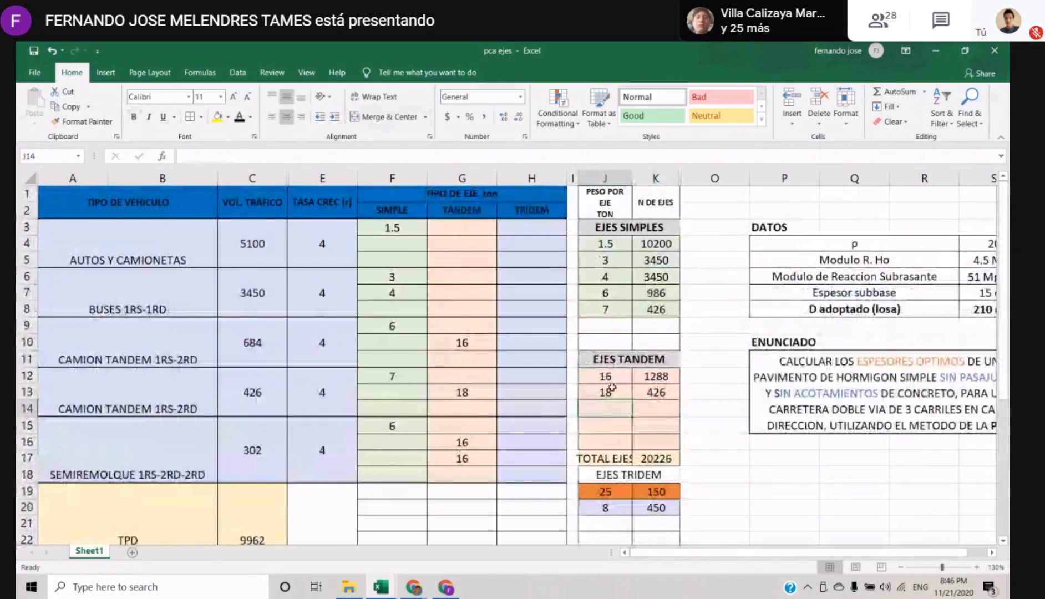
pyautogui.scroll(-2, 611, 414)
pyautogui.scroll(2, 610, 387)
pyautogui.scroll(-2, 611, 386)
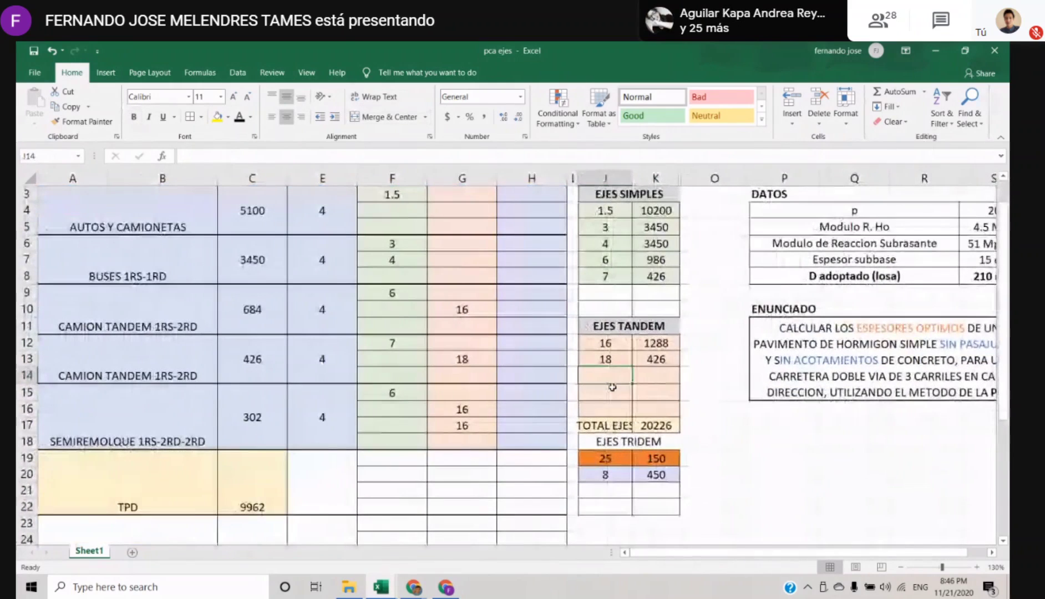
pyautogui.scroll(3, 569, 358)
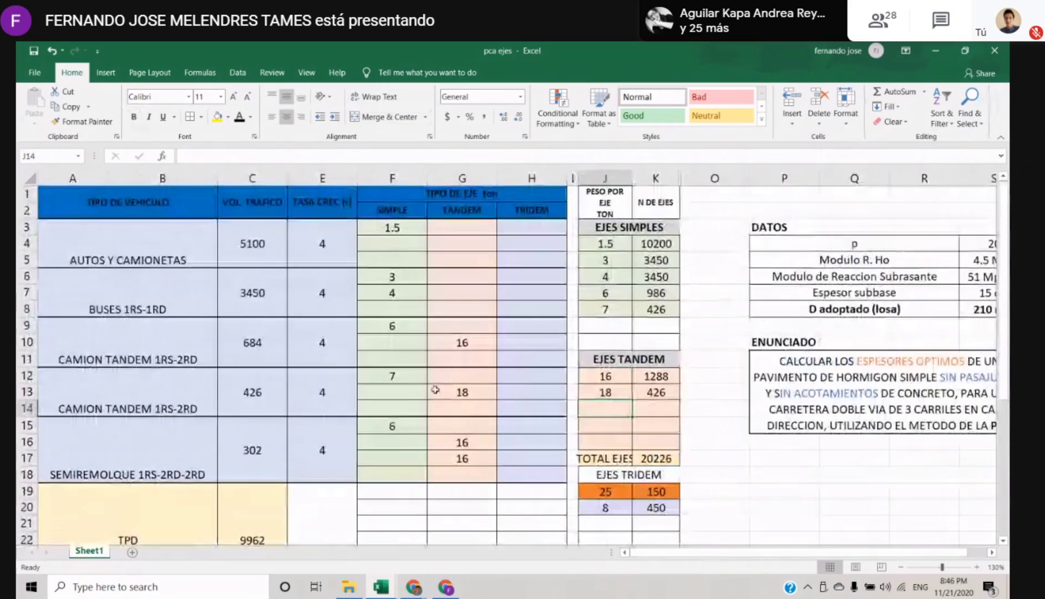
pyautogui.click(515, 329)
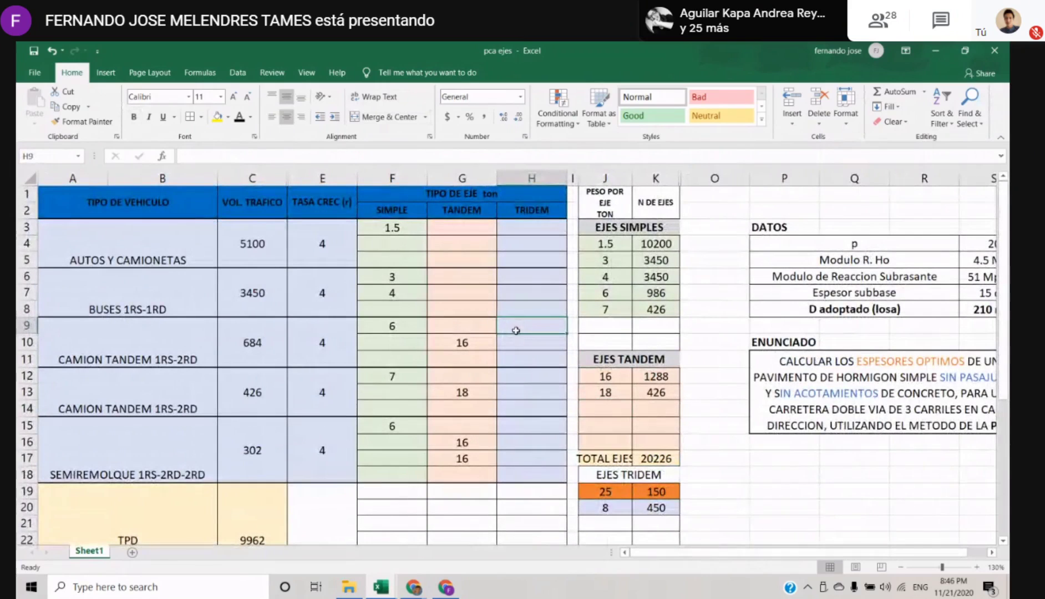
# Switch from the spreadsheet to the Google Meet call and choose an option for the current screen presentation
pyautogui.click(536, 258)
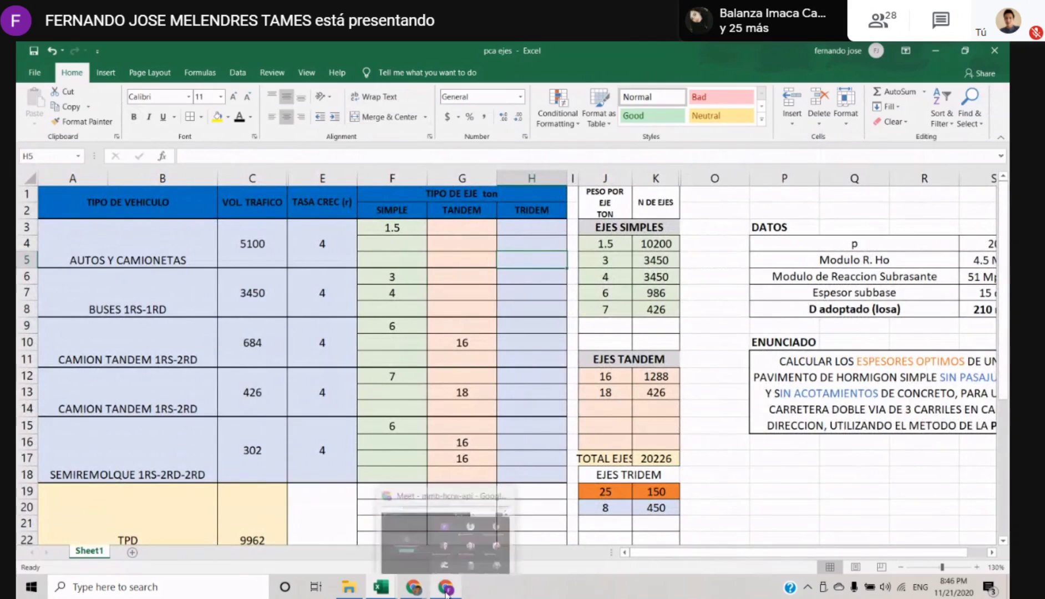
pyautogui.click(447, 587)
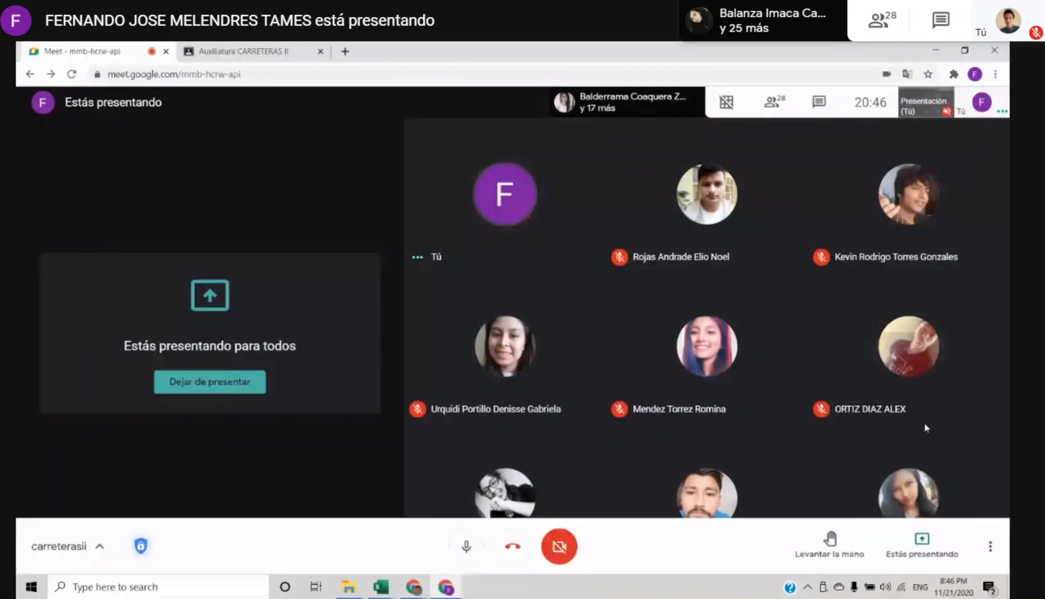
pyautogui.click(922, 546)
pyautogui.click(904, 494)
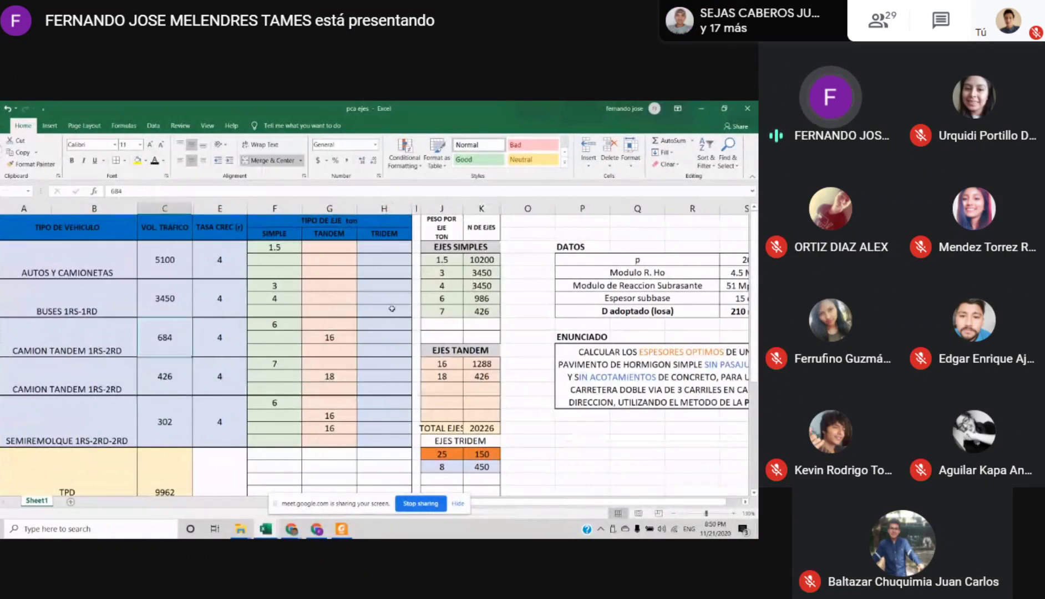
# Pin the shared spreadsheet presentation in the Meet call and return the call to full screen
pyautogui.moveTo(333, 321)
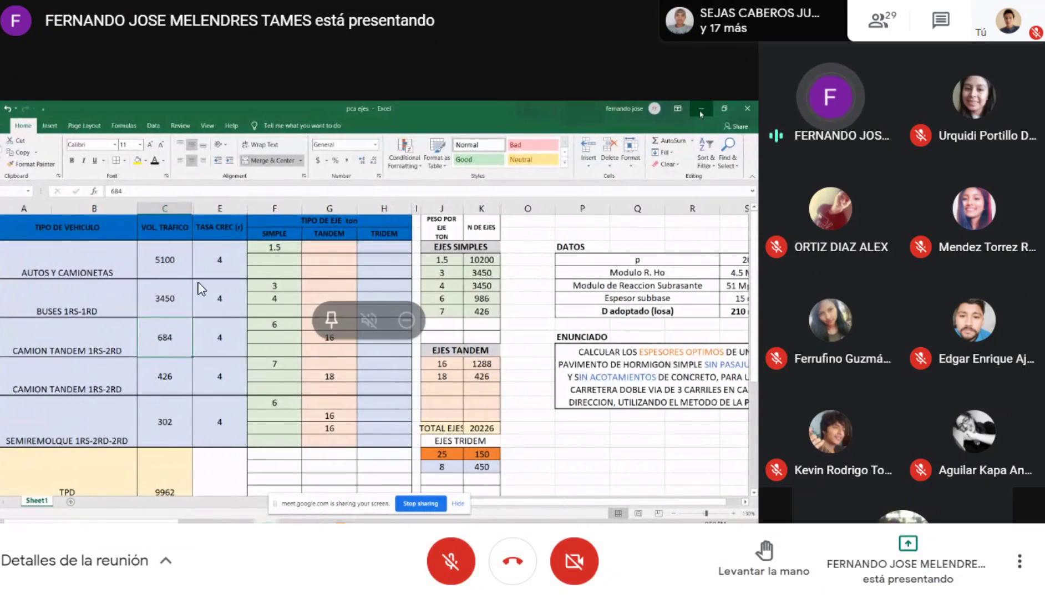
pyautogui.click(333, 320)
pyautogui.press('F11')
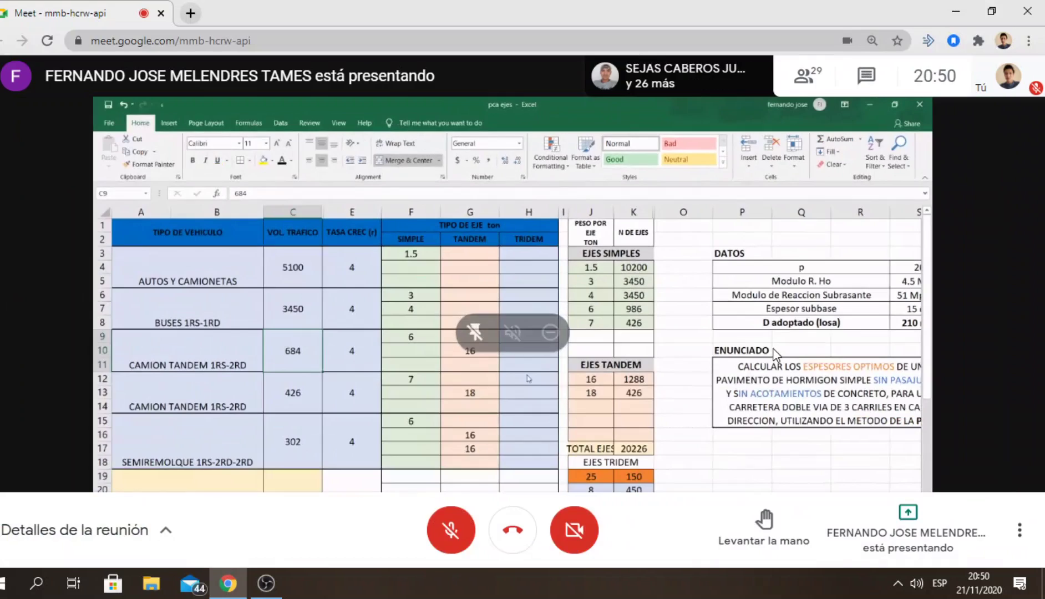
pyautogui.press('F11')
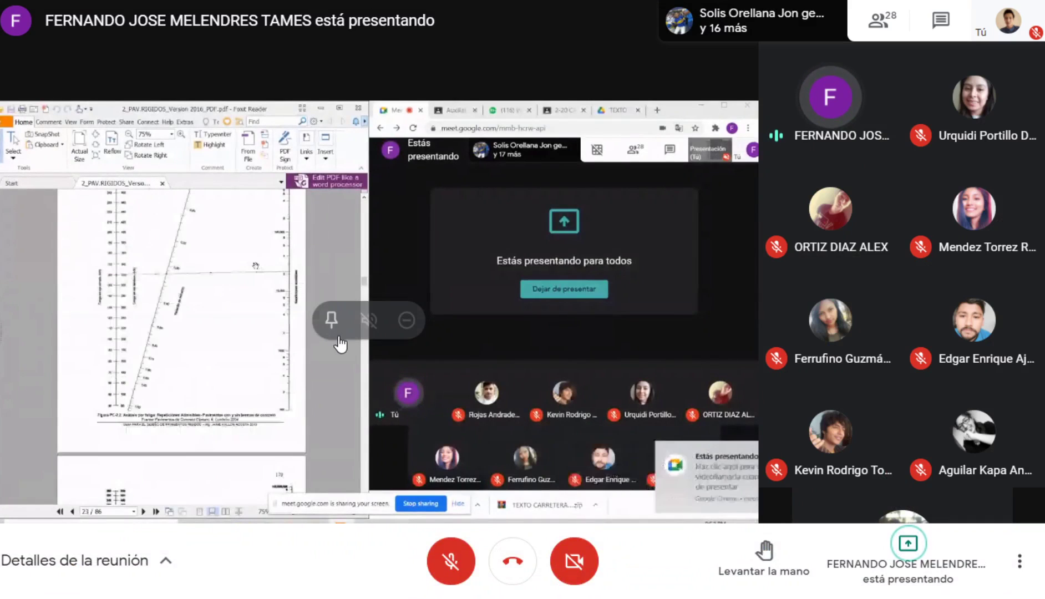
# Pin the presentation showing the rigid pavement PDF in the Meet call and restore the full-screen view
pyautogui.click(332, 321)
pyautogui.press('F11')
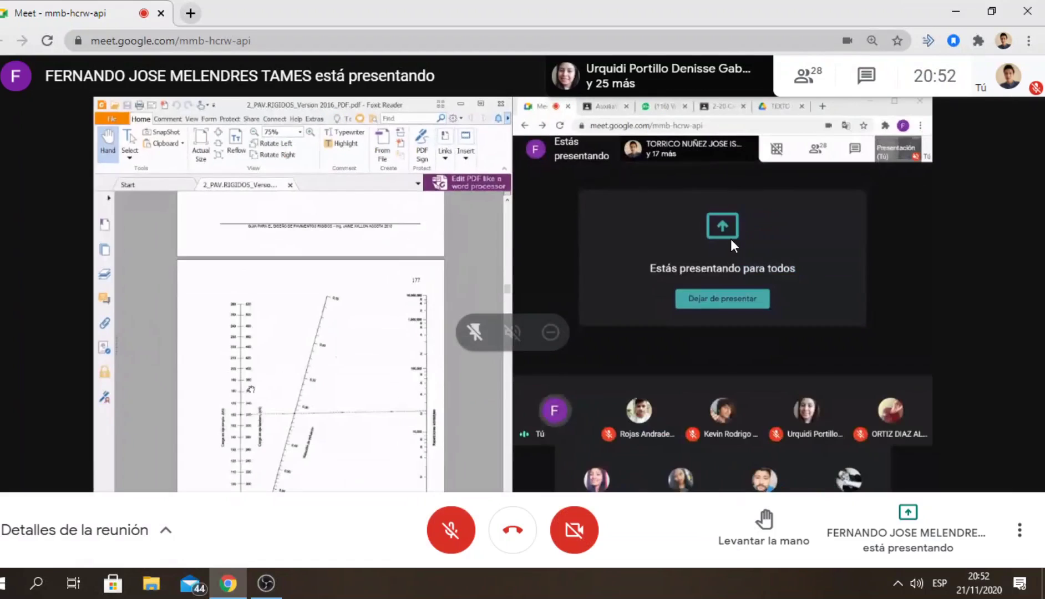
pyautogui.press('F11')
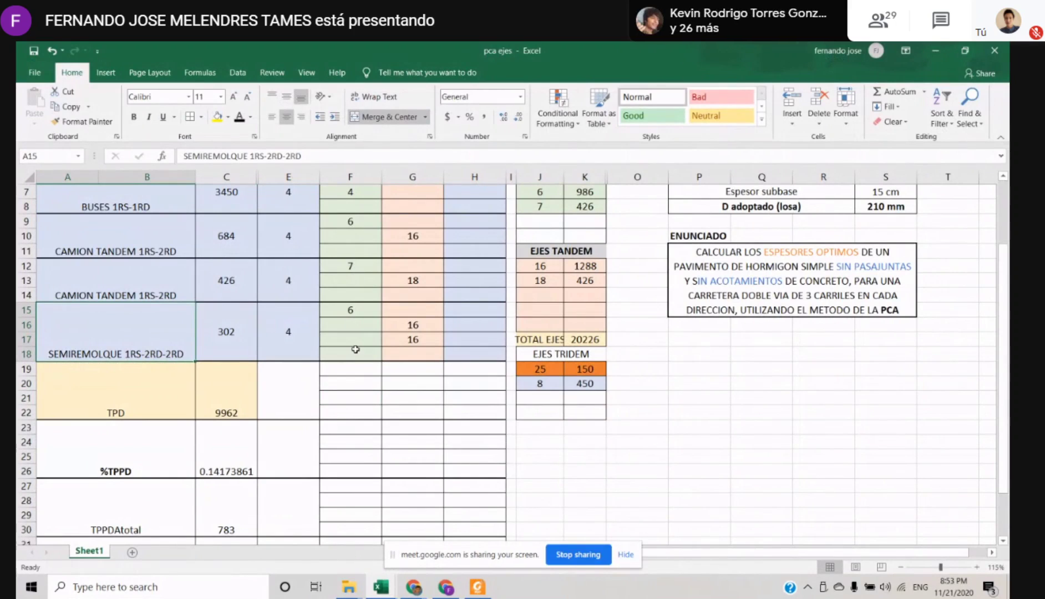
# Enter a tridem axle weight of 25 in cell H22, in the TRIDEM column beside the TPD row
pyautogui.click(450, 401)
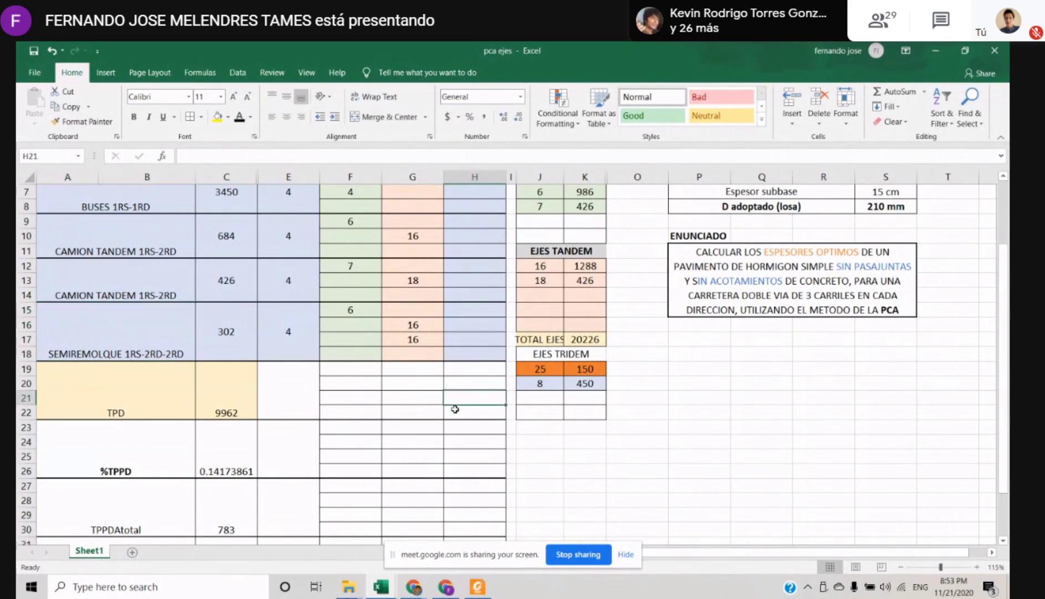
pyautogui.scroll(1, 518, 418)
pyautogui.scroll(1, 518, 418)
pyautogui.scroll(-2, 518, 418)
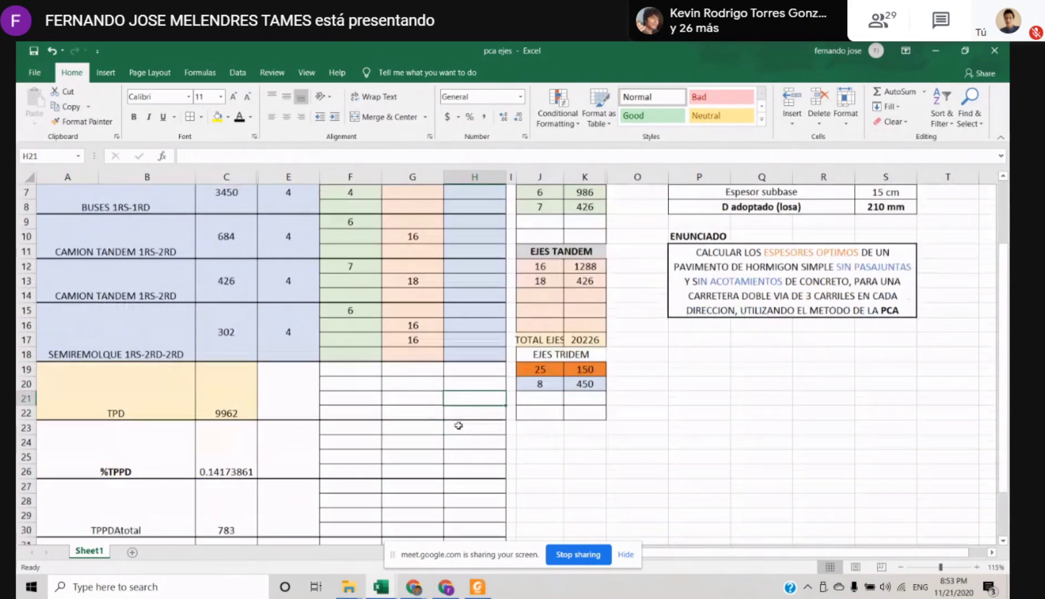
pyautogui.click(476, 387)
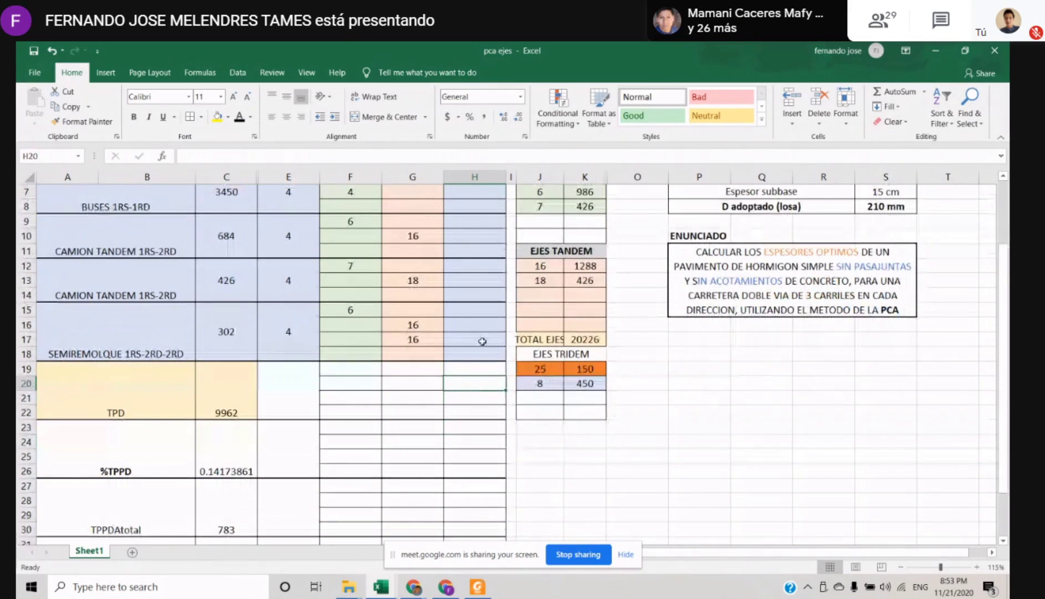
pyautogui.press('Down')
pyautogui.press('Down')
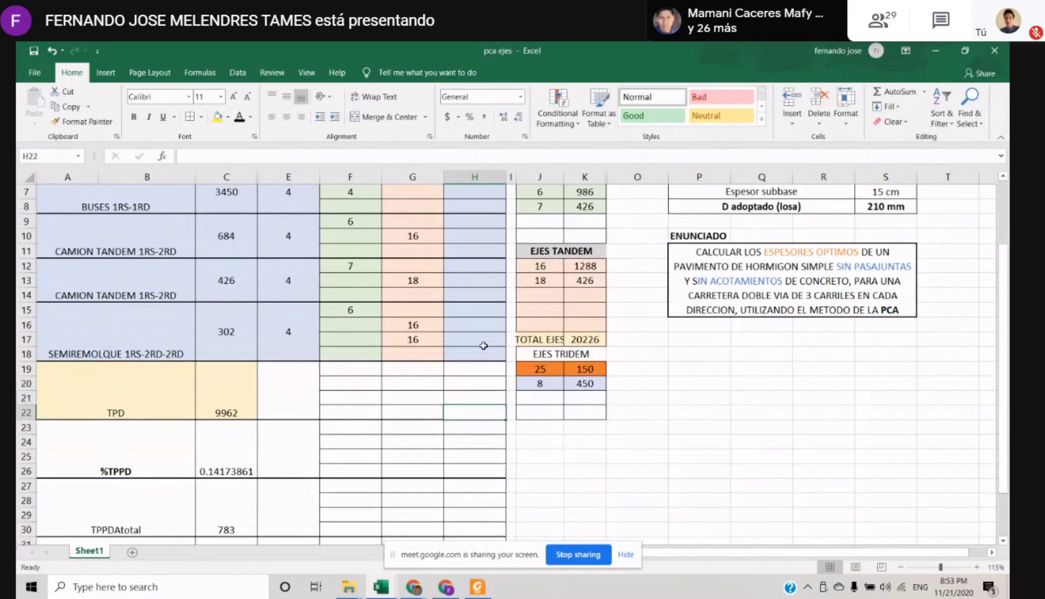
pyautogui.write('25')
pyautogui.press('Return')
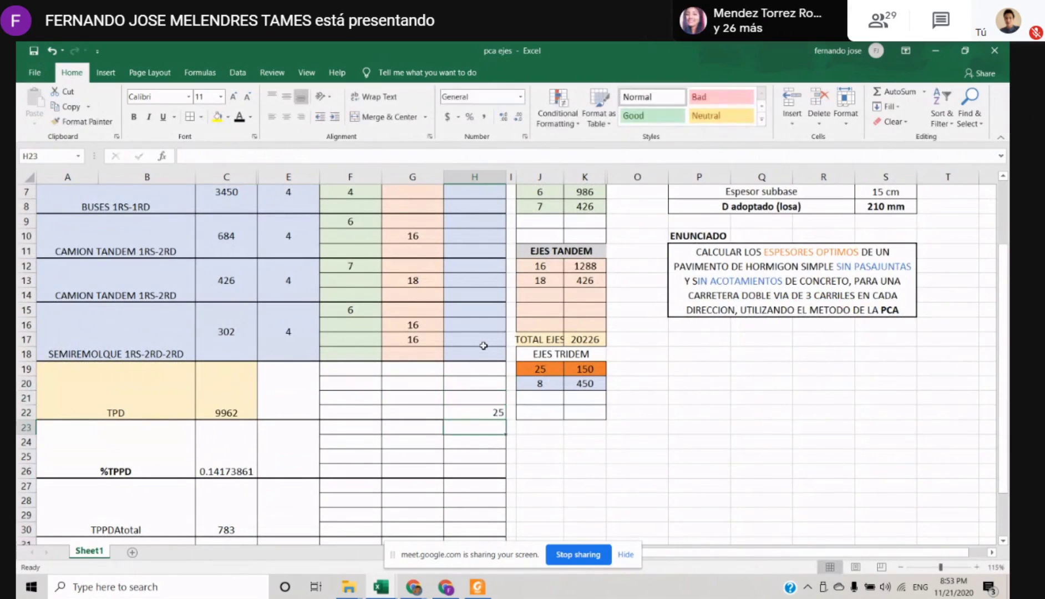
# Go up the TRIDEM column from the new entry through the vehicle rows to H6, with the whole vehicle table in view
pyautogui.press('Up')
pyautogui.press('Up')
pyautogui.press('Up')
pyautogui.press('Up')
pyautogui.press('Up')
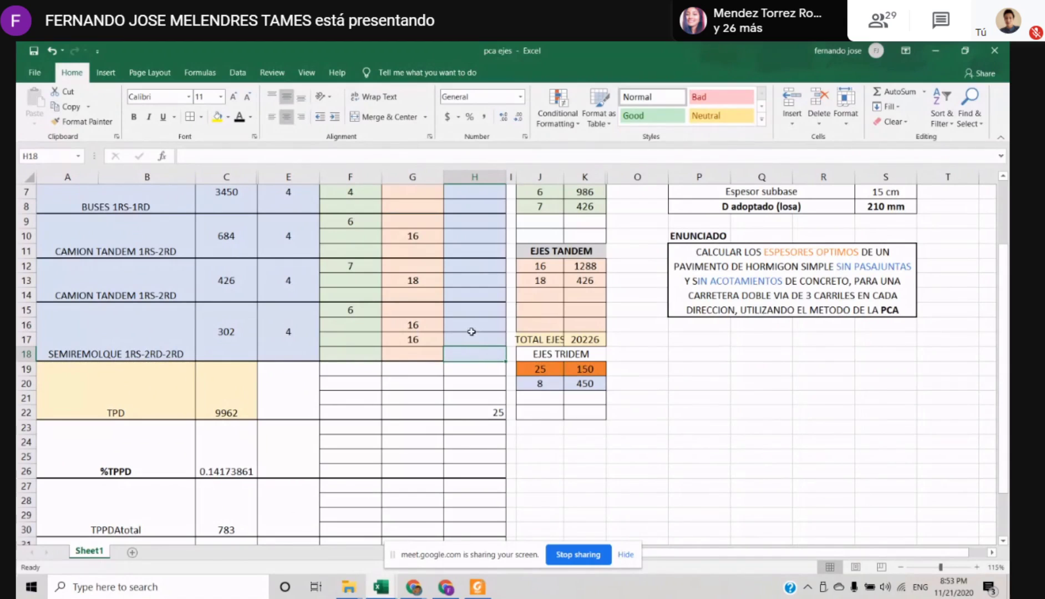
pyautogui.keyDown('ctrl'); pyautogui.scroll(-1, 471, 331); pyautogui.keyUp('ctrl')
pyautogui.scroll(2, 411, 340)
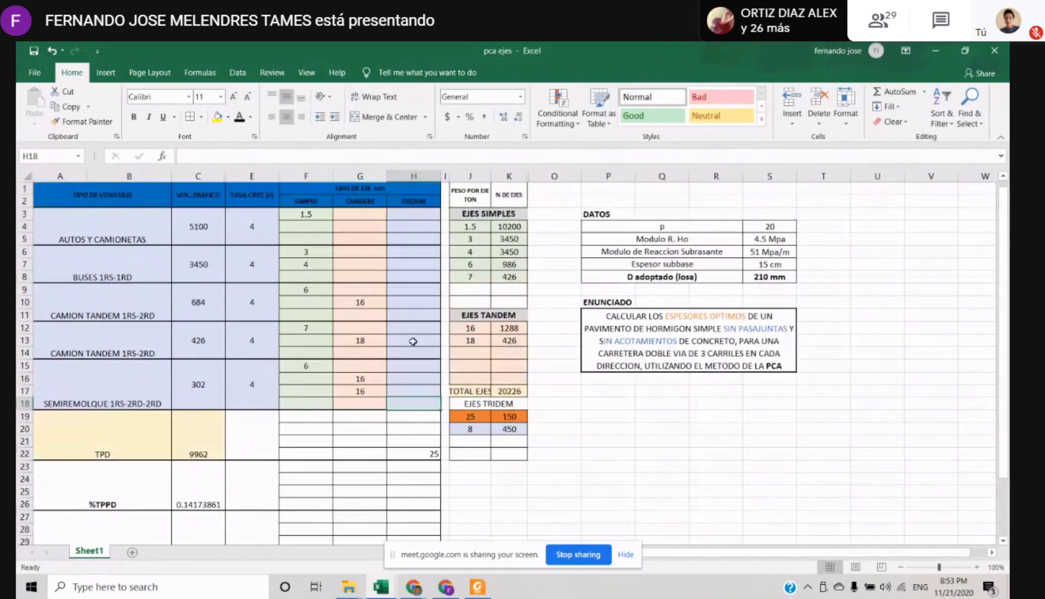
pyautogui.press('Up')
pyautogui.press('Up')
pyautogui.press('Up')
pyautogui.press('Up')
pyautogui.press('Up')
pyautogui.press('Up')
pyautogui.press('Up')
pyautogui.press('Up')
pyautogui.press('Up')
pyautogui.press('Up')
pyautogui.press('Up')
pyautogui.press('Up')
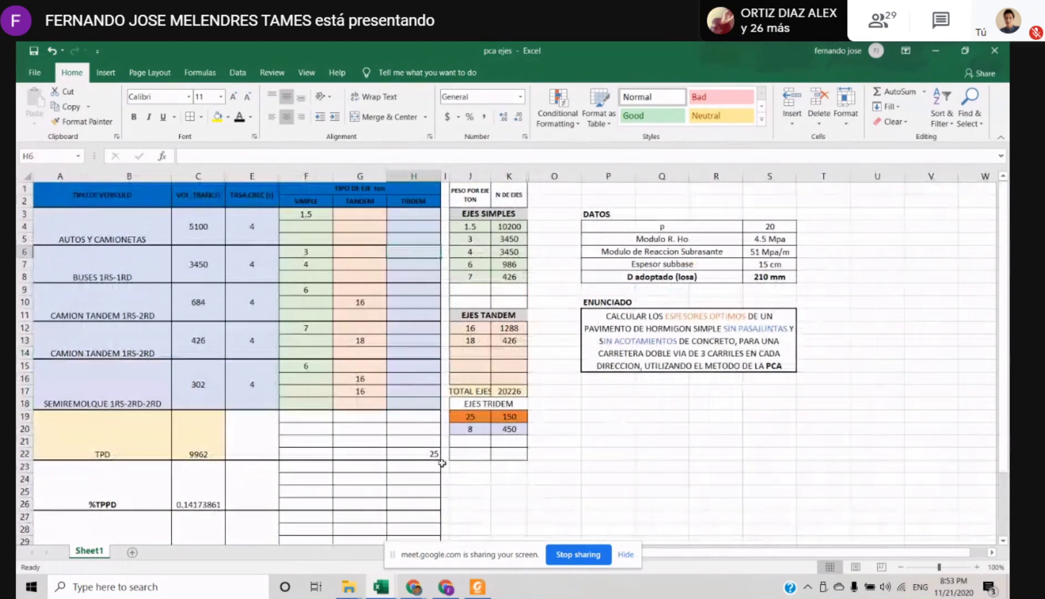
# Compare the tridem weight in H22 with the SIMPLE and TRIDEM columns and the 25 ton row under EJES TRIDEM
pyautogui.click(425, 457)
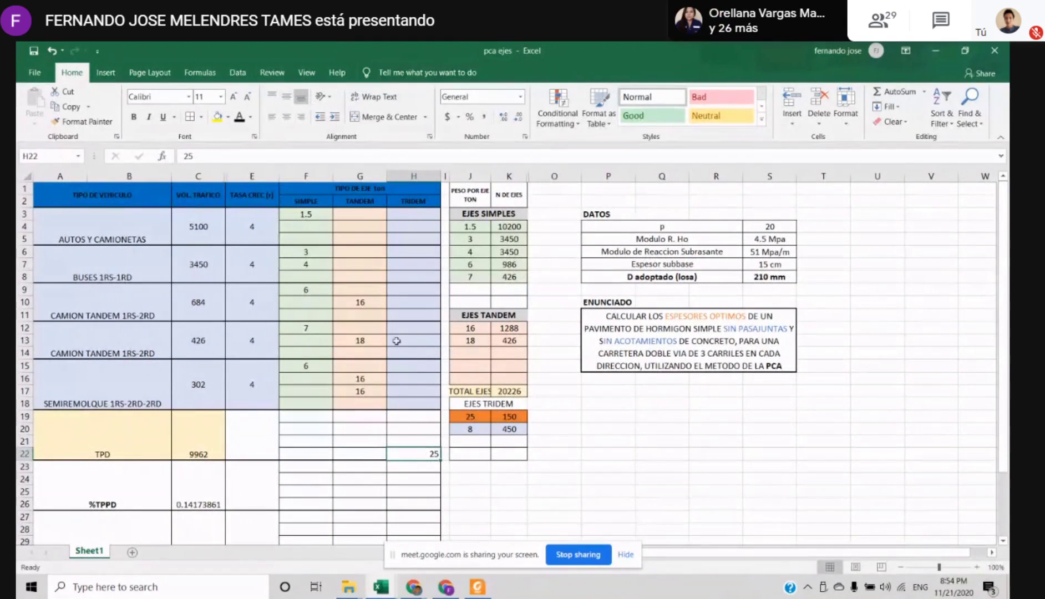
pyautogui.click(424, 395)
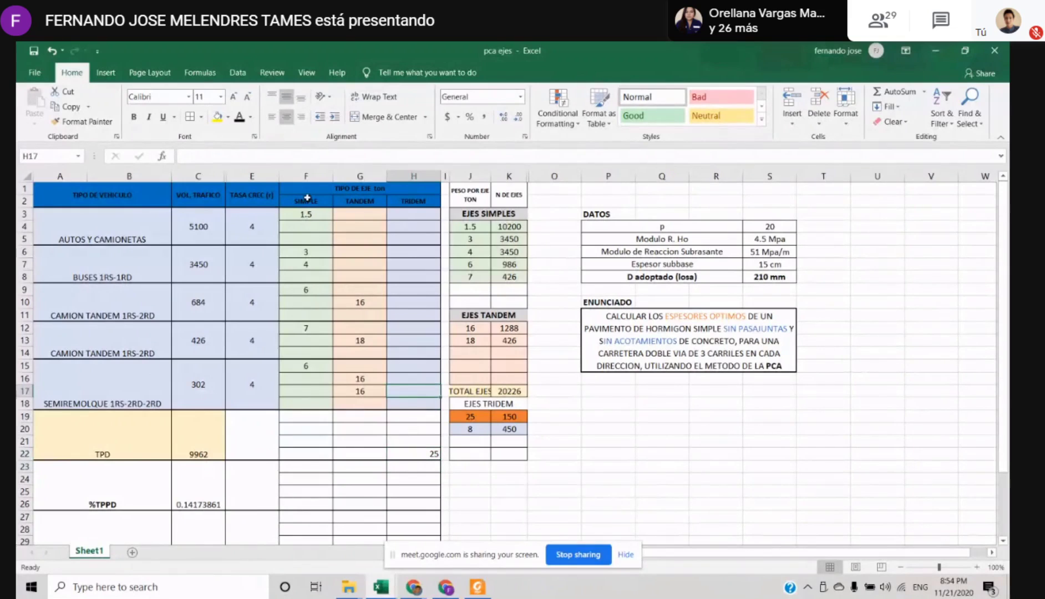
pyautogui.moveTo(308, 198); pyautogui.dragTo(306, 453)
pyautogui.click(305, 454)
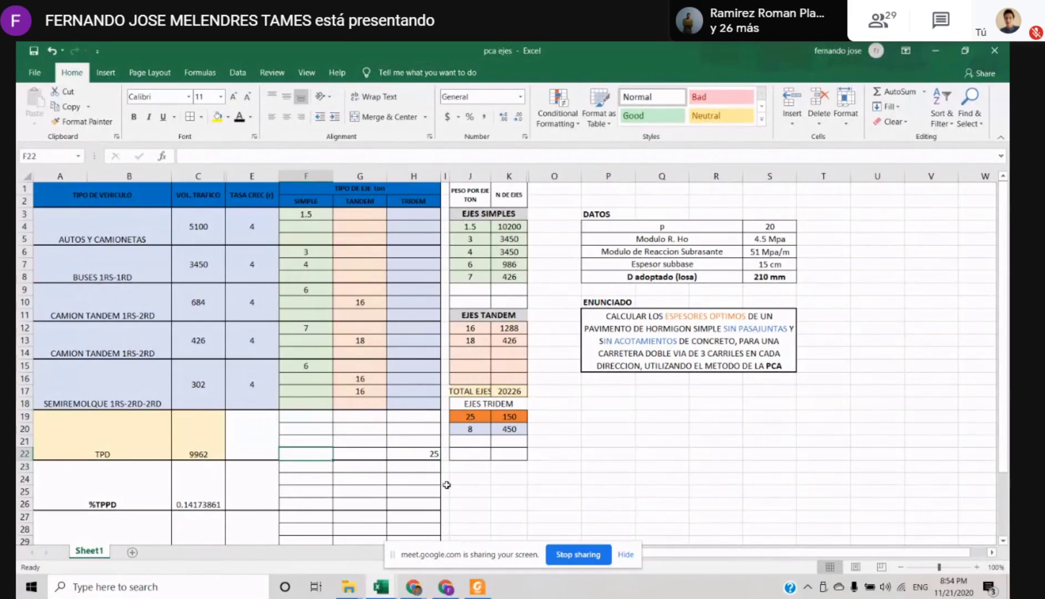
pyautogui.click(434, 455)
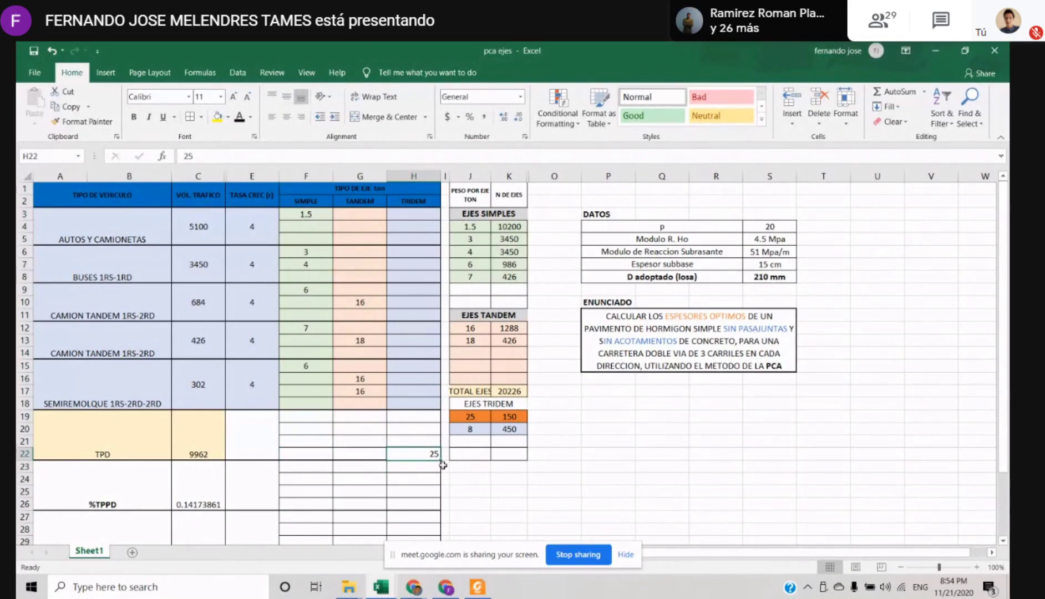
pyautogui.click(607, 478)
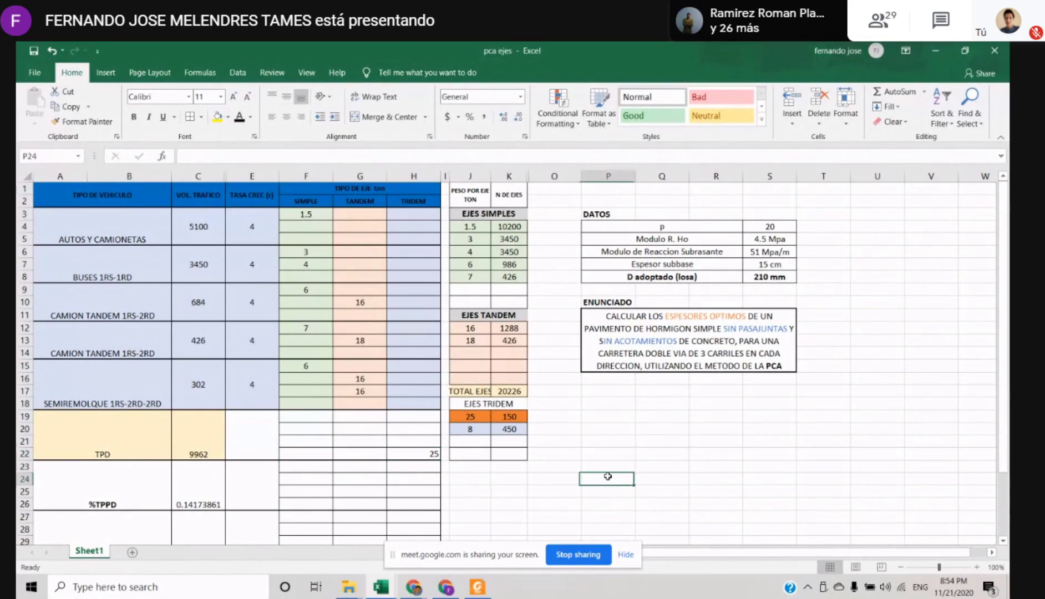
pyautogui.click(420, 455)
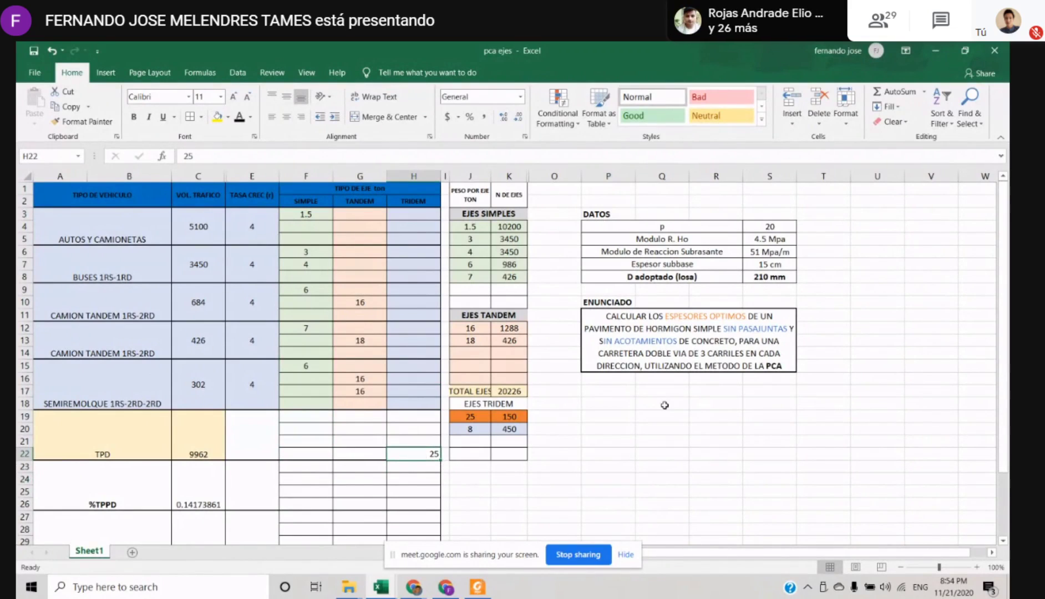
pyautogui.click(649, 431)
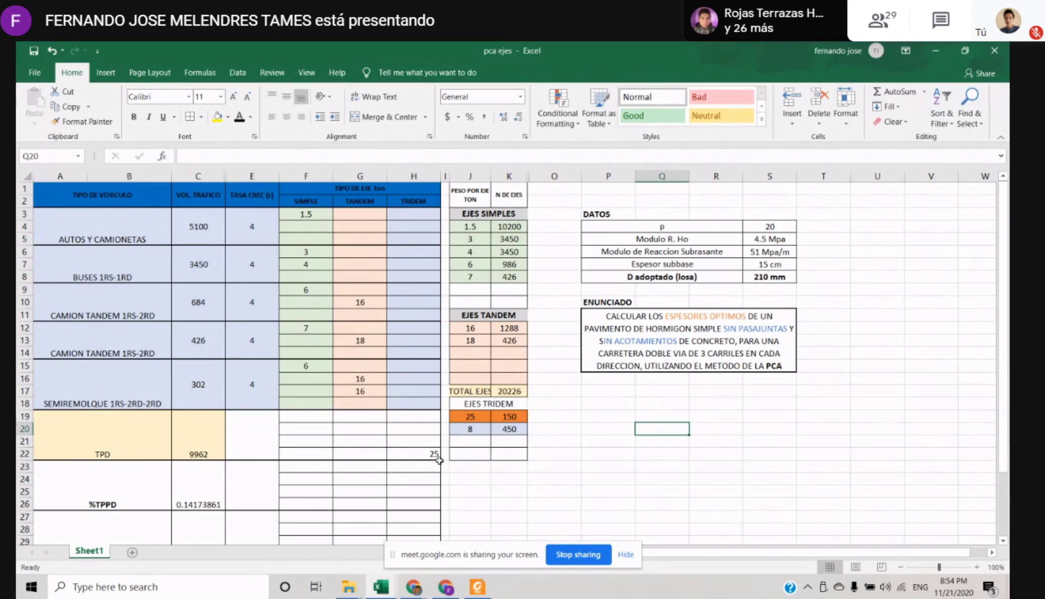
pyautogui.click(547, 453)
pyautogui.click(427, 454)
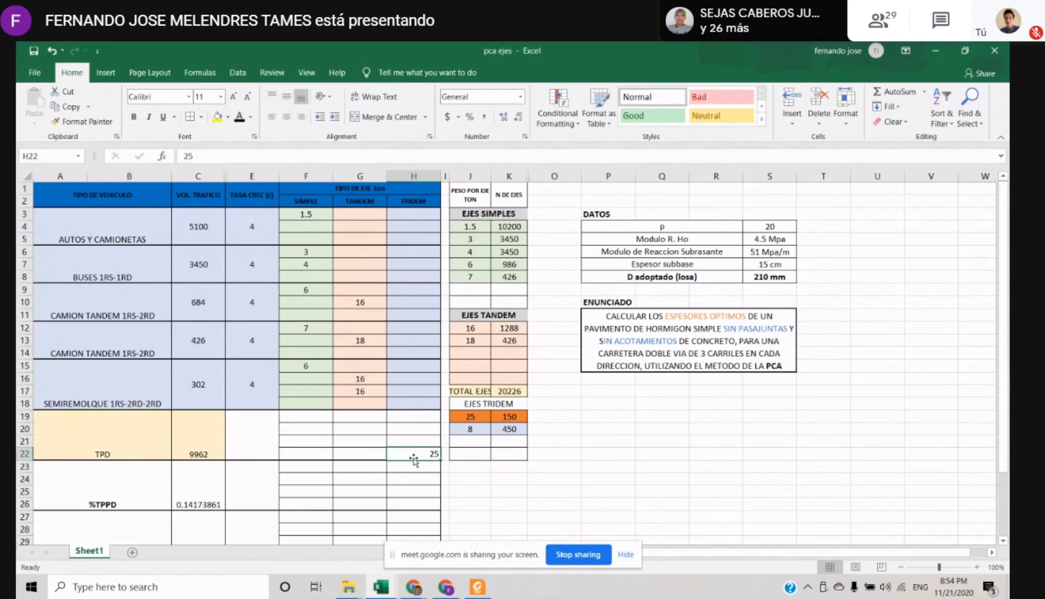
pyautogui.click(500, 452)
pyautogui.click(487, 420)
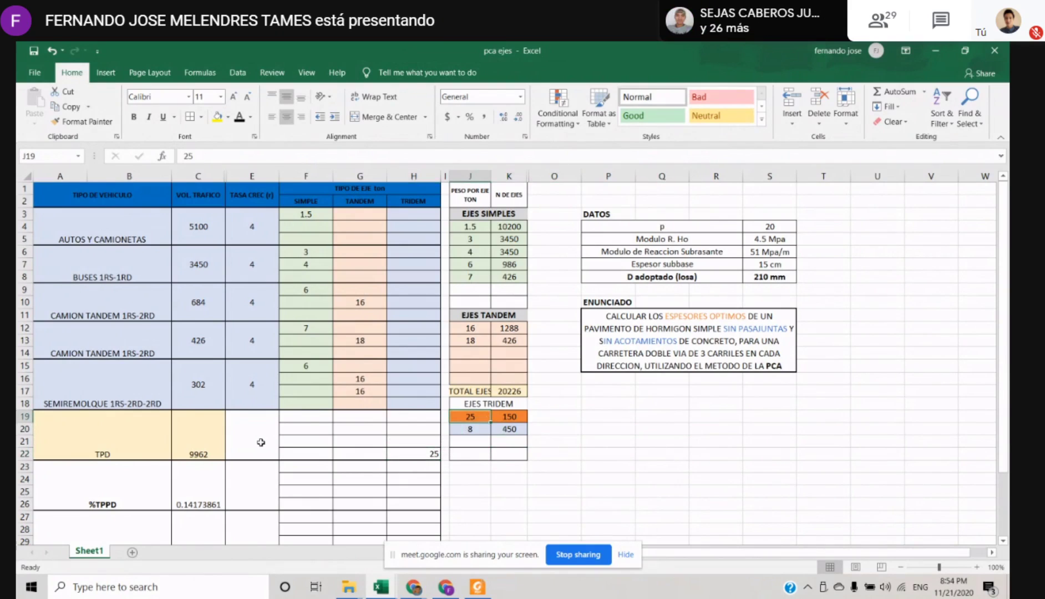
# Enter 150 in the merged cell E19 beside the TPD total
pyautogui.click(261, 442)
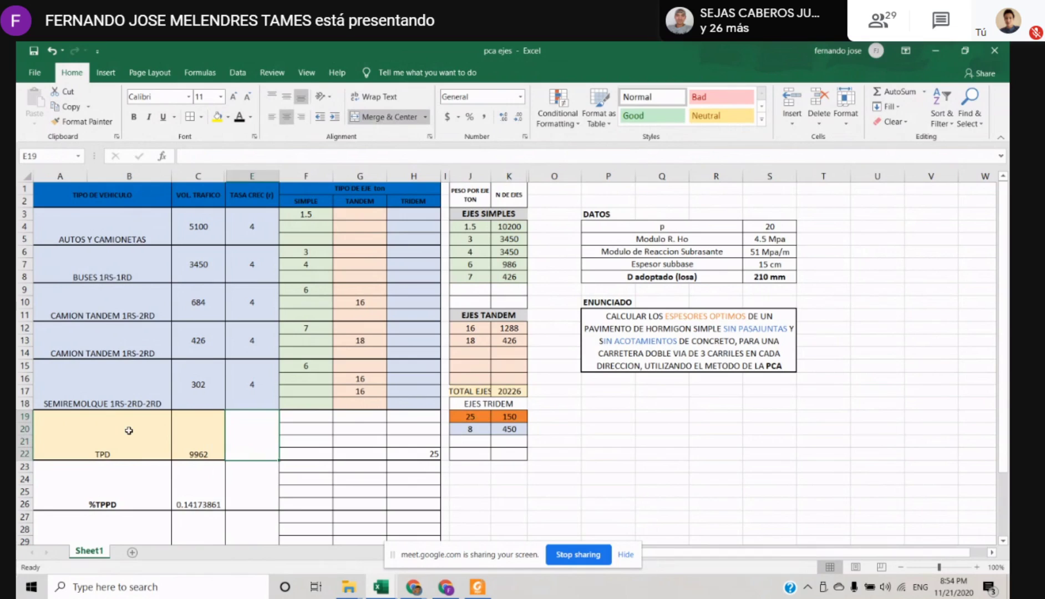
pyautogui.write('150')
pyautogui.press('Return')
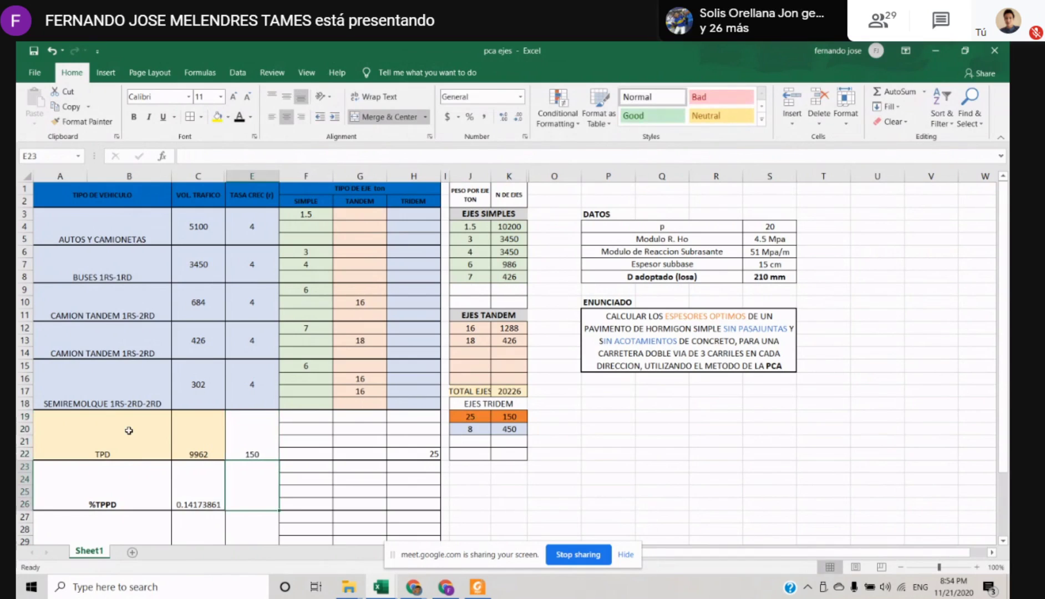
# Check the TPD sum in C19 against the VOL. TRAFICO values in C3:C18 and the entry in E19
pyautogui.click(186, 437)
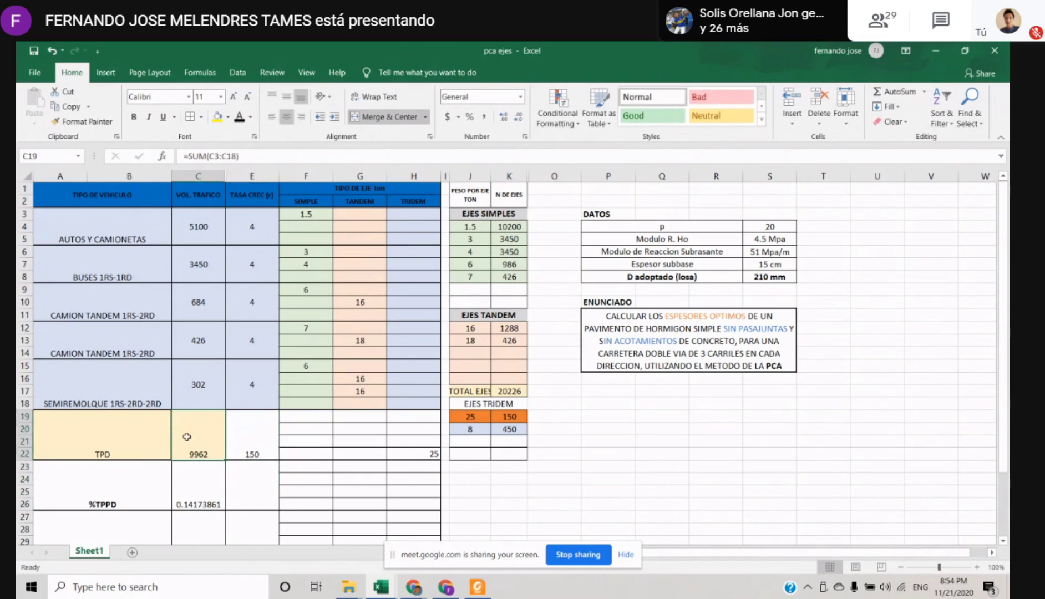
pyautogui.moveTo(197, 209); pyautogui.dragTo(198, 404)
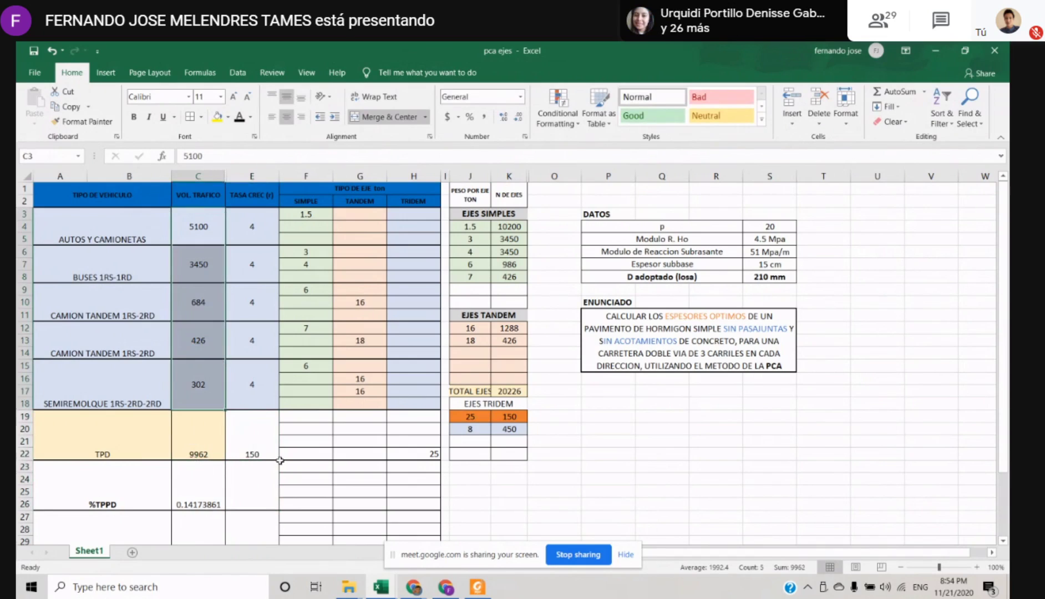
pyautogui.click(257, 440)
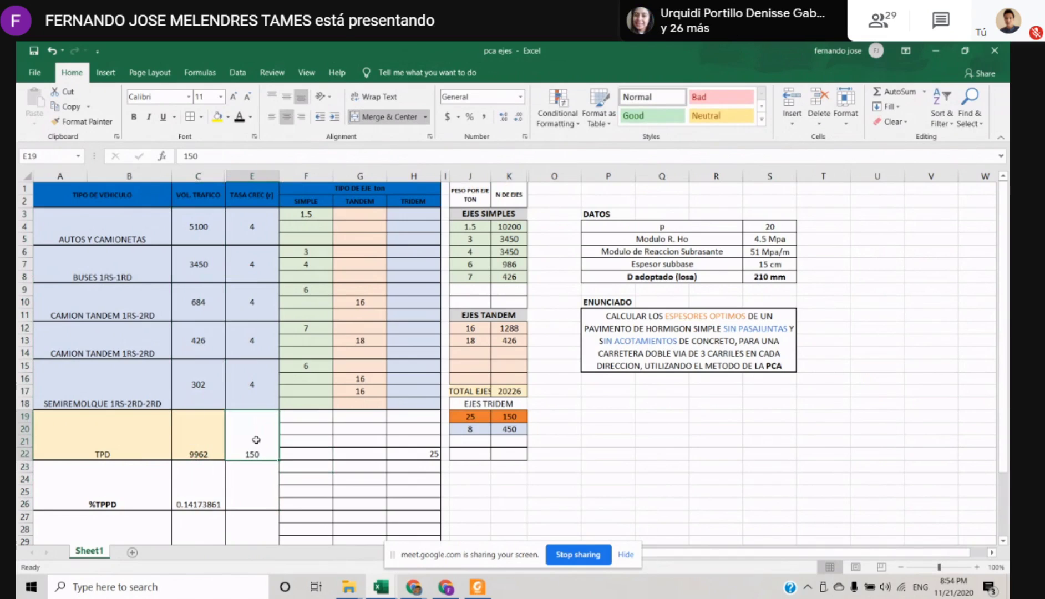
# Go through the EJES TRIDEM weights and axle counts in J19:K20, down to the empty row beneath them
pyautogui.press('Right')
pyautogui.press('Right')
pyautogui.press('Right')
pyautogui.press('Right')
pyautogui.press('Right')
pyautogui.press('Right')
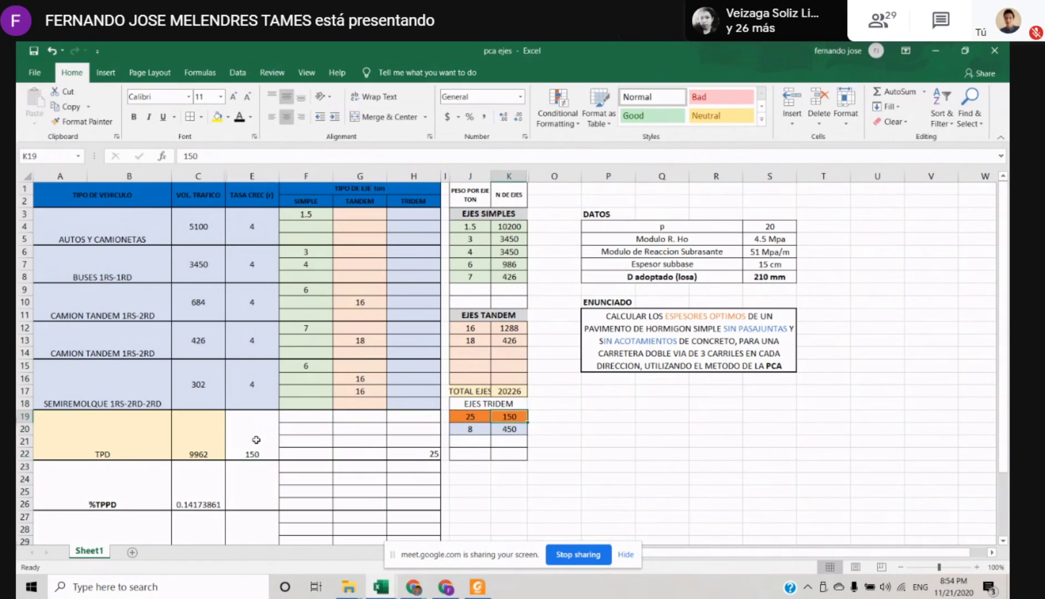
pyautogui.press('Left')
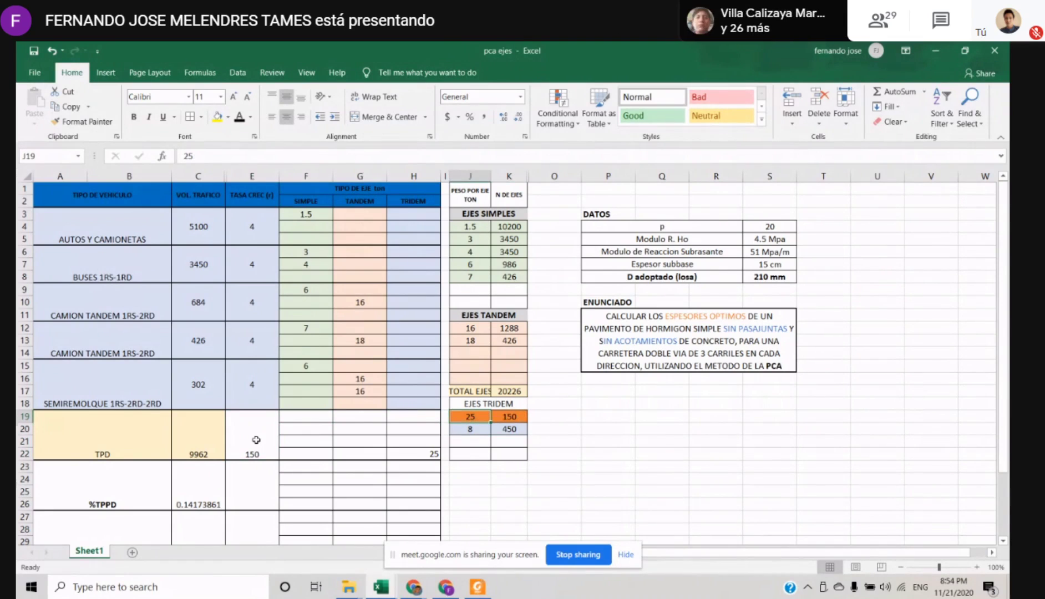
pyautogui.press('Down')
pyautogui.press('Up')
pyautogui.press('Right')
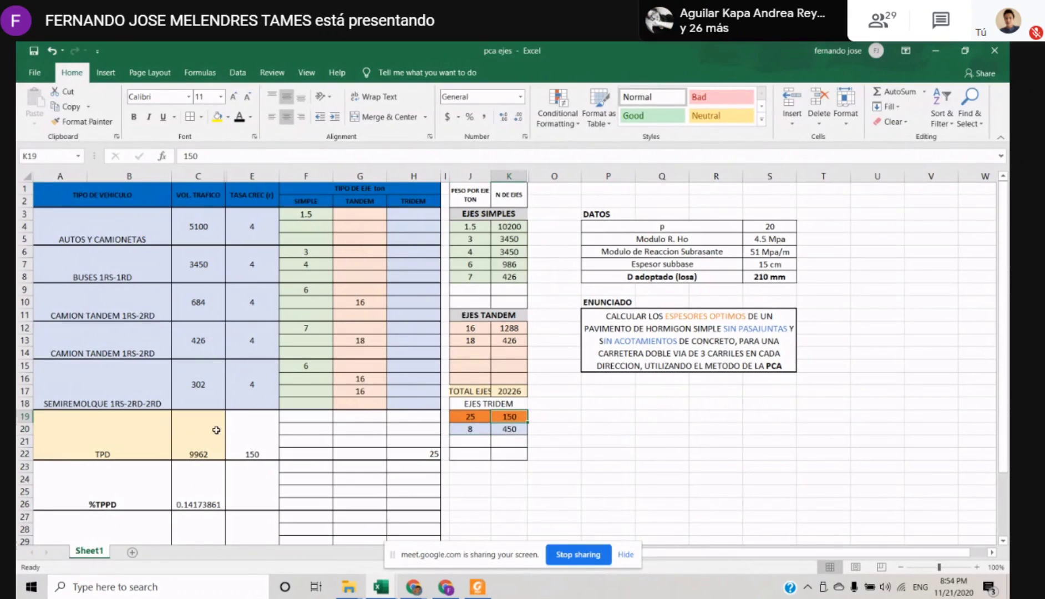
pyautogui.press('Down')
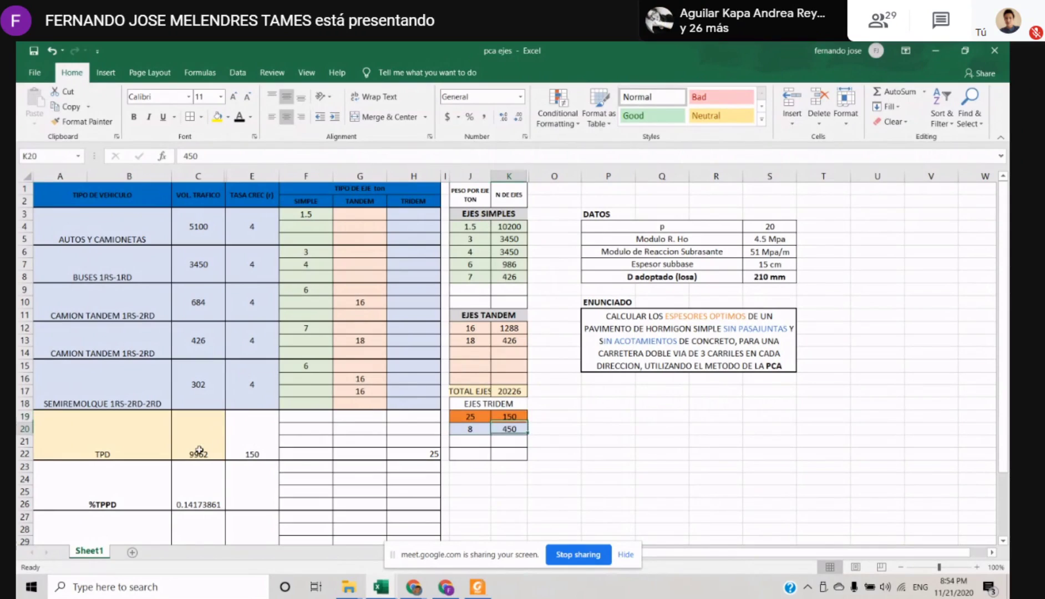
pyautogui.press('Left')
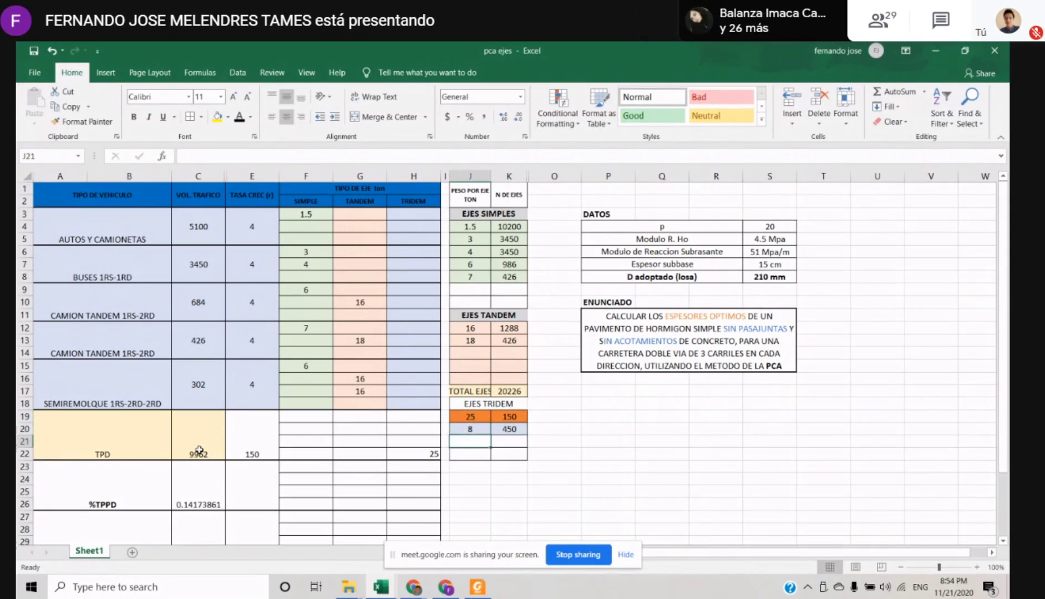
# Try the formula =J19/3 for the per-axle weight in J20, and put the value 8 back in the cell
pyautogui.write('=')
pyautogui.press('Up')
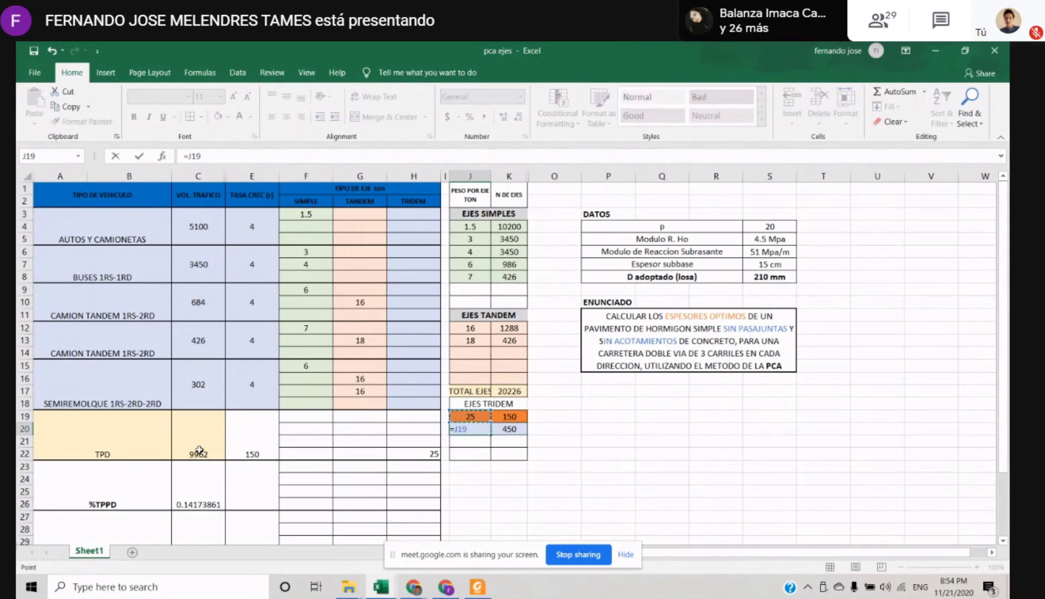
pyautogui.write('/3')
pyautogui.press('Return')
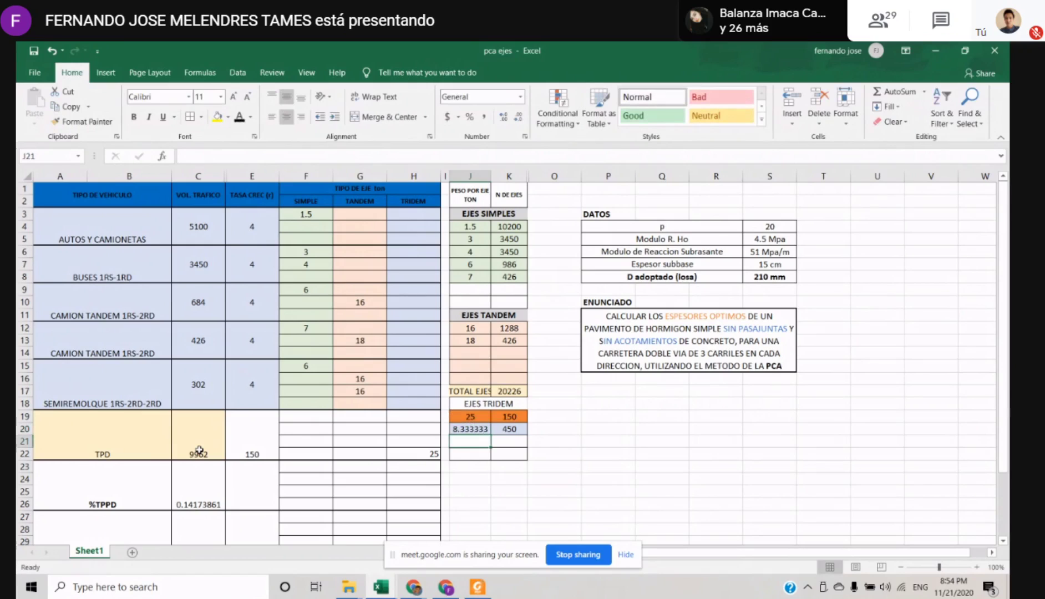
pyautogui.hotkey('ctrl', 'z')
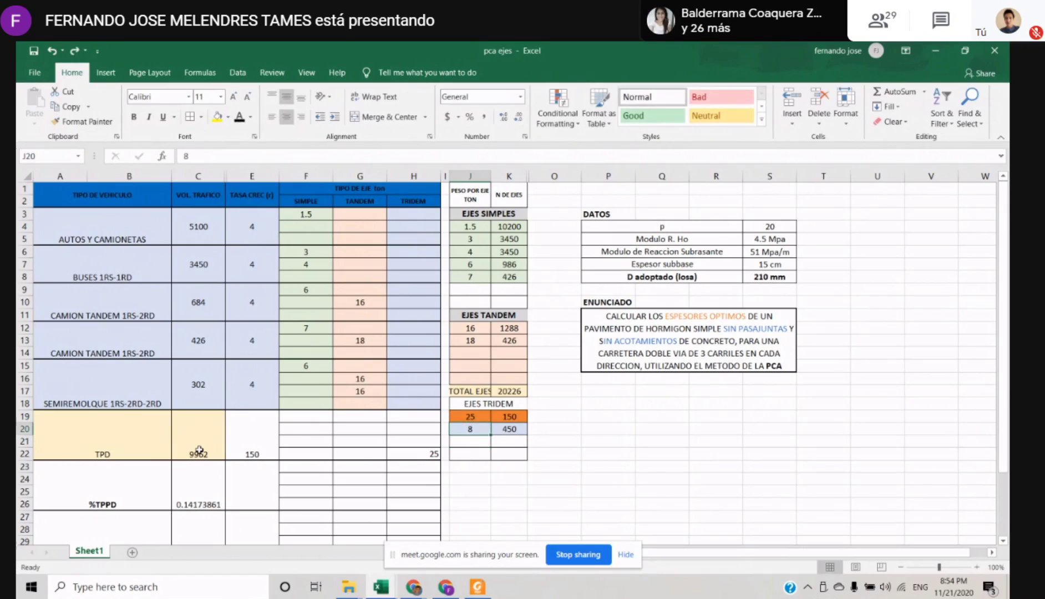
pyautogui.click(75, 50)
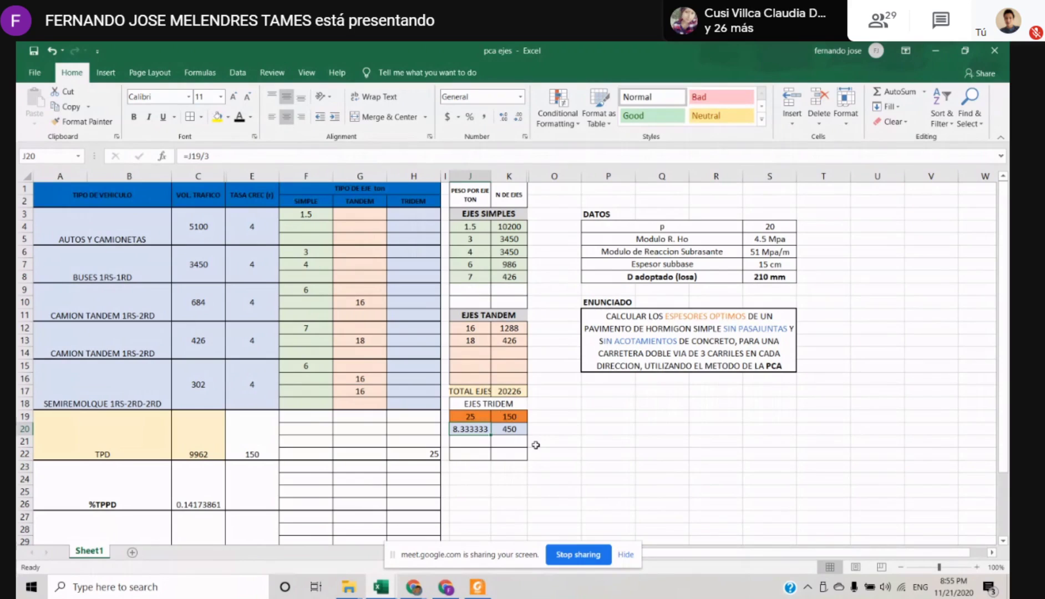
pyautogui.write('8')
pyautogui.press('Return')
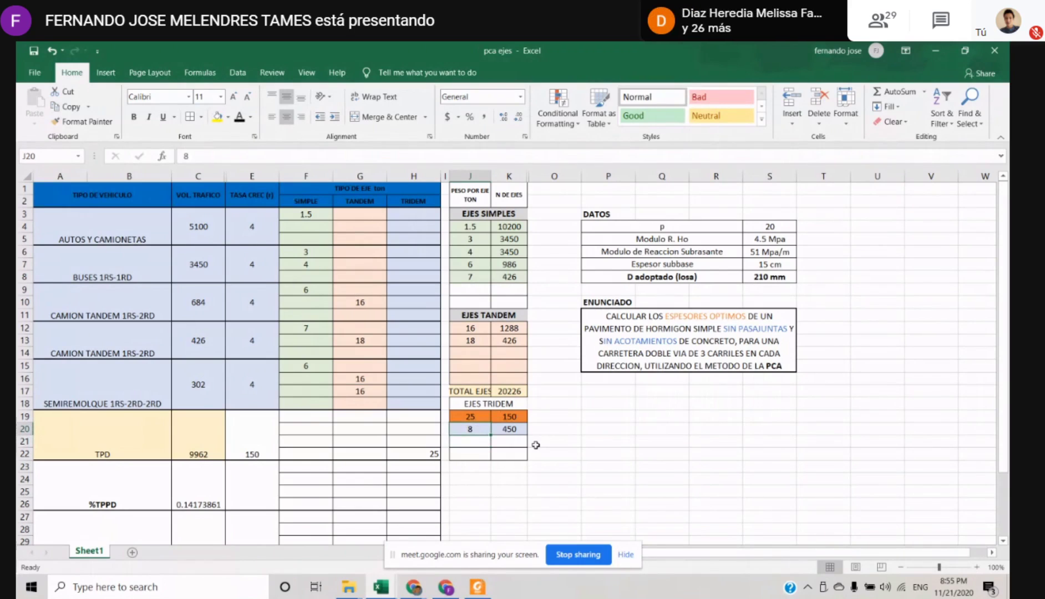
# Compare the weights in J19 and J20 with their axle counts in K19 and K20 under EJES TRIDEM
pyautogui.press('Up')
pyautogui.press('Up')
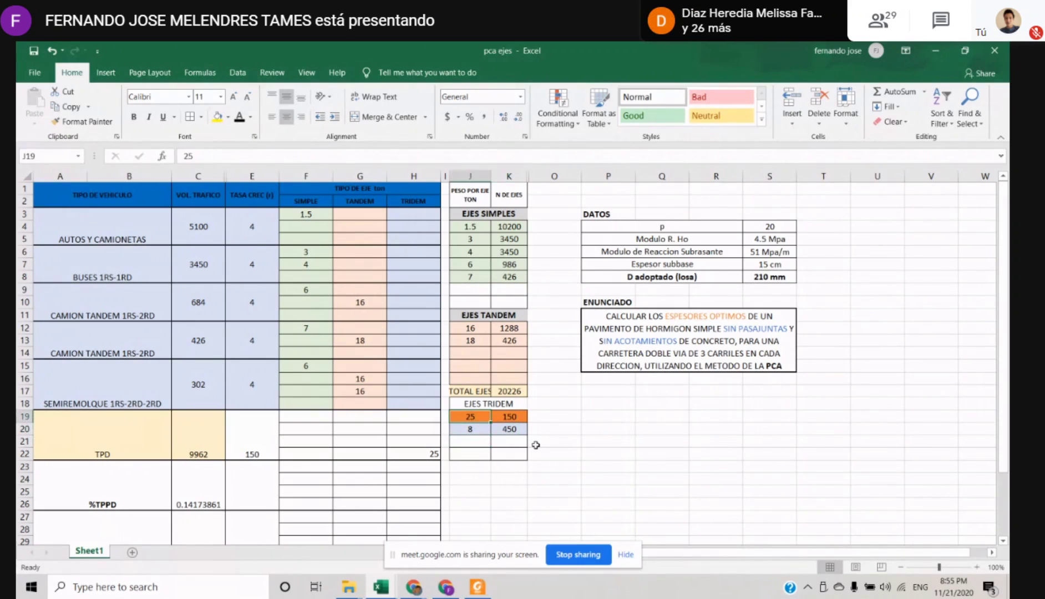
pyautogui.press('Down')
pyautogui.press('Up')
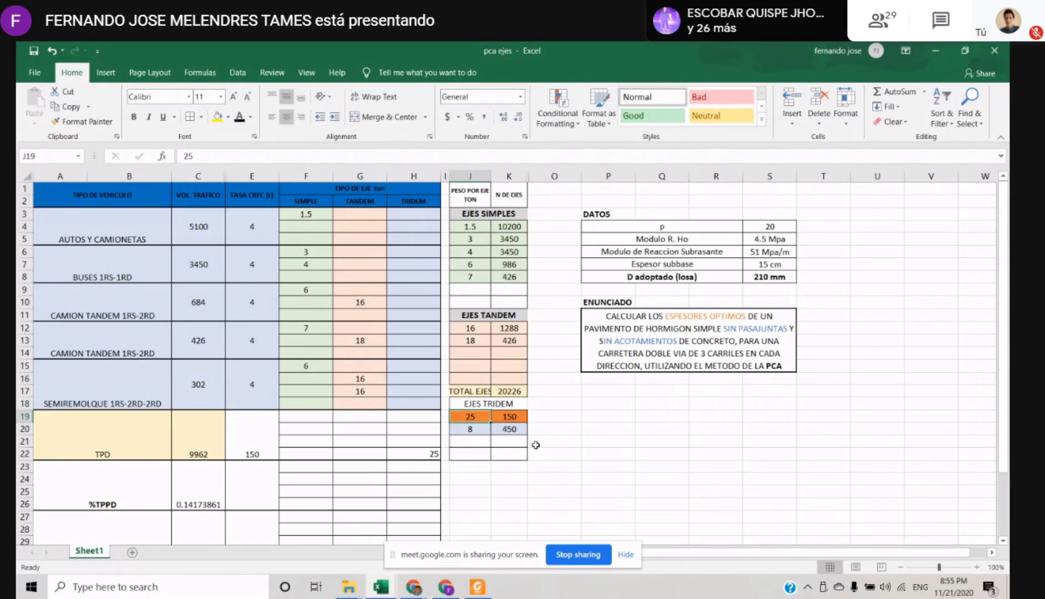
pyautogui.press('Down')
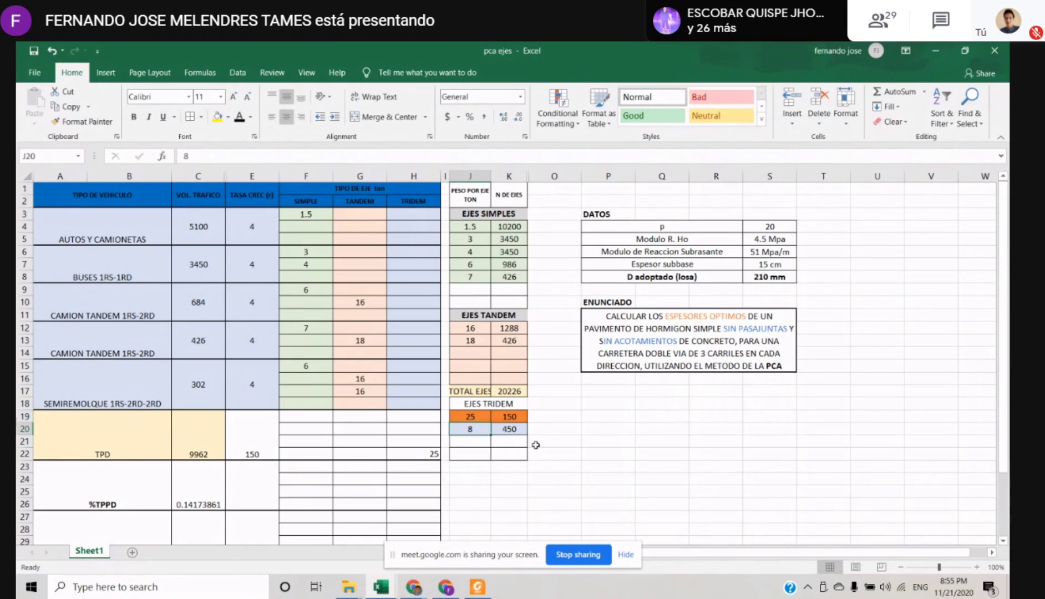
pyautogui.press('Right')
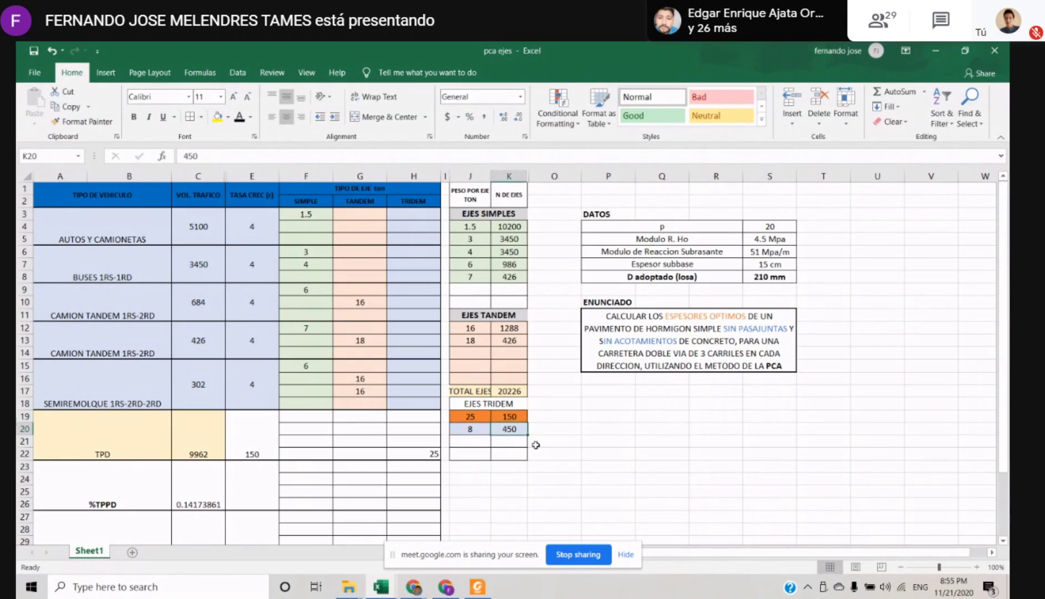
pyautogui.press('Up')
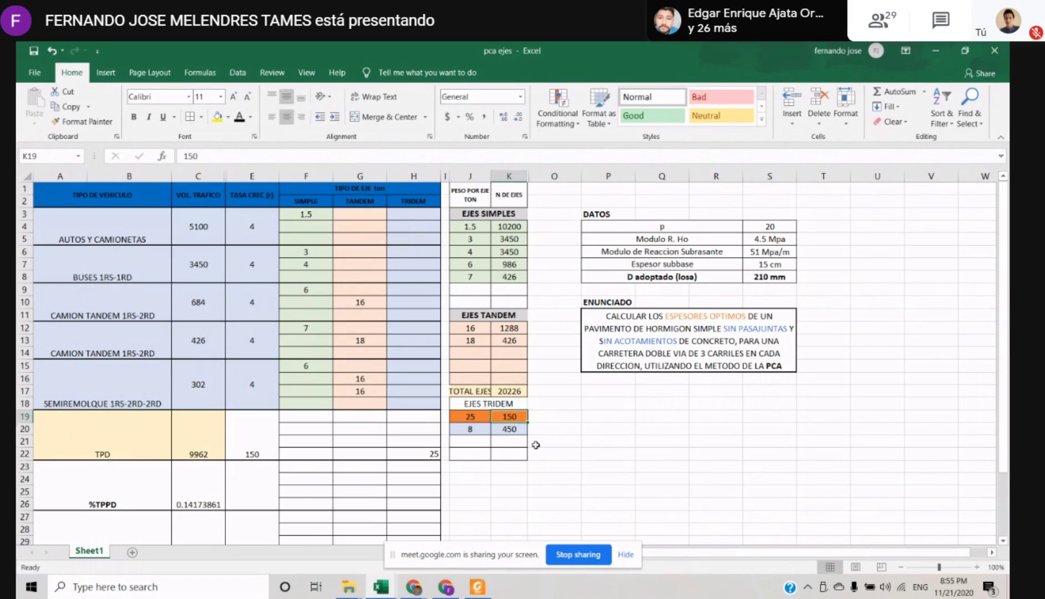
pyautogui.press('Down')
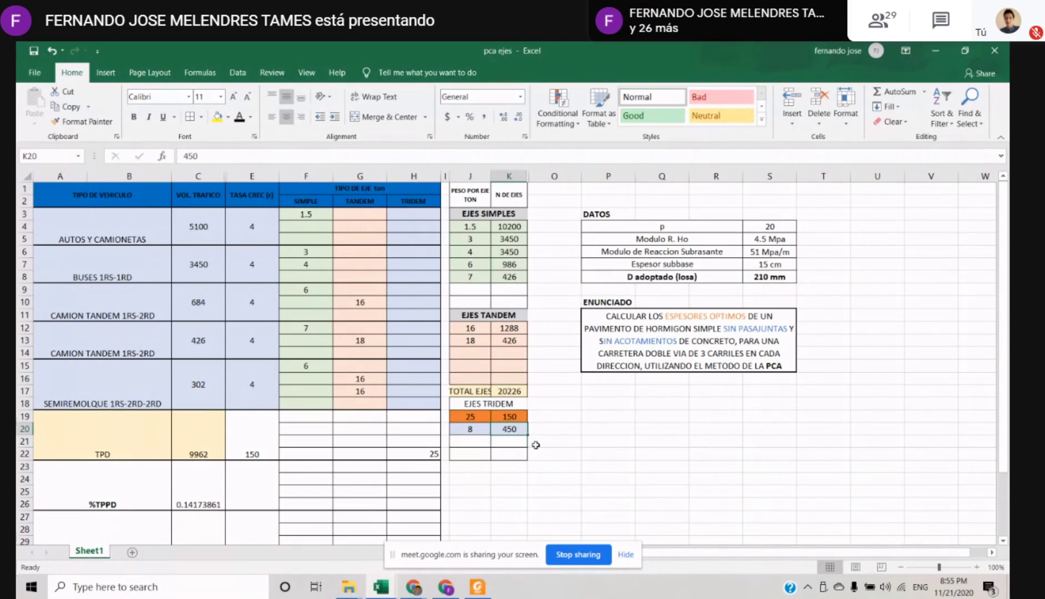
pyautogui.press('Left')
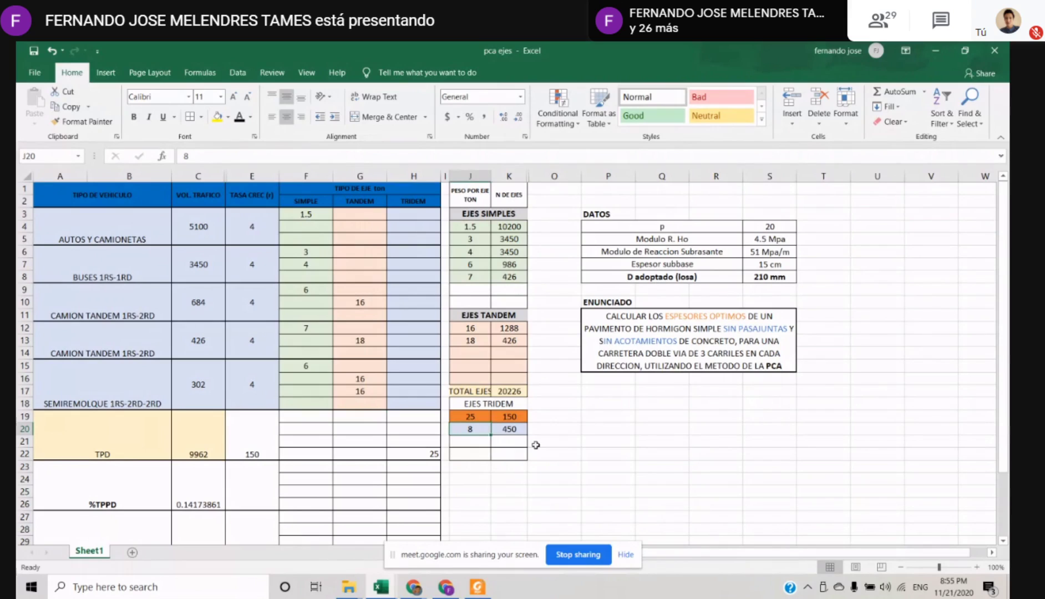
pyautogui.press('Right')
pyautogui.press('Up')
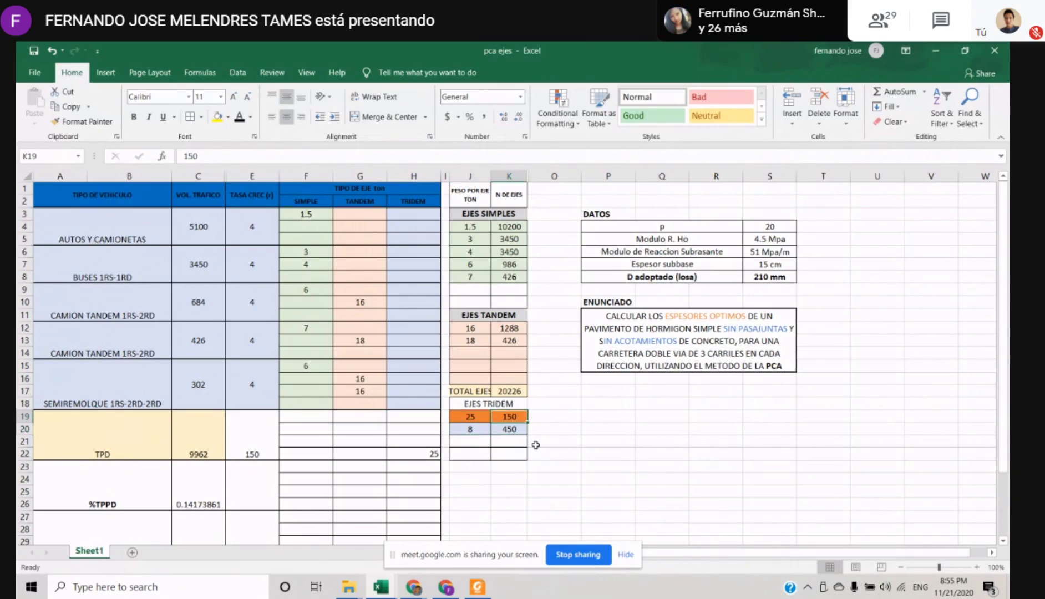
pyautogui.press('Left')
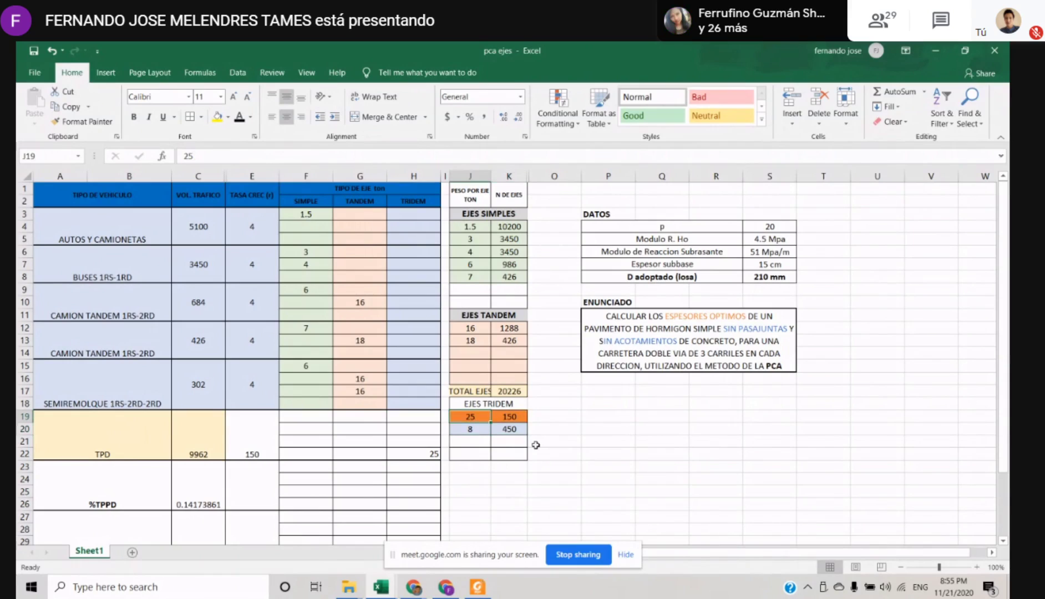
pyautogui.press('Down')
pyautogui.press('Right')
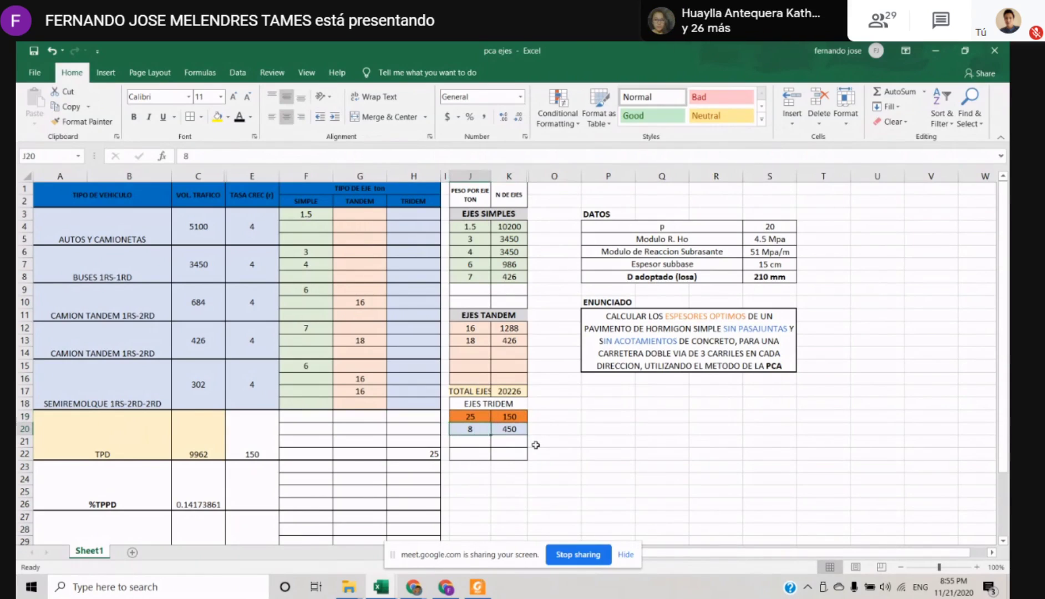
pyautogui.press('Left')
pyautogui.press('Right')
pyautogui.press('Up')
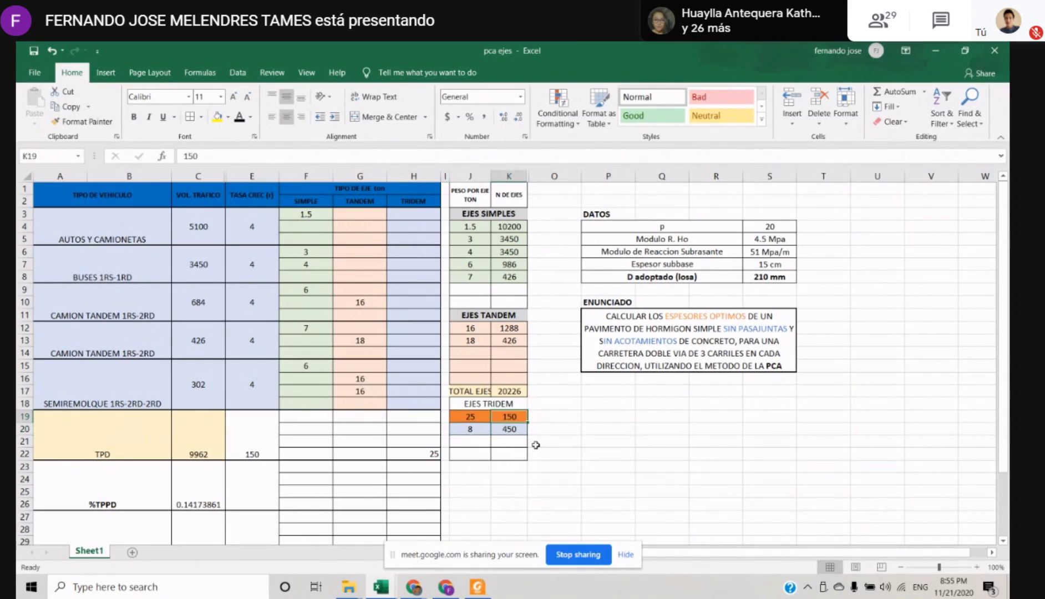
pyautogui.press('Left')
pyautogui.press('Right')
pyautogui.press('Left')
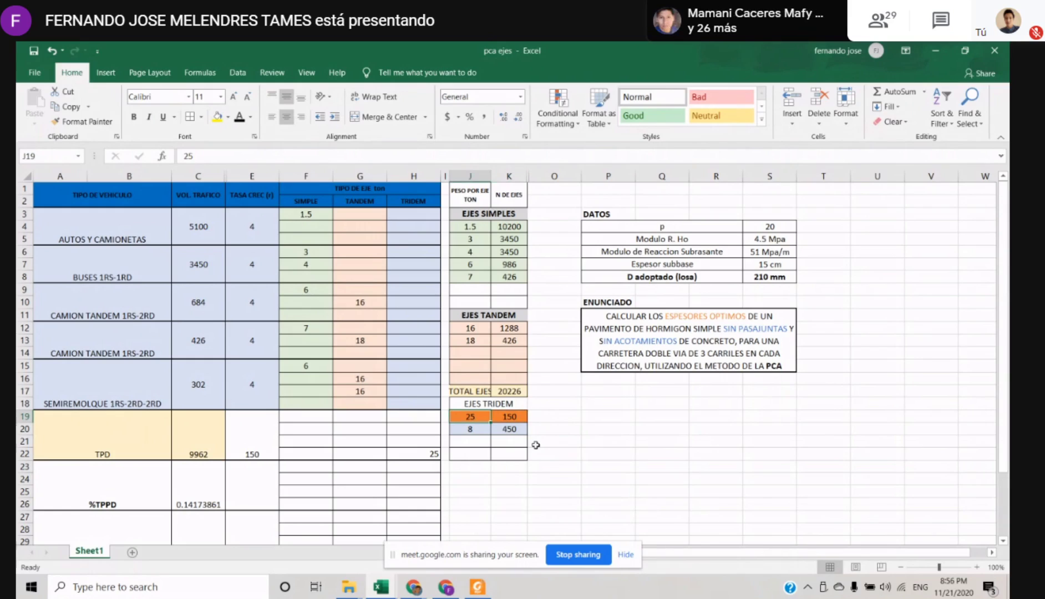
pyautogui.press('Right')
pyautogui.press('Left')
pyautogui.press('Right')
pyautogui.press('Down')
pyautogui.press('Left')
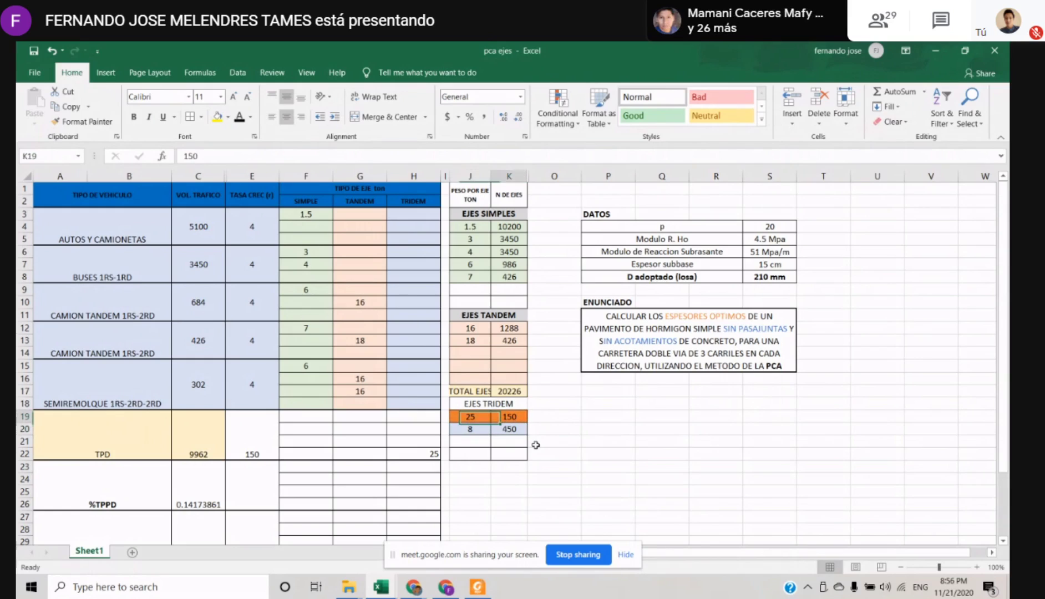
pyautogui.press('Down')
pyautogui.press('Up')
pyautogui.press('Right')
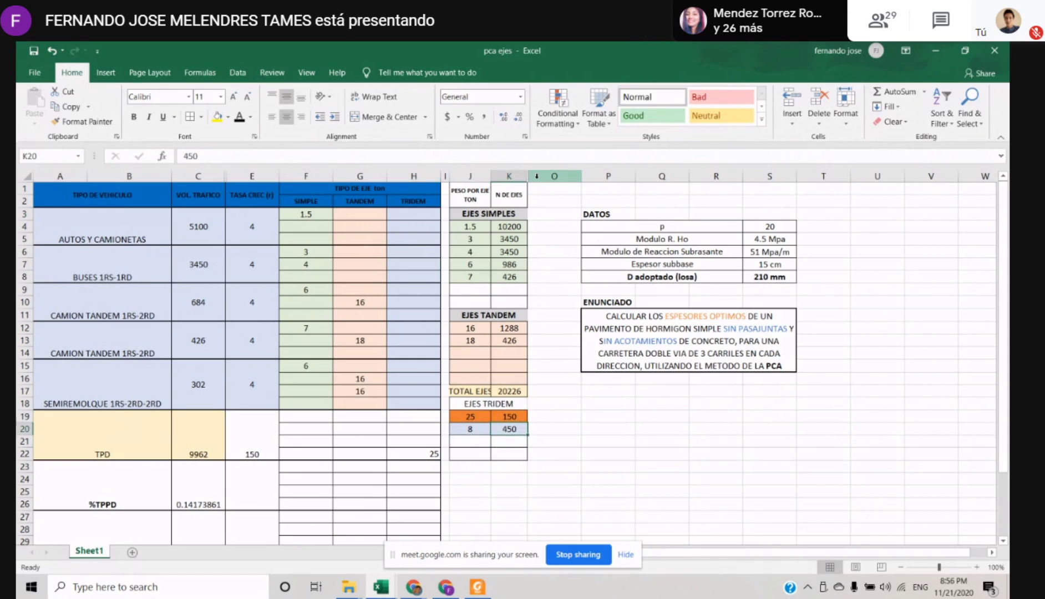
pyautogui.moveTo(555, 176); pyautogui.dragTo(522, 176)
pyautogui.rightClick(519, 176)
pyautogui.press('Escape')
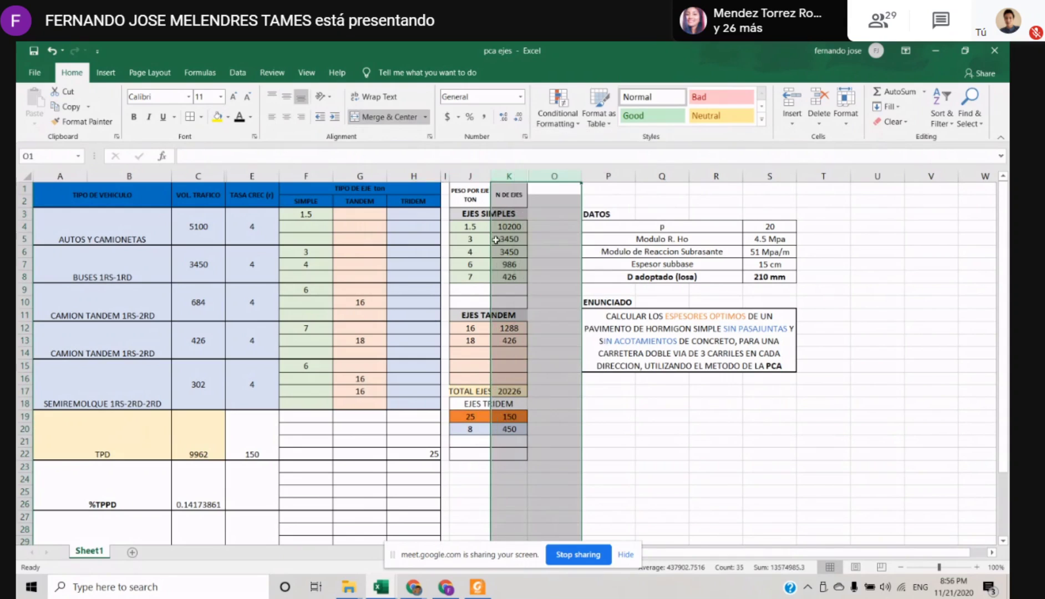
pyautogui.click(479, 454)
pyautogui.moveTo(508, 193); pyautogui.dragTo(522, 418)
pyautogui.click(502, 368)
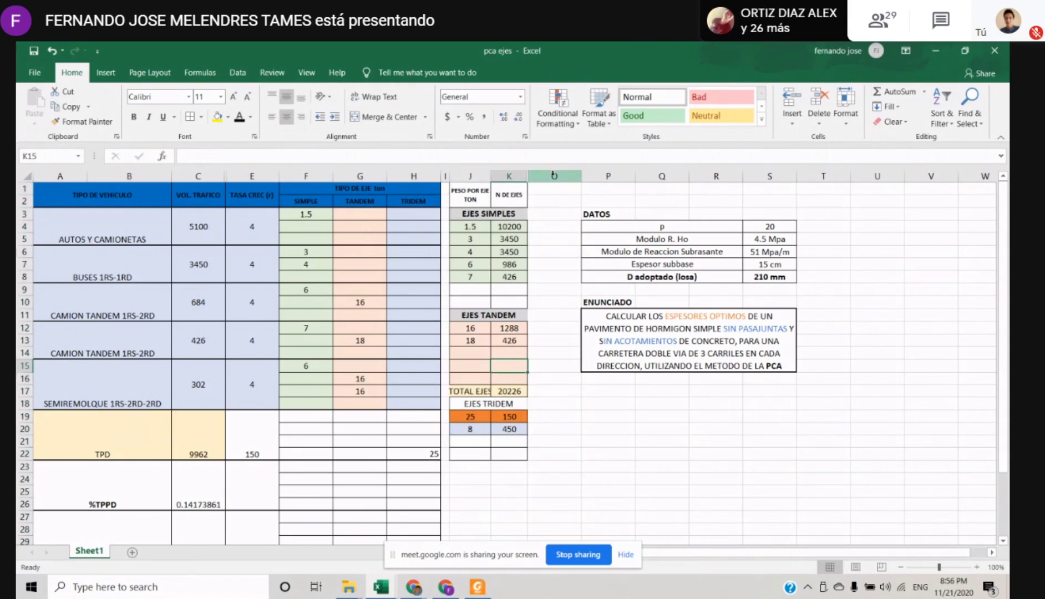
# Unhide the columns between K and O
pyautogui.moveTo(553, 177); pyautogui.dragTo(510, 177)
pyautogui.rightClick(511, 176)
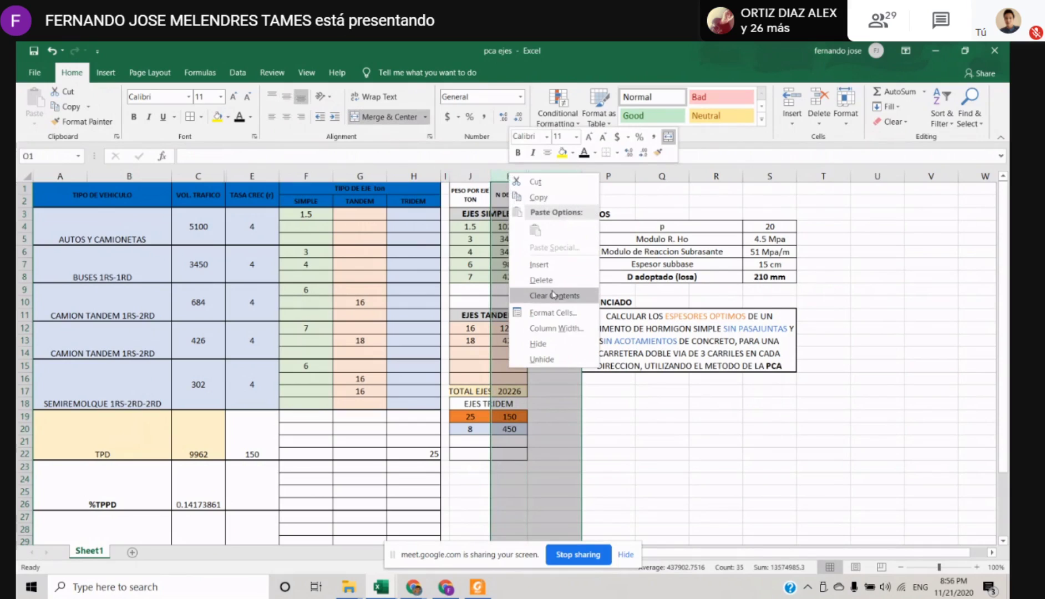
pyautogui.click(542, 359)
pyautogui.click(635, 237)
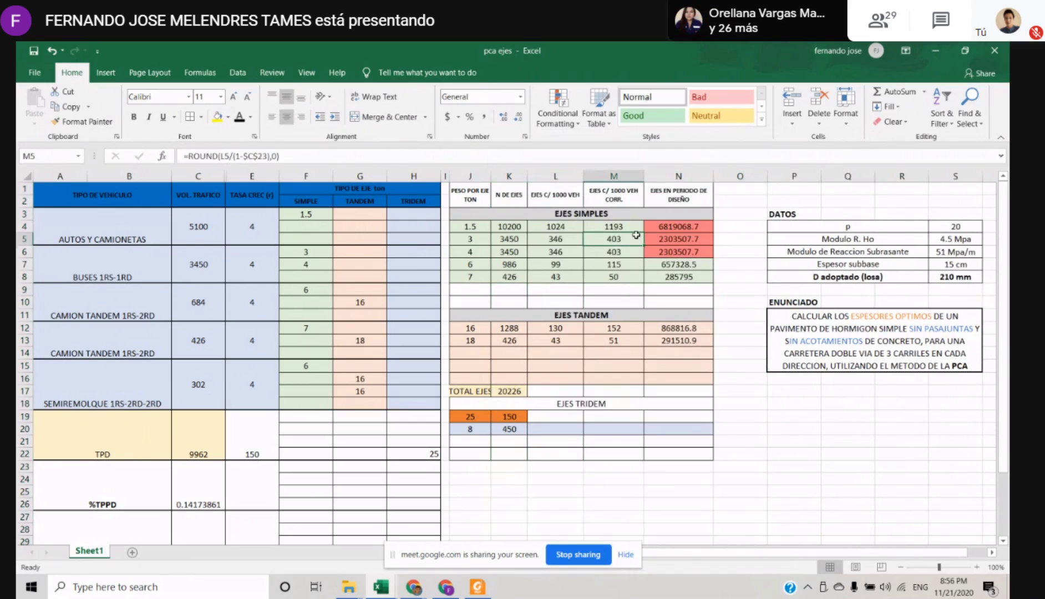
# Examine the EJES SIMPLES formulas for axles per 1000 vehicles, corrected axles and design-period axles, down to the EJES TANDEM heading
pyautogui.press('Right')
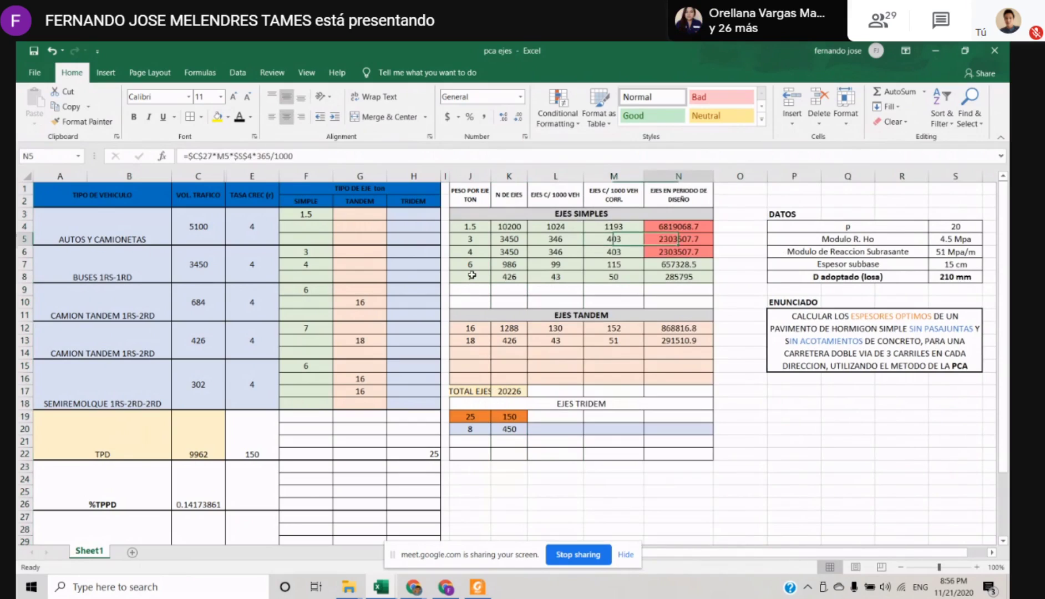
pyautogui.press('Up')
pyautogui.press('Left')
pyautogui.press('Left')
pyautogui.press('Down')
pyautogui.press('Down')
pyautogui.press('Left')
pyautogui.press('Right')
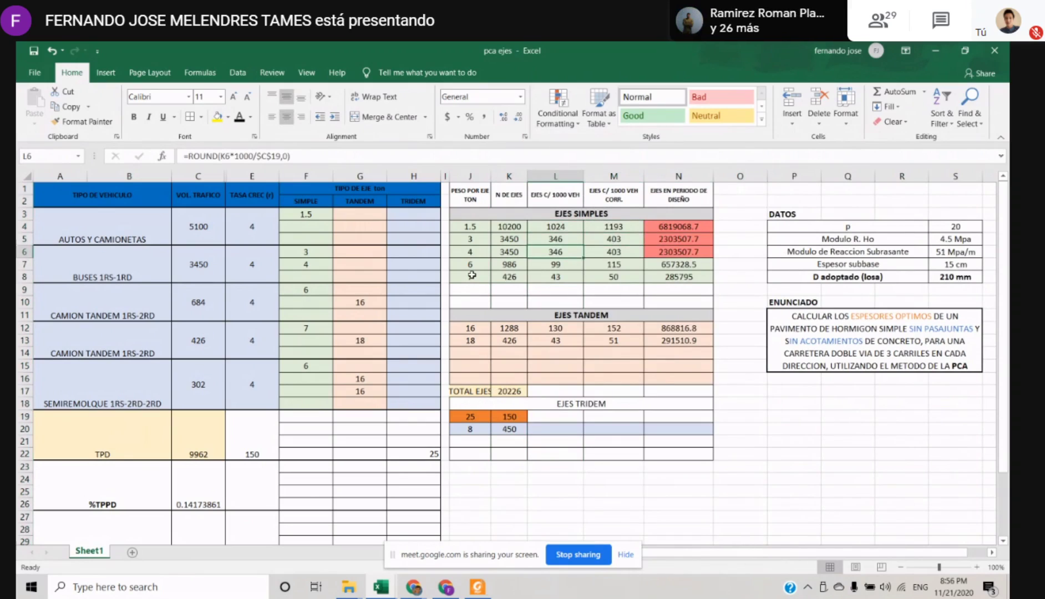
pyautogui.press('Down')
pyautogui.press('Down')
pyautogui.press('Down')
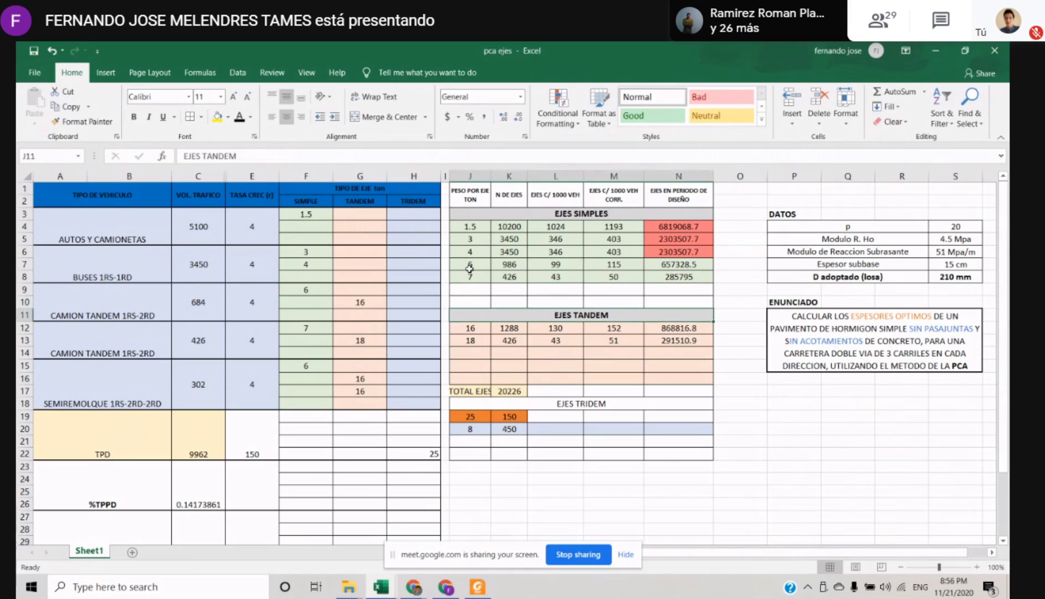
pyautogui.press('Up')
pyautogui.press('Up')
pyautogui.press('Up')
pyautogui.press('Up')
pyautogui.press('Up')
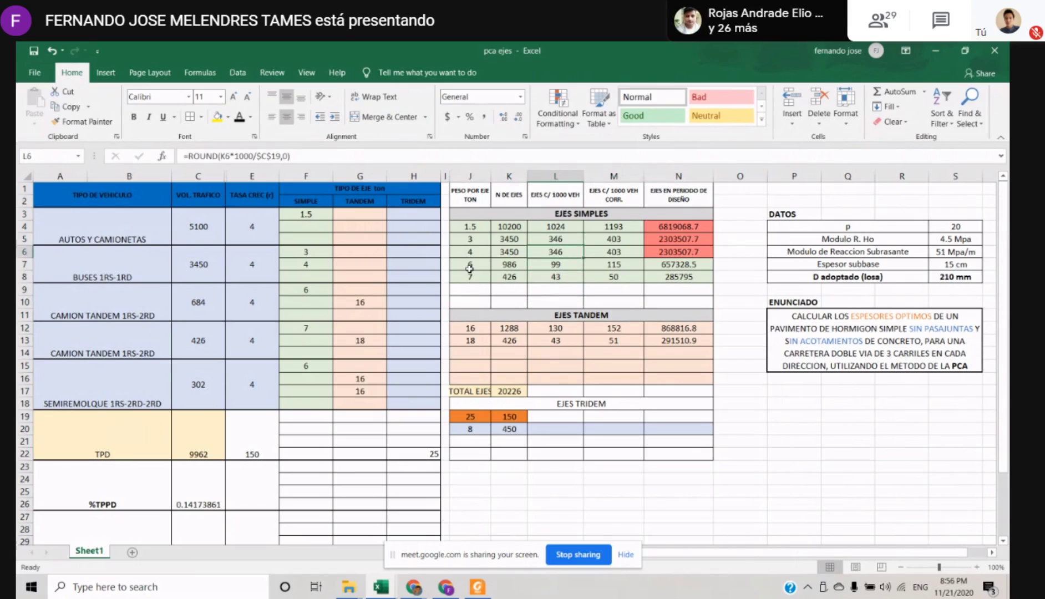
# Check the N DE EJES formulas in K6 and K7 against the axle weights beside them
pyautogui.press('Down')
pyautogui.press('Down')
pyautogui.press('Down')
pyautogui.press('Left')
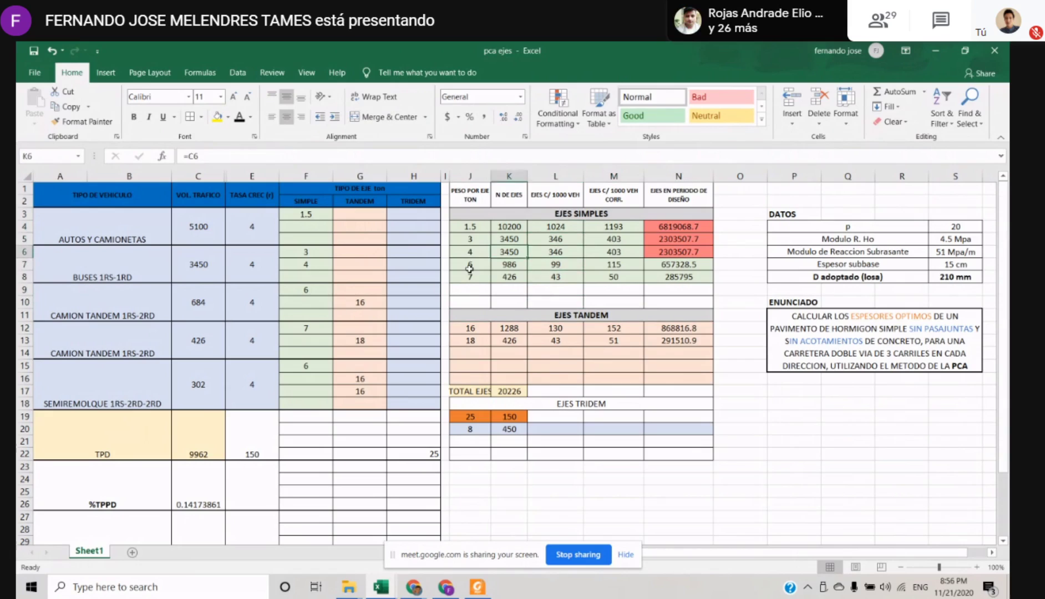
pyautogui.press('Left')
pyautogui.press('Right')
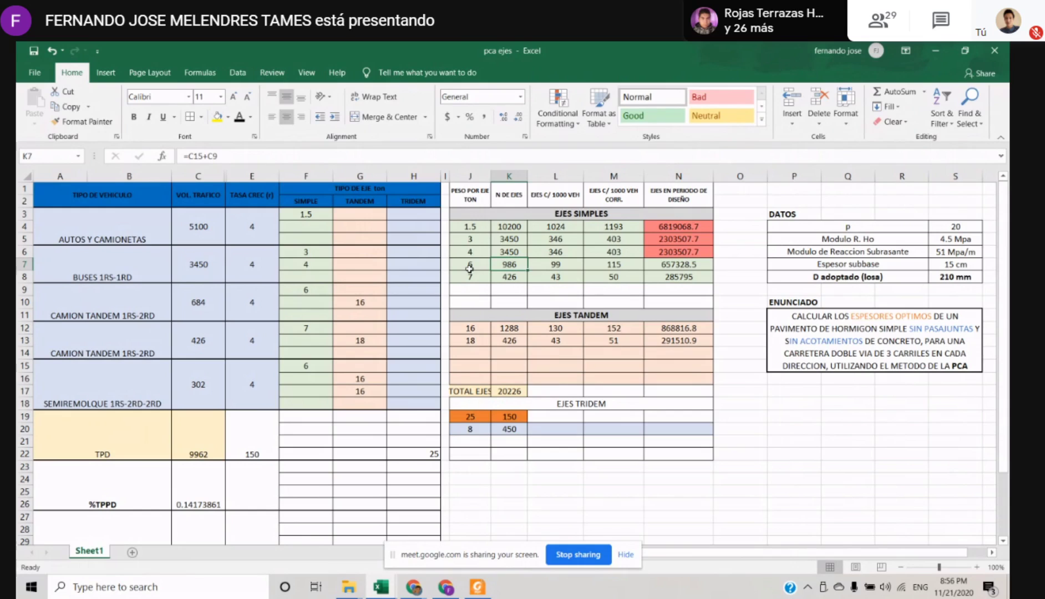
# Admit the waiting participant to the Google Meet call and return to the pca ejes workbook in Excel
pyautogui.click(445, 586)
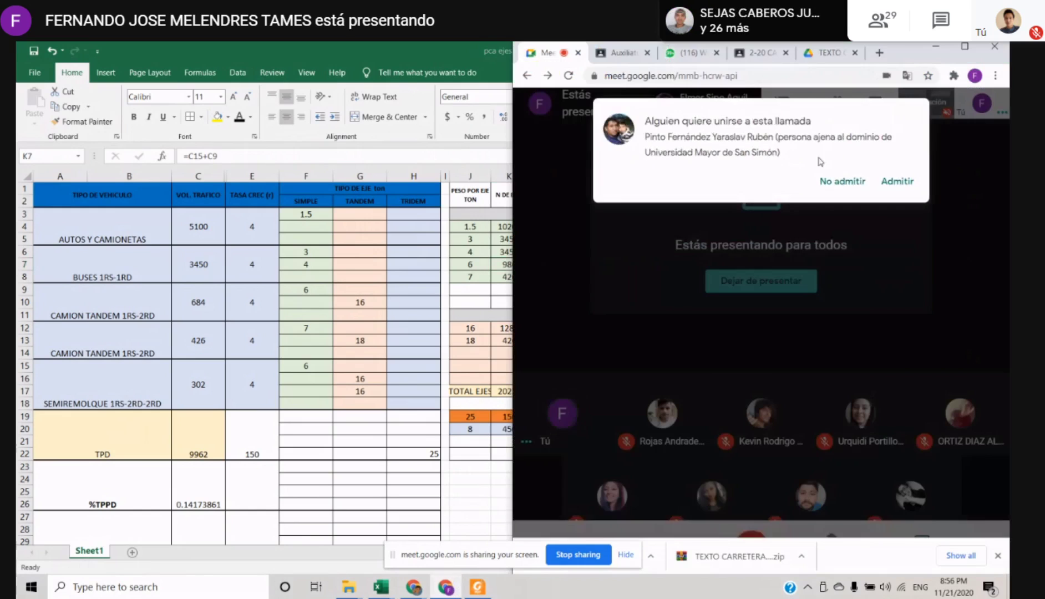
pyautogui.click(897, 181)
pyautogui.hotkey('alt', 'Tab')
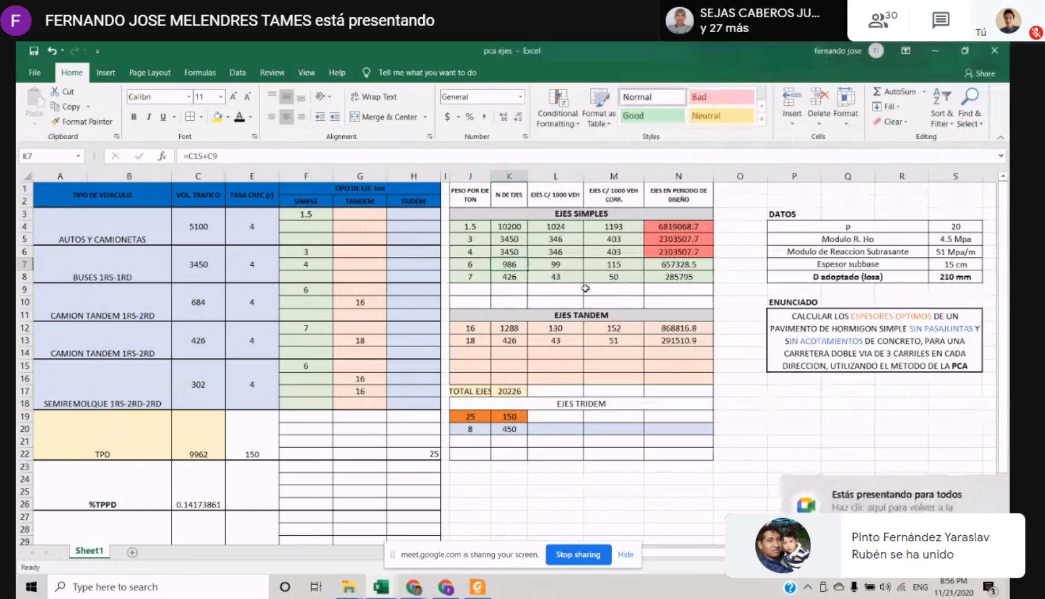
# Review the corrected axle formula in M6 and the weight and axle count of the first simple axle row in J4:K4
pyautogui.press('Right')
pyautogui.press('Right')
pyautogui.press('Up')
pyautogui.hotkey('shift', 'Down')
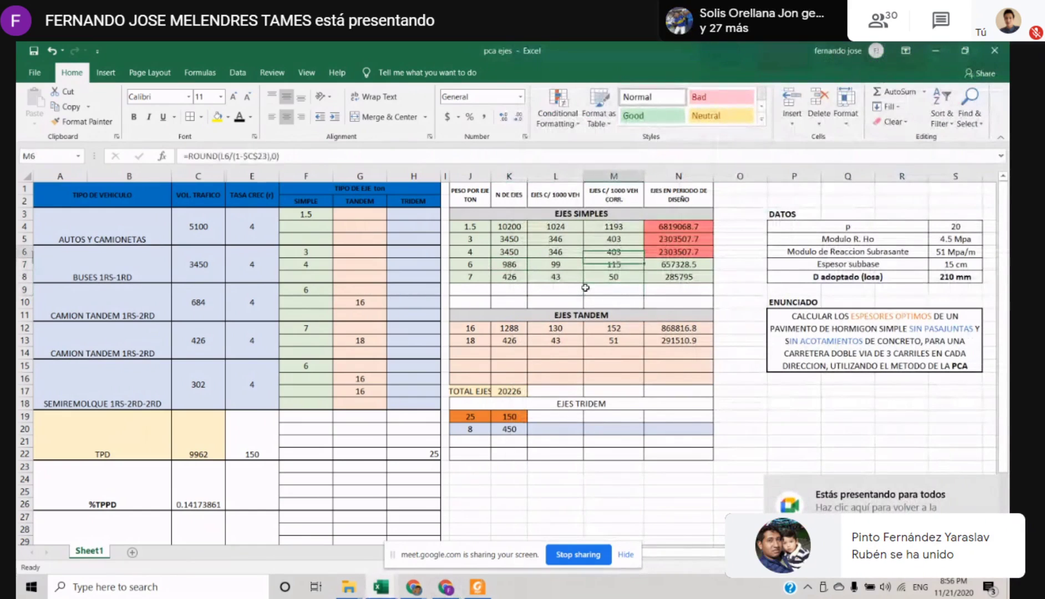
pyautogui.press('Left')
pyautogui.press('Left')
pyautogui.press('Up')
pyautogui.press('Up')
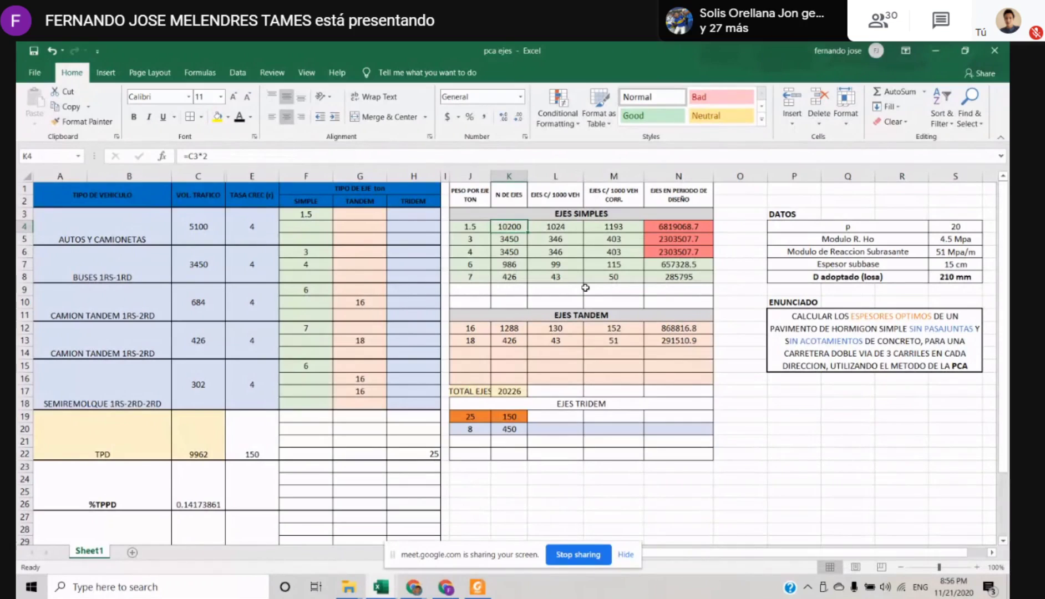
pyautogui.press('Left')
pyautogui.press('Right')
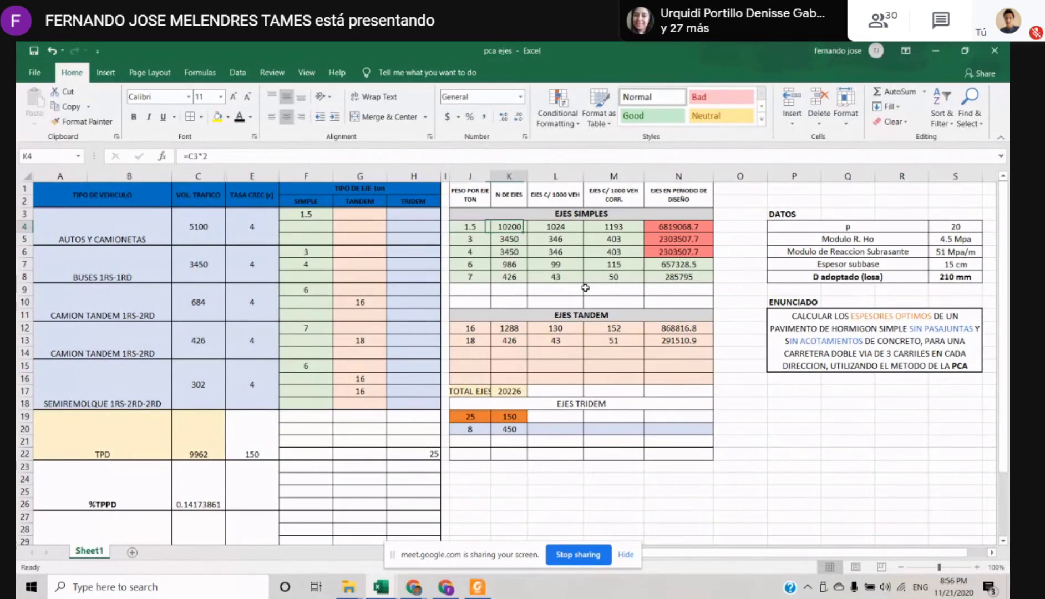
pyautogui.press('Left')
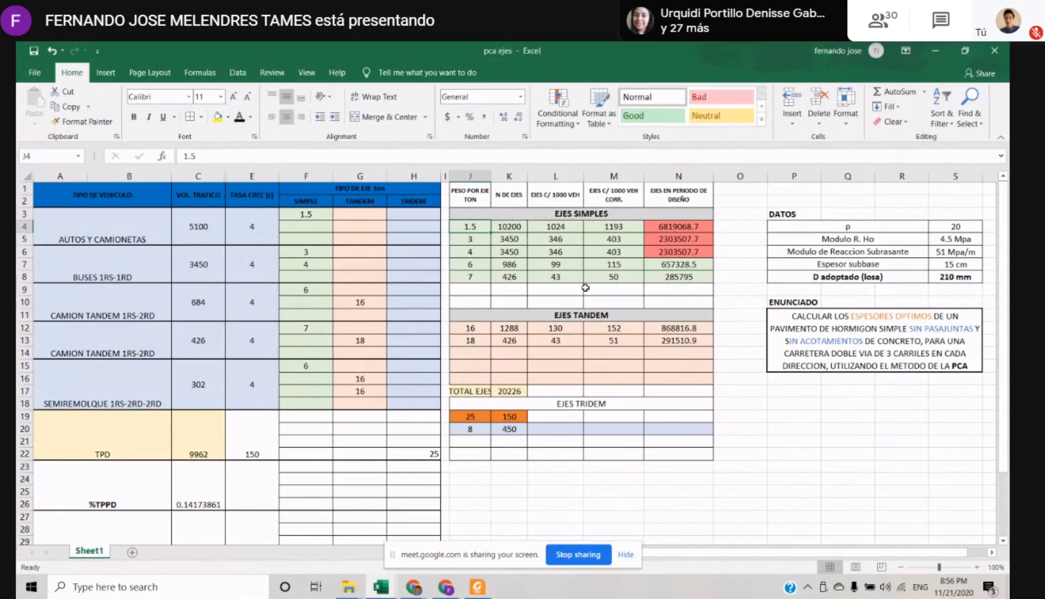
# Extend the TPD label in A19 so that it reads TPDA
pyautogui.press('Down')
pyautogui.press('Down')
pyautogui.press('Down')
pyautogui.press('Down')
pyautogui.press('Down')
pyautogui.press('Down')
pyautogui.press('Down')
pyautogui.press('Home')
pyautogui.press('Down')
pyautogui.press('Down')
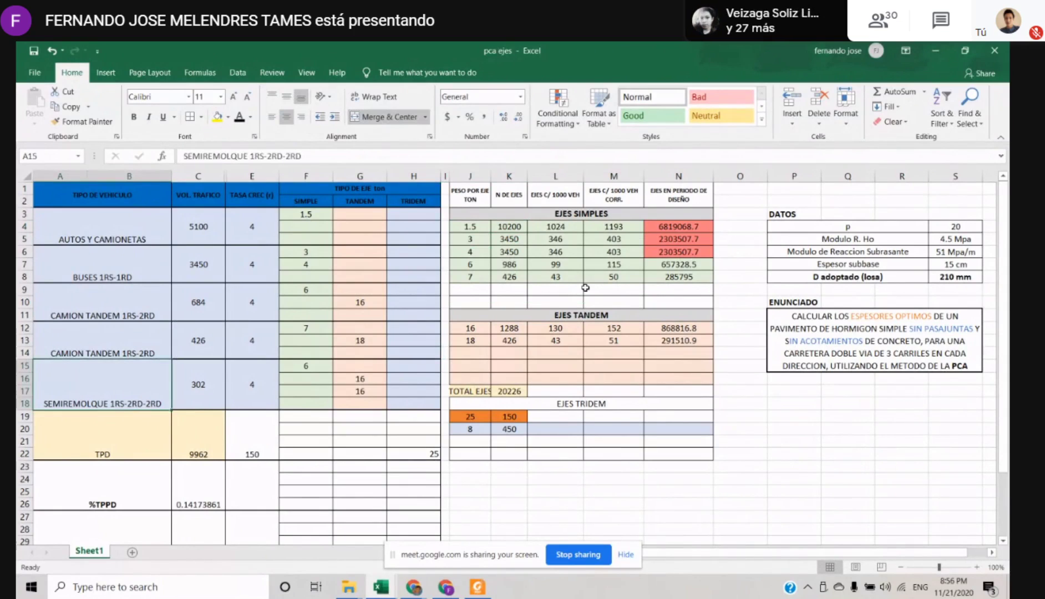
pyautogui.press('Down')
pyautogui.press('F2')
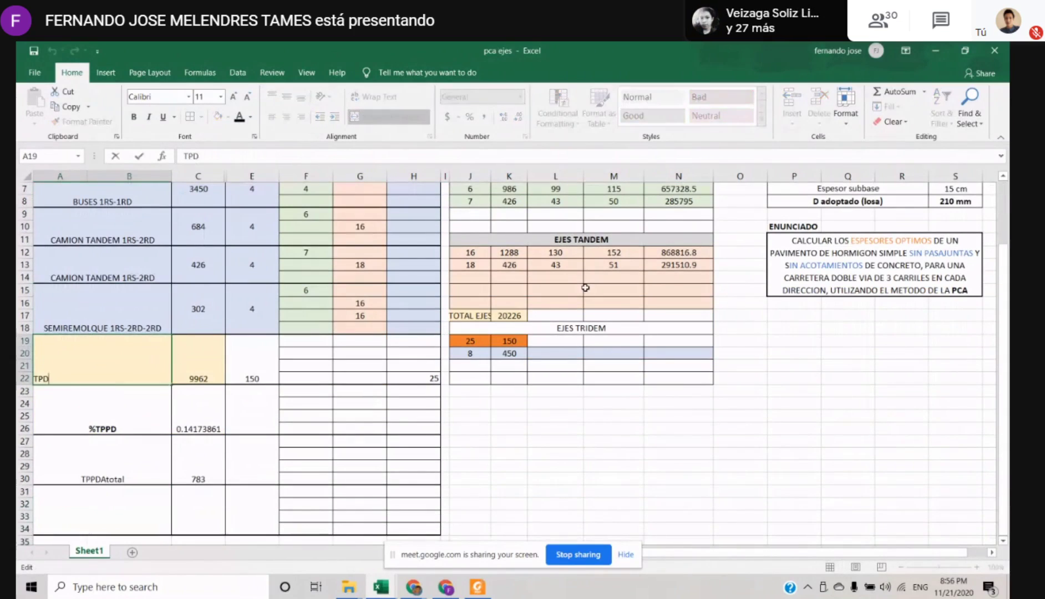
pyautogui.write('a')
pyautogui.write('A')
pyautogui.press('Tab')
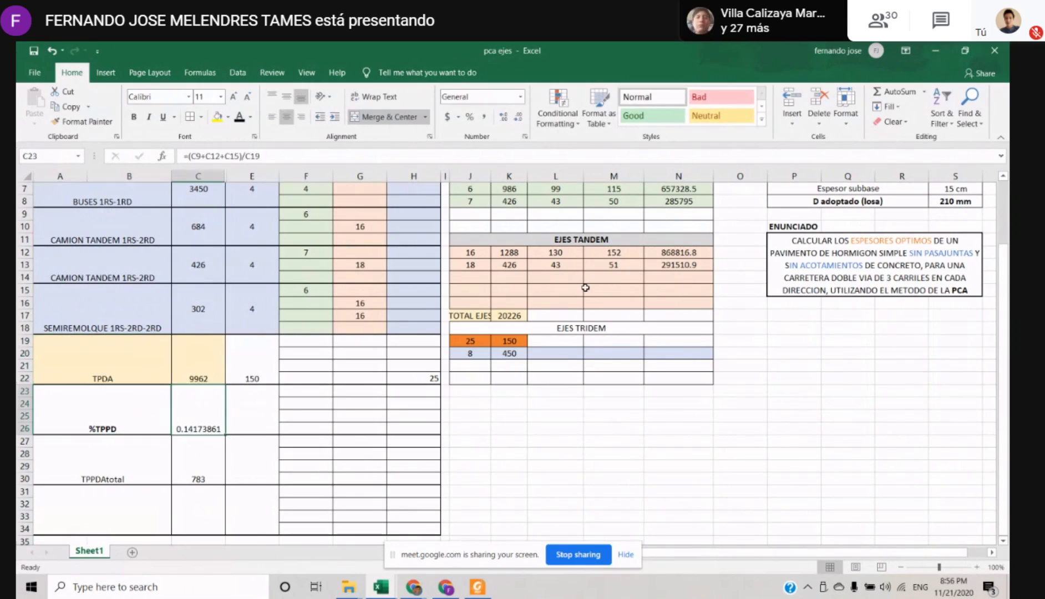
# Check the formula for axles per 1000 vehicles in L4 against the number of axles in K4
pyautogui.scroll(2, 501, 273)
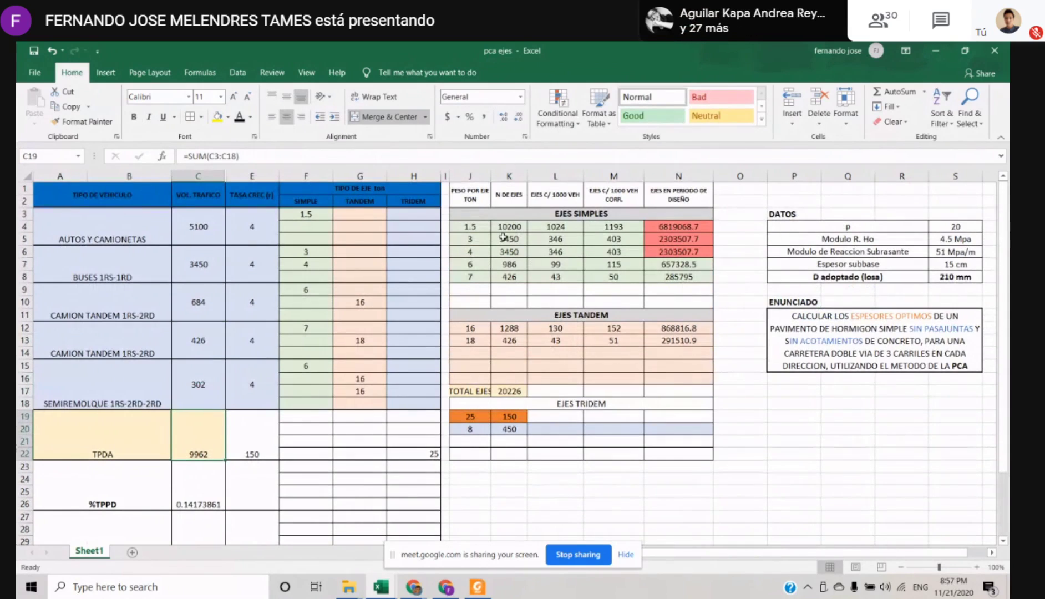
pyautogui.click(521, 216)
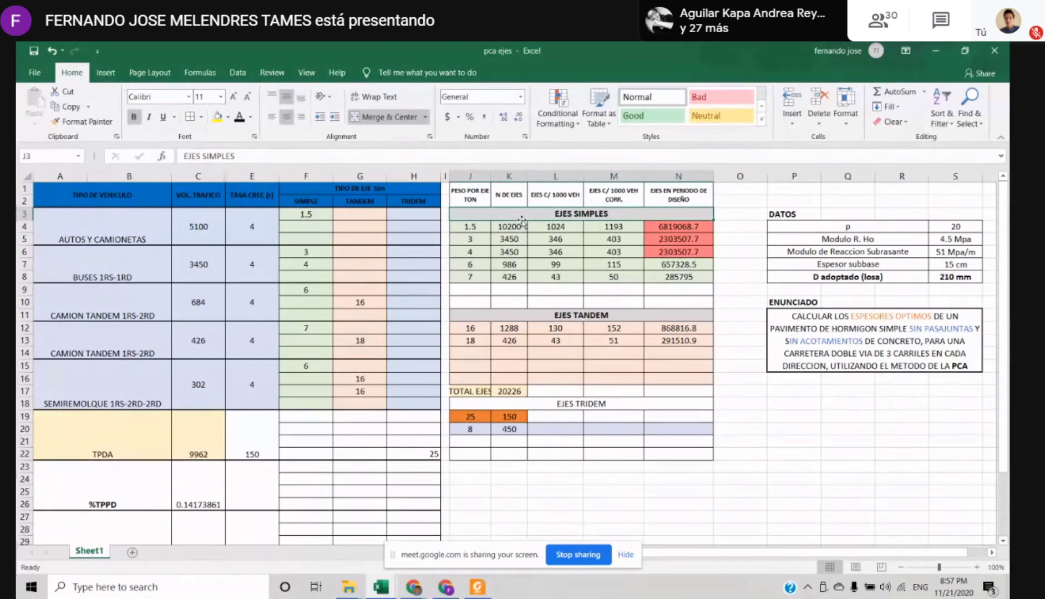
pyautogui.click(507, 224)
pyautogui.click(548, 225)
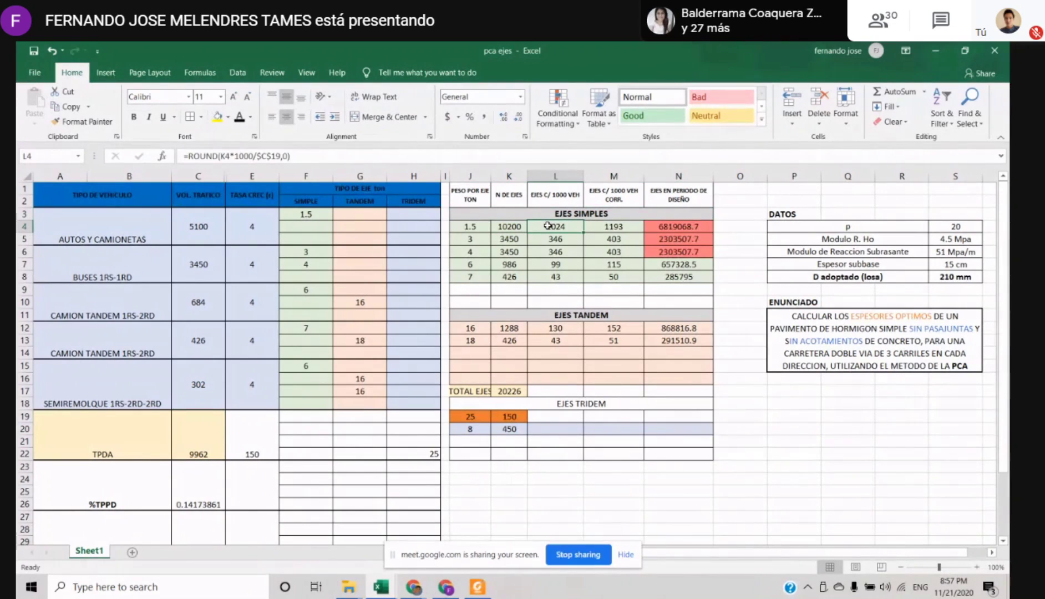
# Launch the OpenBoard whiteboard on a blank page and clear the trial pen stroke
pyautogui.press('super')
pyautogui.write('OPE')
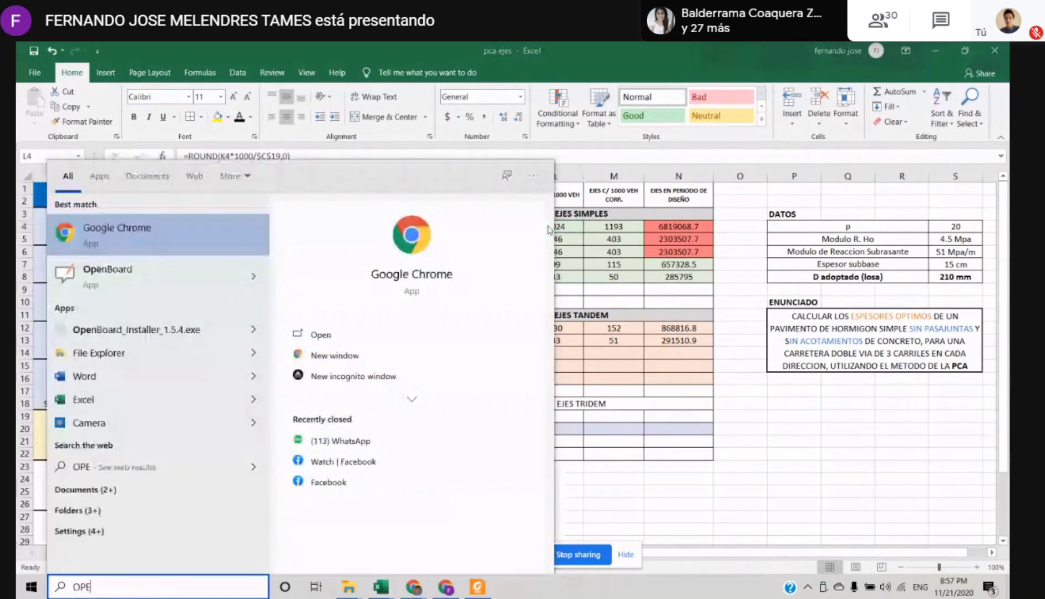
pyautogui.press('Escape')
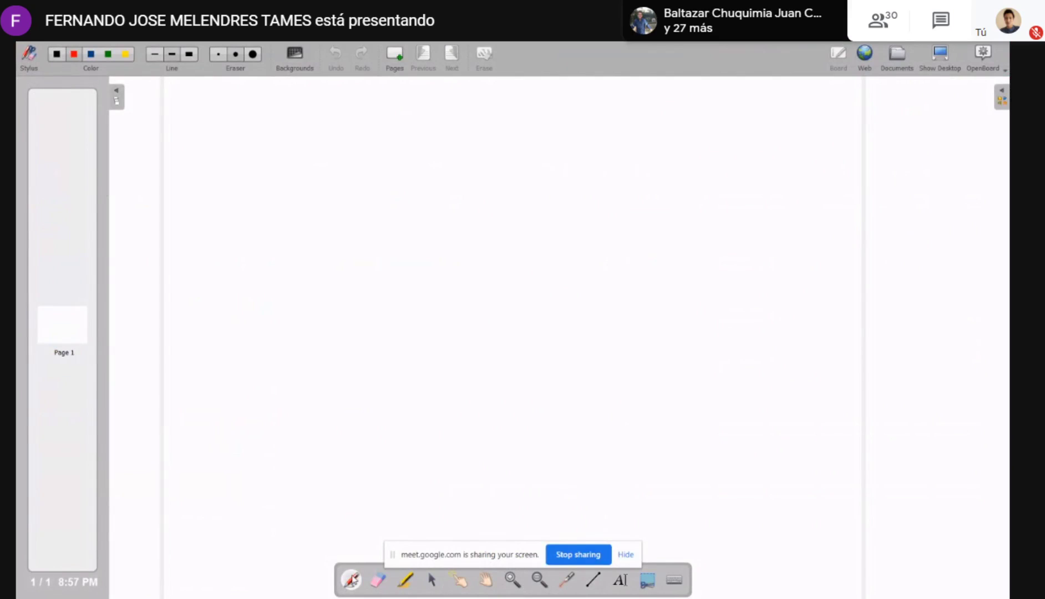
pyautogui.moveTo(250, 143); pyautogui.dragTo(277, 194)
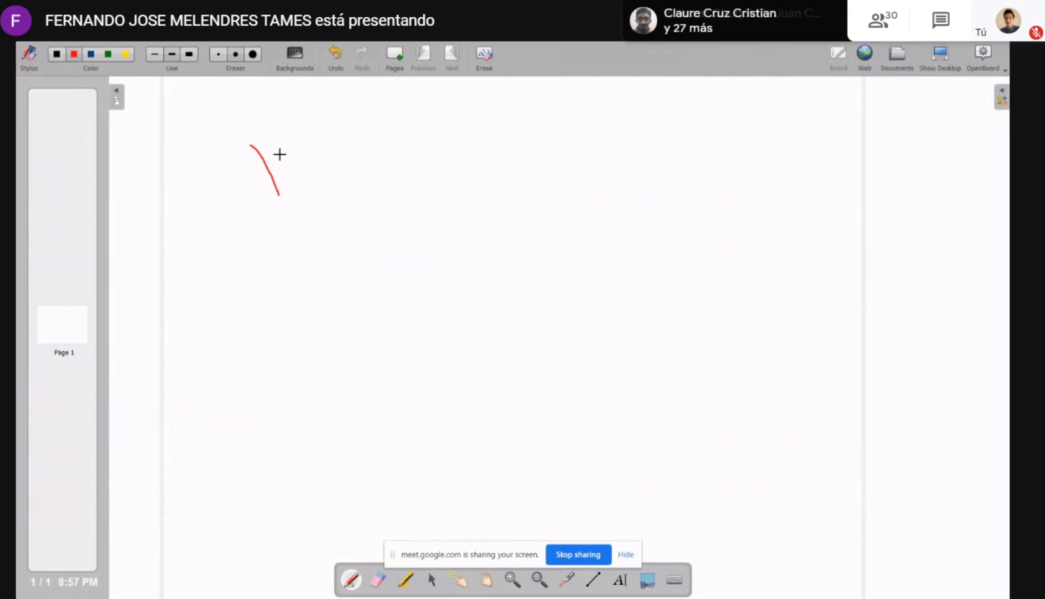
pyautogui.hotkey('ctrl', 'z')
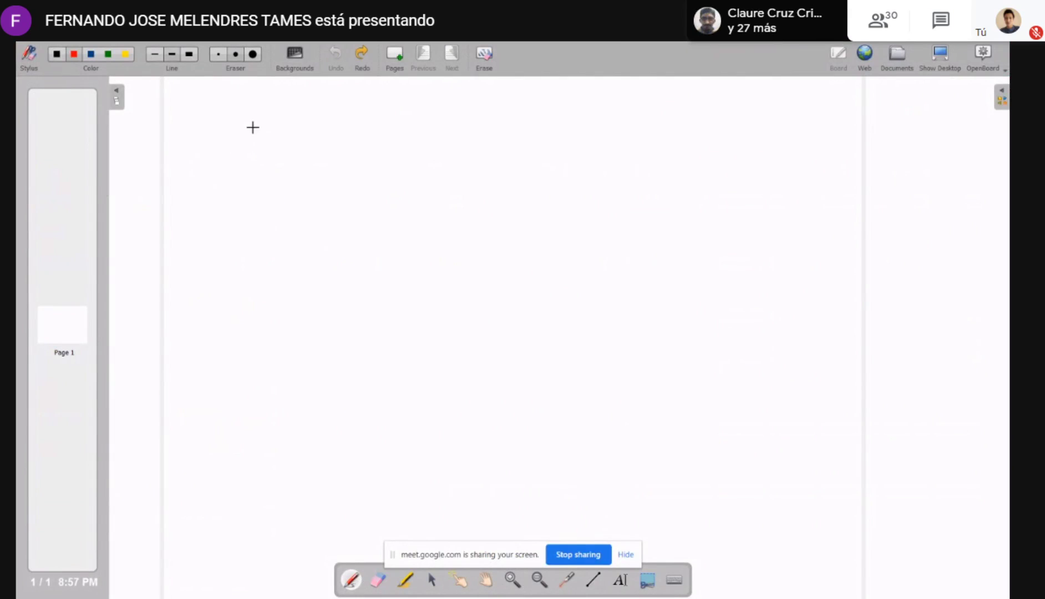
# Handwrite the first proportion line in red, "X1 ejes" with an arrow leading to "TPDA"
pyautogui.moveTo(253, 127)
pyautogui.mouseDown()
pyautogui.moveTo(283, 173)
pyautogui.moveTo(256, 173)
pyautogui.mouseUp()
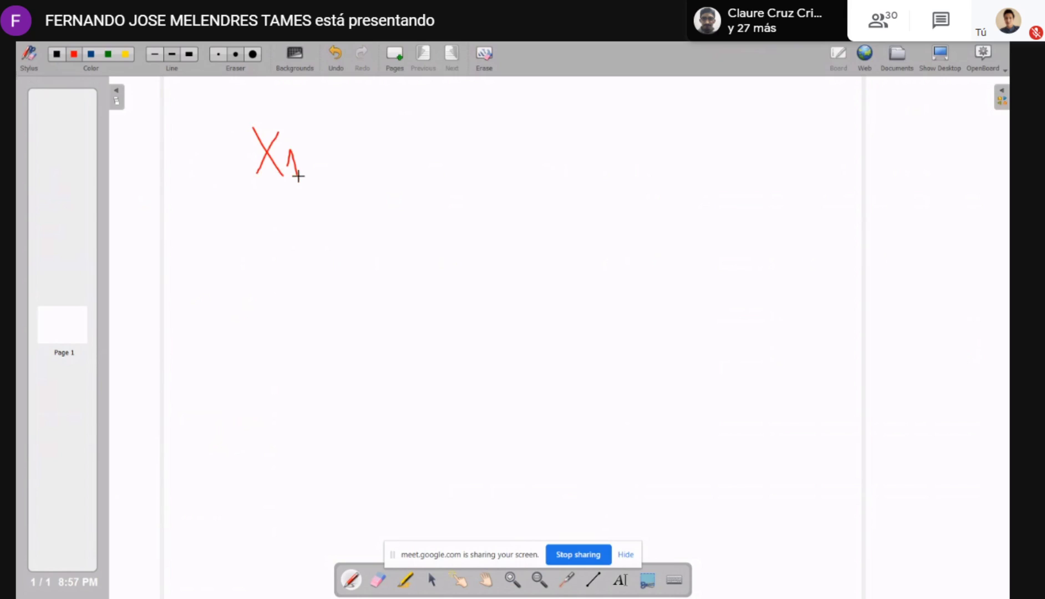
pyautogui.moveTo(332, 158); pyautogui.dragTo(347, 176)
pyautogui.moveTo(380, 145); pyautogui.dragTo(376, 161)
pyautogui.moveTo(398, 141); pyautogui.dragTo(426, 172)
pyautogui.moveTo(459, 149); pyautogui.dragTo(637, 128)
pyautogui.moveTo(629, 123); pyautogui.dragTo(631, 136)
pyautogui.moveTo(693, 109)
pyautogui.mouseDown()
pyautogui.moveTo(700, 137)
pyautogui.moveTo(752, 108)
pyautogui.mouseUp()
pyautogui.moveTo(761, 115)
pyautogui.mouseDown()
pyautogui.moveTo(762, 129)
pyautogui.moveTo(776, 107)
pyautogui.moveTo(773, 114)
pyautogui.mouseUp()
pyautogui.moveTo(786, 102); pyautogui.dragTo(787, 126)
pyautogui.moveTo(787, 101)
pyautogui.mouseDown()
pyautogui.moveTo(808, 124)
pyautogui.moveTo(845, 123)
pyautogui.moveTo(841, 113)
pyautogui.mouseUp()
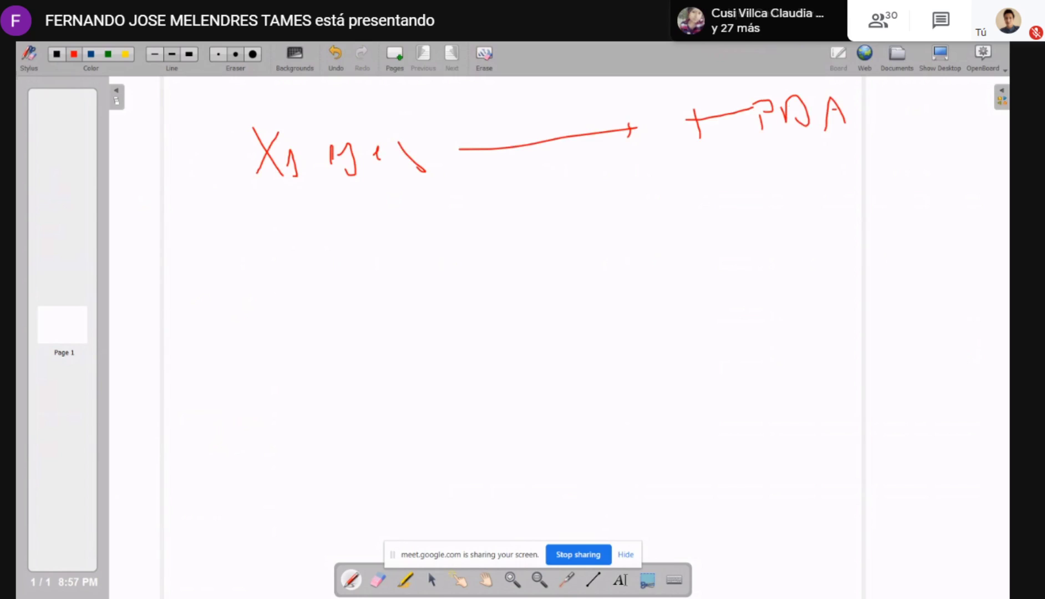
# Handwrite the second proportion line below the first, "X" with an arrow leading to "1000 veh"
pyautogui.moveTo(305, 227)
pyautogui.mouseDown()
pyautogui.moveTo(350, 257)
pyautogui.moveTo(321, 256)
pyautogui.mouseUp()
pyautogui.moveTo(427, 246); pyautogui.dragTo(611, 239)
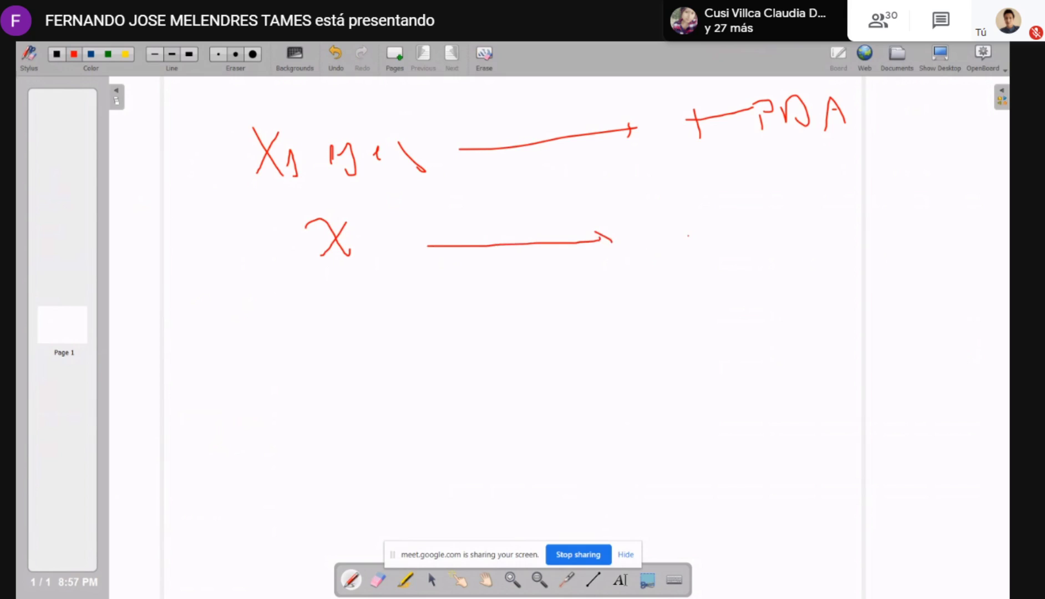
pyautogui.moveTo(688, 236); pyautogui.dragTo(700, 230)
pyautogui.moveTo(716, 211)
pyautogui.mouseDown()
pyautogui.moveTo(724, 229)
pyautogui.moveTo(731, 209)
pyautogui.moveTo(760, 203)
pyautogui.mouseUp()
pyautogui.moveTo(778, 202)
pyautogui.mouseDown()
pyautogui.moveTo(777, 219)
pyautogui.moveTo(848, 191)
pyautogui.moveTo(882, 205)
pyautogui.mouseUp()
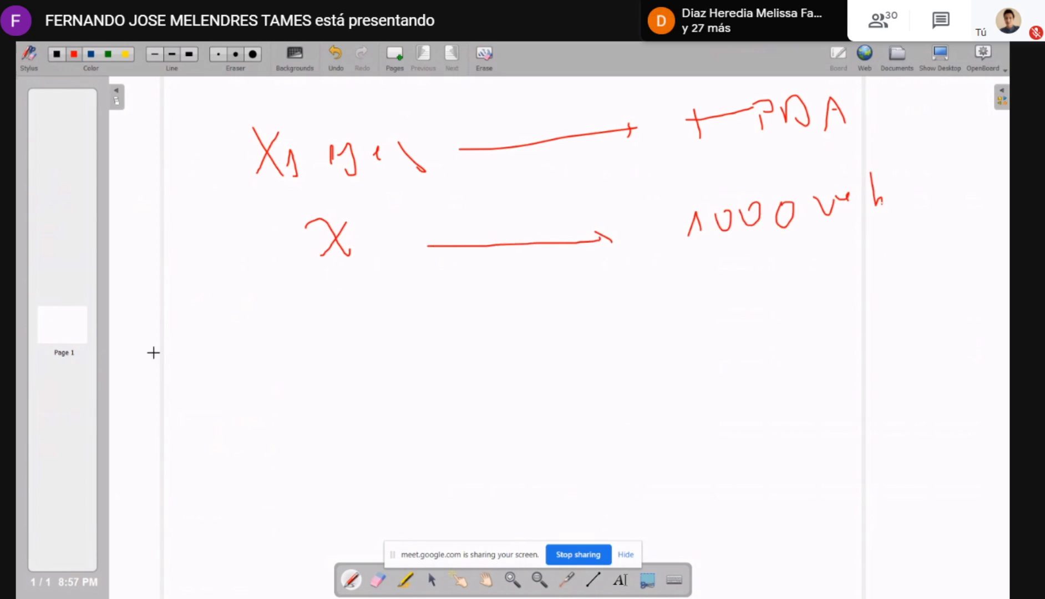
# Start the solved equation below the two proportion lines by handwriting "X ="
pyautogui.moveTo(234, 327); pyautogui.dragTo(265, 358)
pyautogui.moveTo(265, 328); pyautogui.dragTo(240, 360)
pyautogui.moveTo(334, 343)
pyautogui.mouseDown()
pyautogui.moveTo(346, 342)
pyautogui.moveTo(339, 349)
pyautogui.mouseUp()
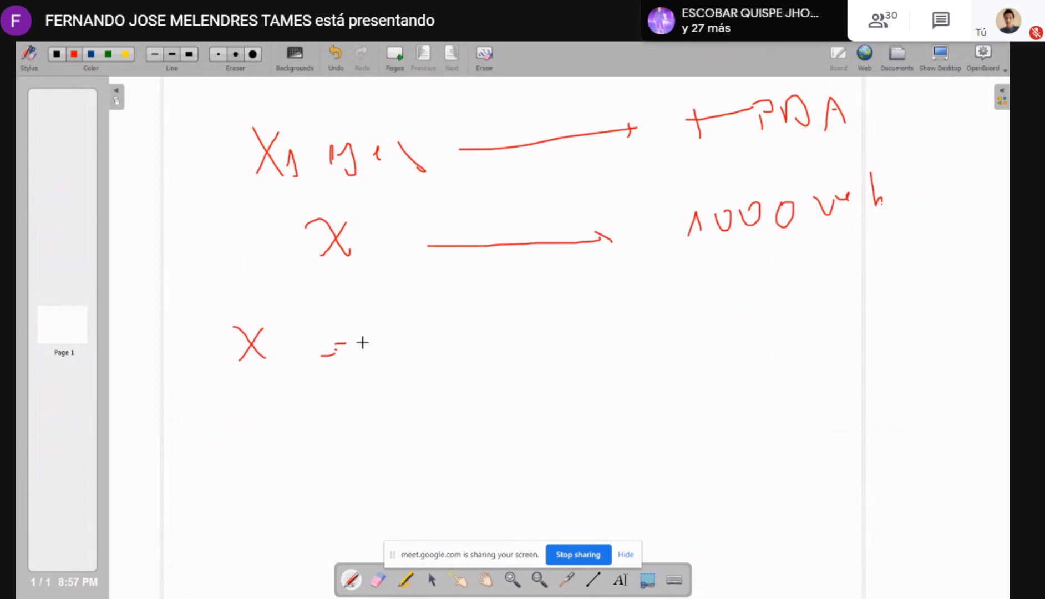
pyautogui.moveTo(410, 314); pyautogui.dragTo(409, 346)
pyautogui.moveTo(381, 313)
pyautogui.mouseDown()
pyautogui.moveTo(426, 313)
pyautogui.moveTo(437, 339)
pyautogui.moveTo(439, 326)
pyautogui.mouseUp()
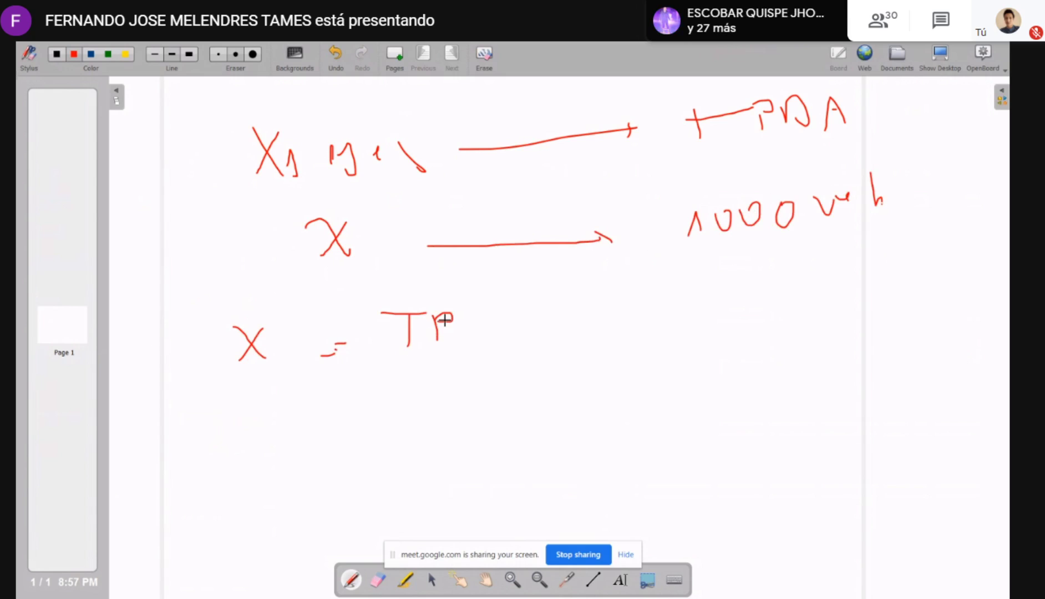
pyautogui.hotkey('ctrl', 'z')
pyautogui.hotkey('ctrl', 'z')
pyautogui.hotkey('ctrl', 'z')
# Handwrite "1000 X1 ejes" after the equals sign as the numerator of the equation
pyautogui.moveTo(425, 314)
pyautogui.mouseDown()
pyautogui.moveTo(475, 331)
pyautogui.moveTo(487, 309)
pyautogui.mouseUp()
pyautogui.moveTo(497, 304); pyautogui.dragTo(597, 335)
pyautogui.moveTo(589, 304); pyautogui.dragTo(558, 338)
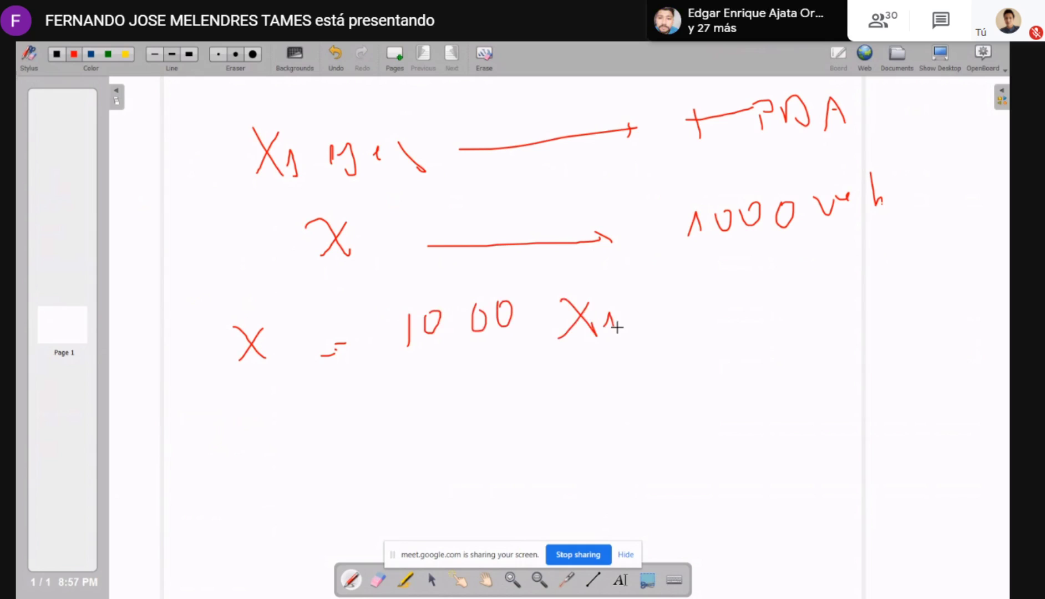
pyautogui.moveTo(627, 317)
pyautogui.mouseDown()
pyautogui.moveTo(653, 326)
pyautogui.moveTo(648, 335)
pyautogui.mouseUp()
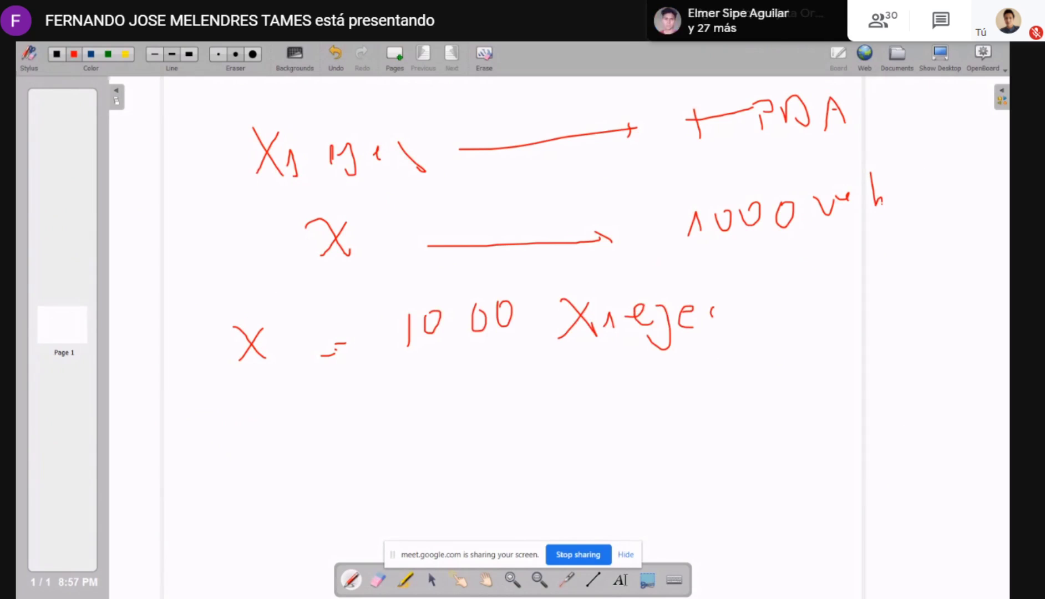
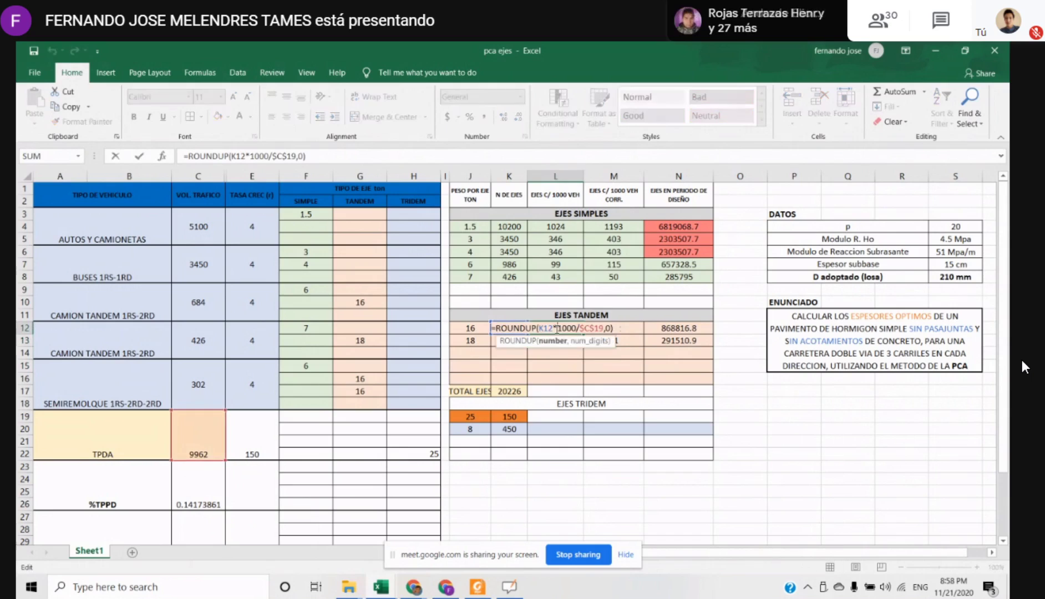
# Check the EJES TANDEM formulas for axles per 1000 vehicles in L12 and L13 and the axle count in K12
pyautogui.press('Return')
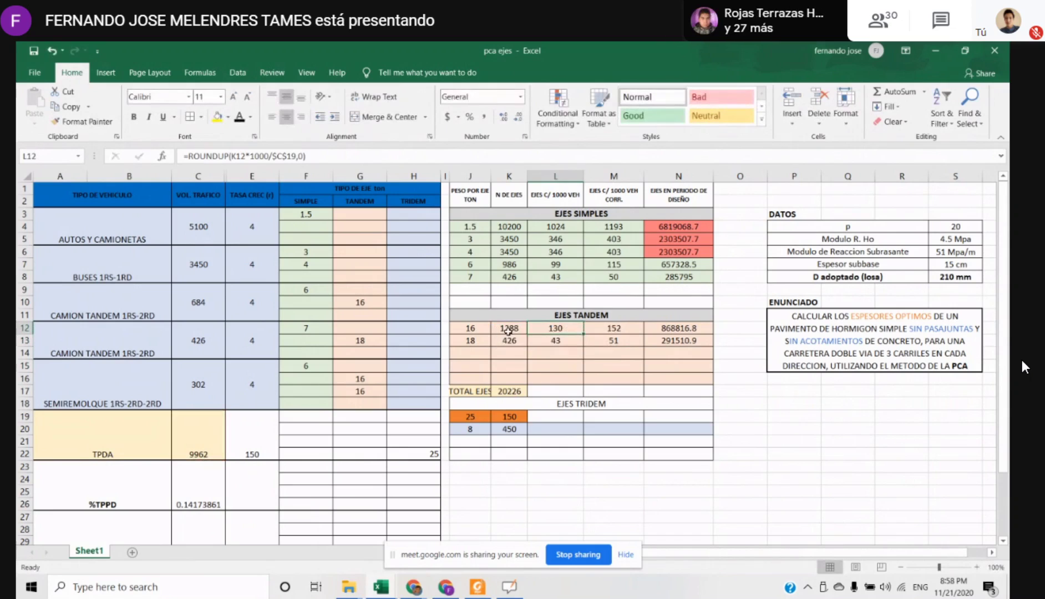
pyautogui.click(509, 329)
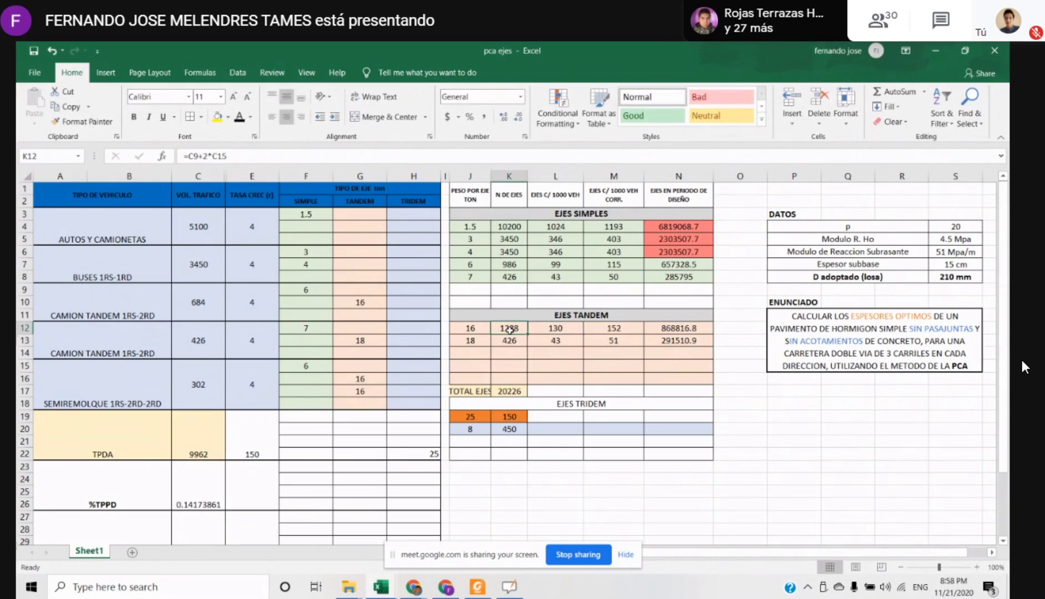
pyautogui.click(633, 331)
pyautogui.click(556, 329)
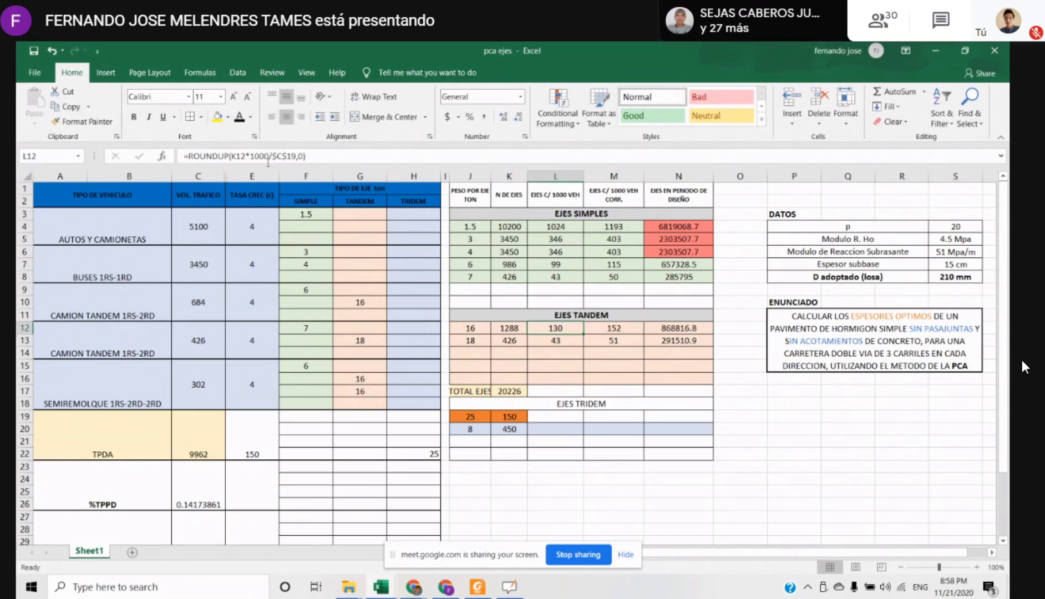
pyautogui.click(565, 338)
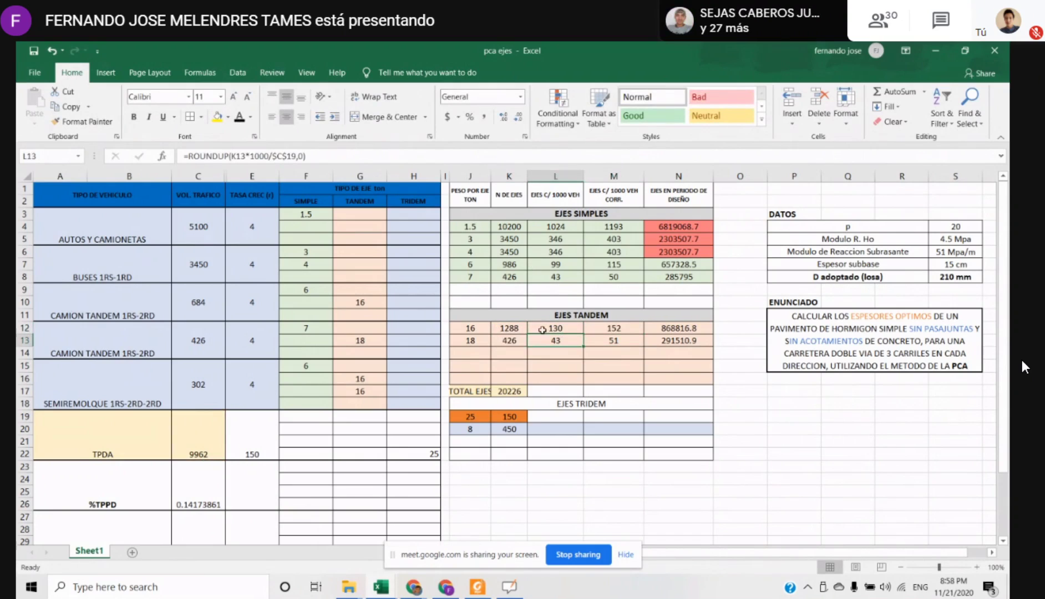
pyautogui.click(267, 151)
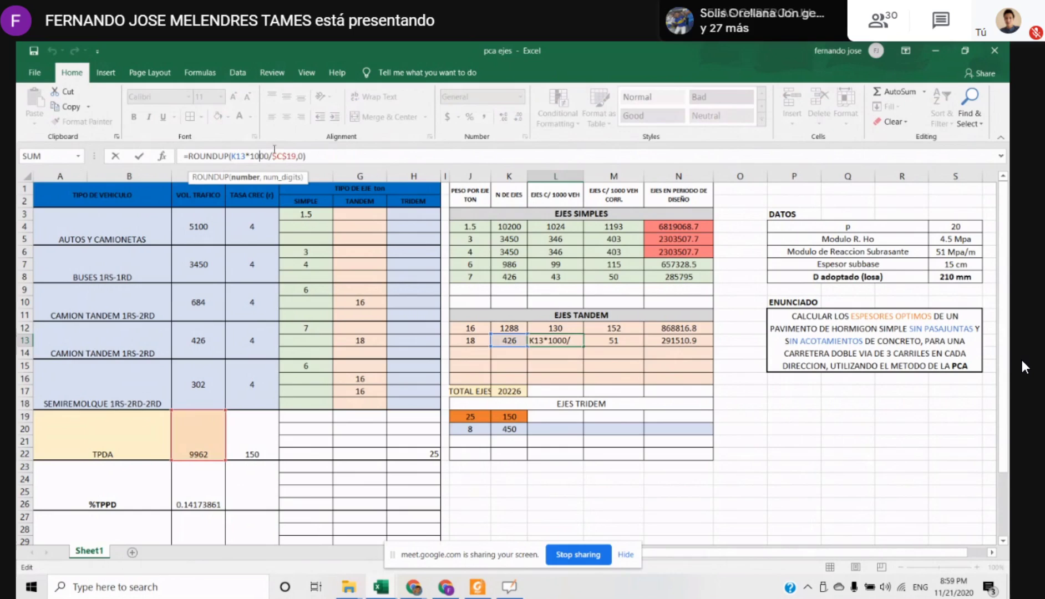
pyautogui.press('Return')
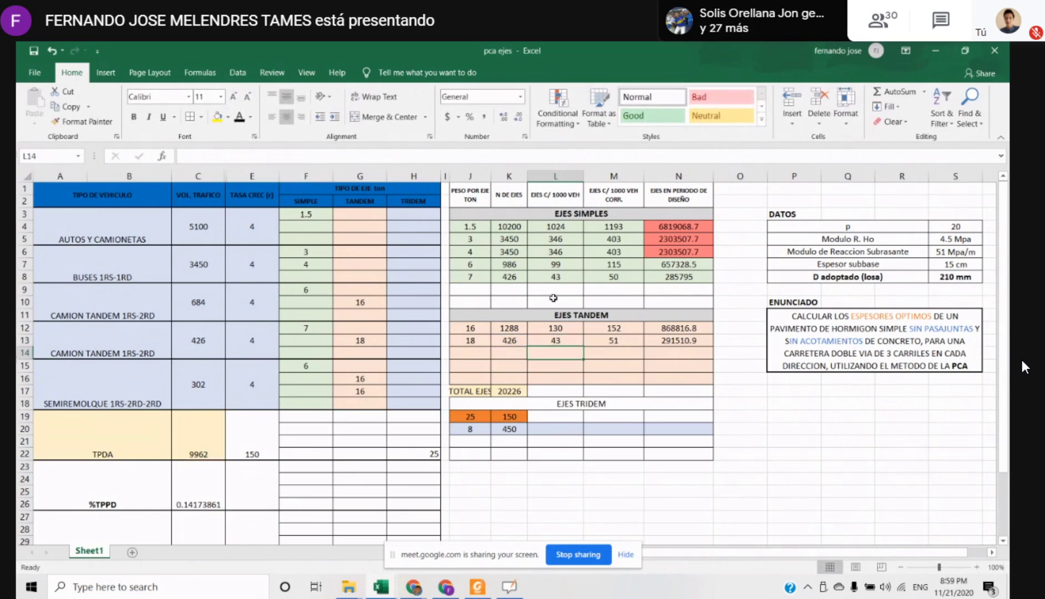
# Review the TPDA total in C19 and the EJES SIMPLES formulas for axles per 1000 vehicles in L4:L8
pyautogui.click(542, 218)
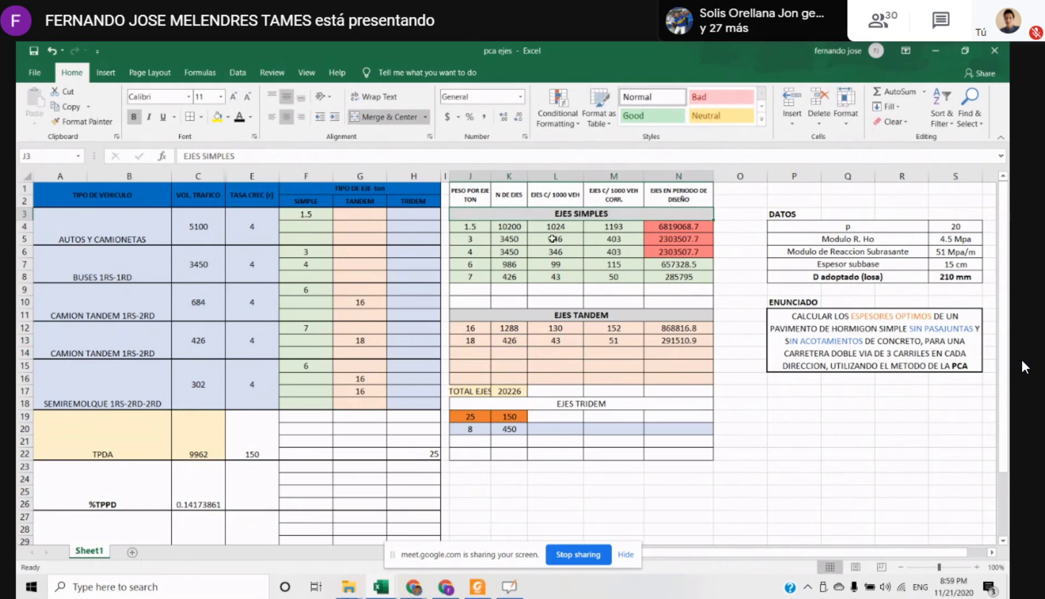
pyautogui.click(186, 436)
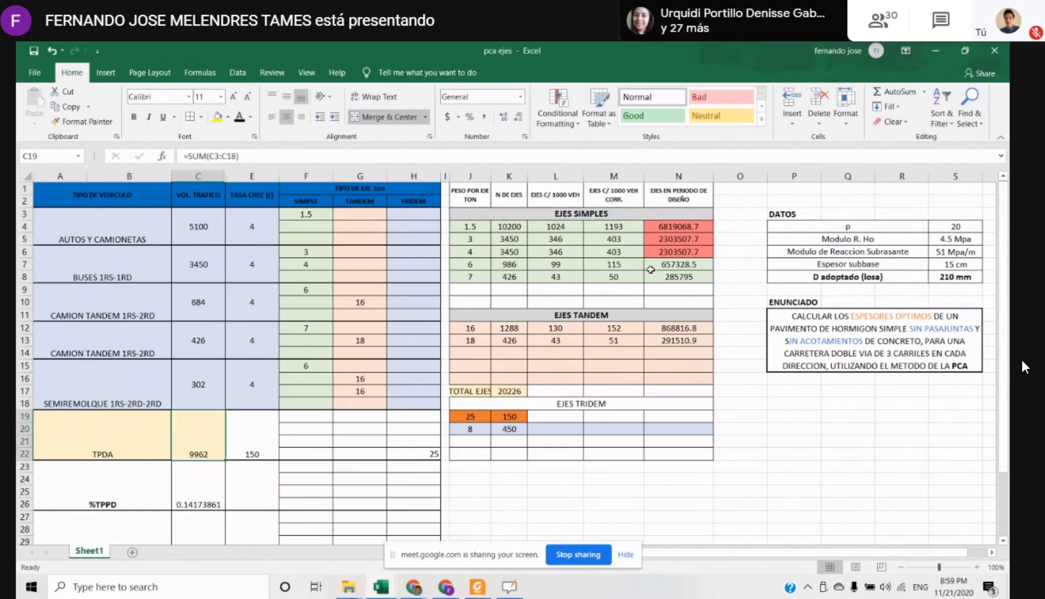
pyautogui.moveTo(553, 240); pyautogui.dragTo(554, 276)
pyautogui.click(552, 241)
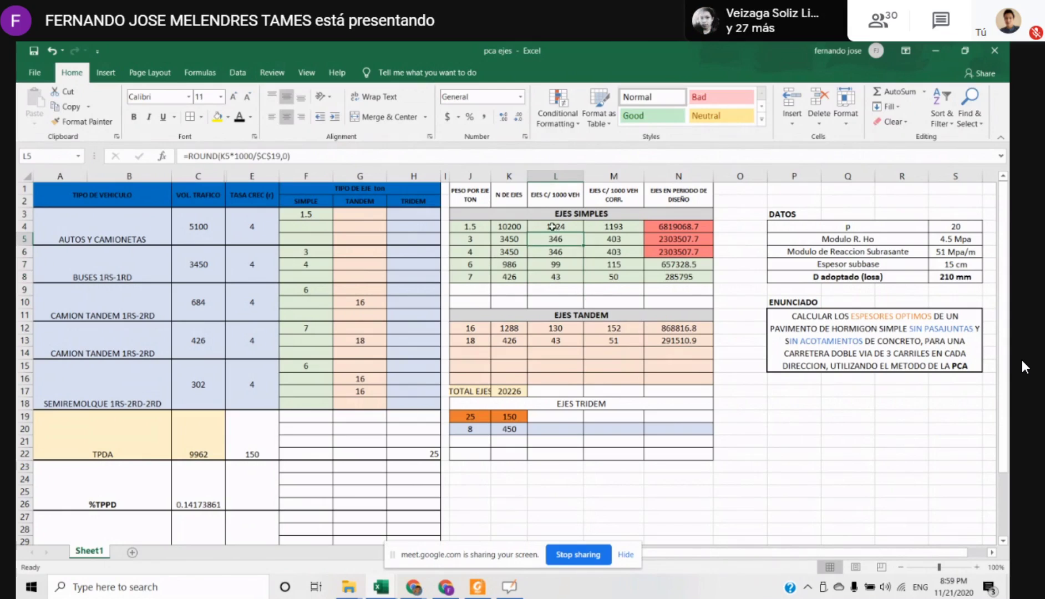
pyautogui.moveTo(551, 225); pyautogui.dragTo(572, 284)
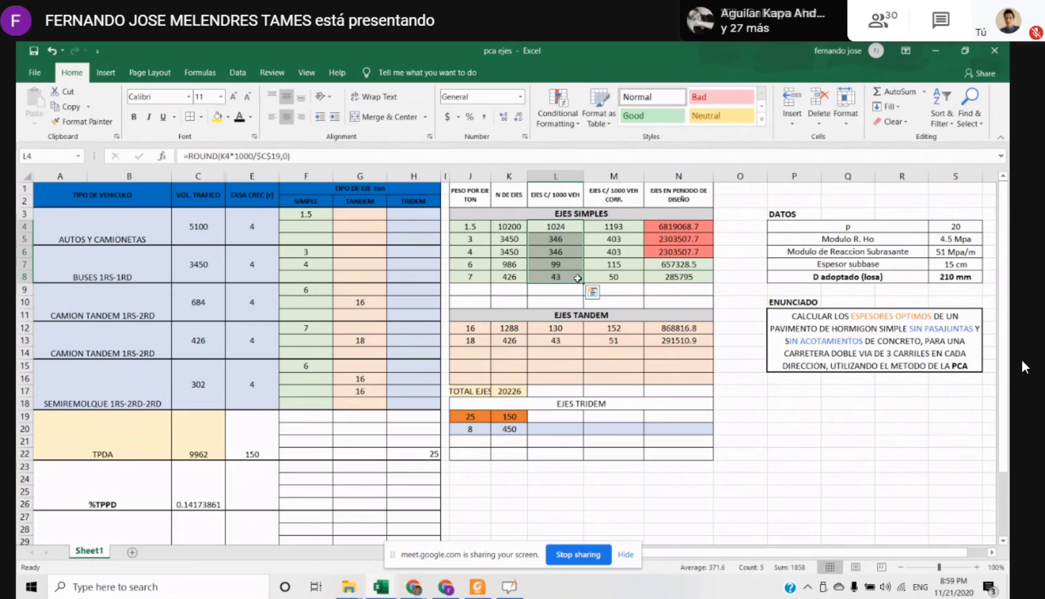
# Review the axle weights by type for cars and buses in F3:H8, and for the trucks and semi-trailer below
pyautogui.click(327, 412)
pyautogui.moveTo(311, 211); pyautogui.dragTo(437, 282)
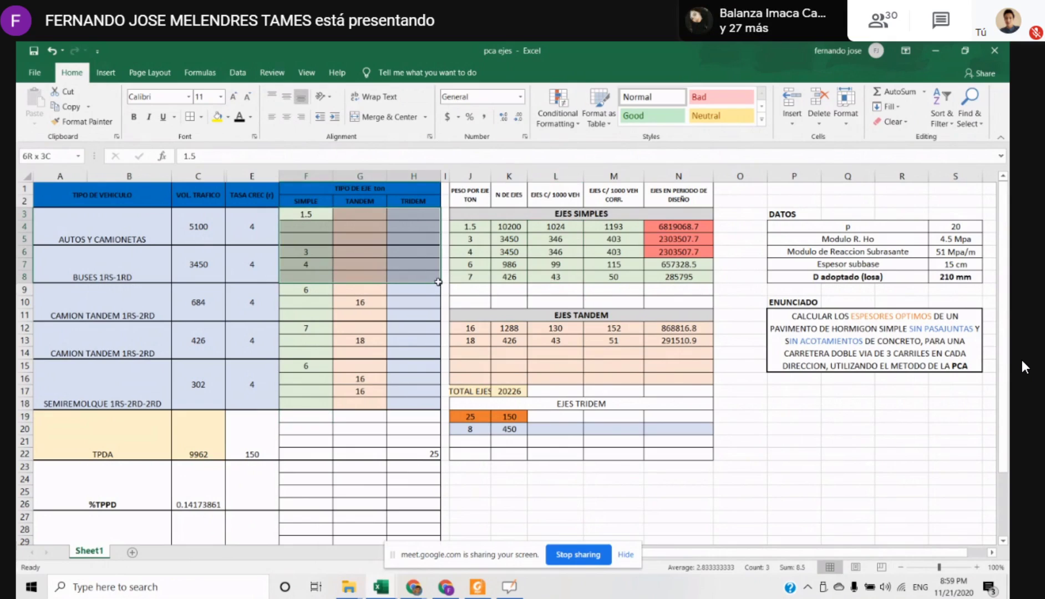
pyautogui.moveTo(326, 289); pyautogui.dragTo(412, 400)
pyautogui.click(362, 367)
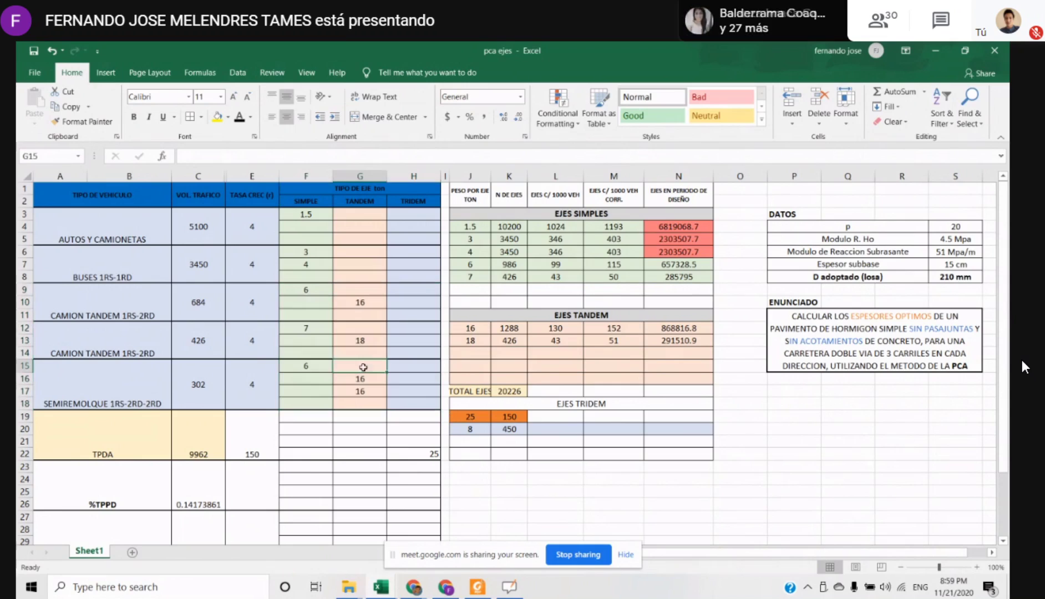
# Colour the text of the two CAMION TANDEM labels and the SEMIREMOLQUE label in A9:A18 red
pyautogui.click(107, 300)
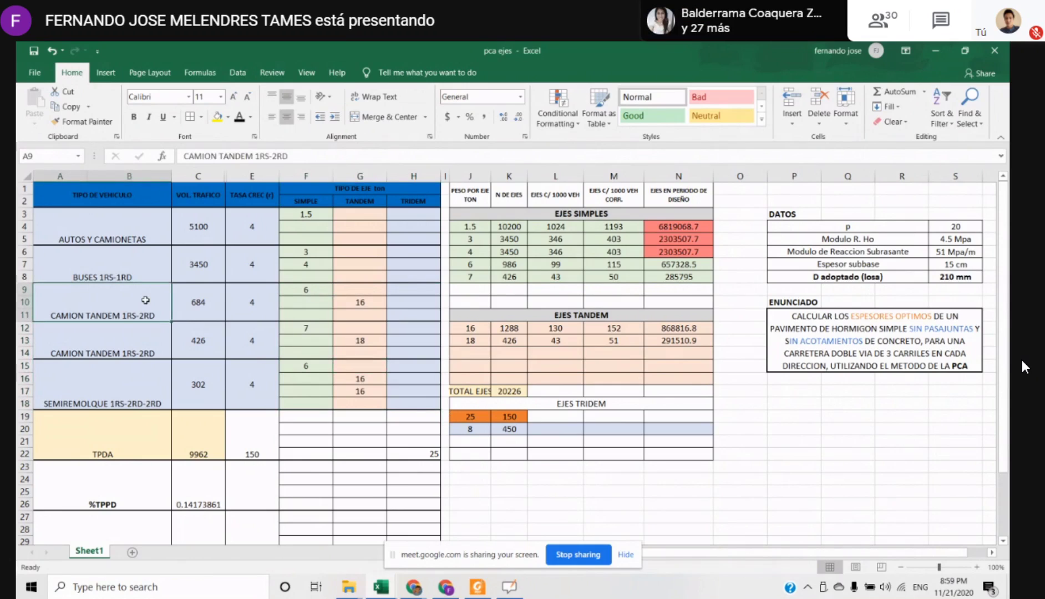
pyautogui.click(82, 347)
pyautogui.click(92, 371)
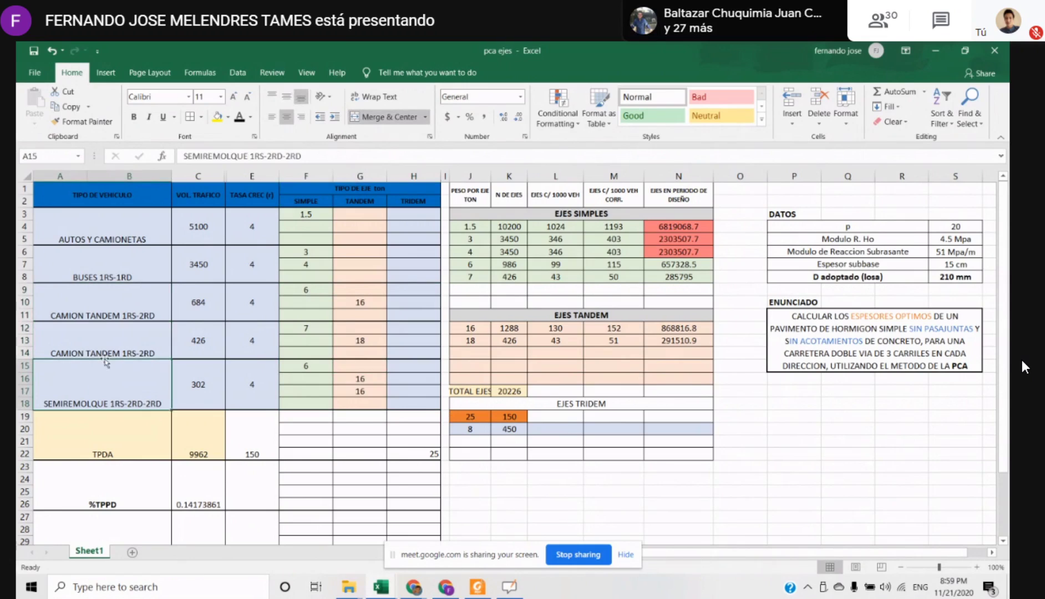
pyautogui.moveTo(113, 313); pyautogui.dragTo(108, 397)
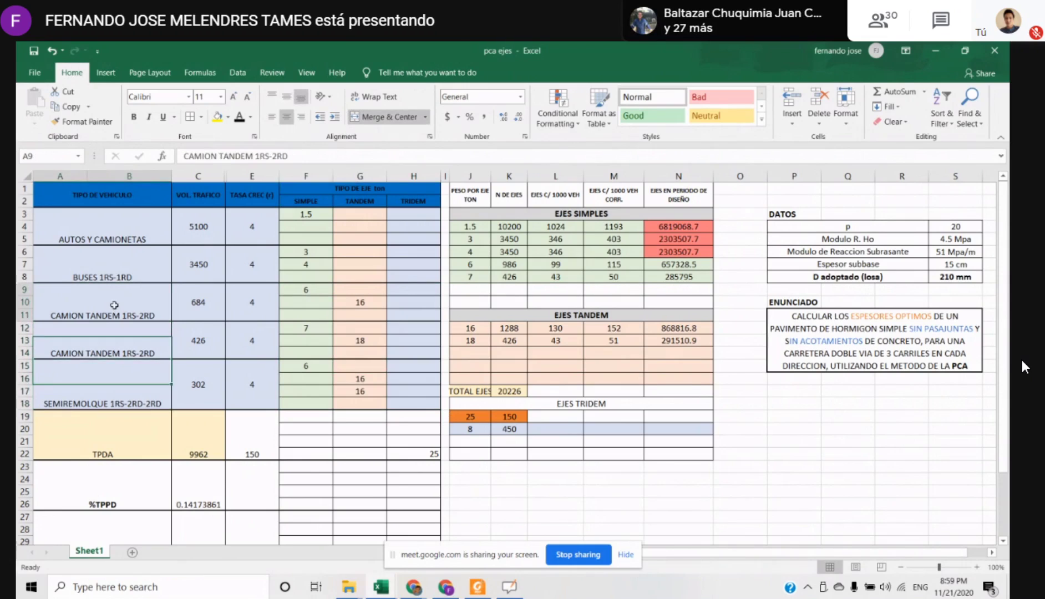
pyautogui.click(250, 116)
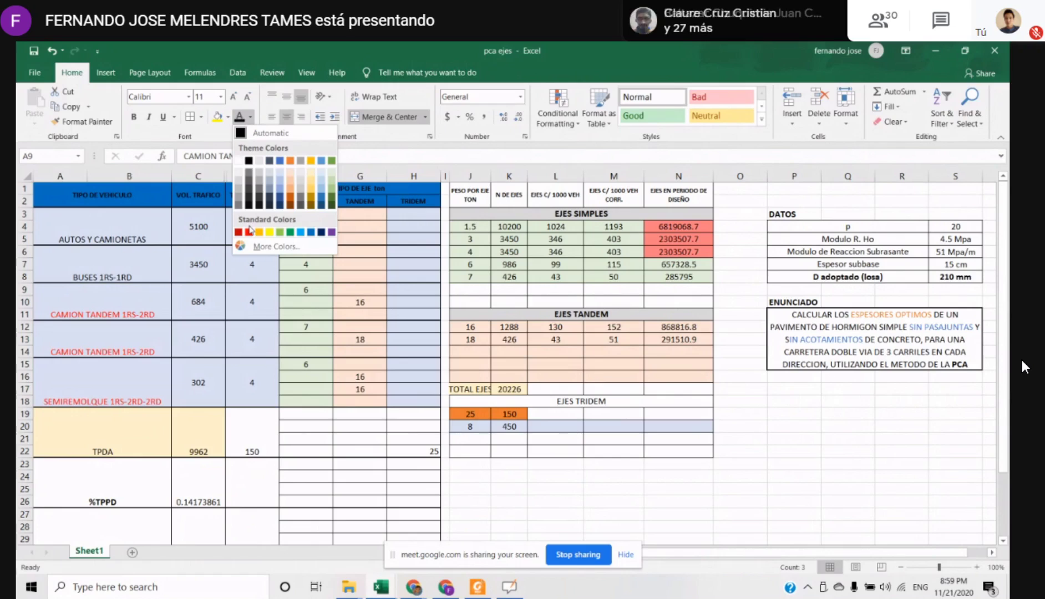
pyautogui.click(250, 231)
pyautogui.click(71, 367)
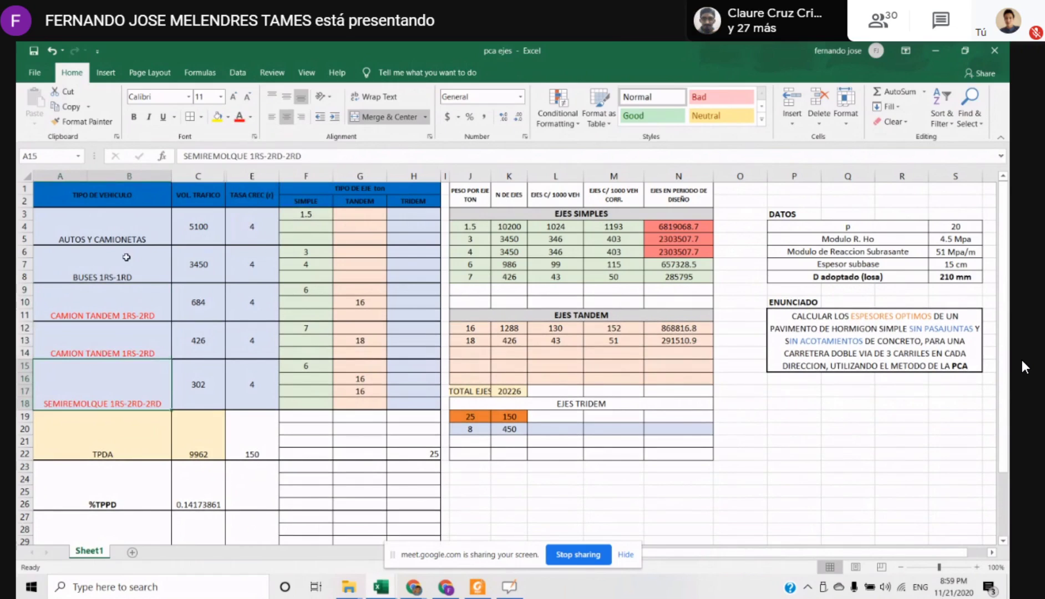
# Vertically centre the vehicle type names, from AUTOS Y CAMIONETAS through SEMIREMOLQUE 1RS-2RD-2RD, in their cells
pyautogui.moveTo(127, 222); pyautogui.dragTo(124, 402)
pyautogui.click(286, 96)
pyautogui.click(120, 323)
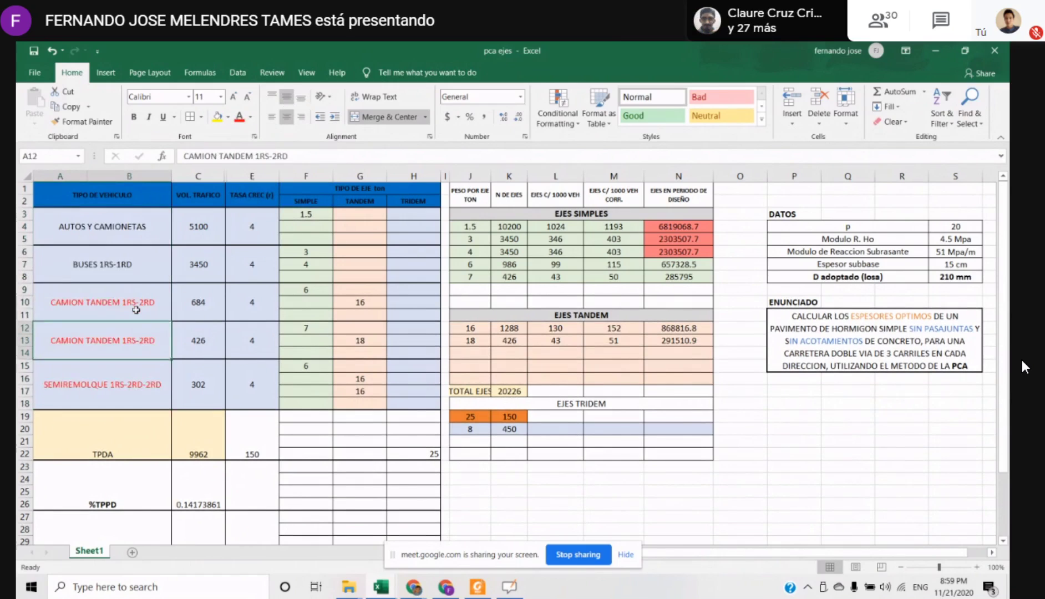
# Examine the three heavy vehicle rows, CAMION TANDEM and SEMIREMOLQUE, with their traffic volumes and axle loads
pyautogui.moveTo(136, 309); pyautogui.dragTo(355, 378)
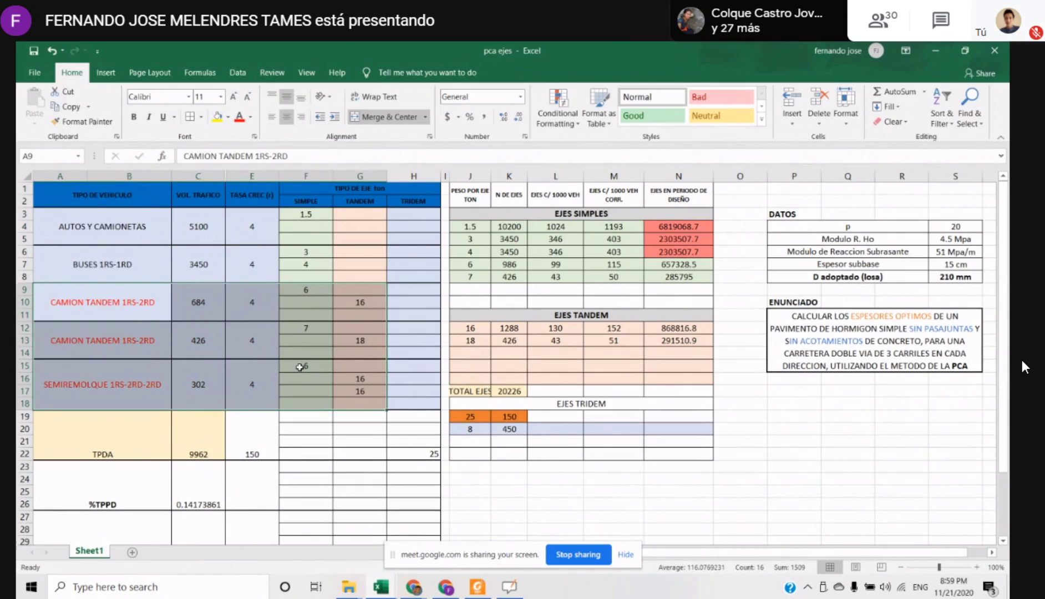
pyautogui.moveTo(133, 300); pyautogui.dragTo(65, 384)
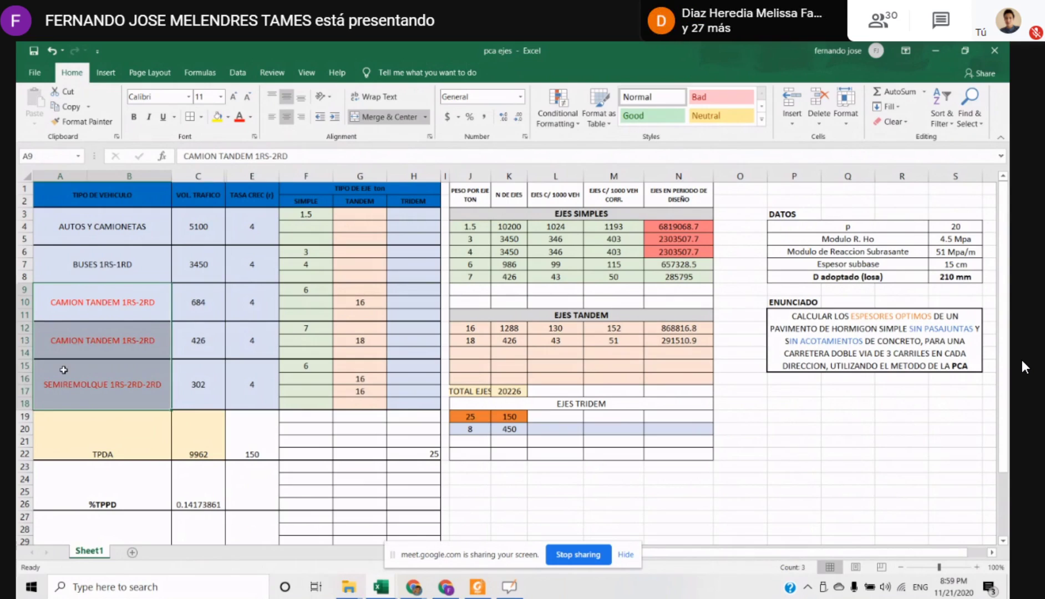
pyautogui.press('Right')
pyautogui.press('Down')
pyautogui.press('Down')
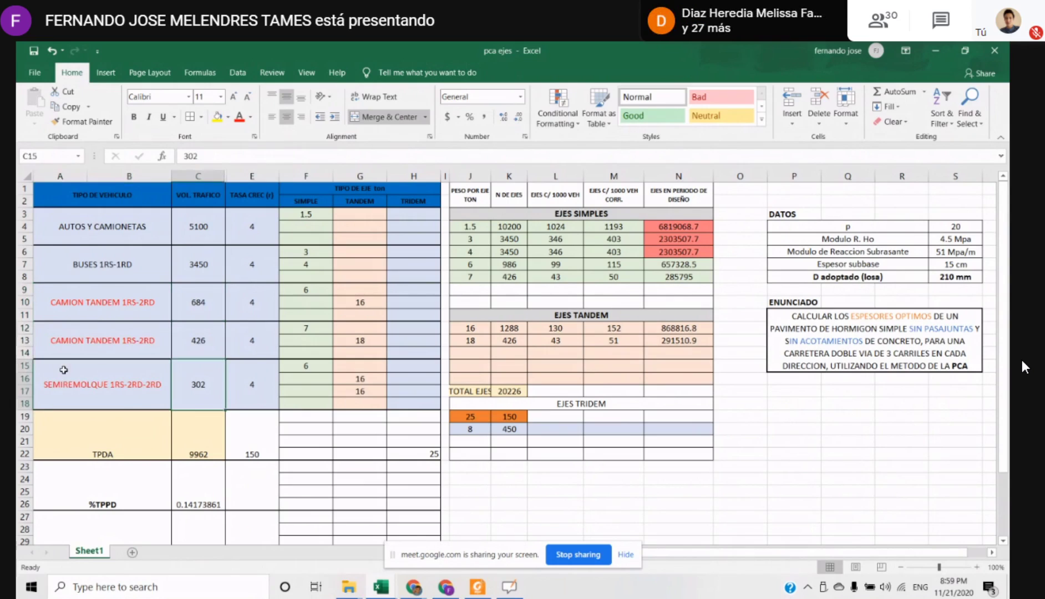
pyautogui.press('Up')
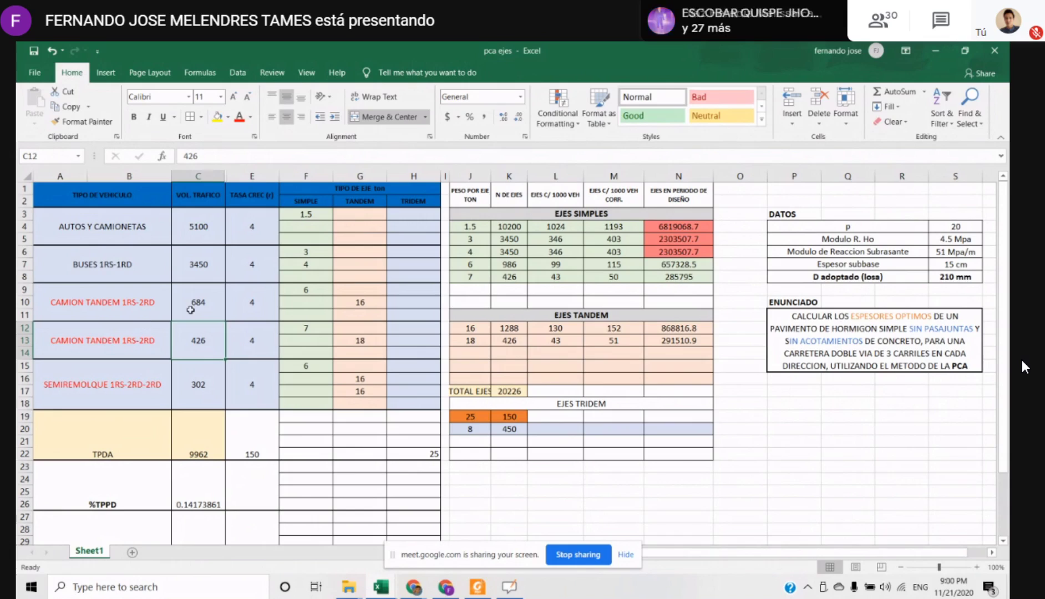
pyautogui.moveTo(197, 300); pyautogui.dragTo(199, 374)
# Enter the label "vehiculos pesados" in cell J24, below the axle tables
pyautogui.click(485, 478)
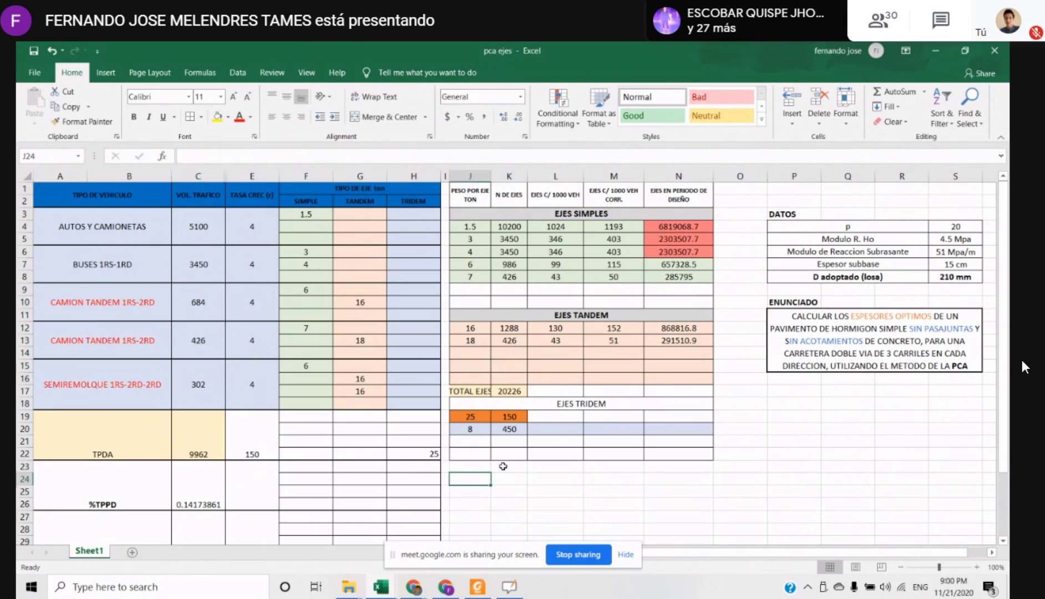
pyautogui.write('vehi')
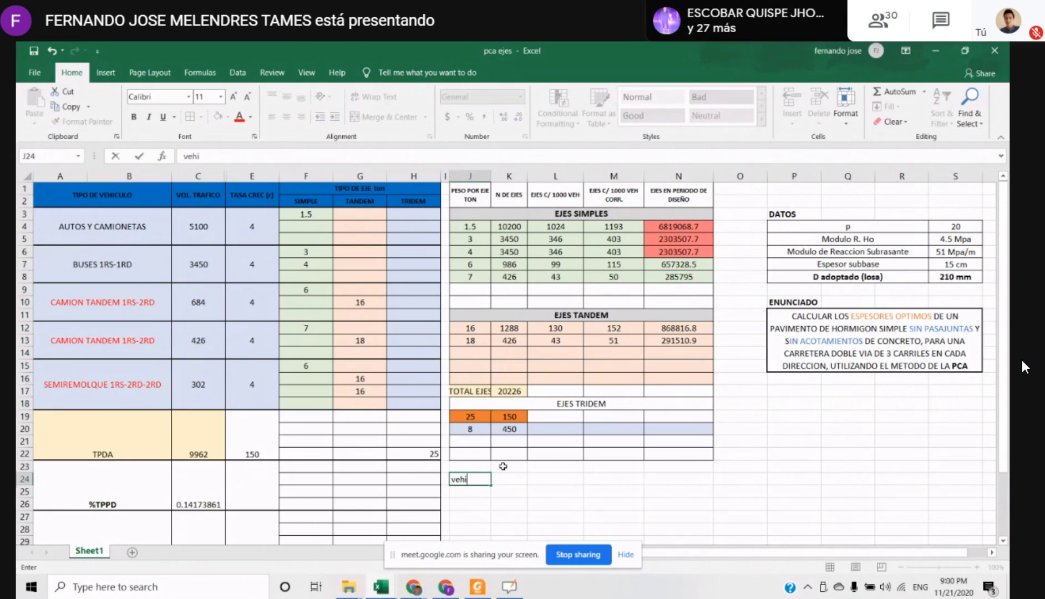
pyautogui.write('culos pesados')
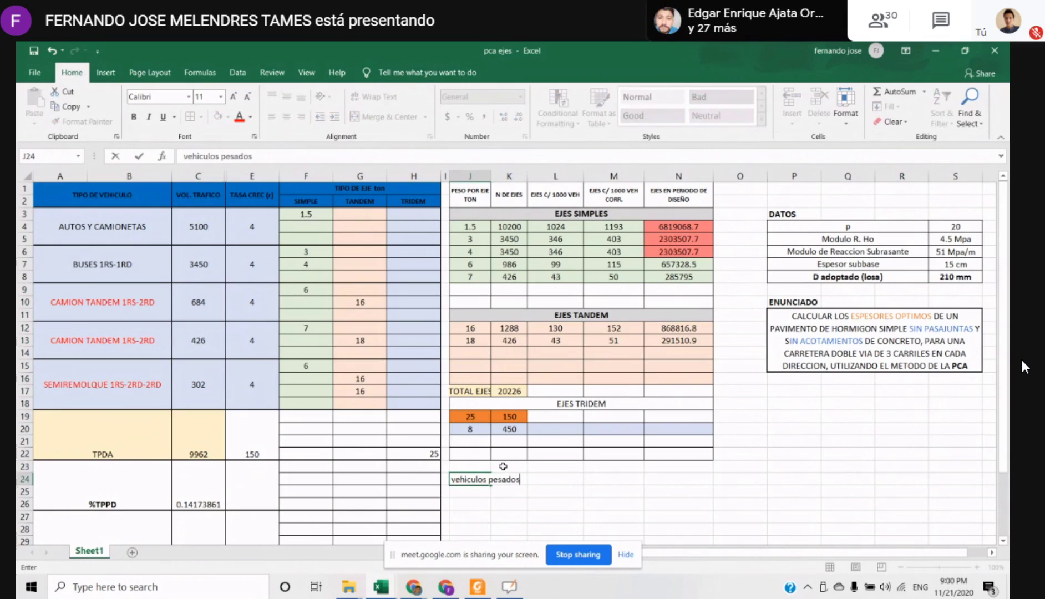
pyautogui.press('Return')
# Add up the heavy vehicles' traffic volumes in cell L24 with the formula =SUM(C9:C18)
pyautogui.press('Up')
pyautogui.press('Right')
pyautogui.press('Right')
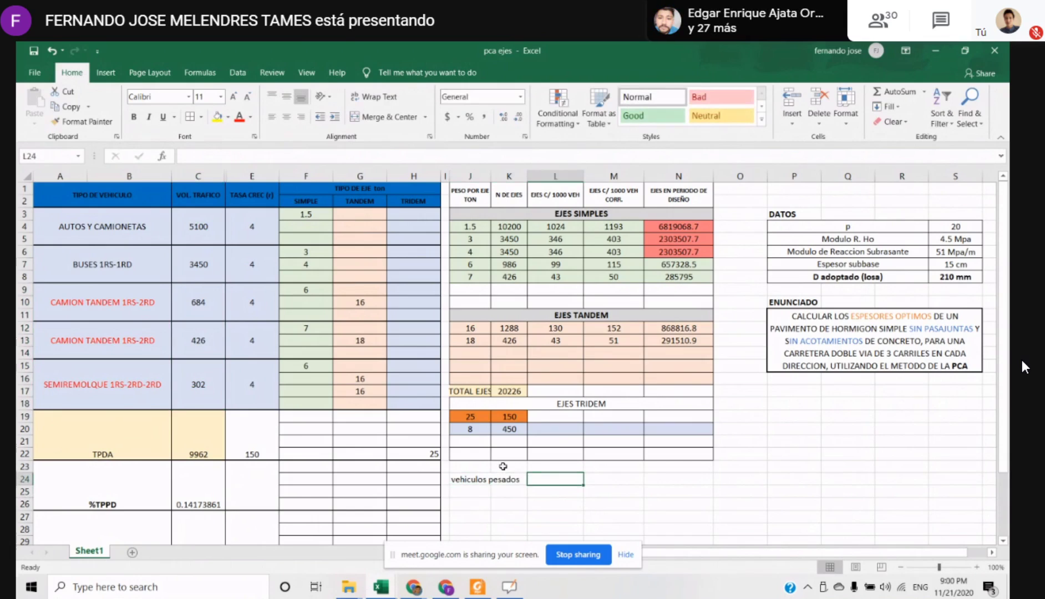
pyautogui.write('=sum')
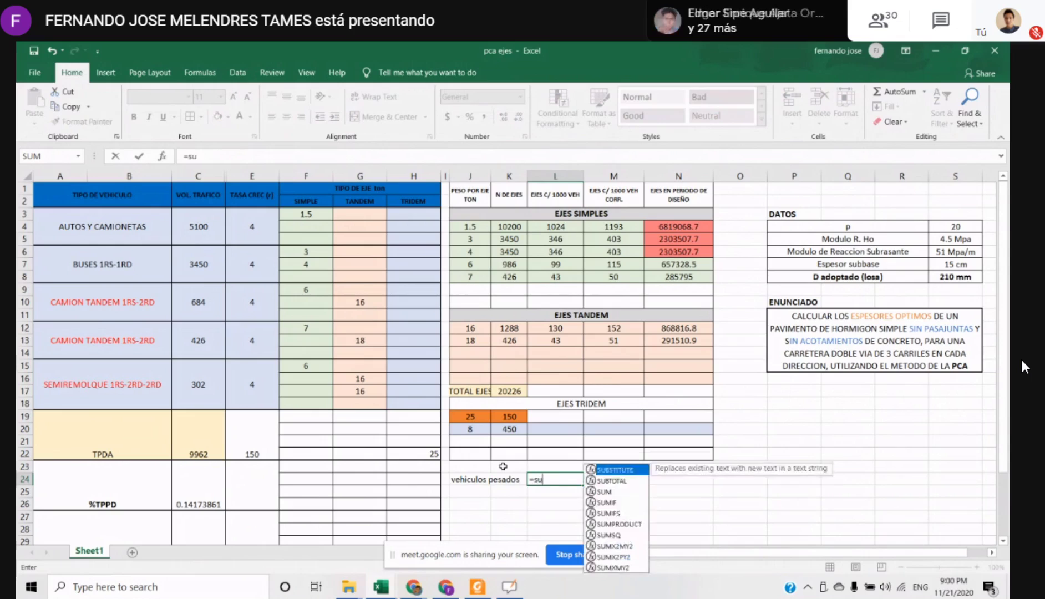
pyautogui.press('Tab')
pyautogui.moveTo(208, 305); pyautogui.dragTo(218, 404)
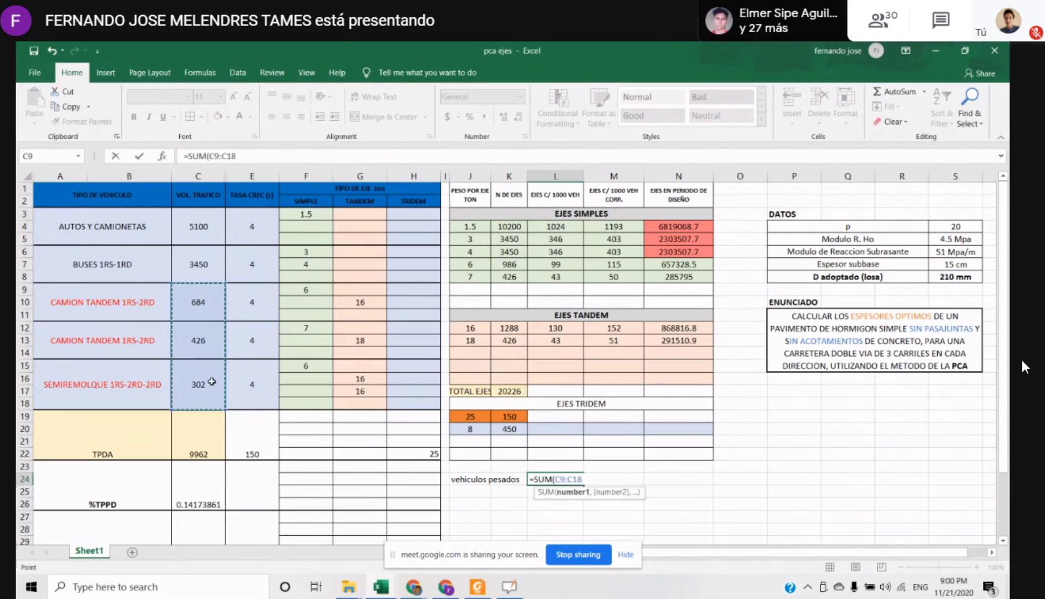
pyautogui.press('Return')
pyautogui.press('Up')
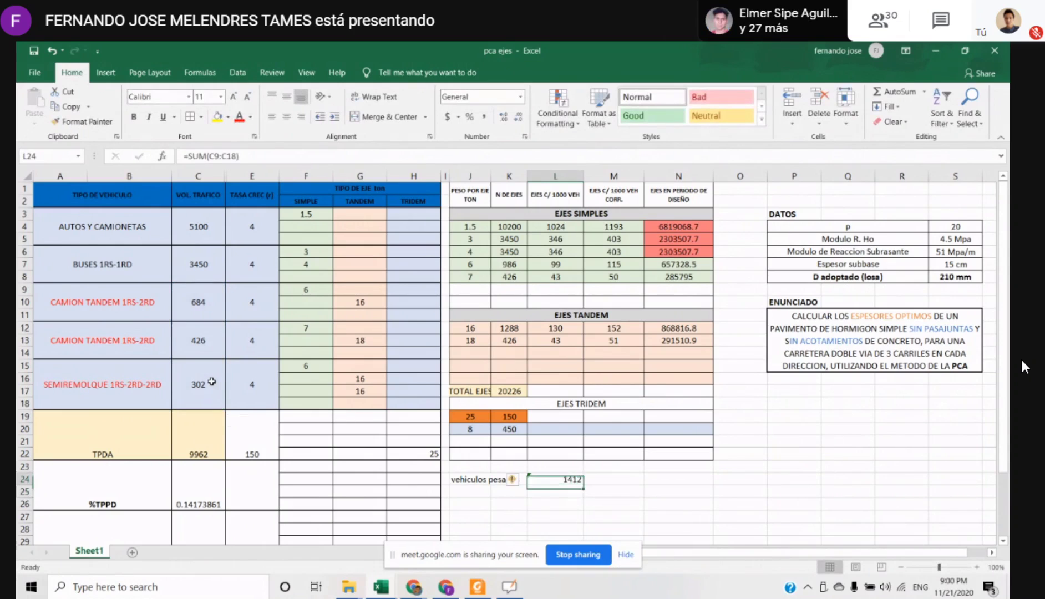
# Enter the unit "veh" in M24, beside the heavy vehicle total
pyautogui.press('Right')
pyautogui.write('veh')
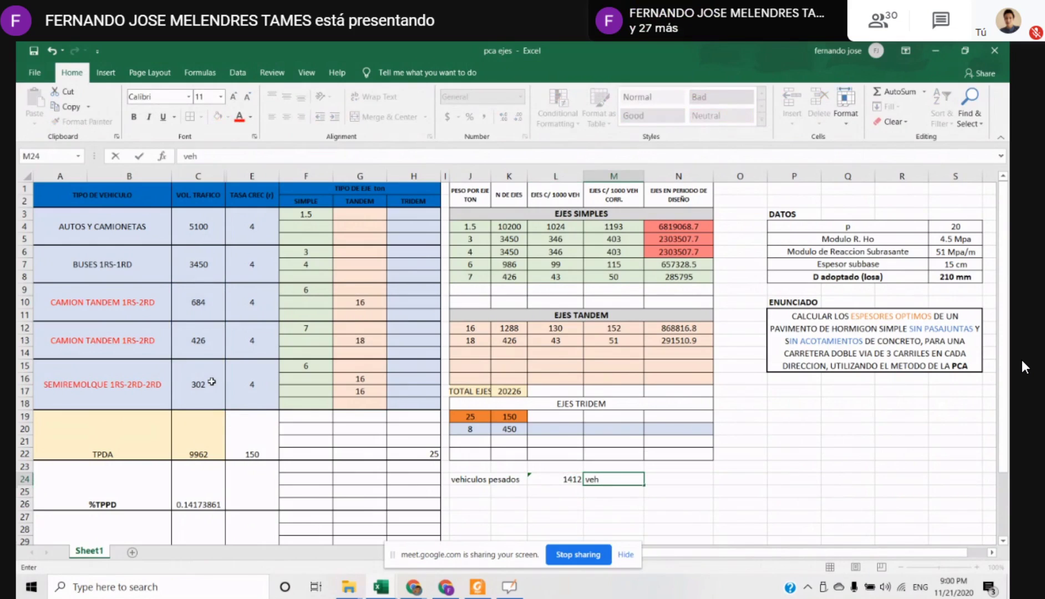
pyautogui.press('Return')
# Enter the label "% vp" in J25, under the vehiculos pesados label
pyautogui.press('Left')
pyautogui.press('Left')
pyautogui.press('Left')
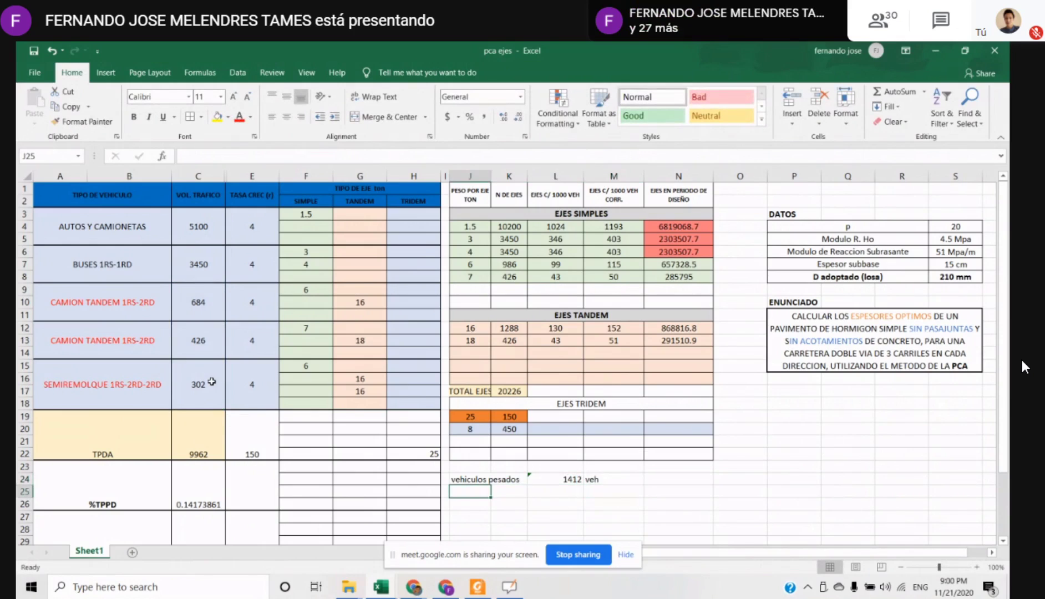
pyautogui.write('%')
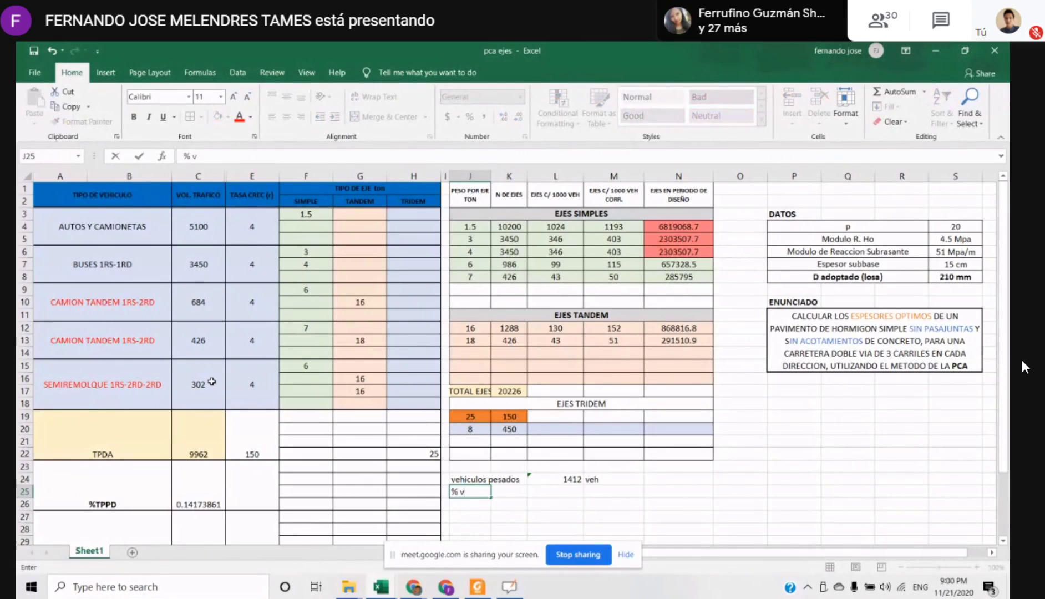
pyautogui.write(' vp')
pyautogui.press('Return')
pyautogui.press('Up')
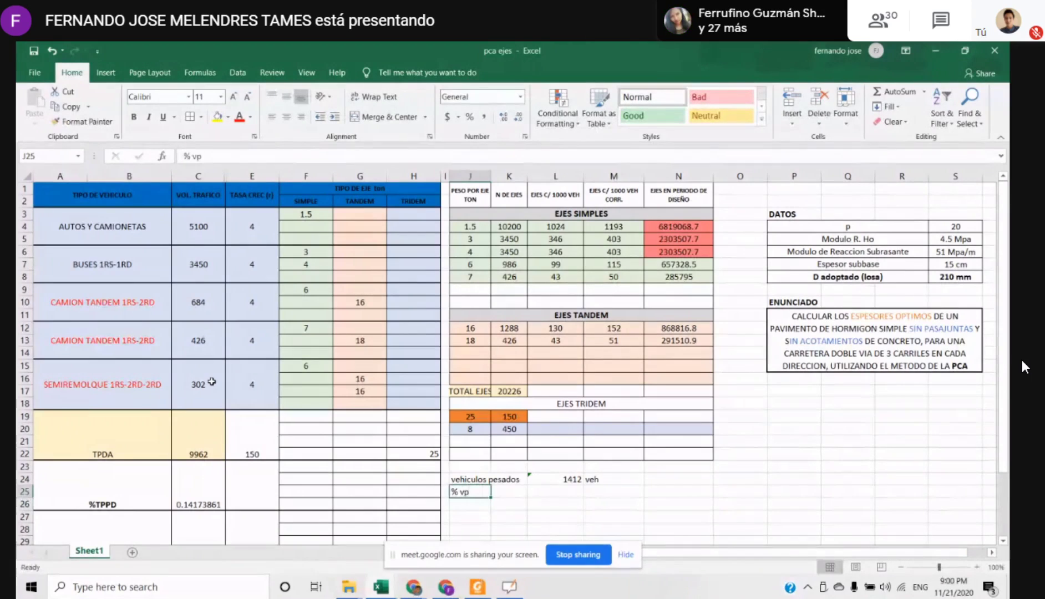
# Calculate the heavy vehicle share of the TPDA in L25 with the formula =L24/C19
pyautogui.press('Right')
pyautogui.press('Right')
pyautogui.write('=')
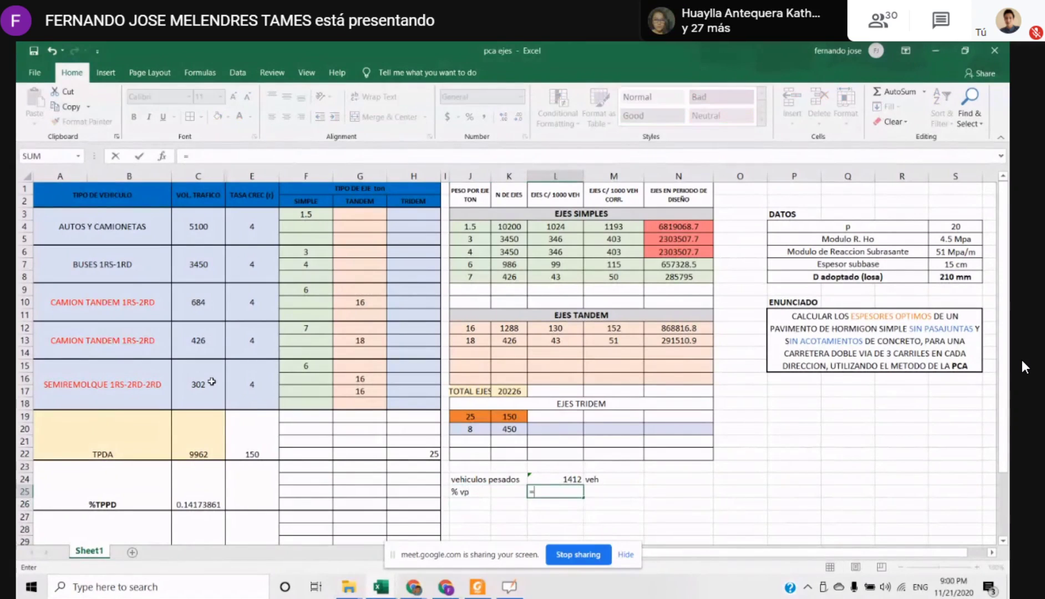
pyautogui.click(565, 478)
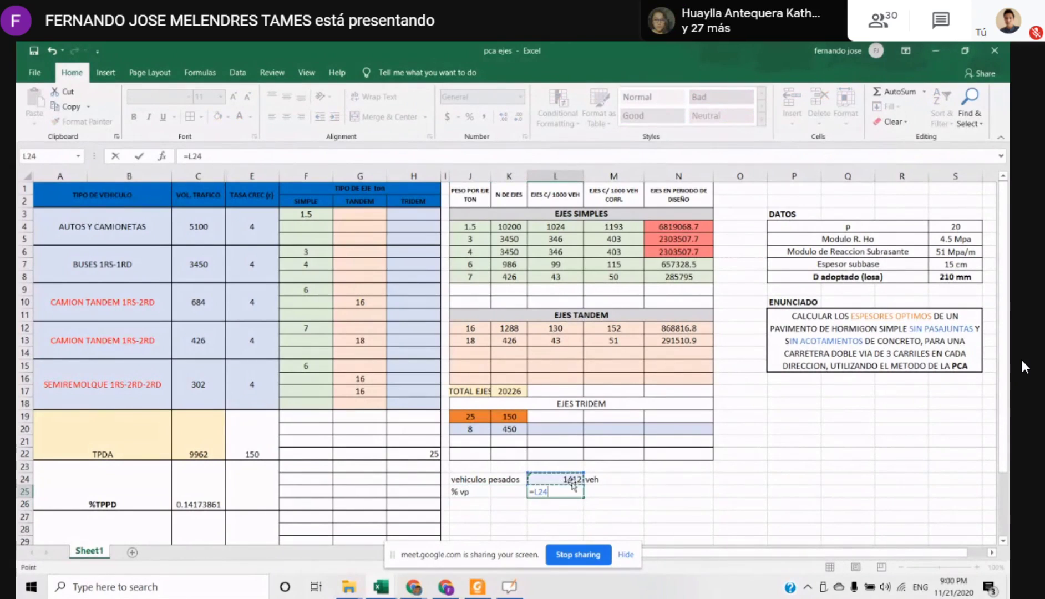
pyautogui.write('/')
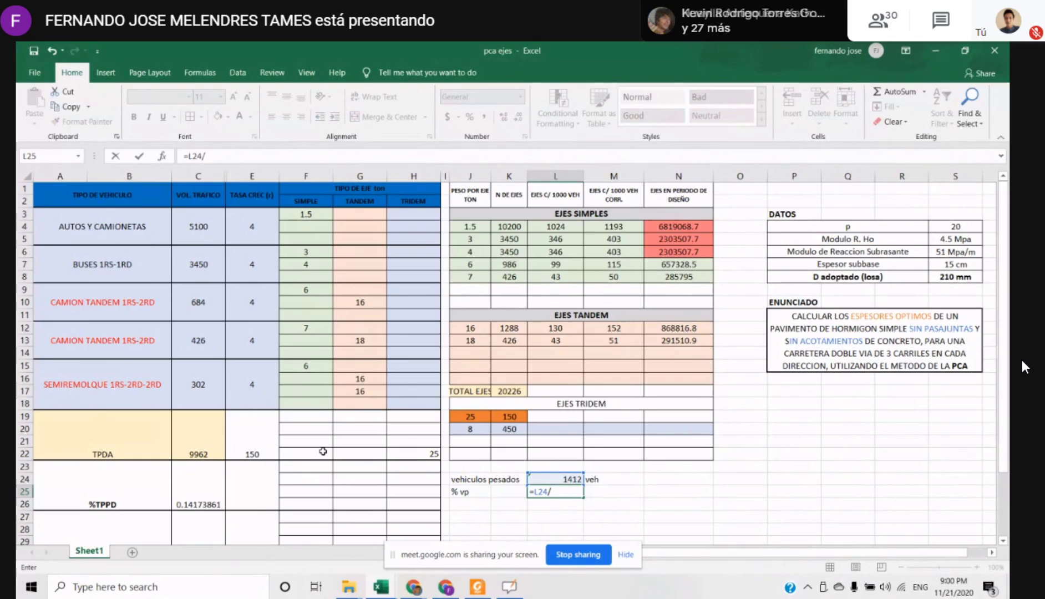
pyautogui.click(198, 428)
pyautogui.press('Return')
pyautogui.press('Up')
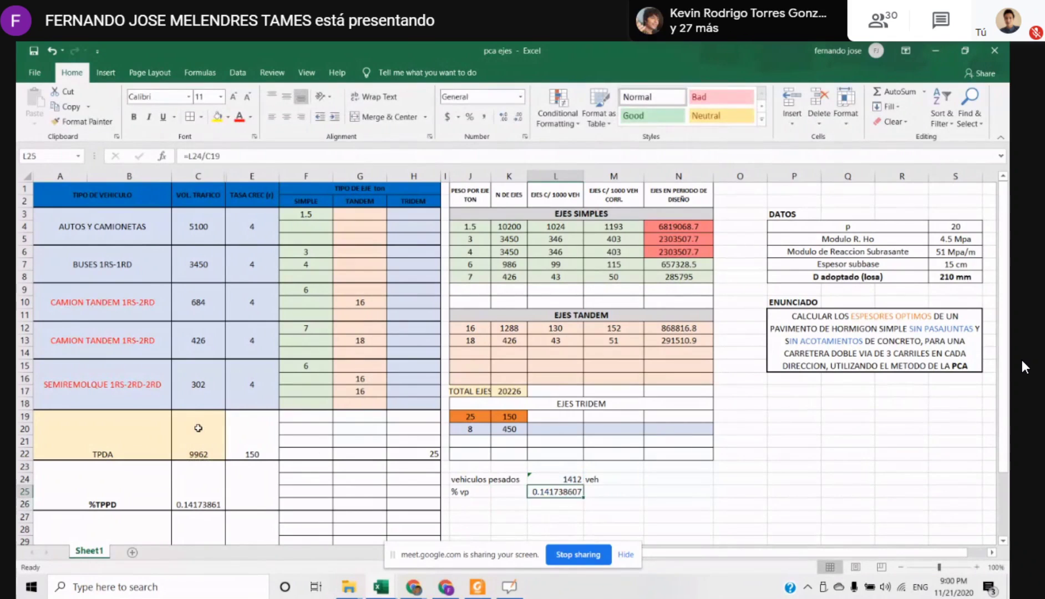
pyautogui.press('Right')
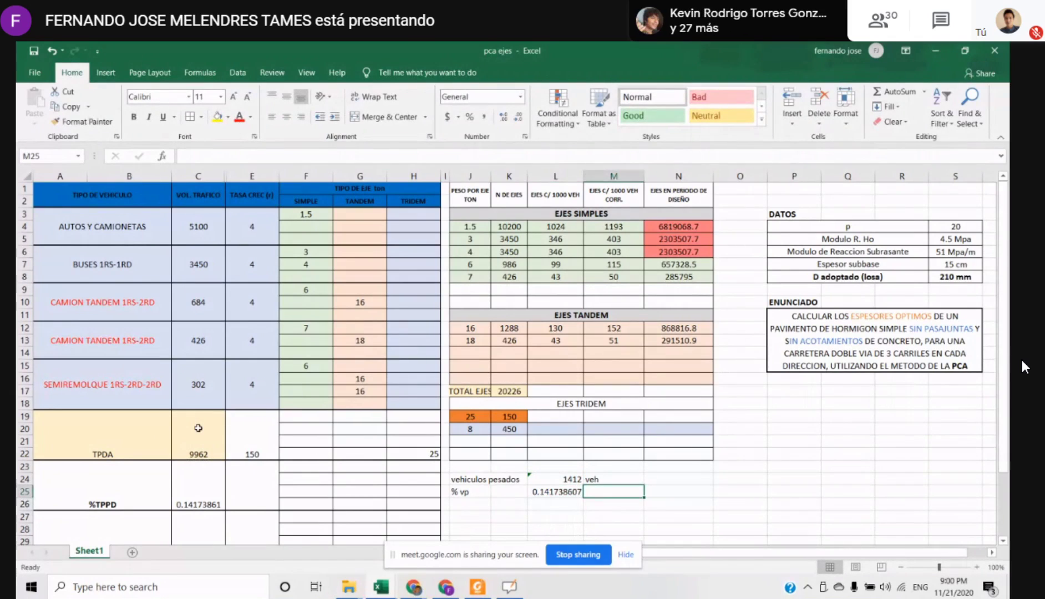
pyautogui.press('Left')
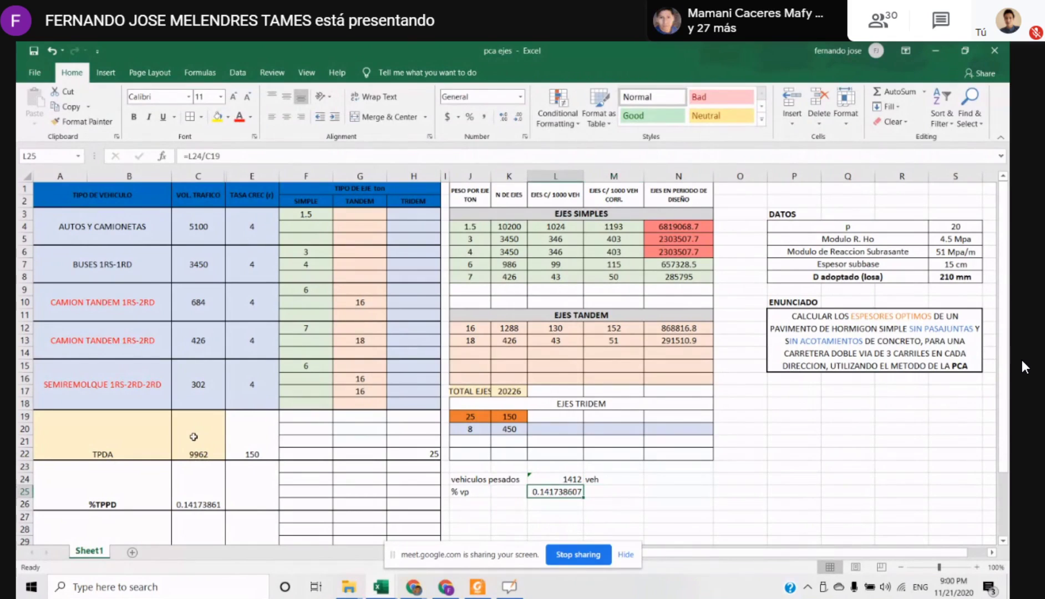
pyautogui.press('Right')
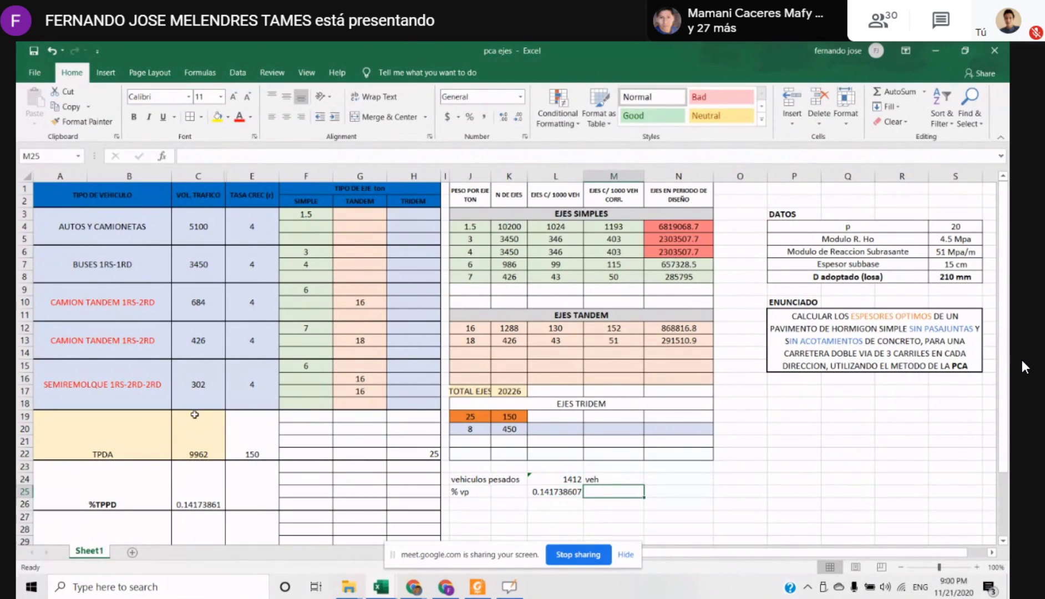
# Format the heavy vehicle share in L25 as a percentage with three decimal places
pyautogui.click(546, 494)
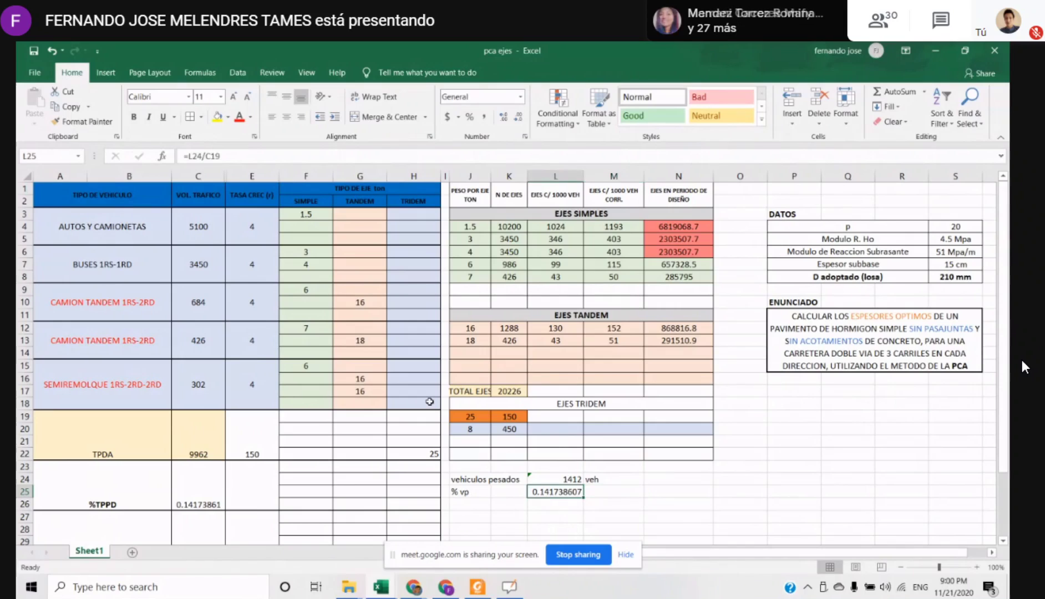
pyautogui.click(469, 117)
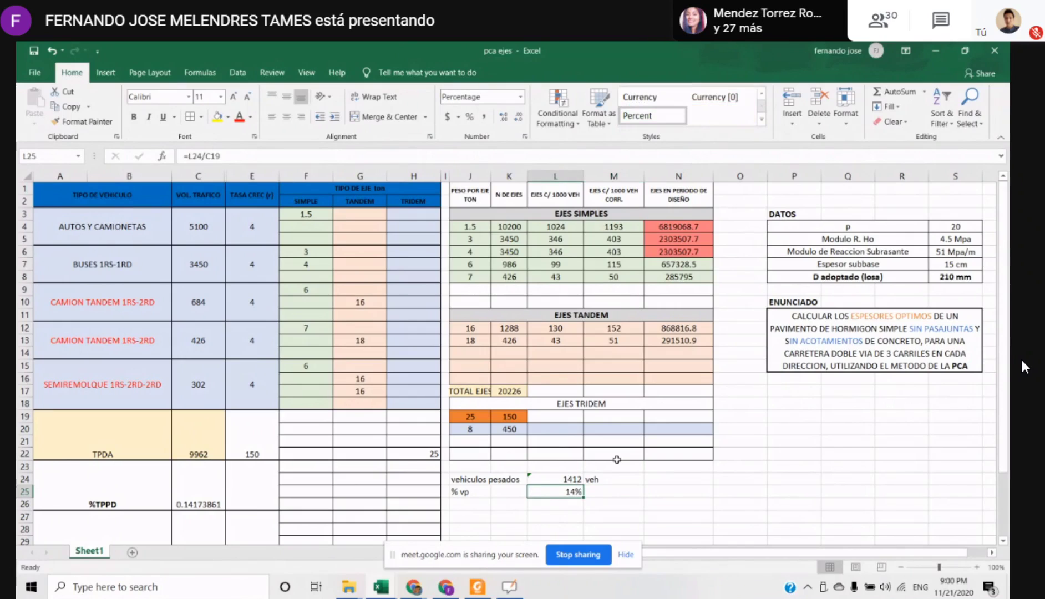
pyautogui.click(506, 119)
pyautogui.click(506, 119)
pyautogui.click(508, 120)
pyautogui.press('Right')
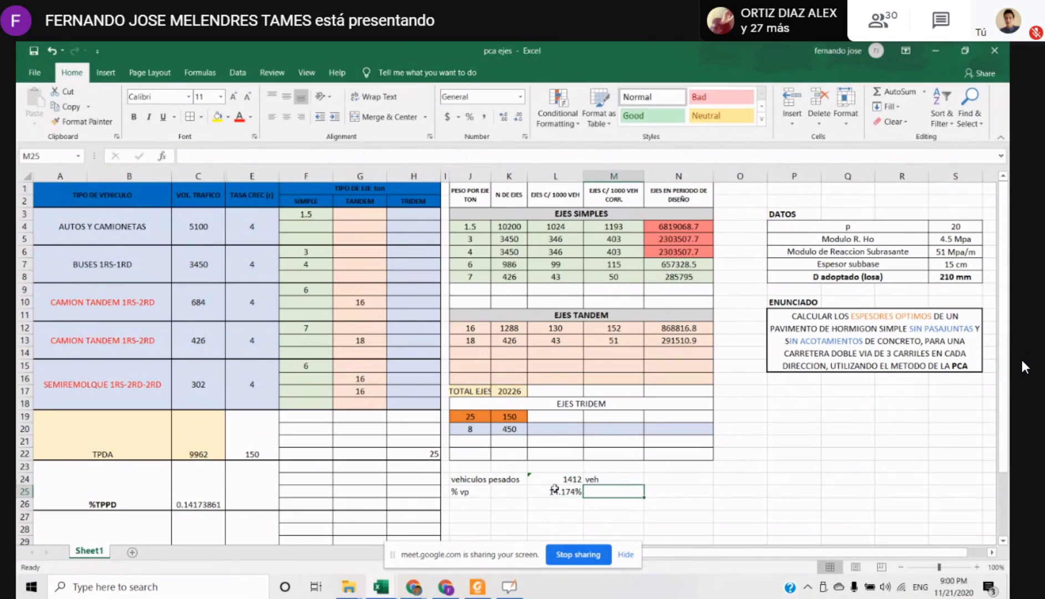
# Examine the heavy vehicle percentage and the EJES C/ 1000 VEH CORR. formulas for the simple axles, and switch to another window
pyautogui.moveTo(555, 489); pyautogui.dragTo(471, 515)
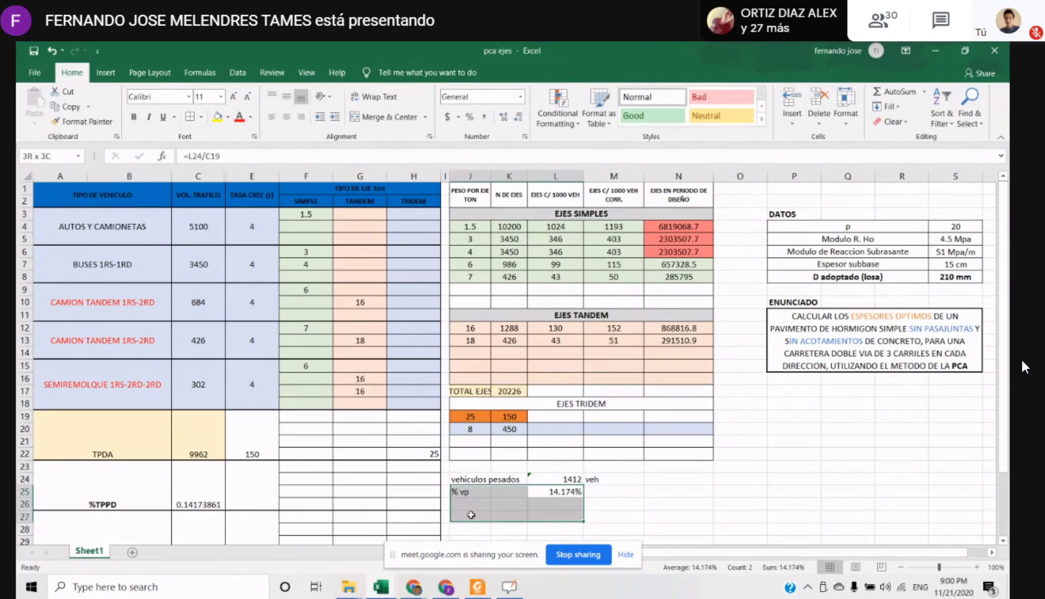
pyautogui.moveTo(613, 194); pyautogui.dragTo(635, 265)
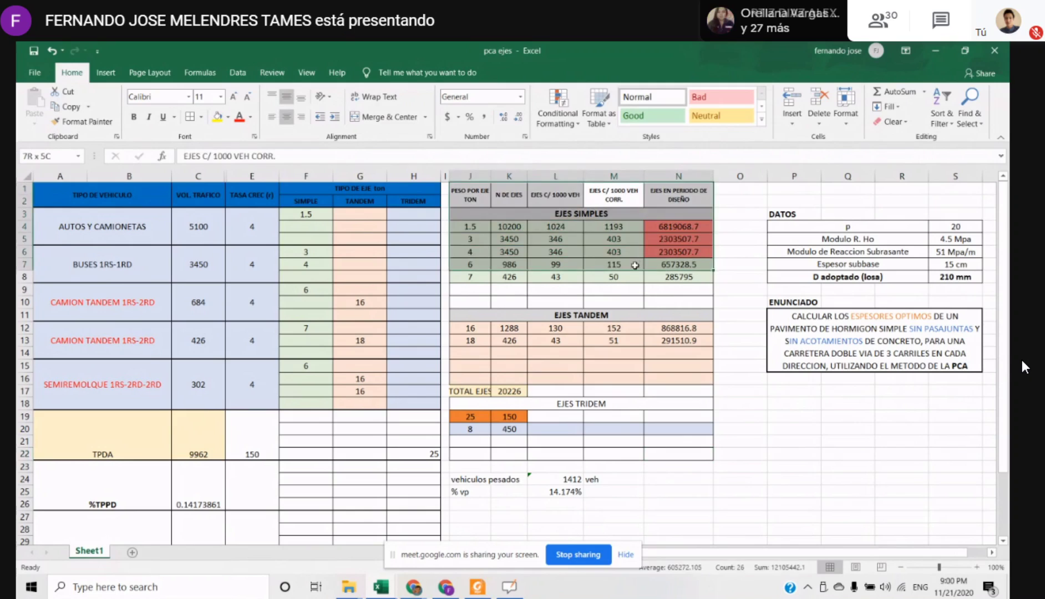
pyautogui.click(613, 240)
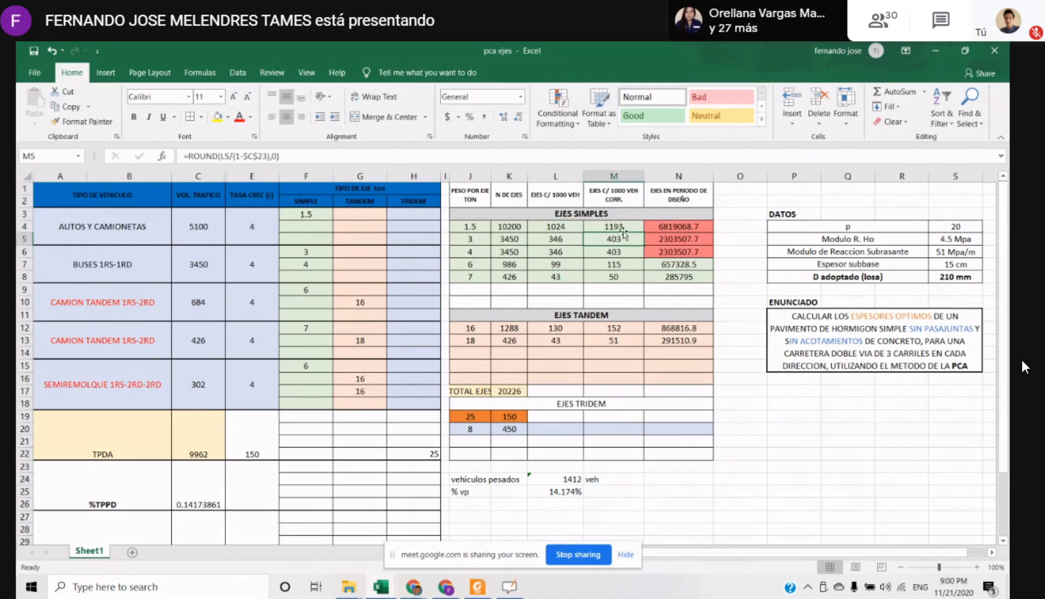
pyautogui.click(602, 248)
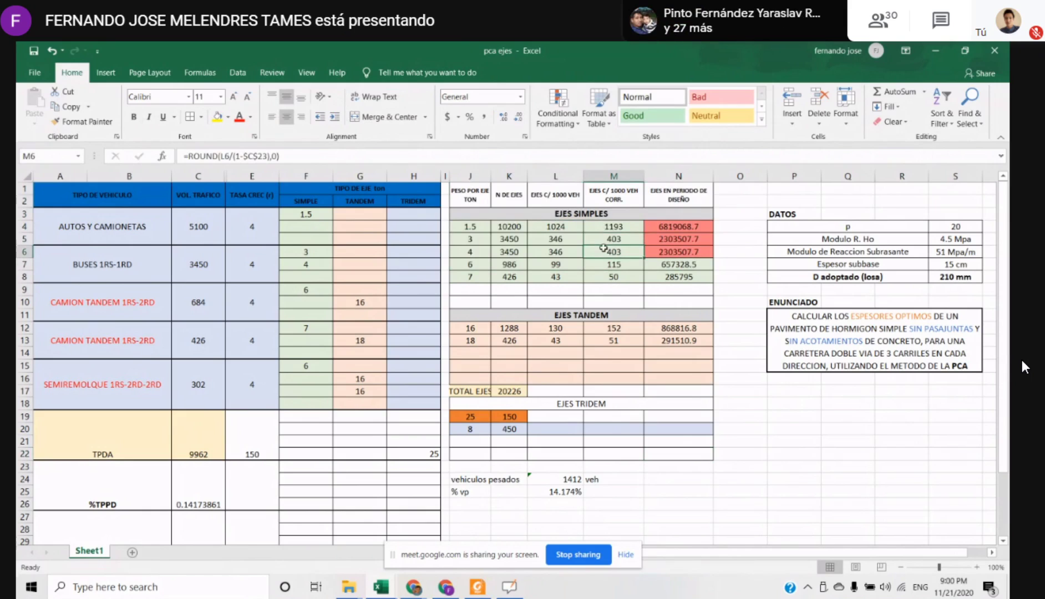
pyautogui.hotkey('alt', 'Tab')
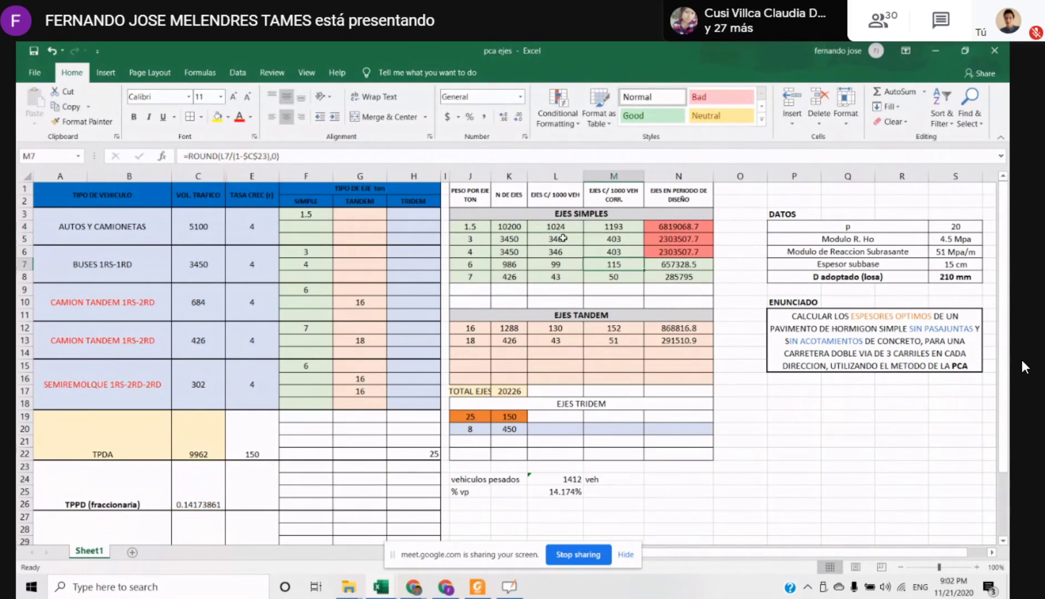
# Compare the EJES C/ 1000 VEH CORR. formulas of the simple and tandem axles, and check the tandem formula in L13
pyautogui.click(588, 239)
pyautogui.click(602, 277)
pyautogui.click(610, 315)
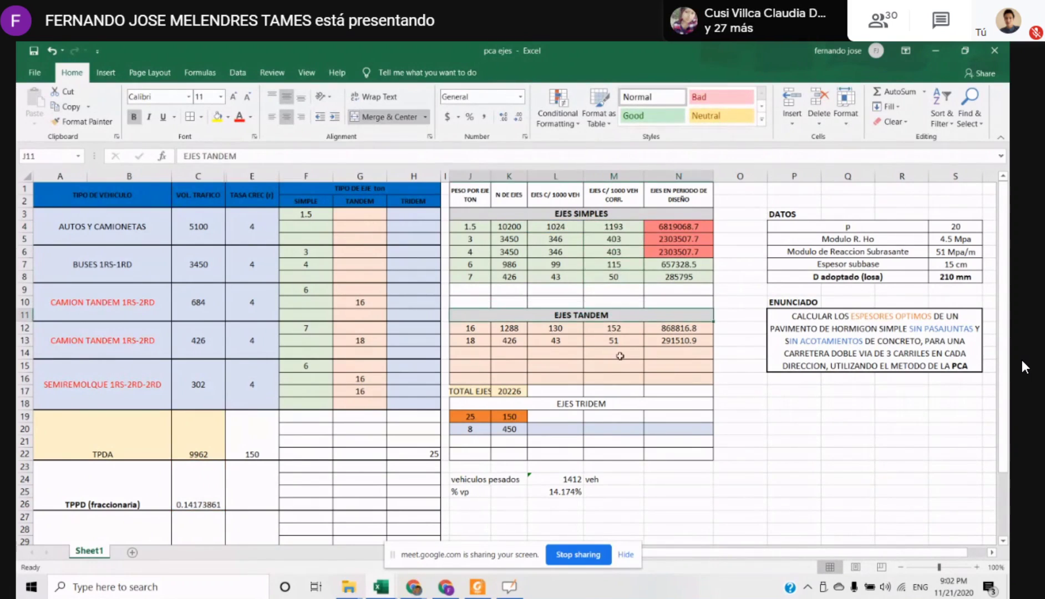
pyautogui.click(617, 328)
pyautogui.moveTo(612, 327); pyautogui.dragTo(622, 360)
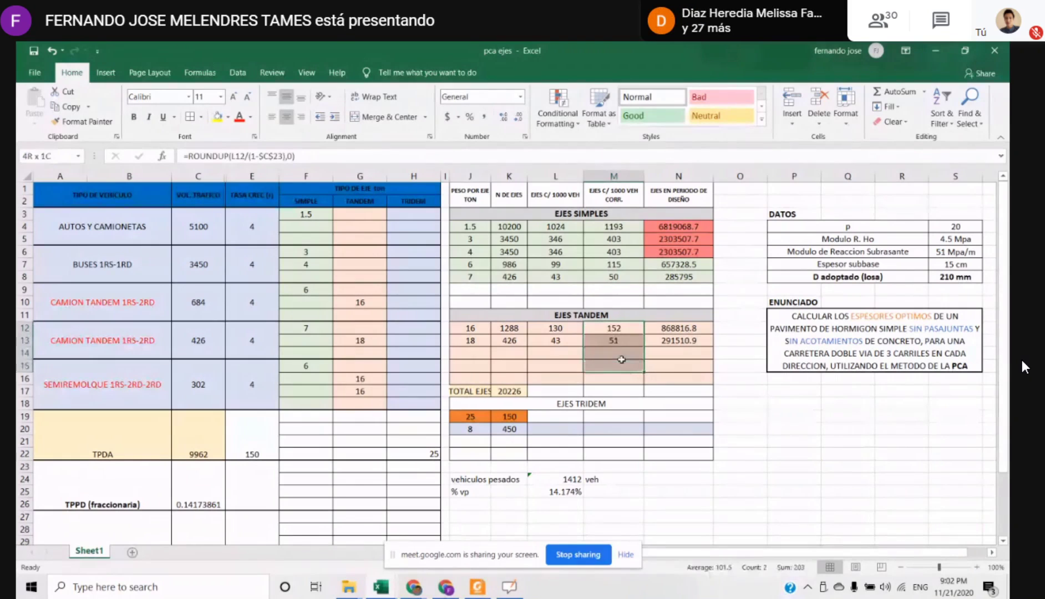
pyautogui.moveTo(614, 227); pyautogui.dragTo(613, 279)
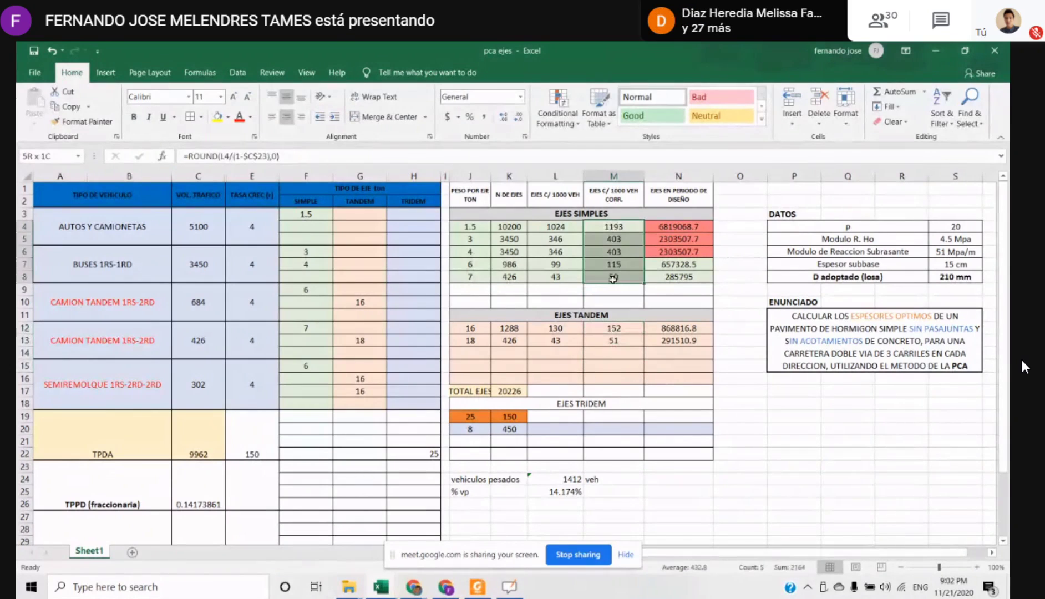
pyautogui.click(612, 328)
pyautogui.click(555, 340)
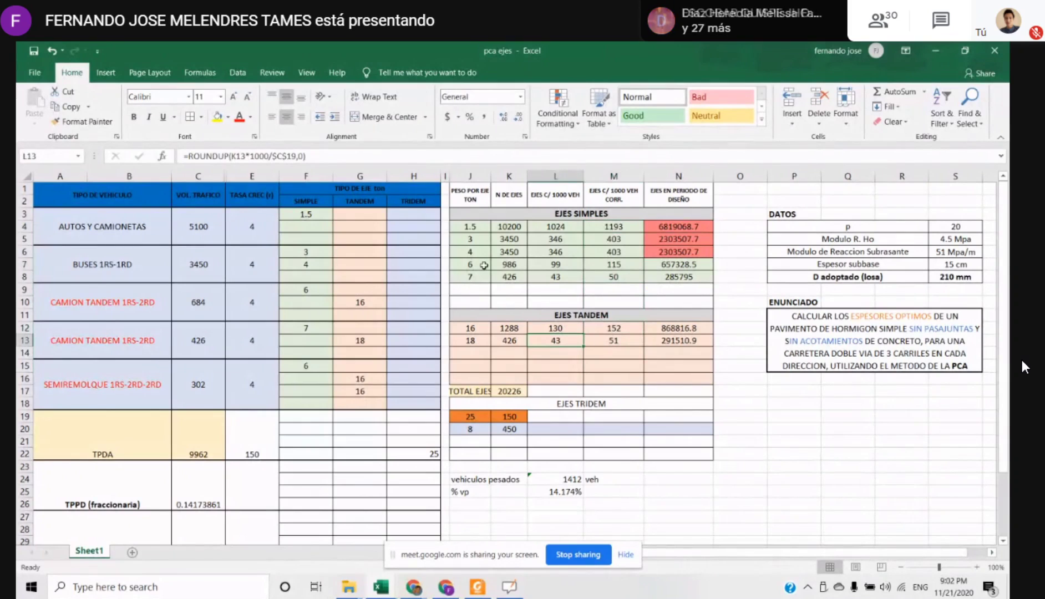
# Compare the simple and tandem axle rows, focusing on the EJES EN PERIODO DE DISEÑO column
pyautogui.moveTo(470, 226); pyautogui.dragTo(613, 278)
pyautogui.moveTo(527, 315); pyautogui.dragTo(530, 326)
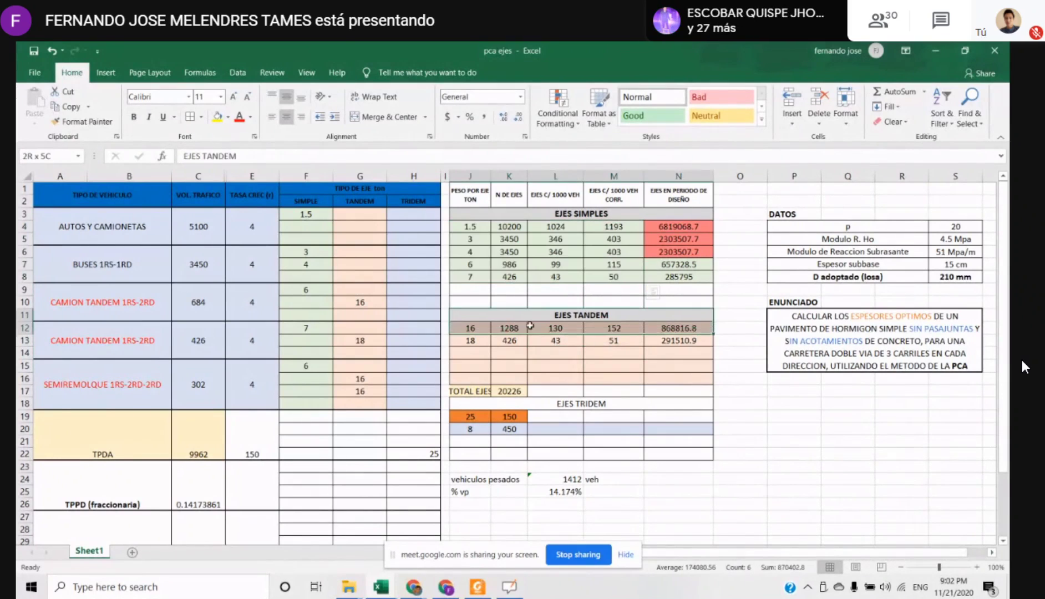
pyautogui.moveTo(678, 227); pyautogui.dragTo(678, 264)
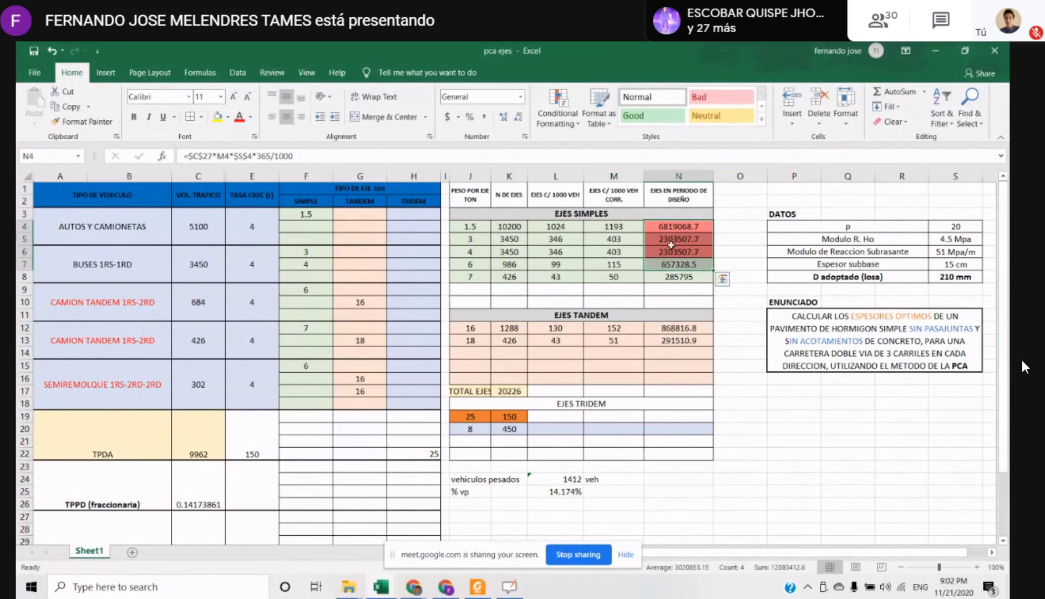
pyautogui.click(680, 198)
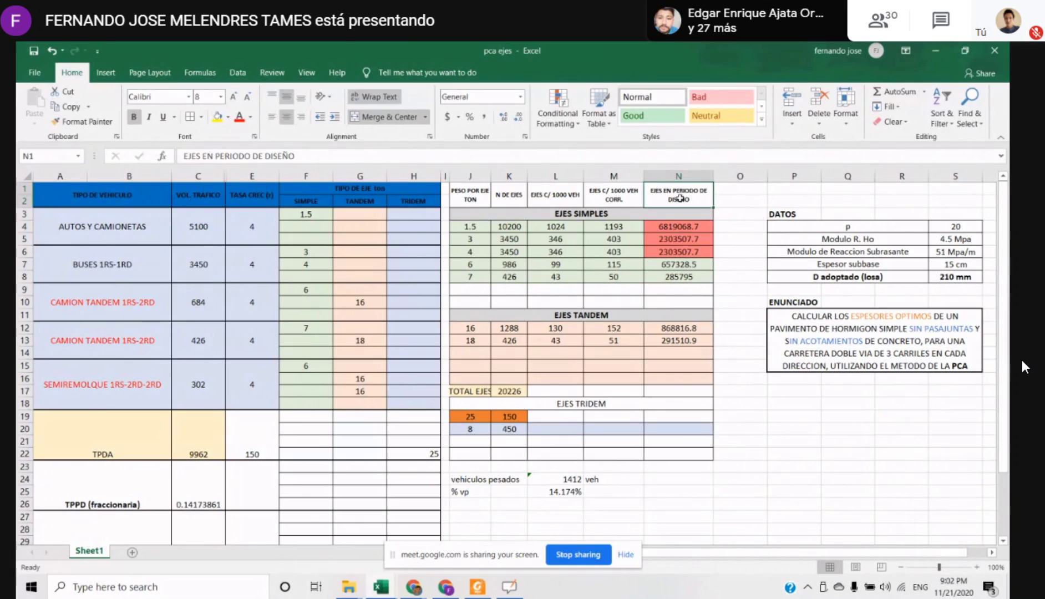
pyautogui.moveTo(470, 328); pyautogui.dragTo(688, 341)
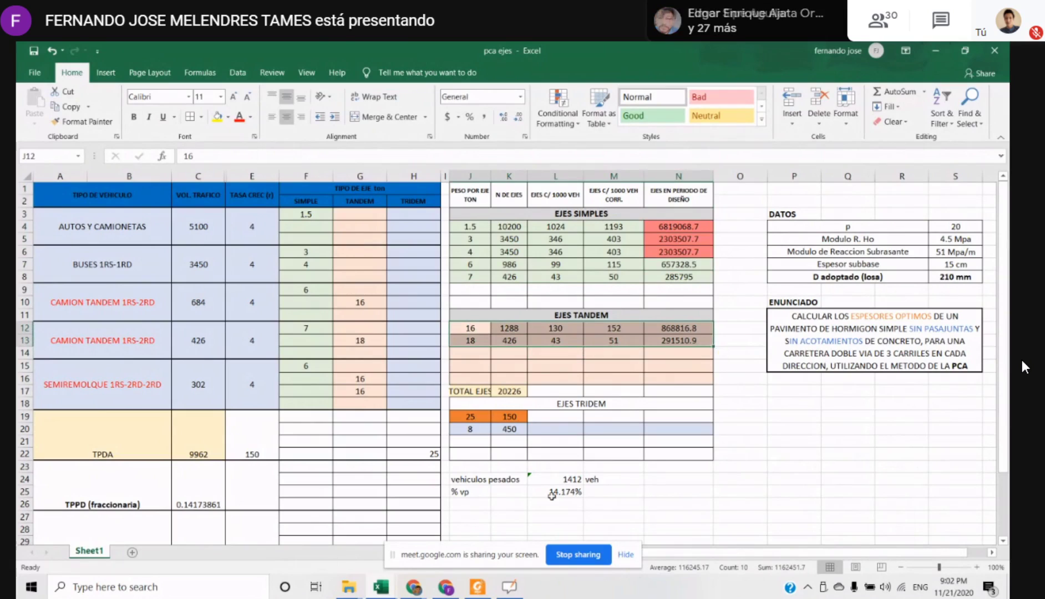
# Switch to the OpenBoard whiteboard and add a new blank page after page 2
pyautogui.click(520, 591)
pyautogui.click(70, 349)
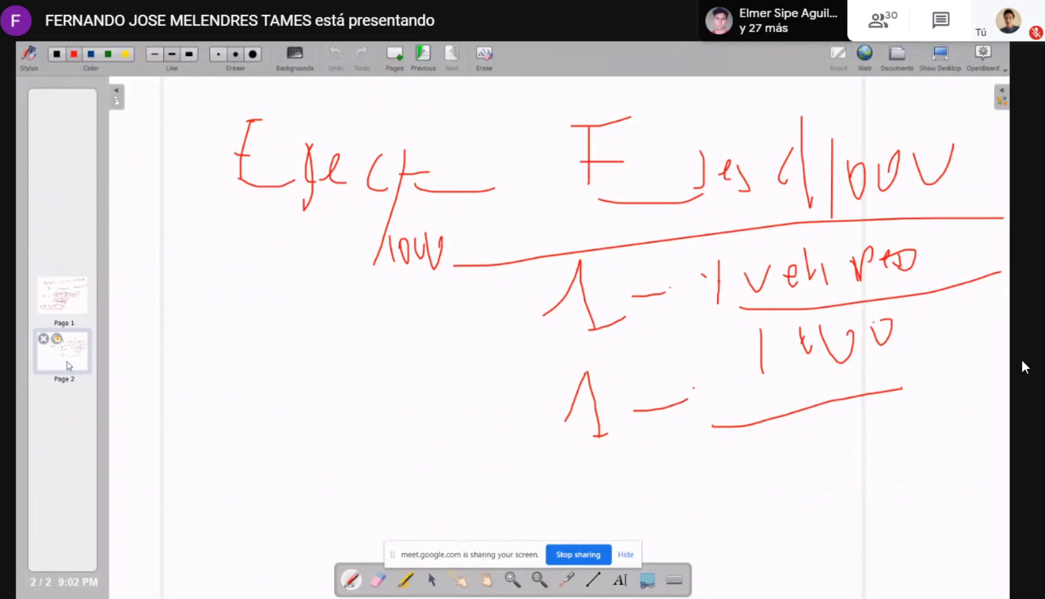
pyautogui.click(397, 54)
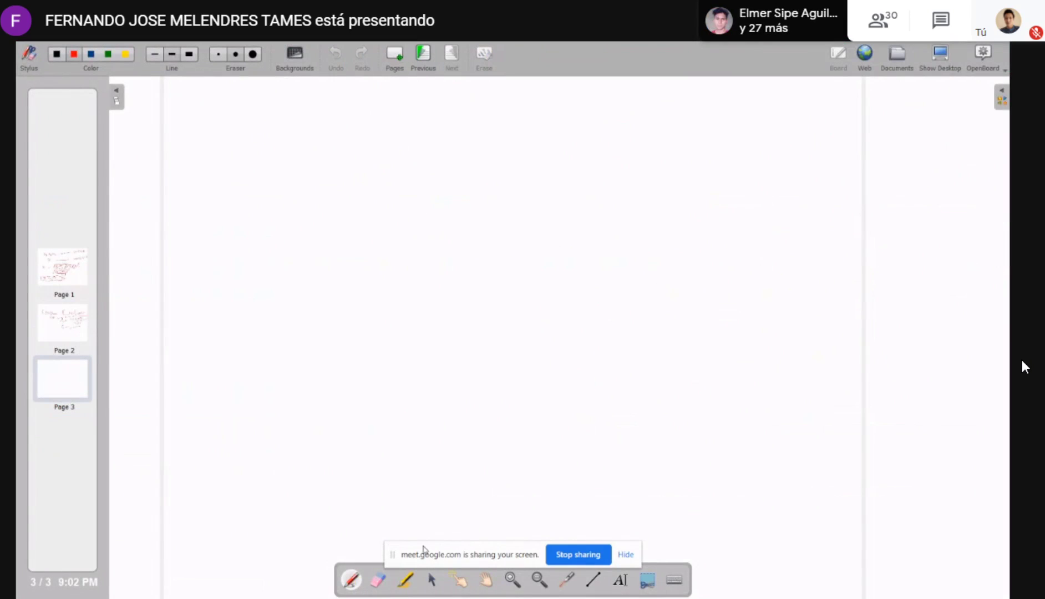
# Handwrite the first strokes of a note in red near the upper-left corner of the blank page
pyautogui.moveTo(240, 103); pyautogui.dragTo(240, 194)
pyautogui.moveTo(237, 157); pyautogui.dragTo(254, 157)
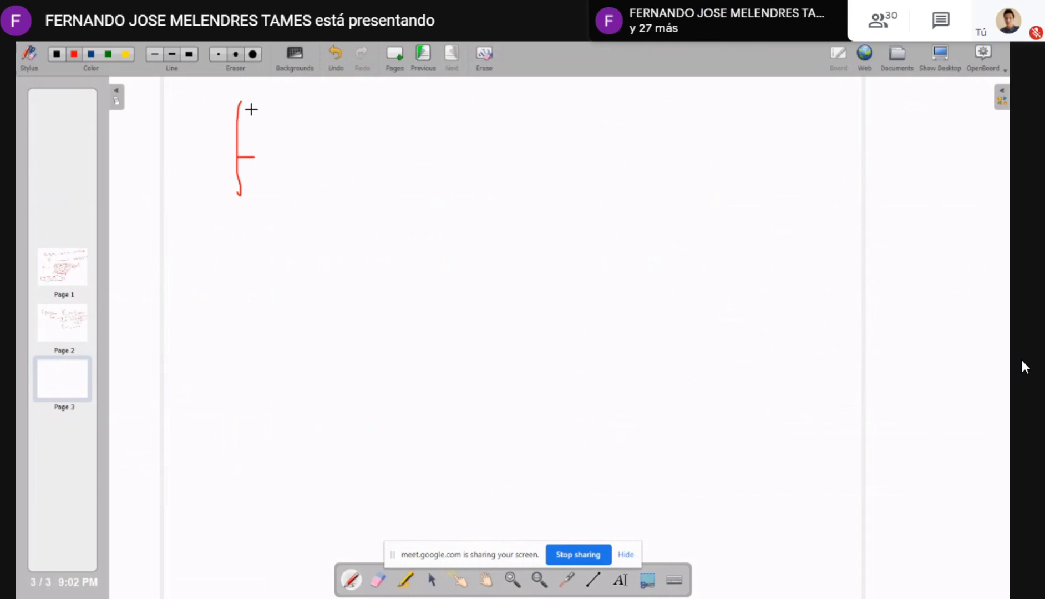
pyautogui.moveTo(252, 107); pyautogui.dragTo(237, 118)
pyautogui.moveTo(281, 168); pyautogui.dragTo(306, 185)
pyautogui.moveTo(267, 227)
pyautogui.mouseDown()
pyautogui.moveTo(243, 233)
pyautogui.moveTo(246, 301)
pyautogui.mouseUp()
pyautogui.moveTo(242, 280); pyautogui.dragTo(264, 274)
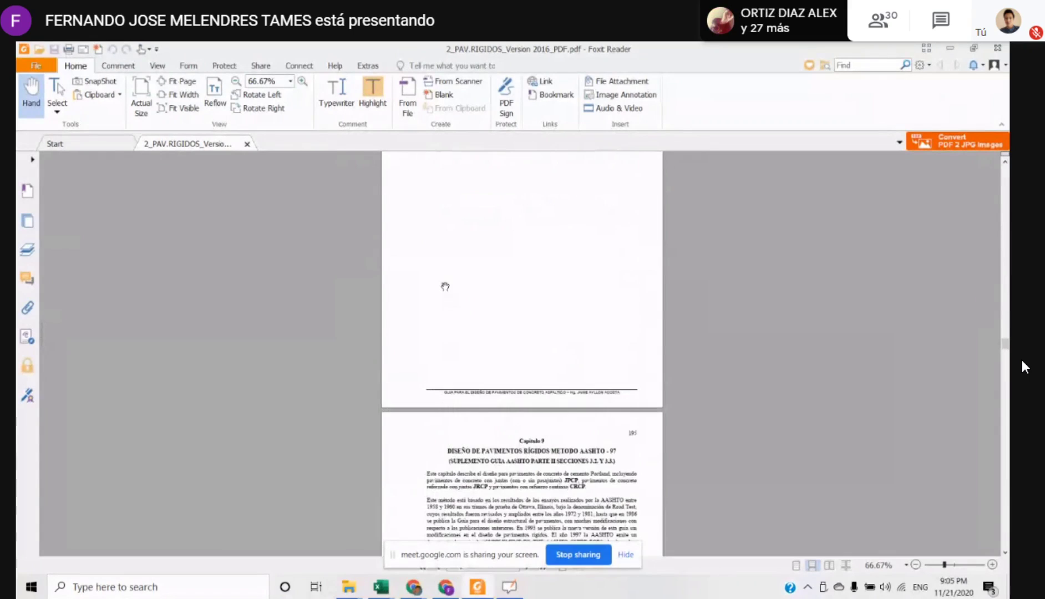
# Find the design lane distribution factor chart, Figura PC-2.1, in the rigid pavements PDF
pyautogui.scroll(5, 445, 286)
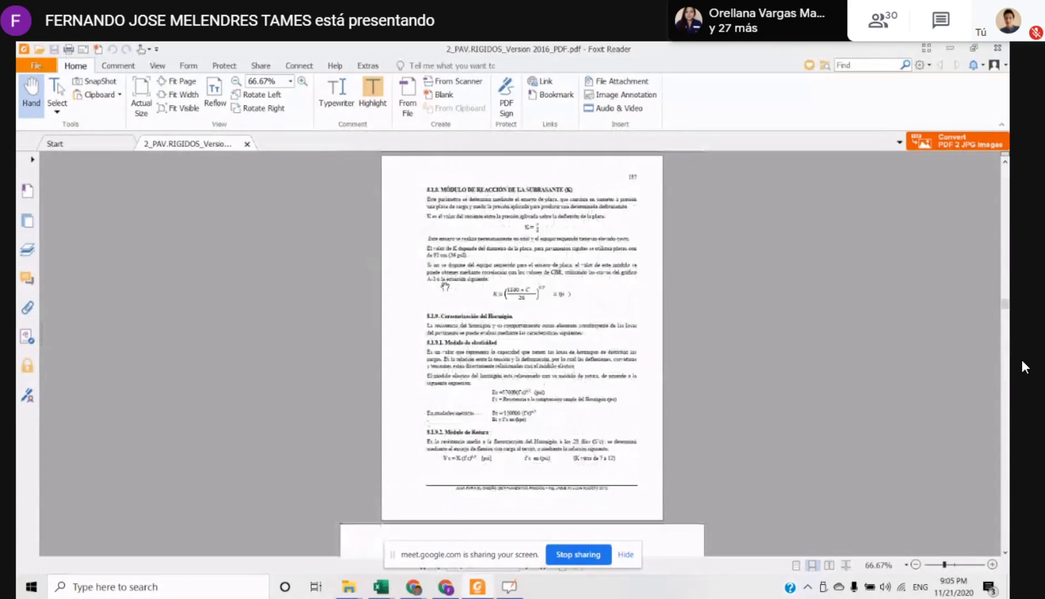
pyautogui.scroll(1, 445, 286)
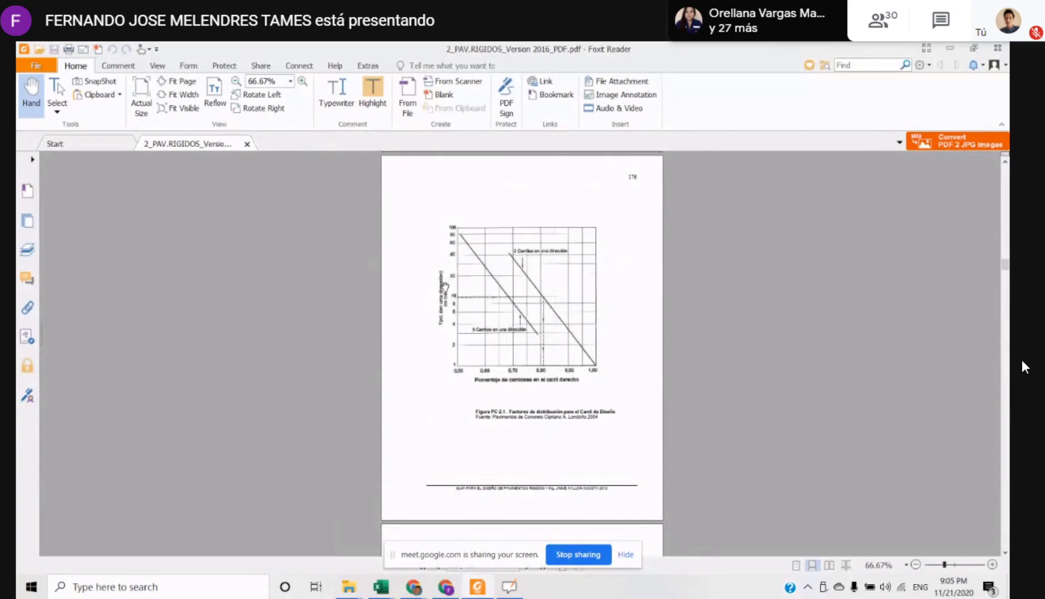
pyautogui.scroll(2, 597, 254)
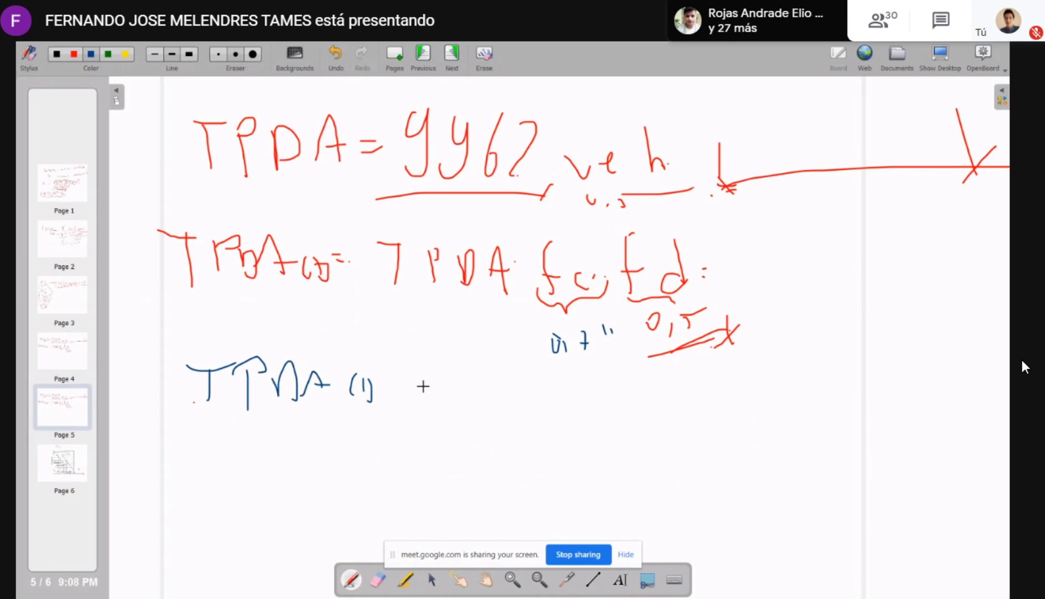
pyautogui.press('Escape')
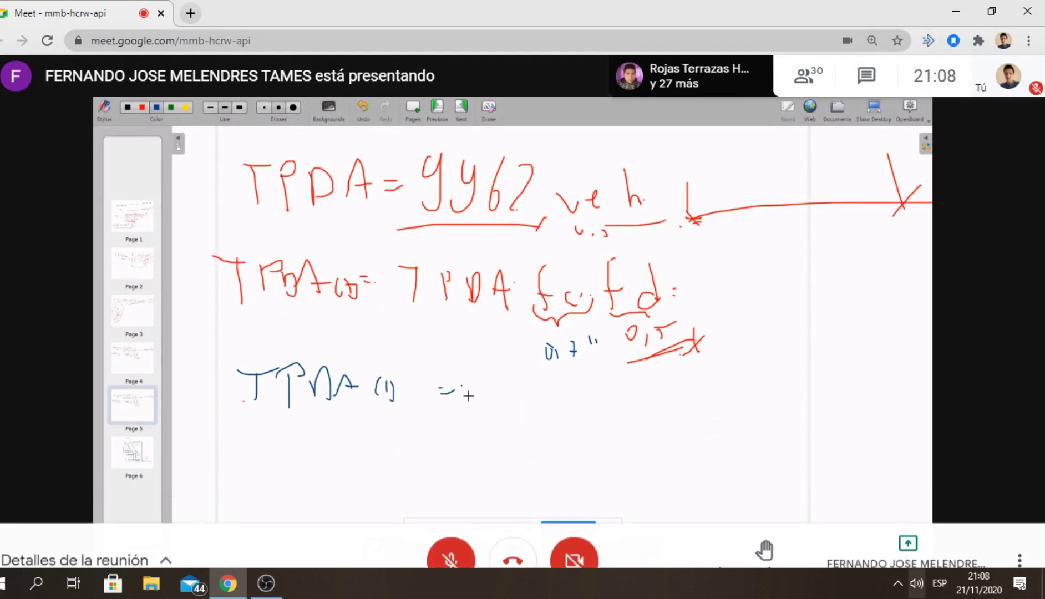
pyautogui.click(895, 588)
pyautogui.click(895, 585)
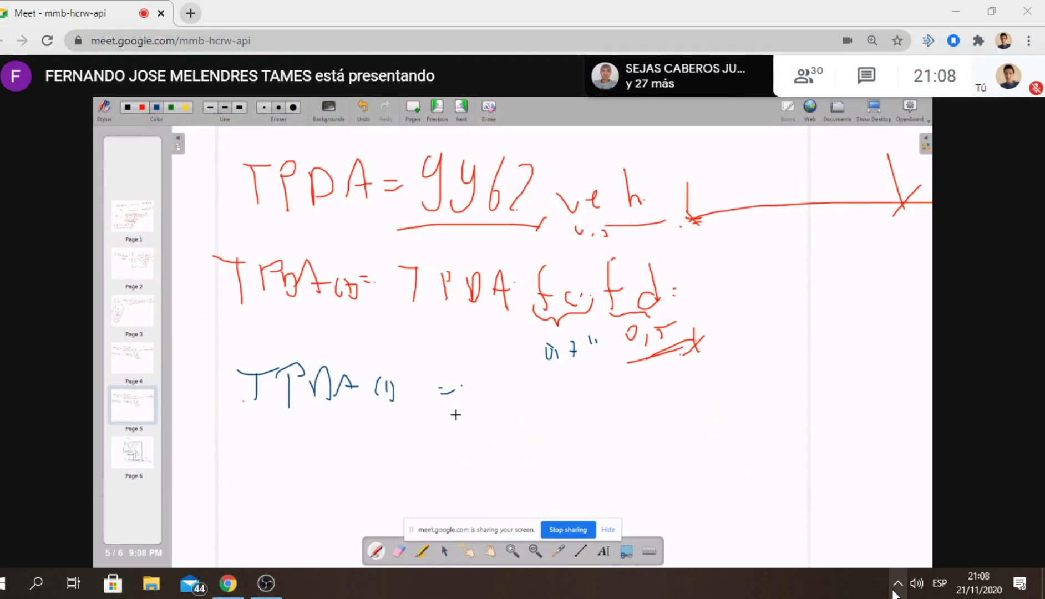
pyautogui.doubleClick(998, 271)
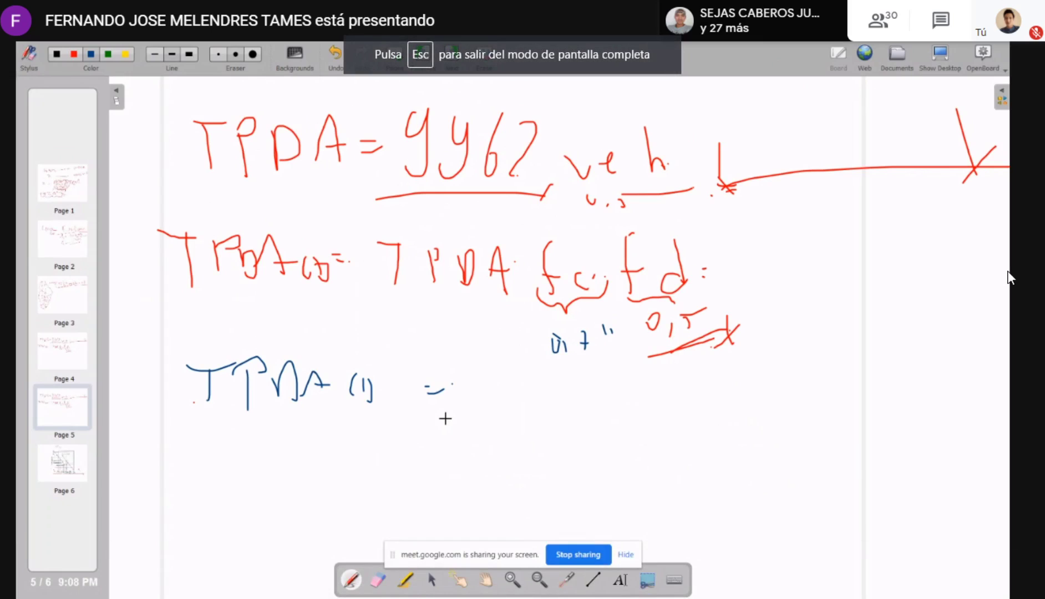
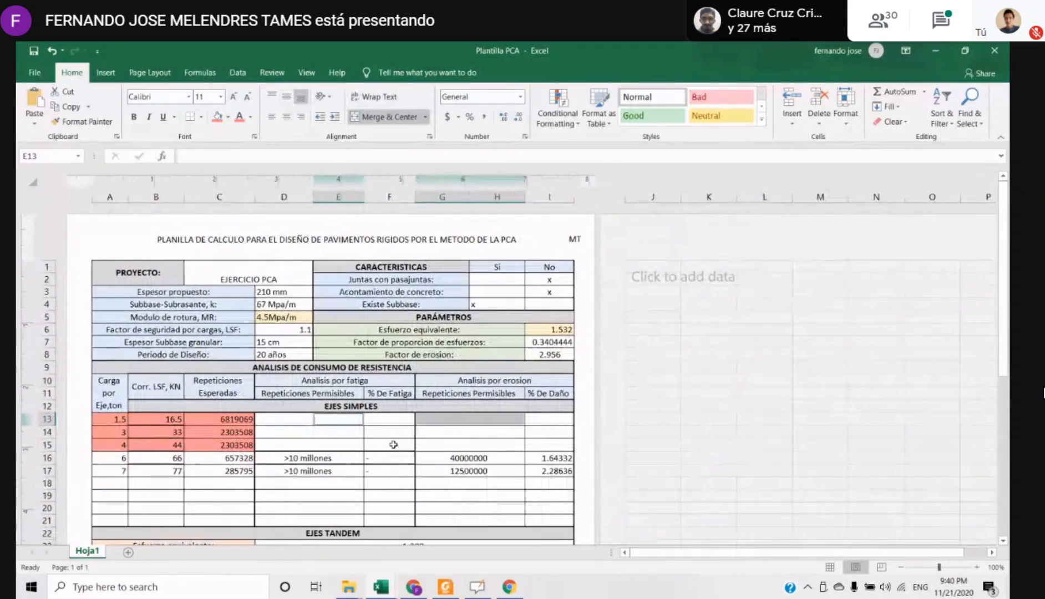
# Review the PCA calculation sheet, covering the simple and tandem axle analyses and the project data block A1:I8
pyautogui.scroll(-6, 278, 417)
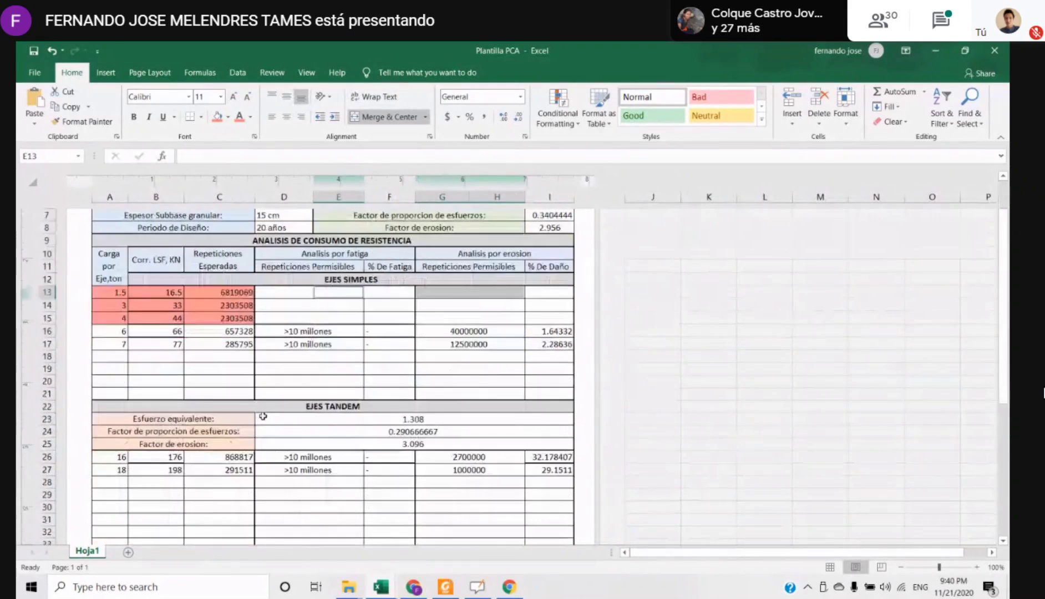
pyautogui.scroll(6, 278, 425)
pyautogui.click(472, 444)
pyautogui.click(277, 471)
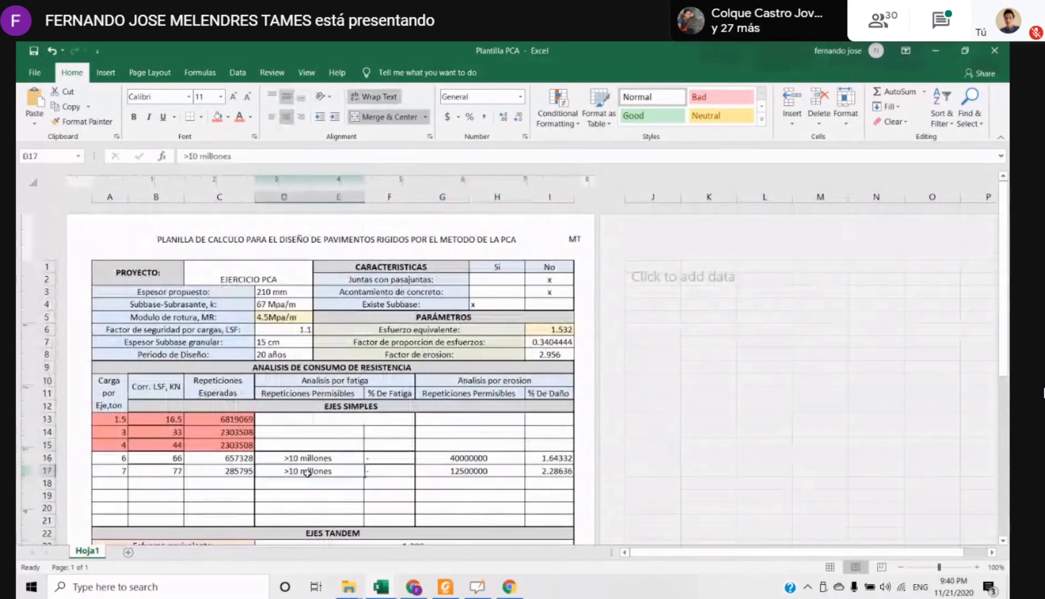
pyautogui.moveTo(134, 270); pyautogui.dragTo(561, 357)
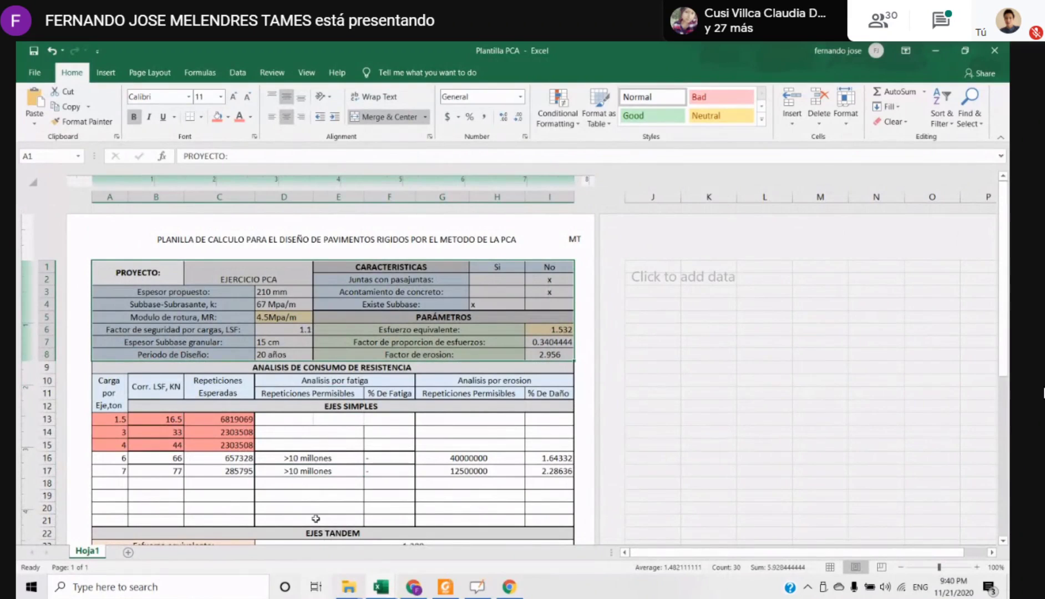
pyautogui.click(289, 464)
# Examine the project name, proposed thickness, subbase-subgrade k and modulus of rupture entries with their labels
pyautogui.click(225, 300)
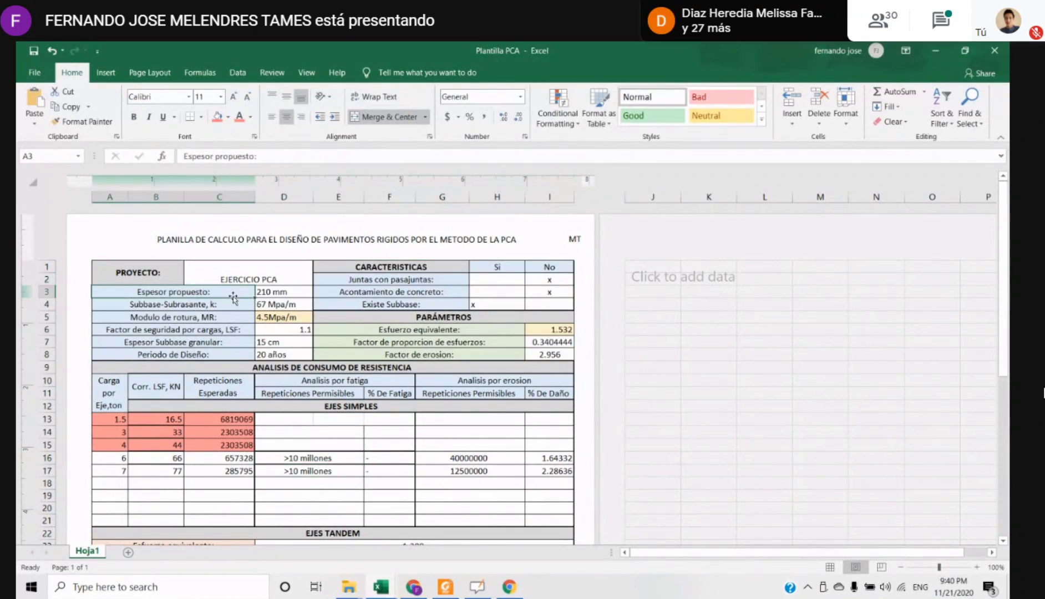
pyautogui.click(282, 271)
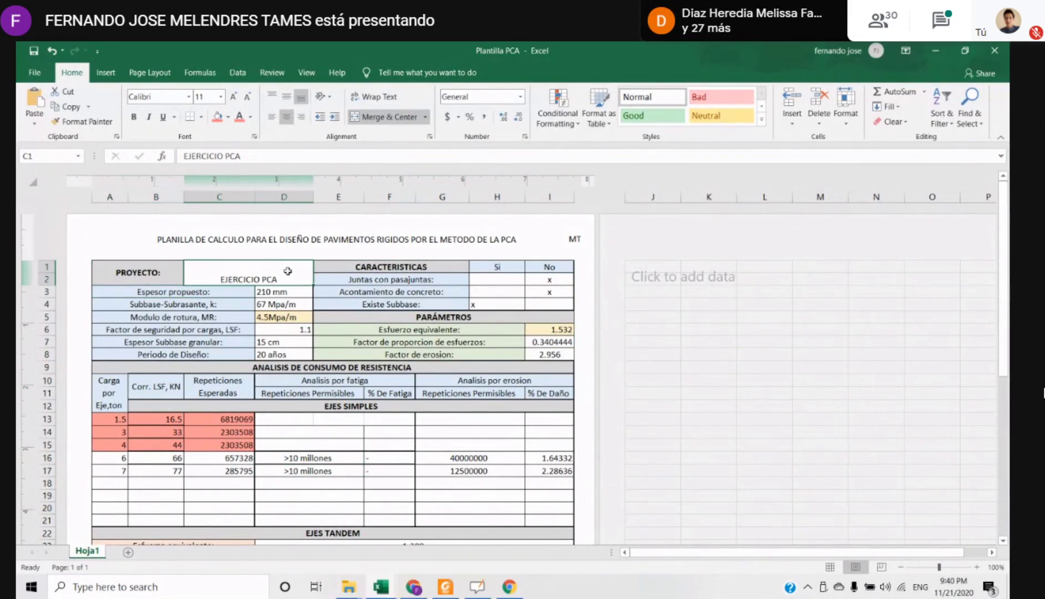
pyautogui.click(284, 292)
pyautogui.click(228, 283)
pyautogui.click(239, 292)
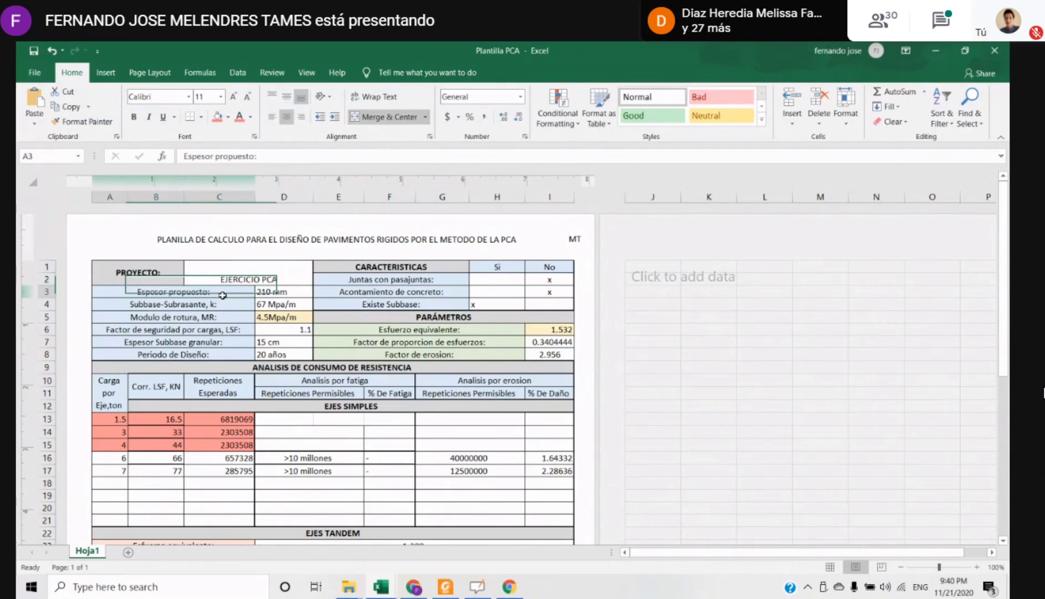
pyautogui.click(289, 295)
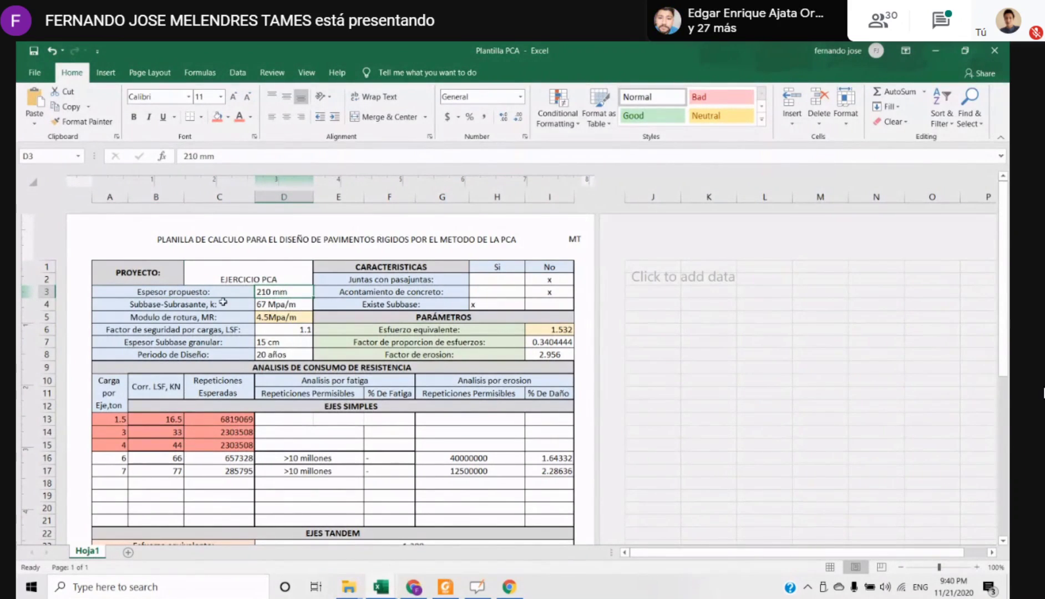
pyautogui.click(165, 305)
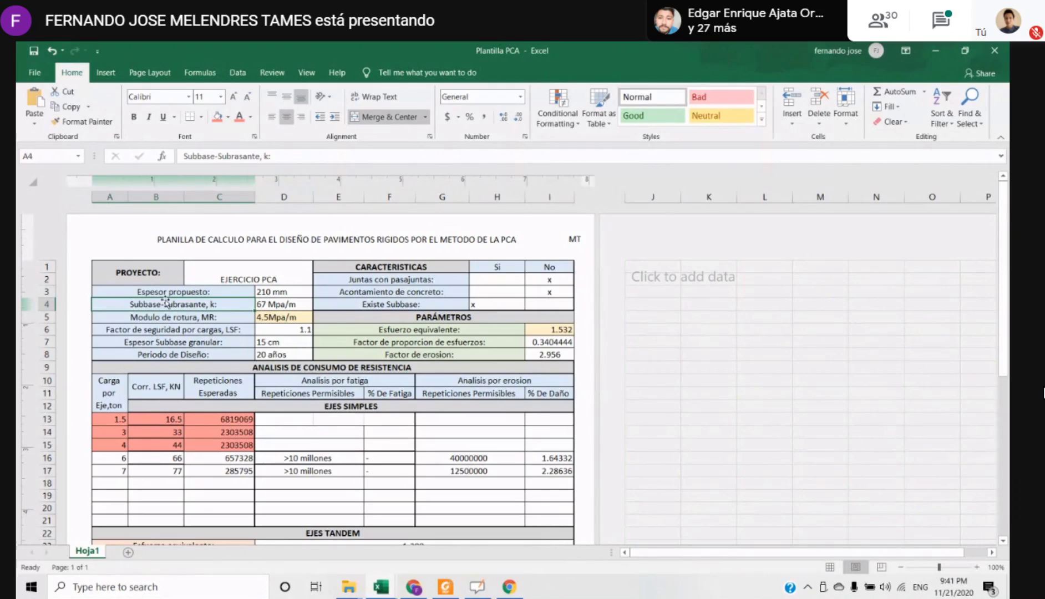
pyautogui.click(238, 314)
pyautogui.click(293, 306)
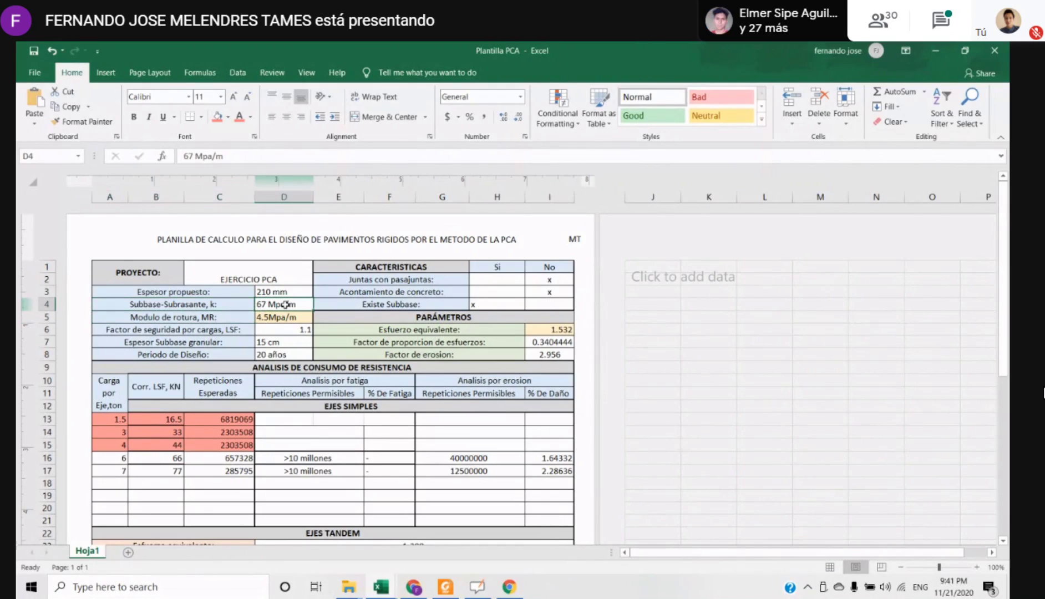
pyautogui.click(289, 357)
pyautogui.click(199, 320)
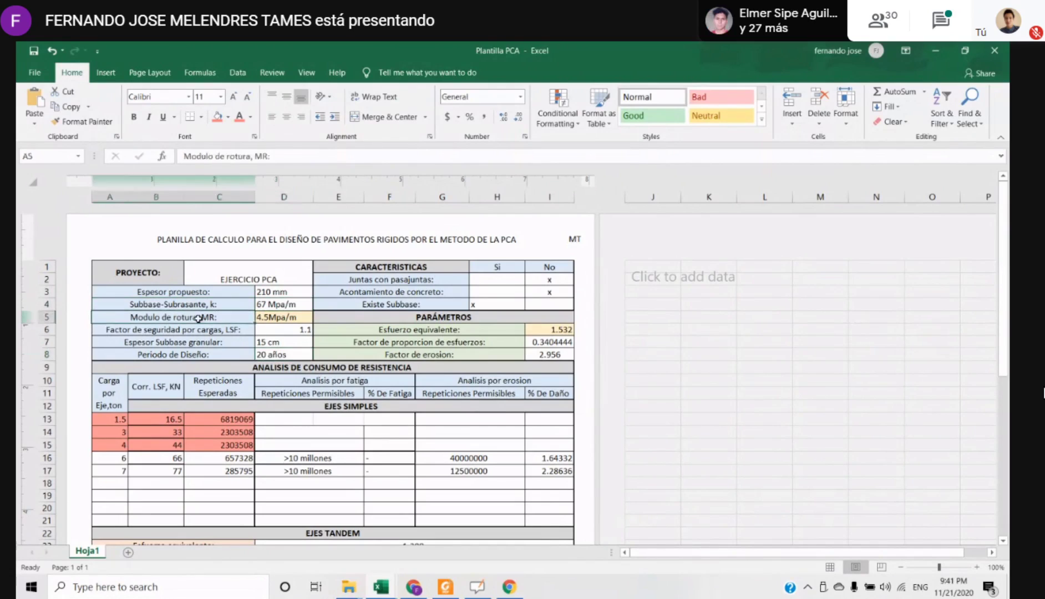
pyautogui.click(272, 319)
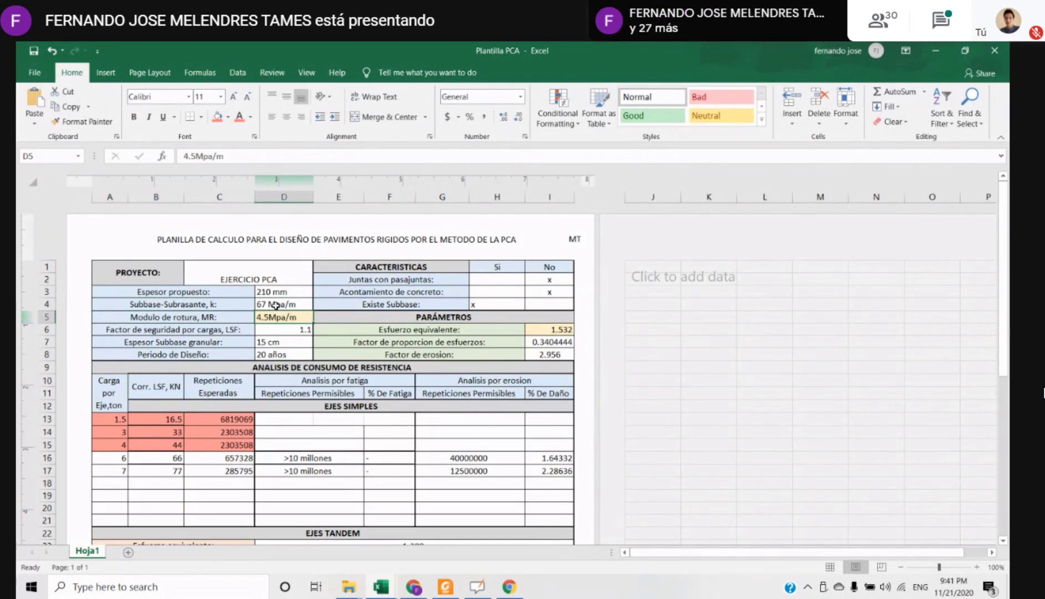
# Set the font colour of the subbase-subgrade k value in D4 to standard purple
pyautogui.click(276, 305)
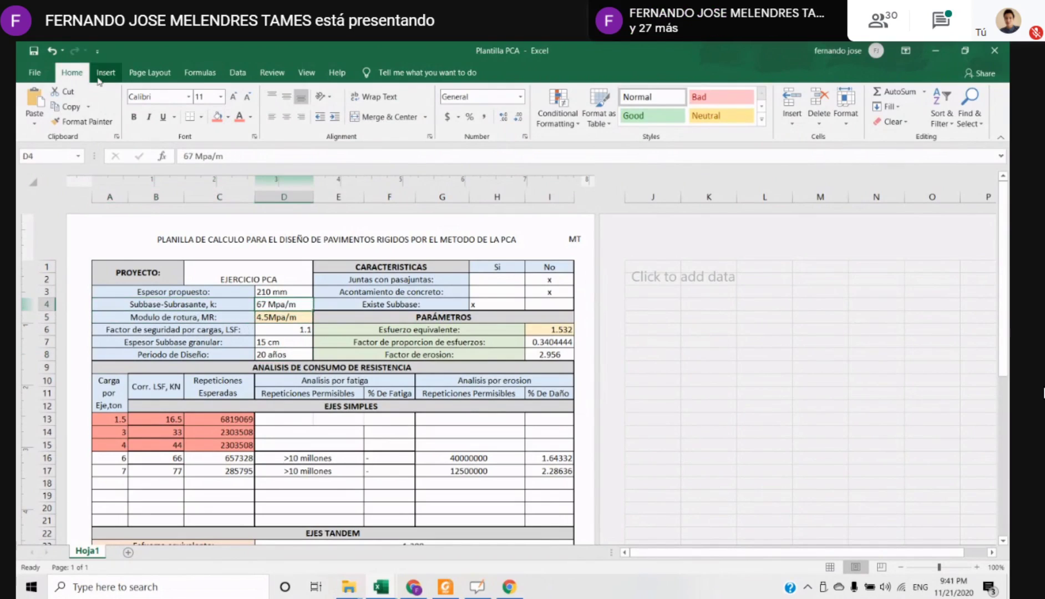
pyautogui.click(250, 117)
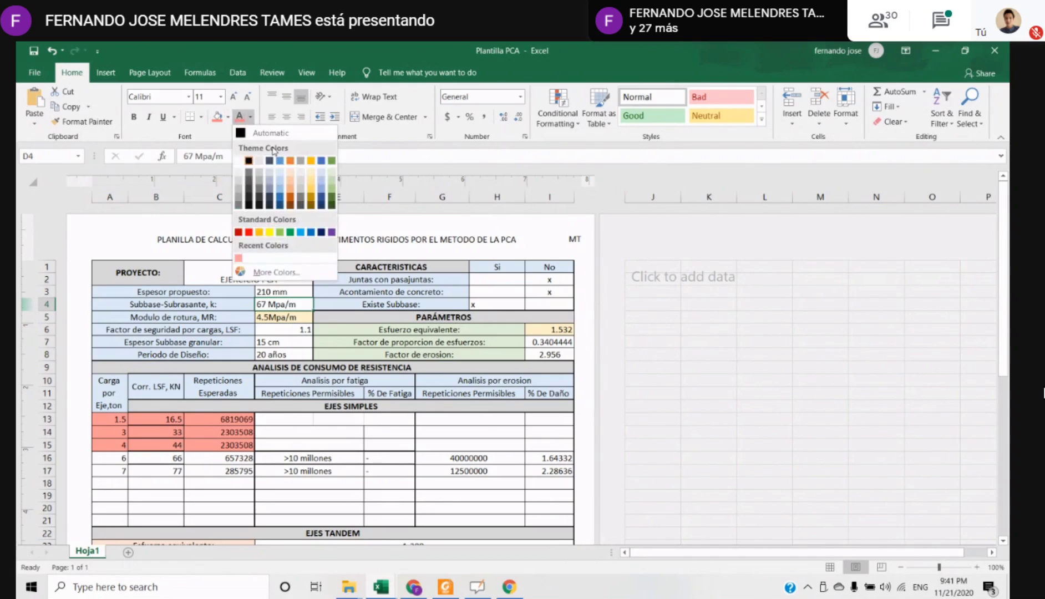
pyautogui.click(326, 160)
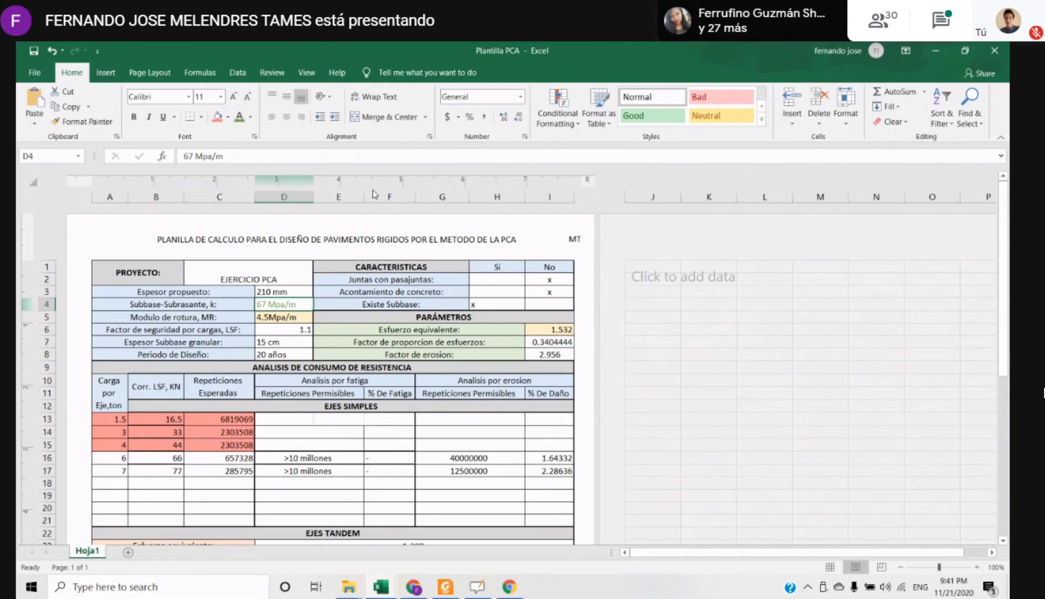
pyautogui.click(250, 118)
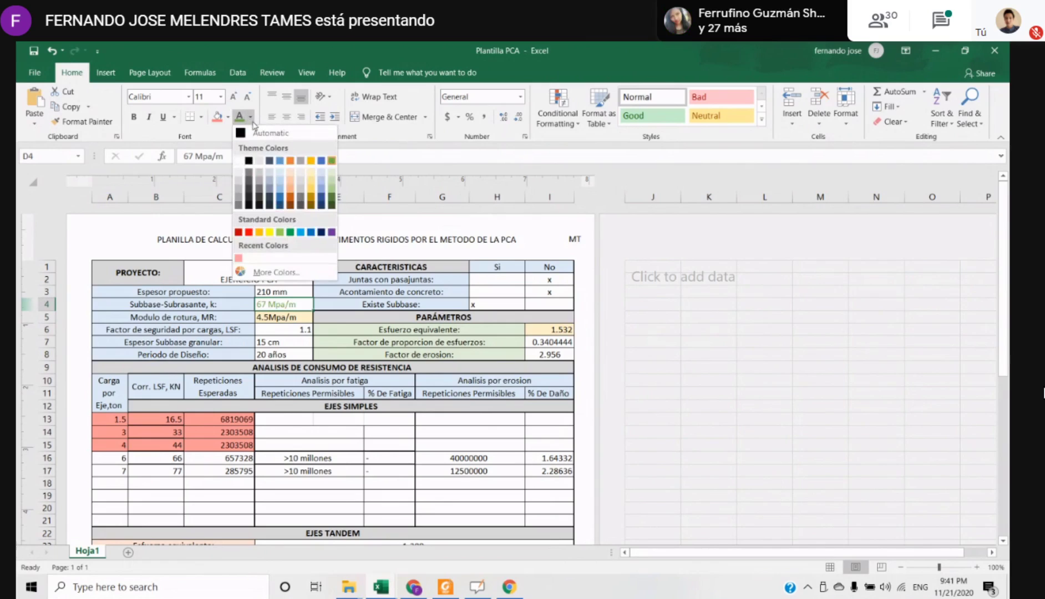
pyautogui.click(331, 231)
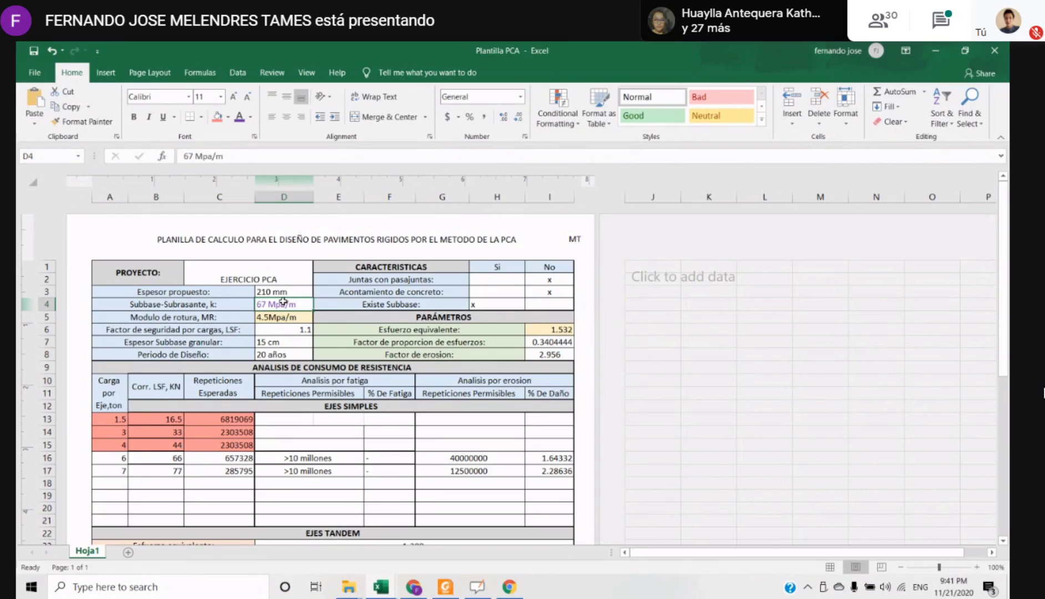
# Examine the load safety factor (LSF) entry in row 6 together with its label
pyautogui.click(269, 338)
pyautogui.moveTo(178, 331); pyautogui.dragTo(284, 334)
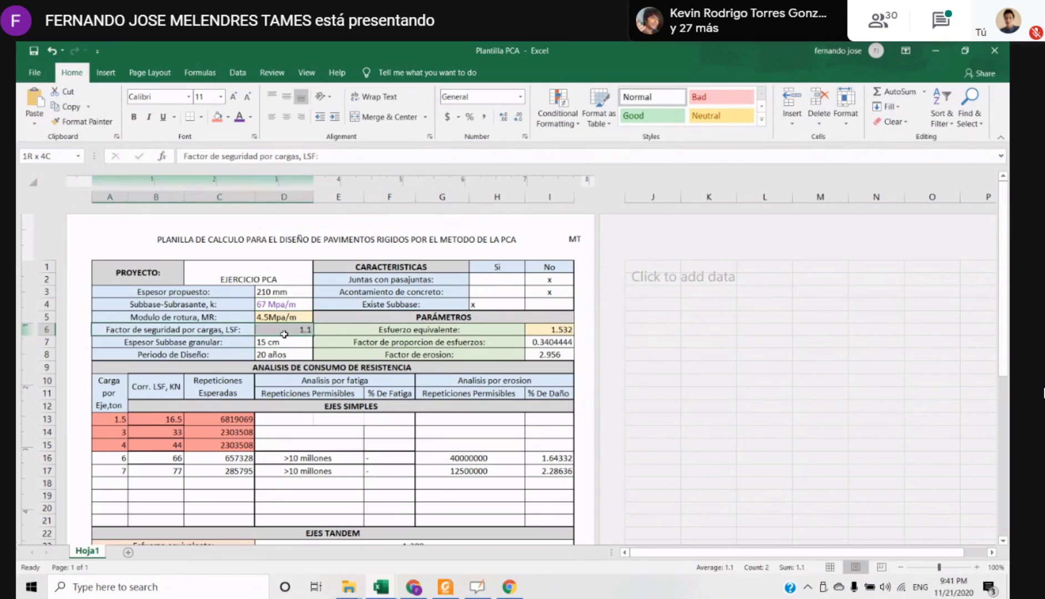
pyautogui.click(285, 332)
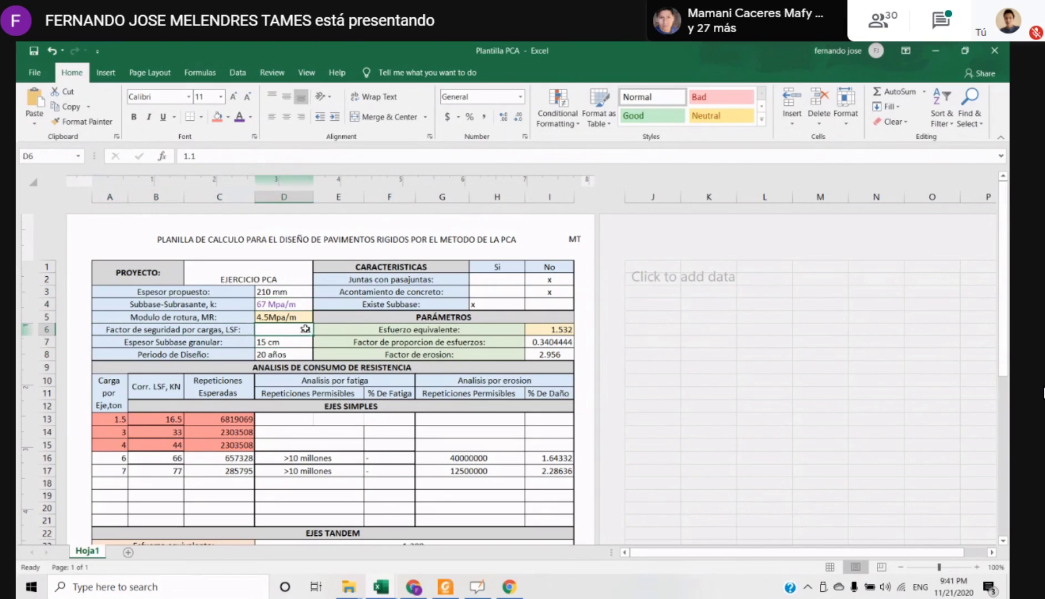
# Find the PCA design safety factors table, section 7.2.5, in the rigid pavements PDF in Foxit Reader
pyautogui.hotkey('alt', 'Tab')
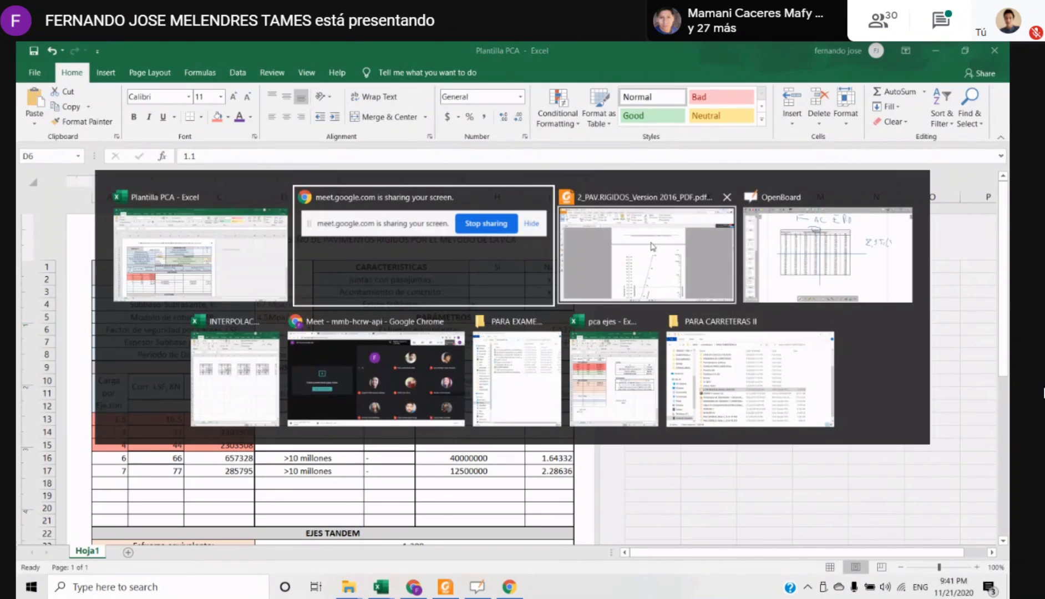
pyautogui.click(653, 247)
pyautogui.scroll(2, 528, 325)
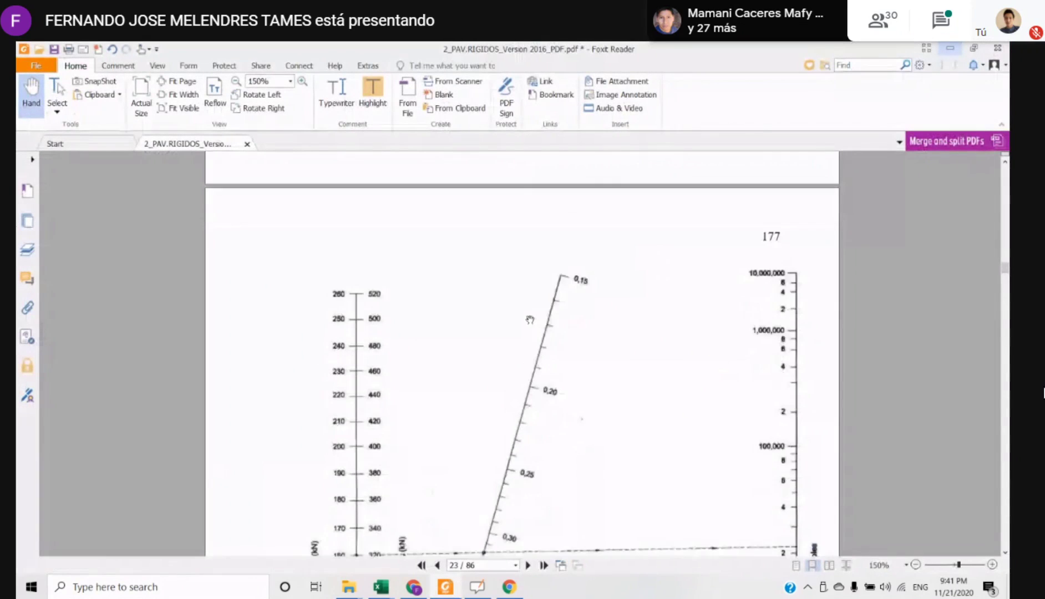
pyautogui.scroll(-1, 529, 320)
pyautogui.scroll(15, 527, 320)
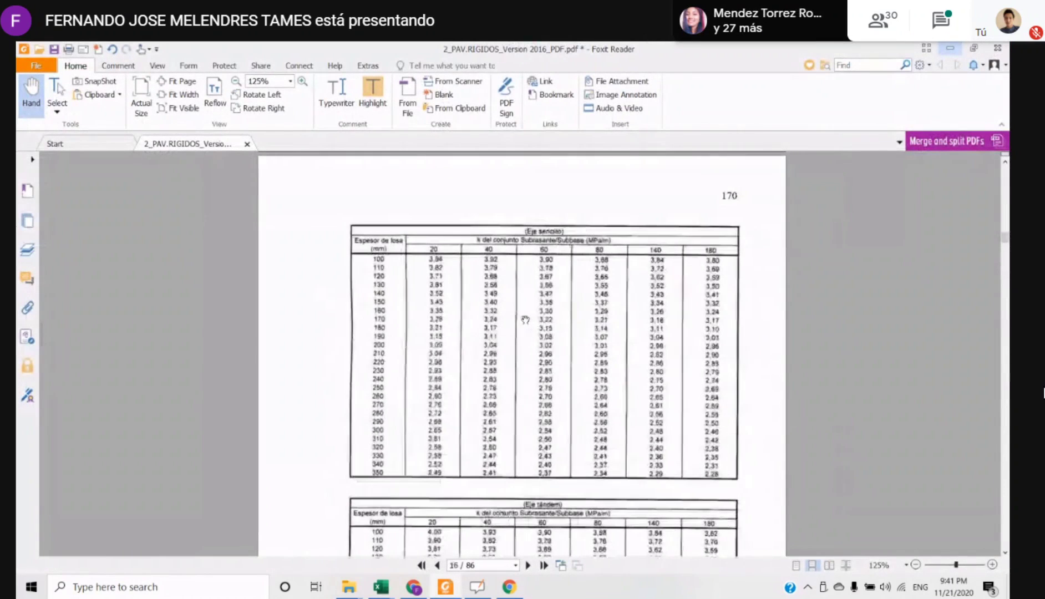
pyautogui.scroll(15, 525, 320)
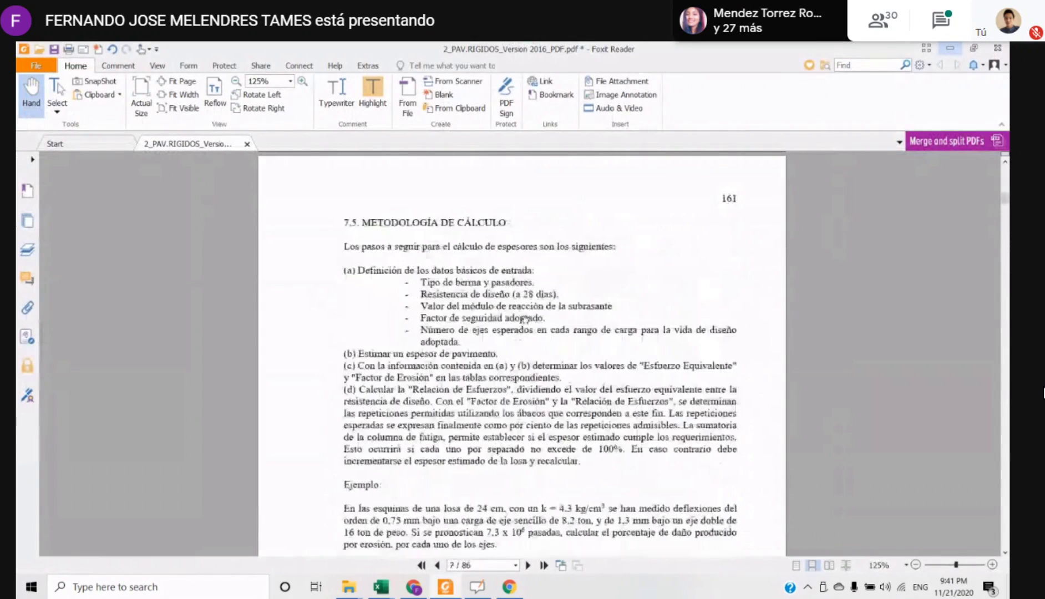
pyautogui.scroll(4, 522, 319)
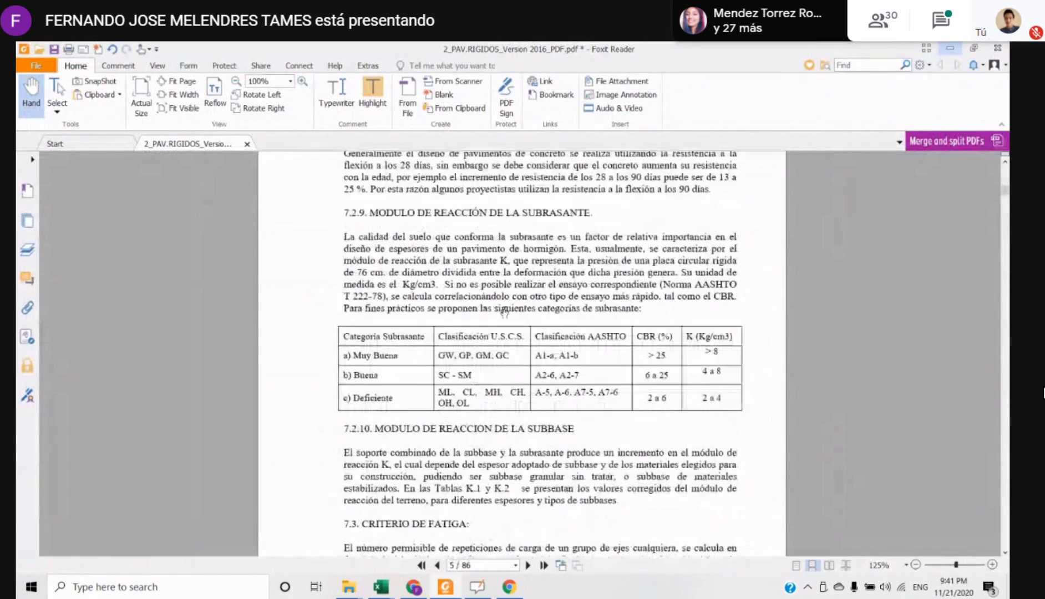
pyautogui.scroll(-3, 505, 312)
pyautogui.scroll(5, 506, 316)
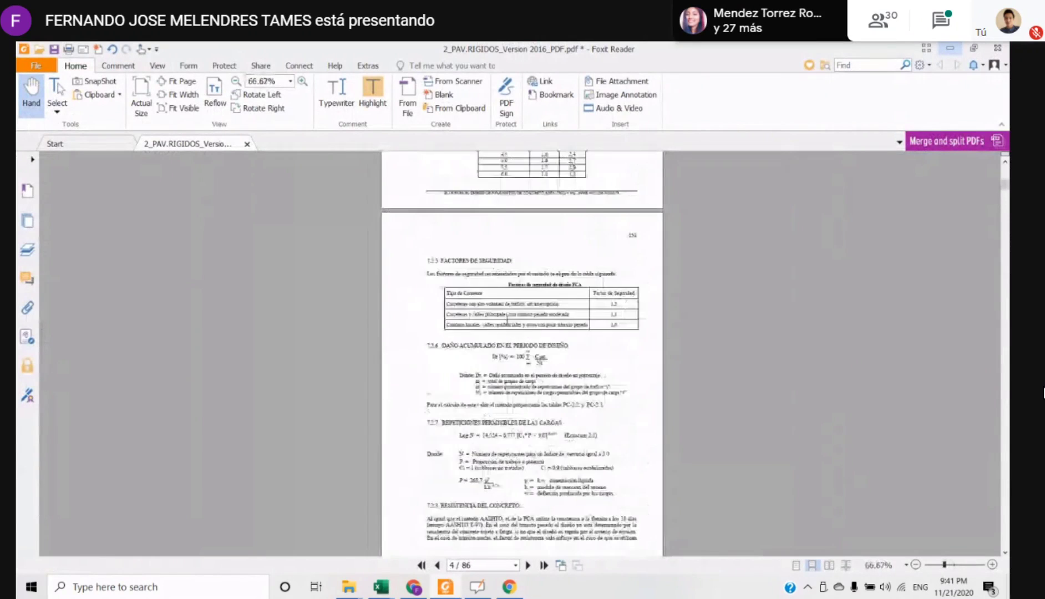
pyautogui.scroll(15, 506, 320)
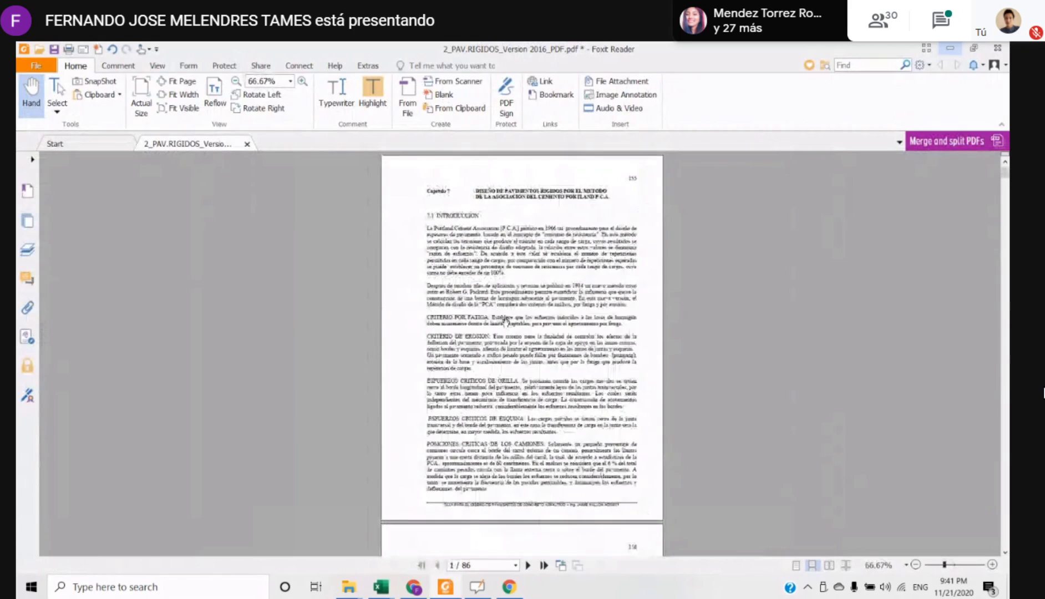
pyautogui.scroll(-14, 504, 321)
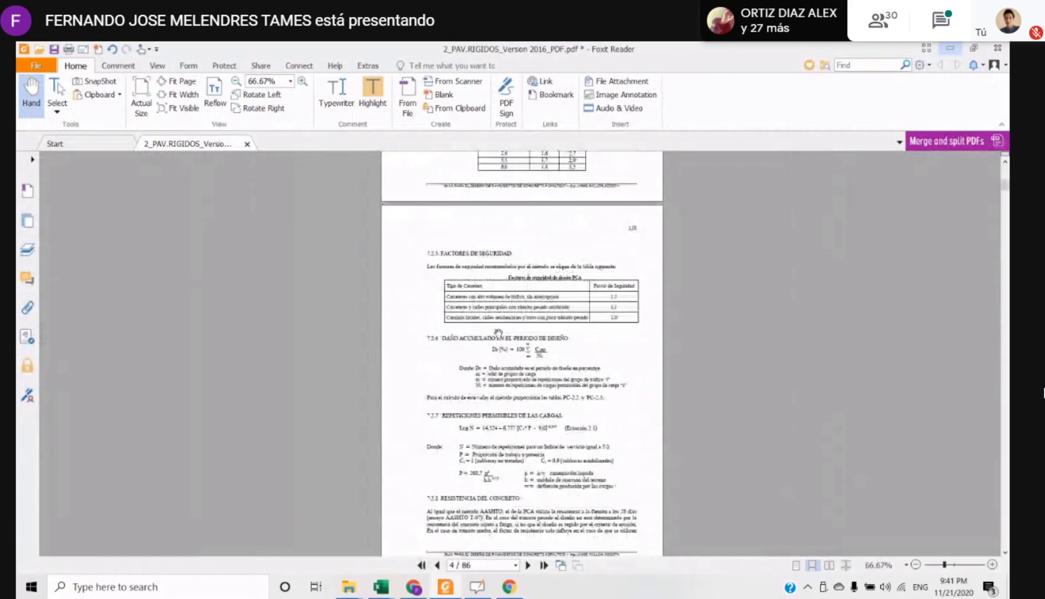
pyautogui.scroll(5, 498, 316)
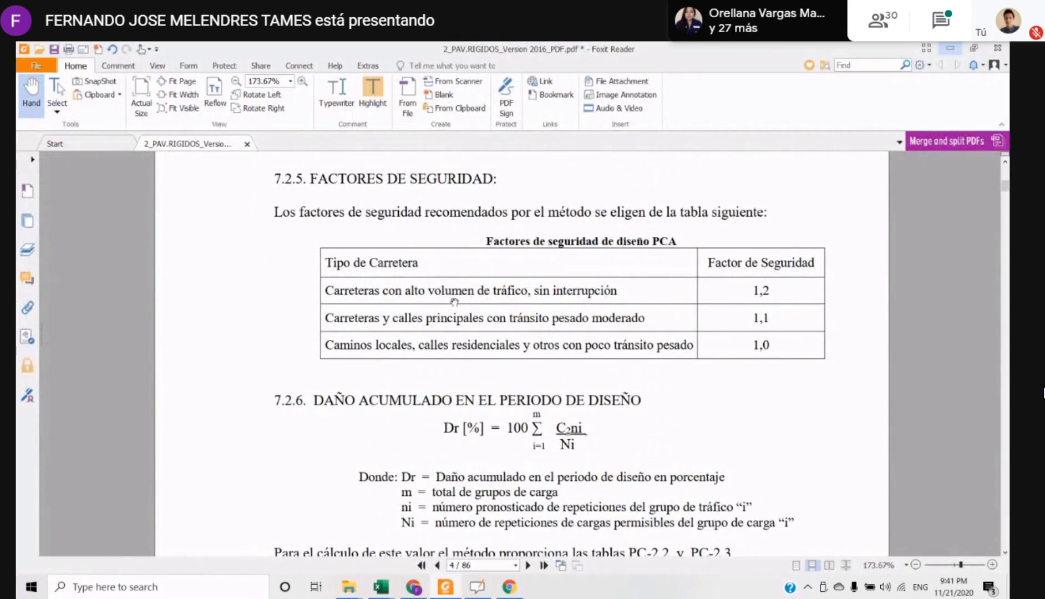
# Examine the safety factors table and select the row for main roads and streets with moderate heavy traffic, factor 1,1
pyautogui.moveTo(332, 279); pyautogui.dragTo(344, 284)
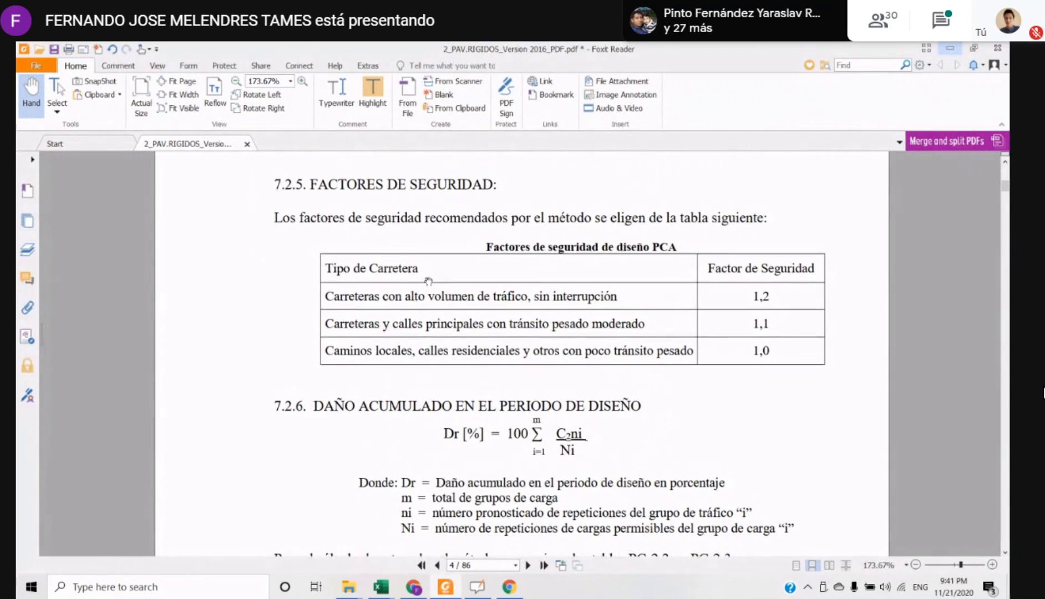
pyautogui.scroll(1, 500, 277)
pyautogui.scroll(-1, 543, 283)
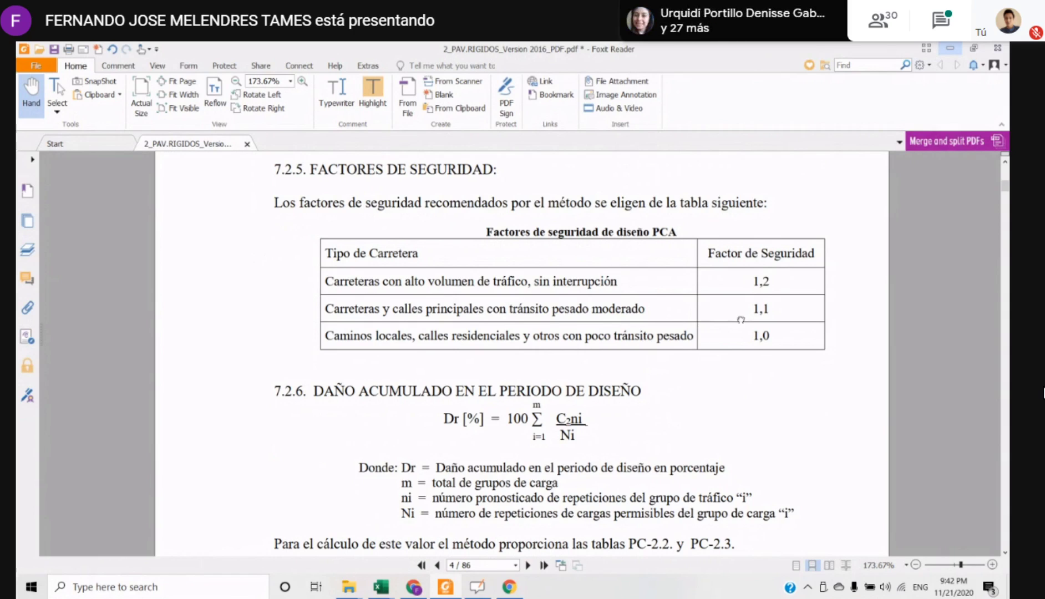
pyautogui.scroll(-1, 780, 304)
pyautogui.moveTo(768, 303); pyautogui.dragTo(325, 306)
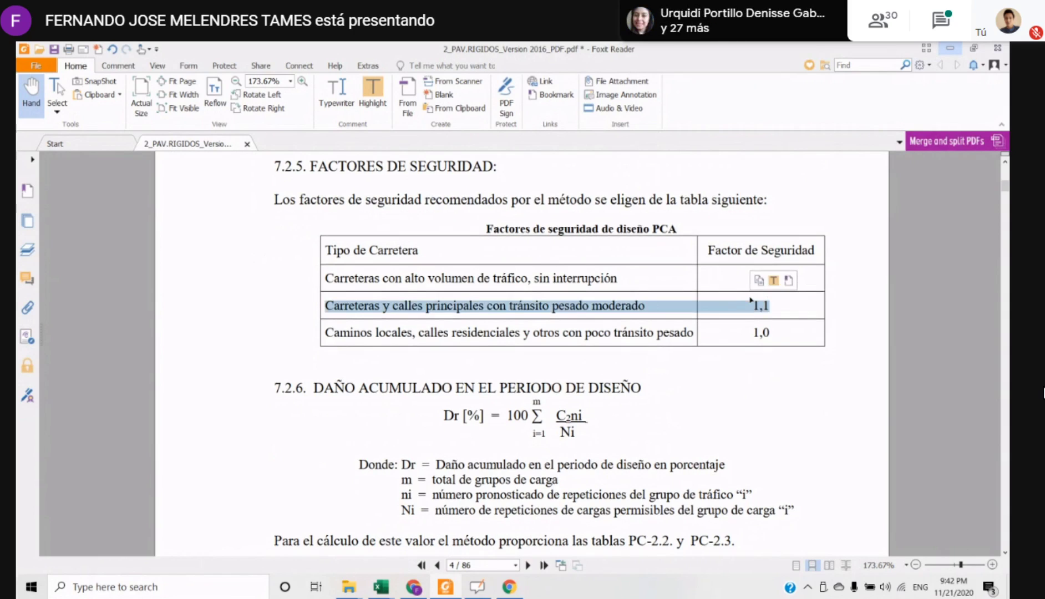
# Switch back to the Plantilla PCA workbook in Excel and set the font colour of the load safety factor in D6 to purple
pyautogui.moveTo(376, 589)
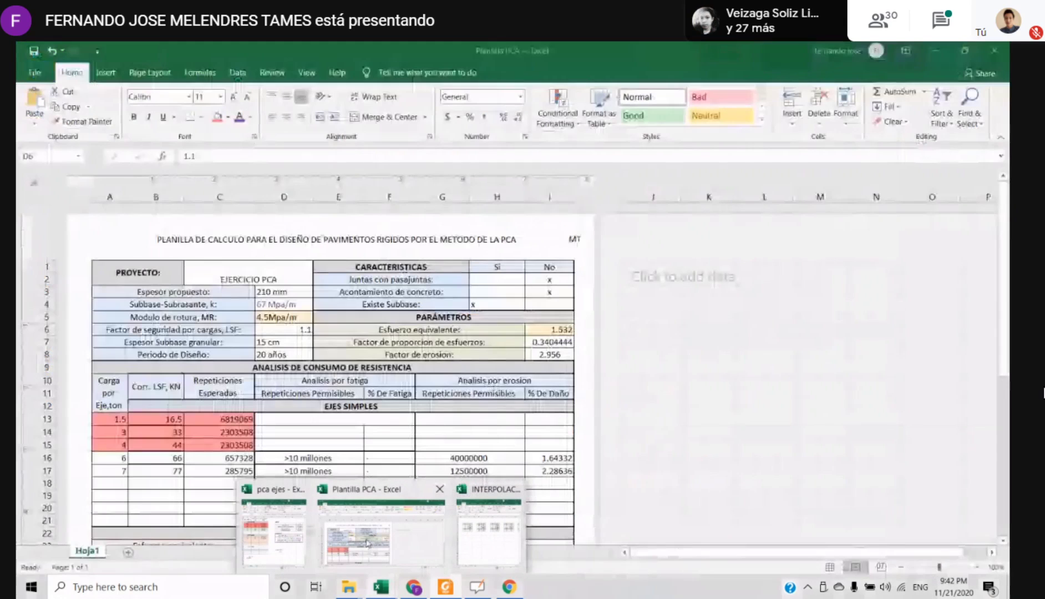
pyautogui.click(367, 543)
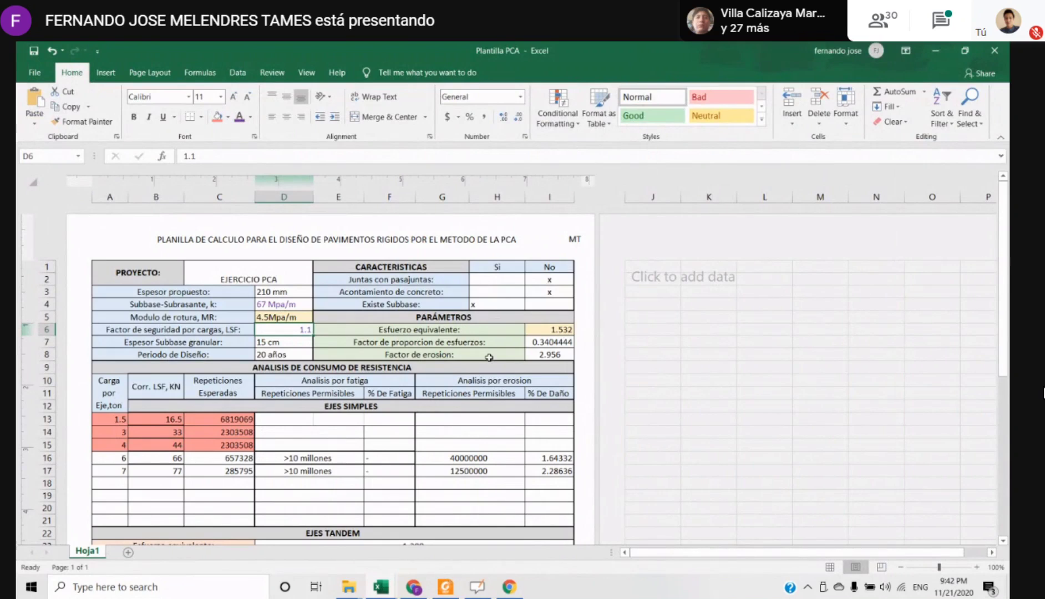
# Examine the granular subbase thickness and design period entries in rows 7 and 8
pyautogui.press('Down')
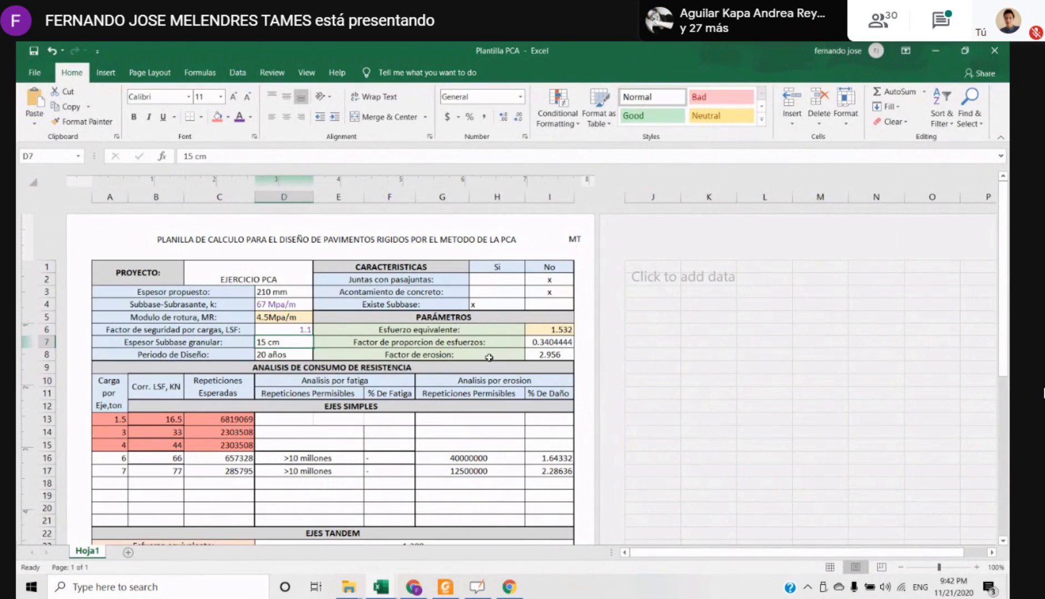
pyautogui.press('Left')
pyautogui.press('Right')
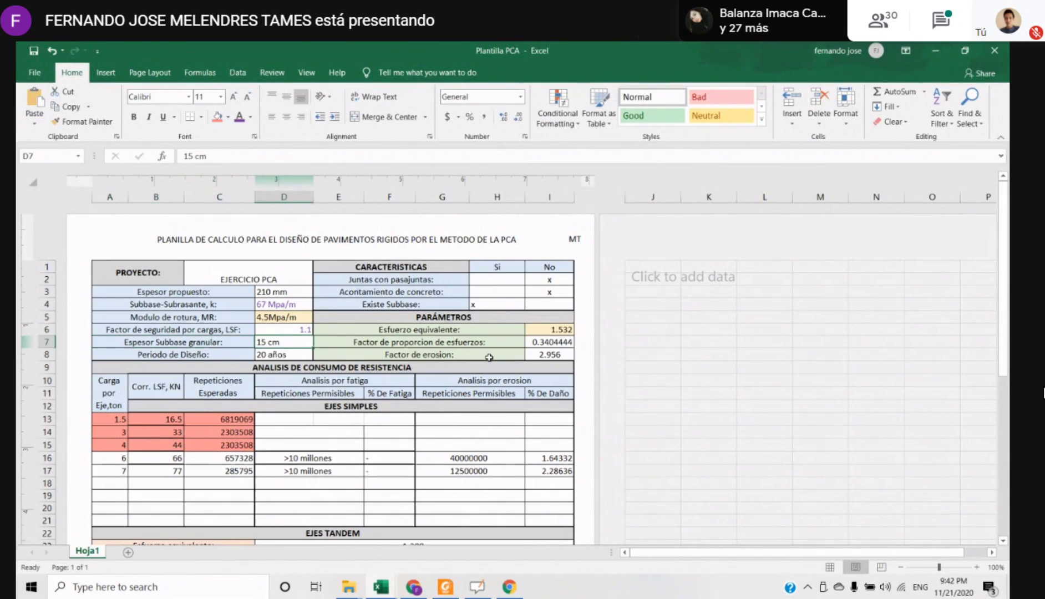
pyautogui.press('Down')
pyautogui.press('Left')
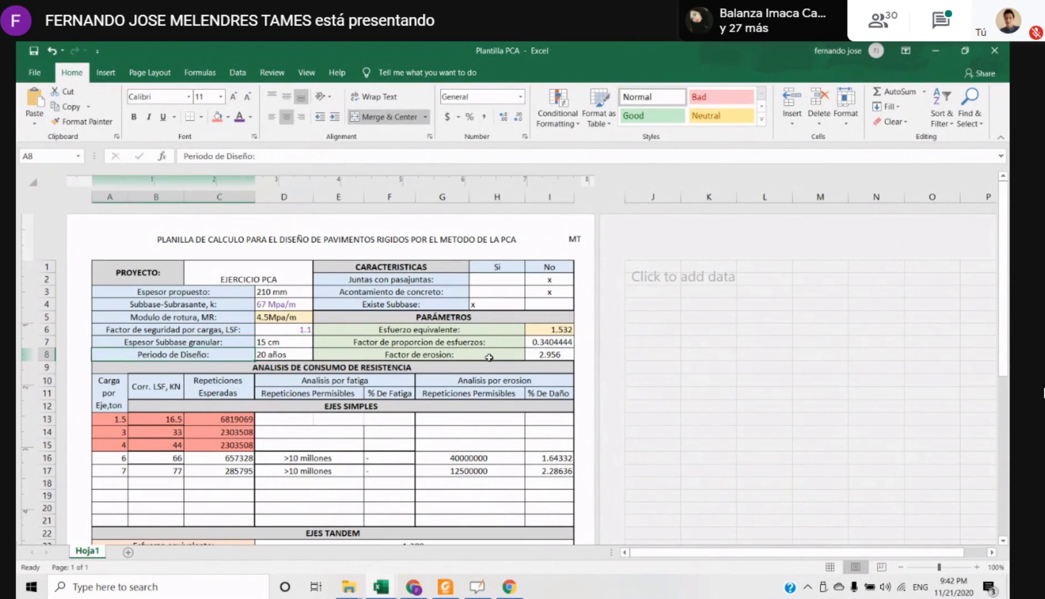
# Examine the Características block: the Si/No marks for dowelled joints, concrete shoulder and existing subbase
pyautogui.press('Right')
pyautogui.press('Right')
pyautogui.press('Up')
pyautogui.press('Up')
pyautogui.press('Right')
pyautogui.press('Up')
pyautogui.press('Up')
pyautogui.press('Up')
pyautogui.press('Up')
pyautogui.press('Left')
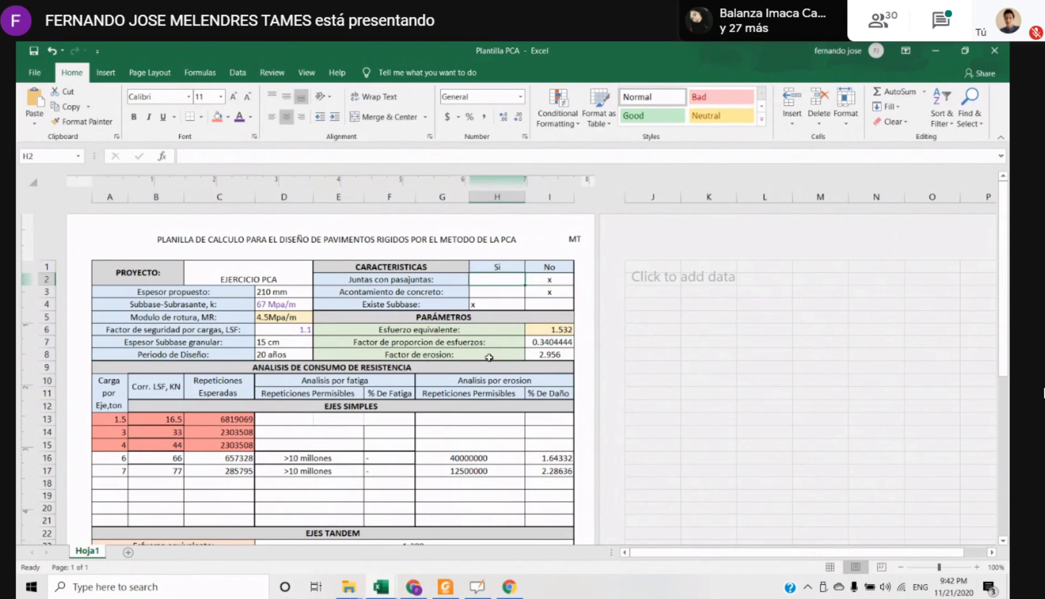
pyautogui.press('Left')
pyautogui.press('Left')
pyautogui.press('Right')
pyautogui.press('Right')
pyautogui.press('Up')
pyautogui.press('Right')
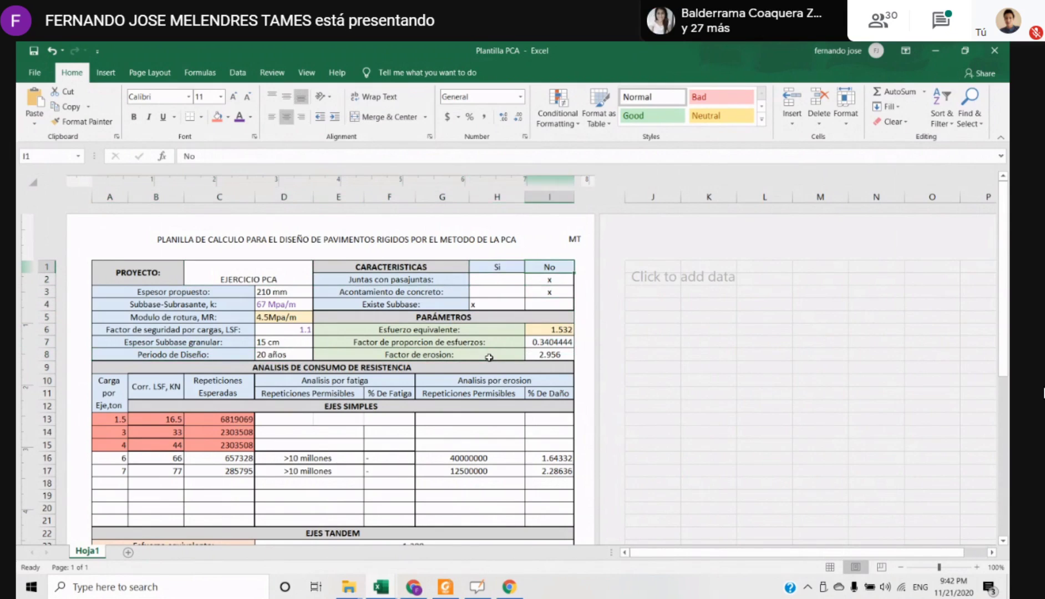
pyautogui.press('Left')
pyautogui.press('Down')
pyautogui.press('Left')
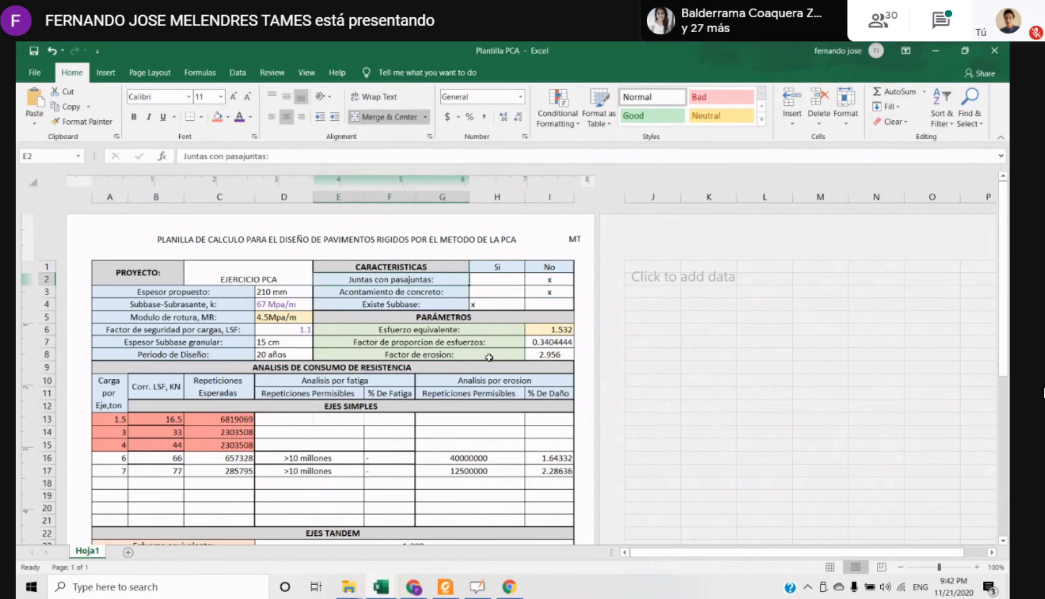
pyautogui.press('Right')
pyautogui.press('Right')
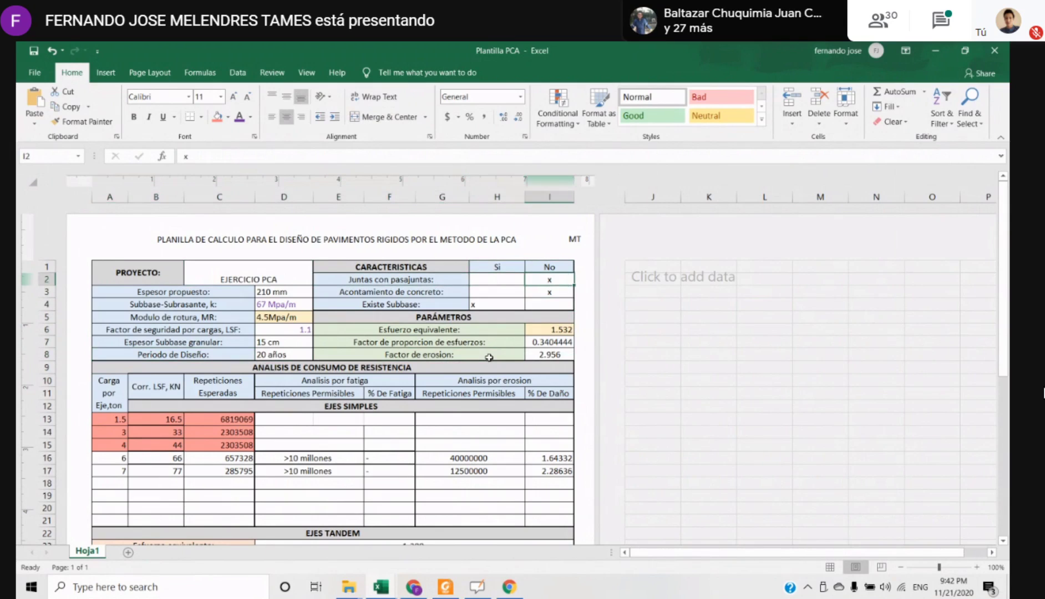
pyautogui.press('Down')
pyautogui.press('Left')
pyautogui.press('Left')
pyautogui.press('Right')
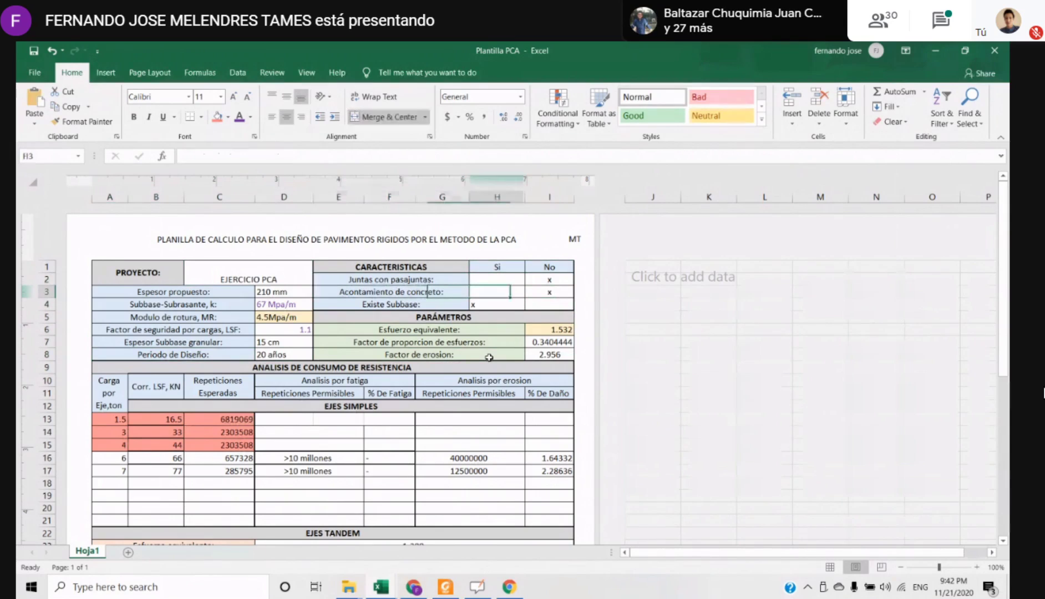
pyautogui.press('Right')
pyautogui.press('Down')
pyautogui.press('Left')
pyautogui.press('Left')
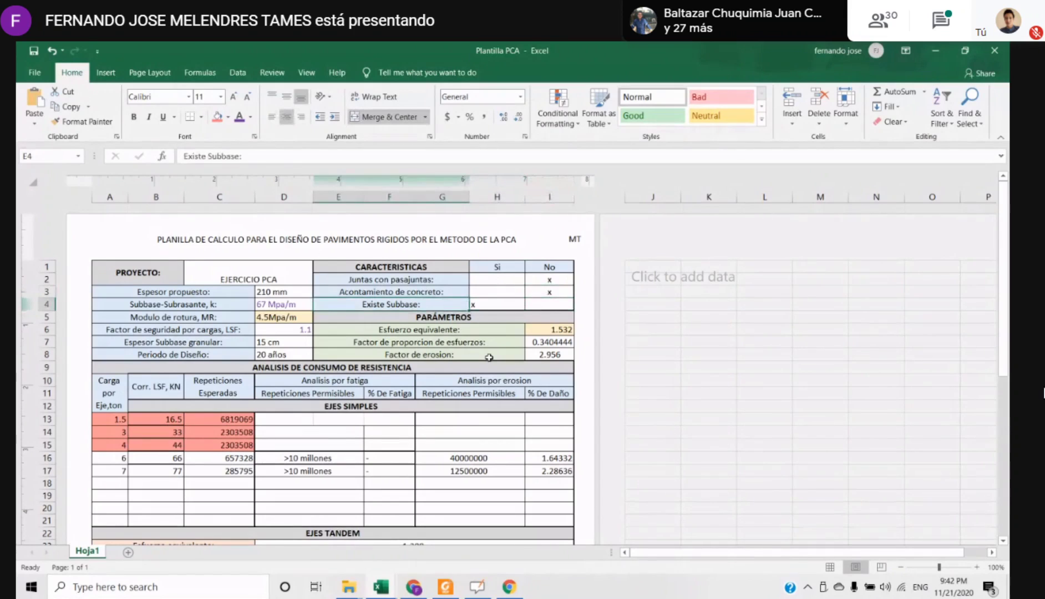
pyautogui.press('Down')
pyautogui.press('Up')
pyautogui.press('Left')
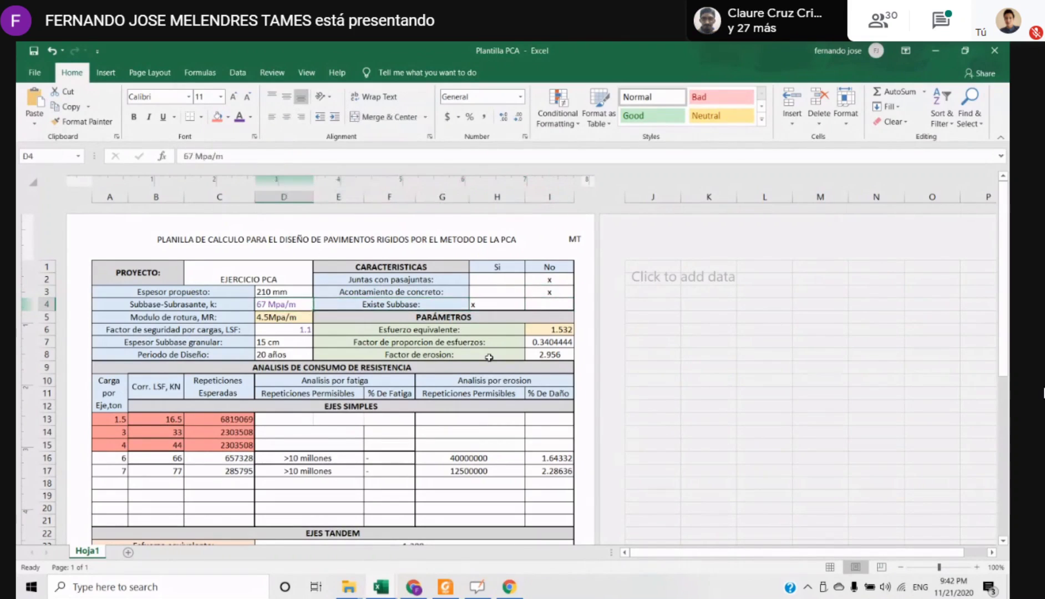
# Look over the project data and the neighbouring Parámetros block in rows 4 to 7
pyautogui.press('Down')
pyautogui.press('Down')
pyautogui.press('Down')
pyautogui.press('Right')
pyautogui.press('Right')
pyautogui.press('Right')
pyautogui.press('Up')
pyautogui.press('Up')
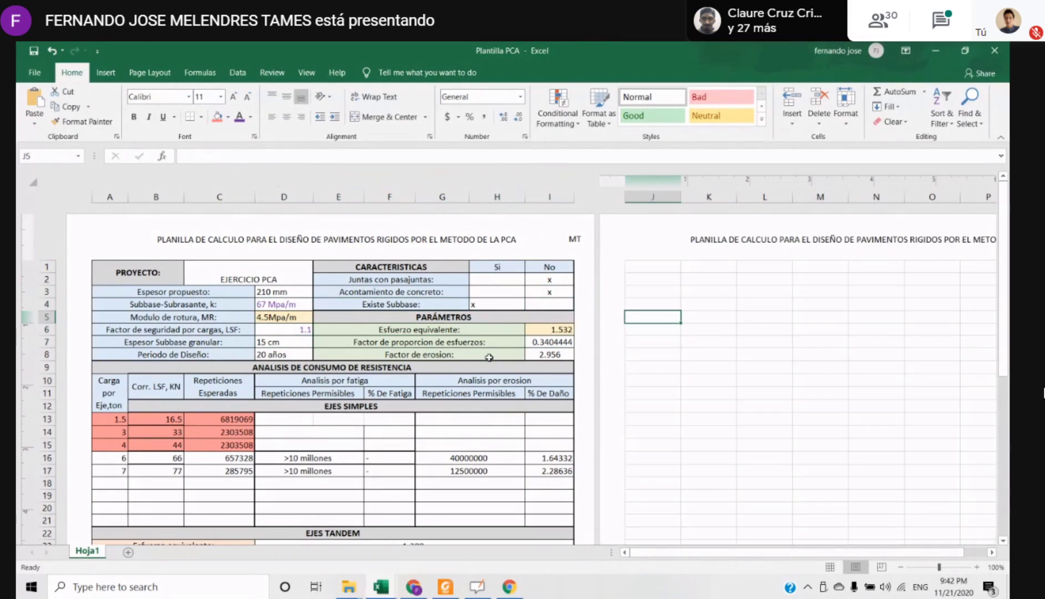
pyautogui.press('Left')
pyautogui.press('Left')
pyautogui.press('Right')
pyautogui.press('Left')
pyautogui.press('Down')
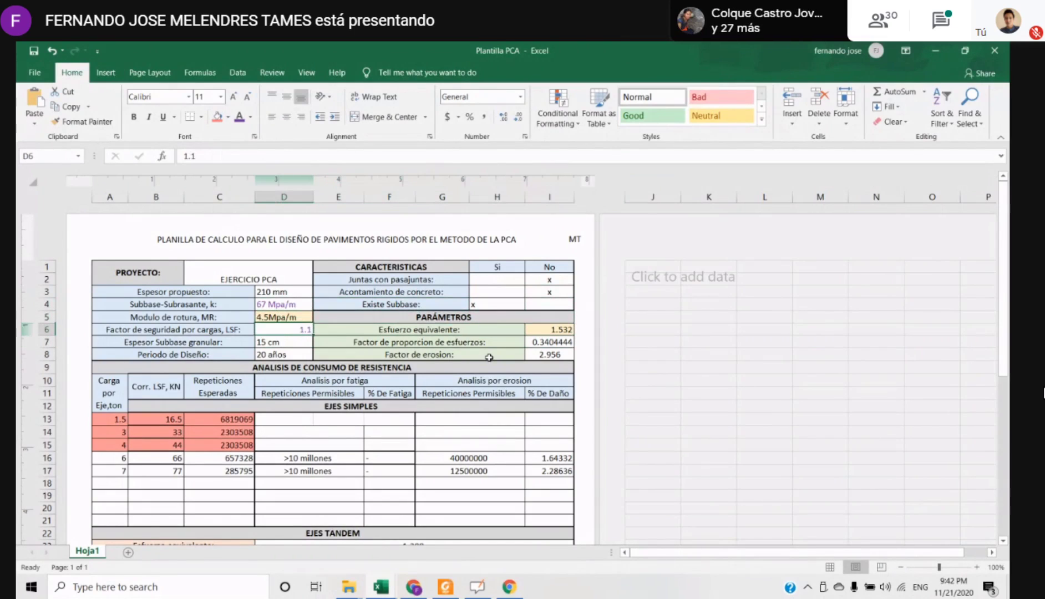
# Look through the simple, tandem and tridem axle sections down to row 38, returning to the project name
pyautogui.press('Down')
pyautogui.press('Down')
pyautogui.press('Down')
pyautogui.press('Down')
pyautogui.press('Down')
pyautogui.press('Down')
pyautogui.press('Down')
pyautogui.press('Down')
pyautogui.press('Down')
pyautogui.press('Down')
pyautogui.press('Down')
pyautogui.press('Down')
pyautogui.press('Down')
pyautogui.press('Down')
pyautogui.press('Down')
pyautogui.press('Down')
pyautogui.press('Down')
pyautogui.press('Down')
pyautogui.press('Down')
pyautogui.press('Down')
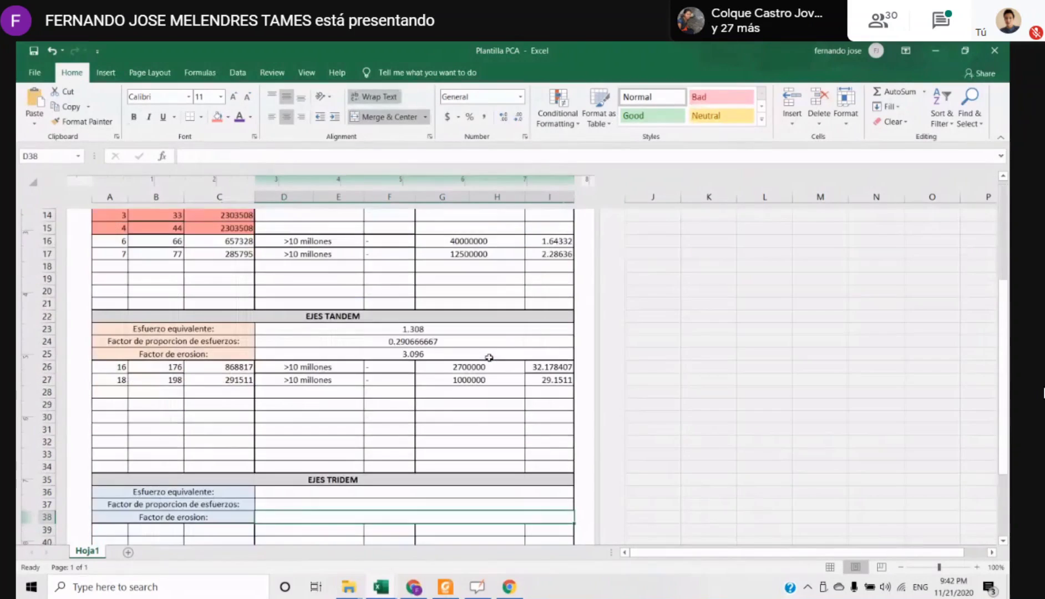
pyautogui.press('Up')
pyautogui.press('Up')
pyautogui.press('Up')
pyautogui.press('Up')
pyautogui.press('Up')
pyautogui.press('Up')
pyautogui.press('Up')
pyautogui.press('Up')
pyautogui.press('Up')
pyautogui.press('Up')
pyautogui.press('Up')
pyautogui.press('Up')
pyautogui.press('Up')
pyautogui.press('Up')
pyautogui.press('Up')
pyautogui.press('Up')
pyautogui.press('Up')
pyautogui.press('Up')
pyautogui.press('Up')
pyautogui.press('Up')
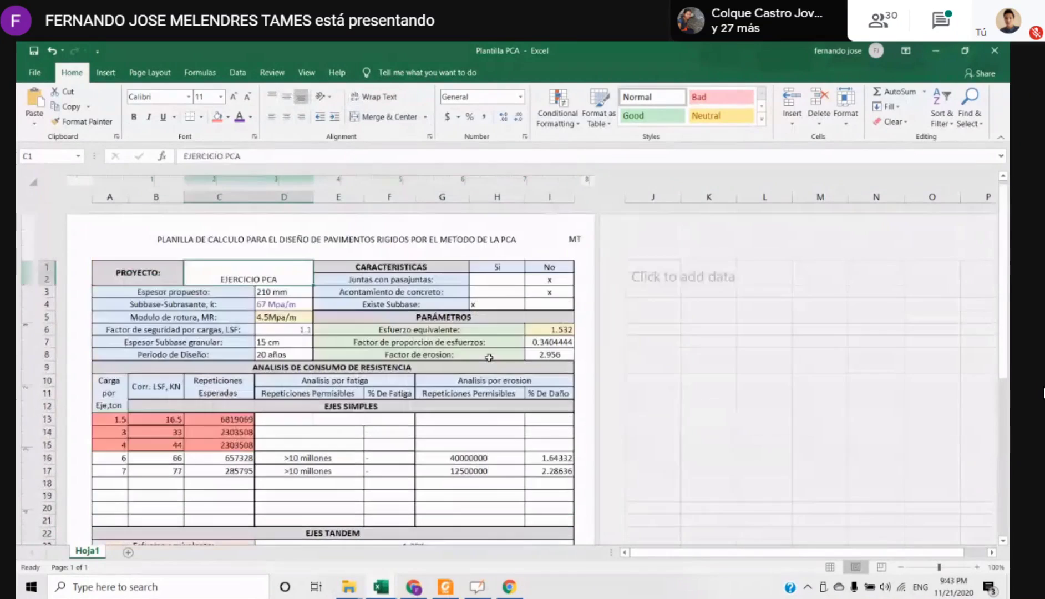
# Examine the Parámetros block E5:I8 against the simple axle table and the separate tandem axle parameters starting in row 23
pyautogui.moveTo(357, 320); pyautogui.dragTo(530, 356)
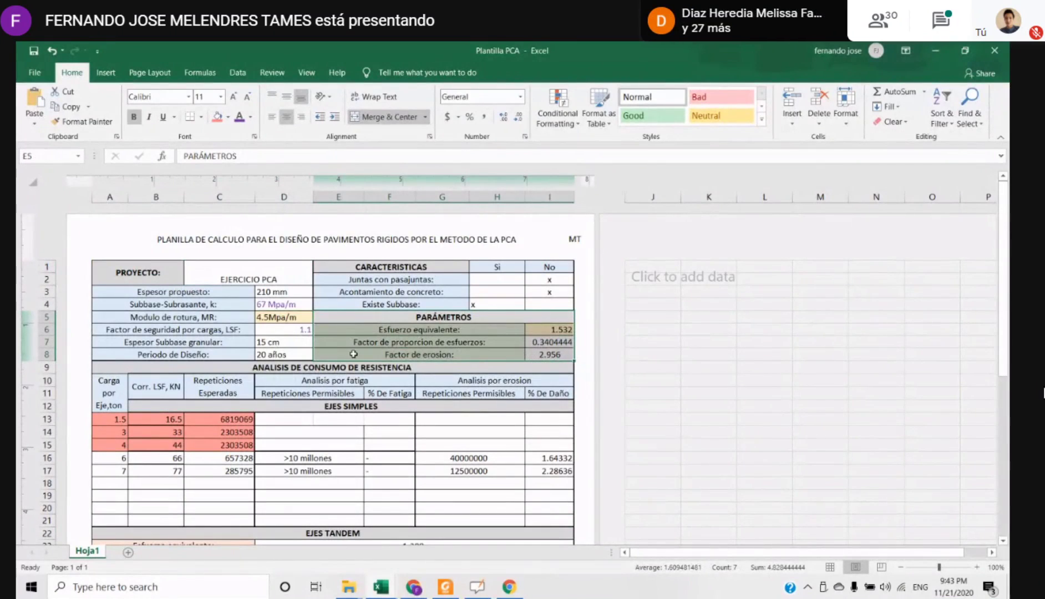
pyautogui.moveTo(286, 407); pyautogui.dragTo(288, 420)
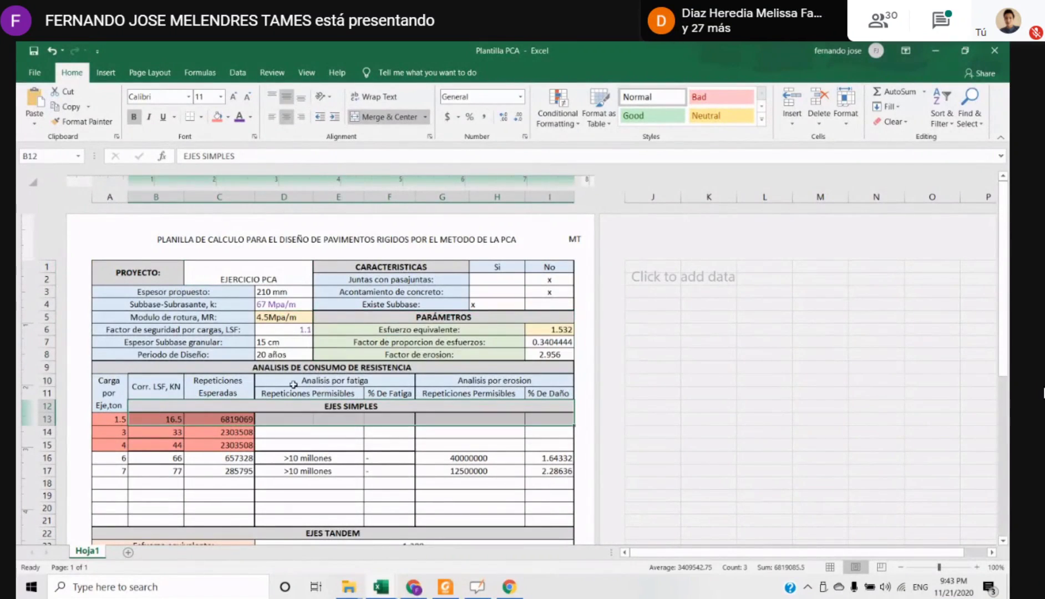
pyautogui.click(235, 407)
pyautogui.moveTo(235, 407); pyautogui.dragTo(443, 457)
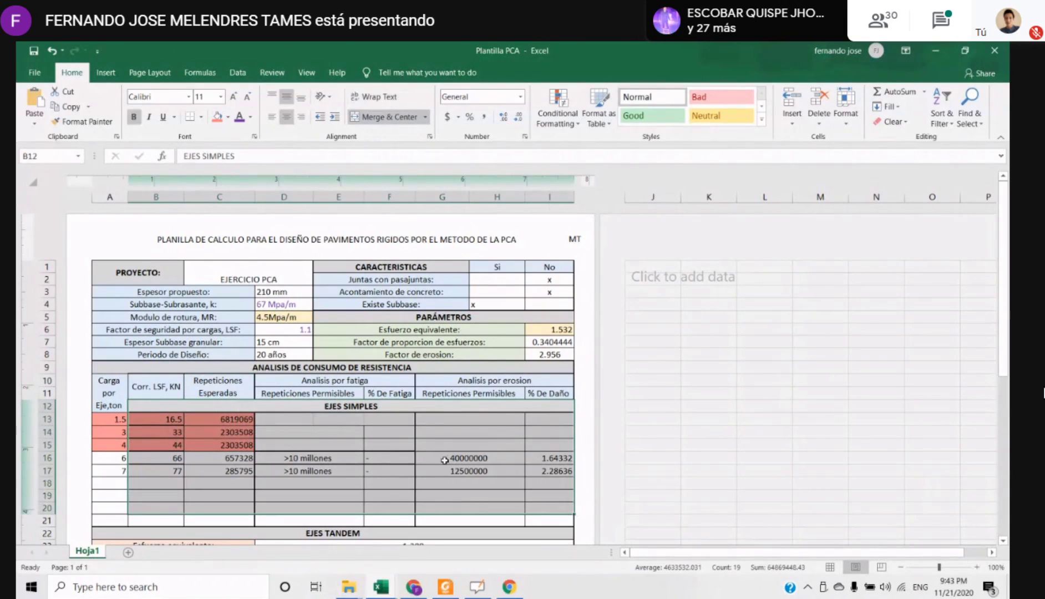
pyautogui.click(443, 419)
pyautogui.scroll(-3, 443, 417)
pyautogui.click(201, 416)
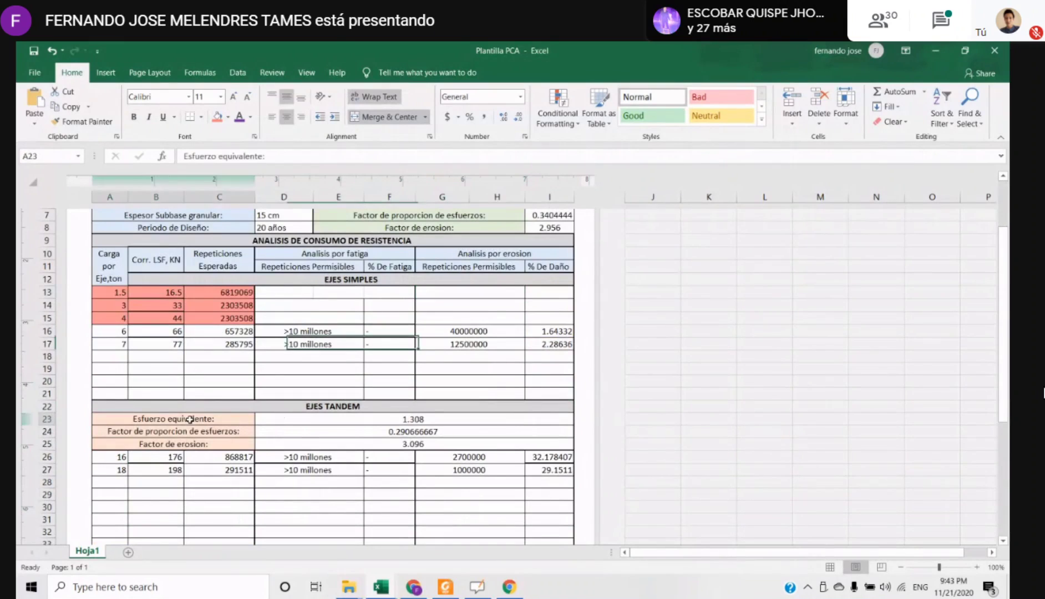
pyautogui.scroll(3, 277, 389)
pyautogui.click(414, 351)
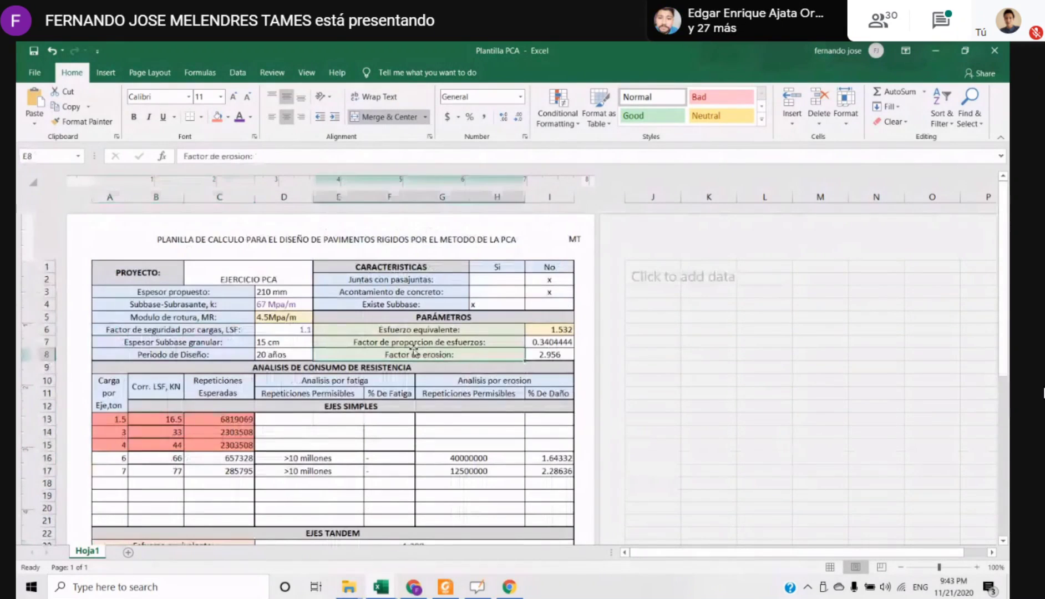
# Examine the equivalent stress, stress proportion and erosion factor labels in rows 6 to 8 and in the tandem section's rows 23 to 25
pyautogui.click(441, 330)
pyautogui.click(384, 345)
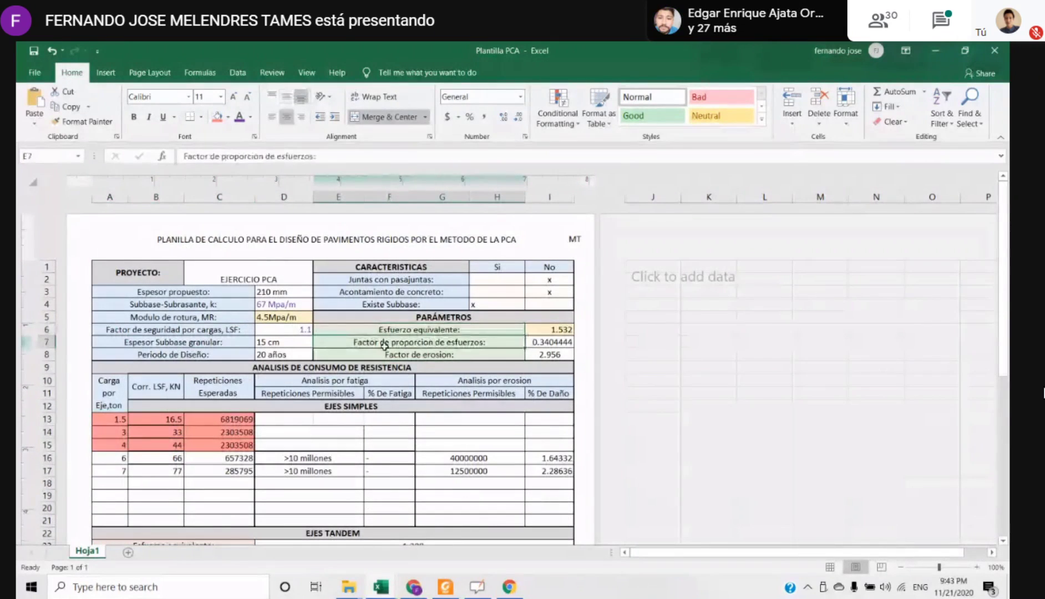
pyautogui.click(427, 353)
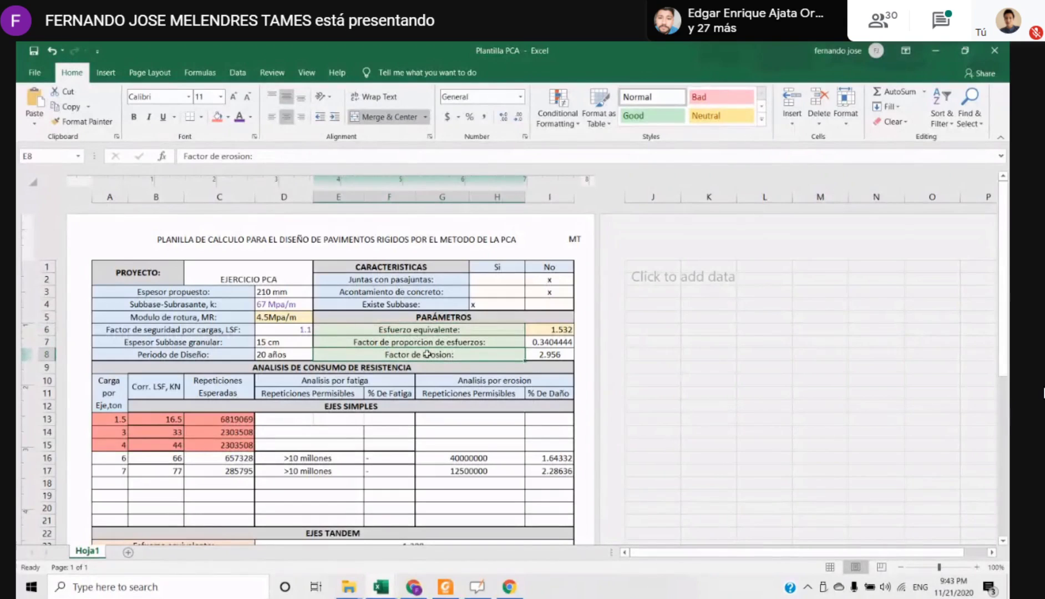
pyautogui.scroll(-6, 427, 354)
pyautogui.scroll(1, 281, 363)
pyautogui.click(173, 340)
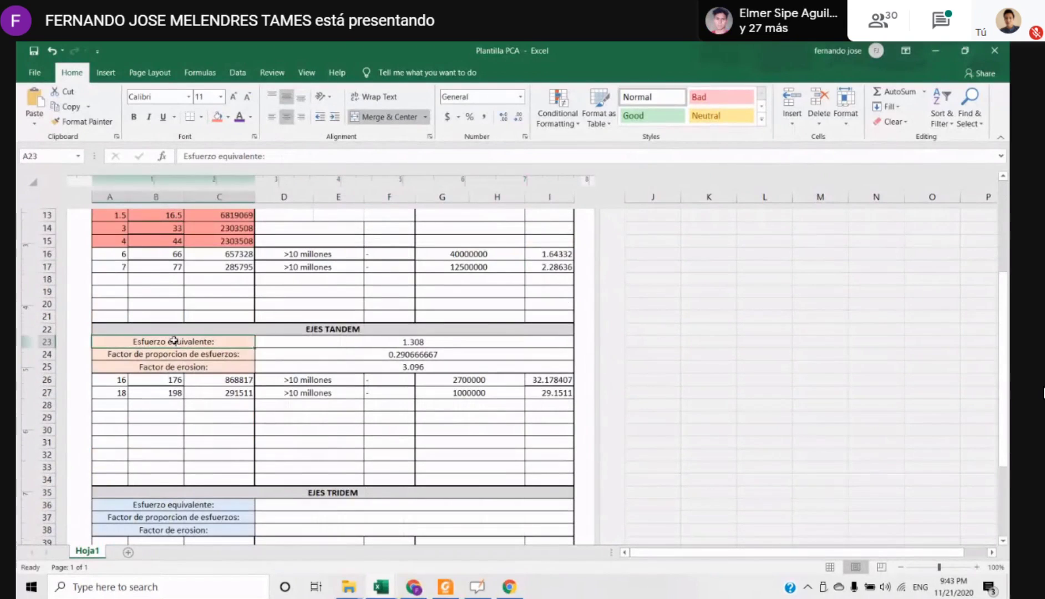
pyautogui.click(204, 356)
pyautogui.click(202, 364)
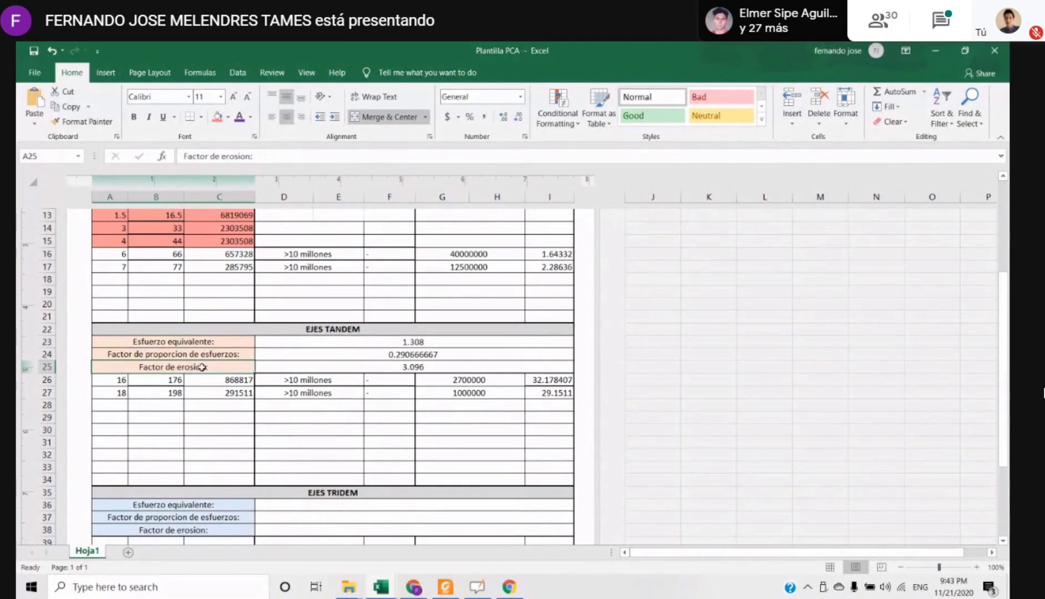
# Compare the tandem axle parameter block A23:I25 with the Parámetros block E5:I8
pyautogui.scroll(2, 289, 396)
pyautogui.click(197, 417)
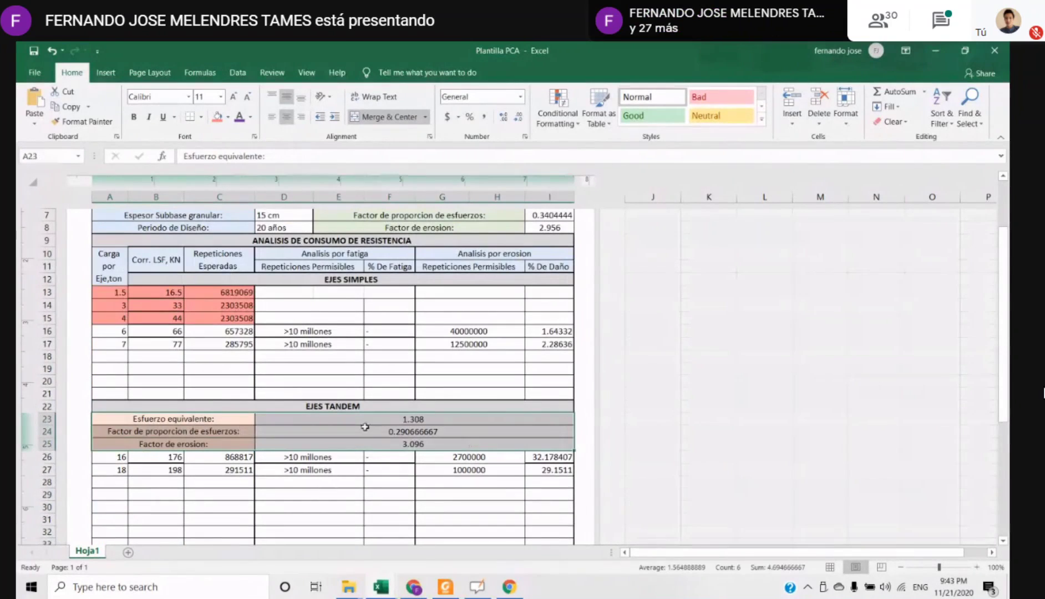
pyautogui.click(321, 405)
pyautogui.moveTo(213, 419); pyautogui.dragTo(422, 431)
pyautogui.click(292, 406)
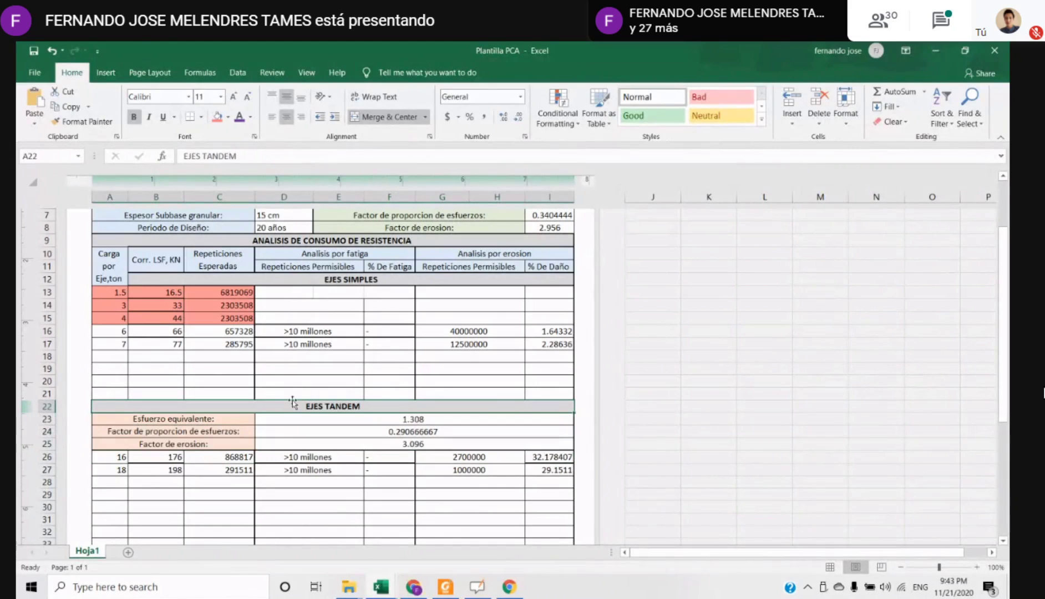
pyautogui.scroll(3, 366, 398)
pyautogui.moveTo(404, 323); pyautogui.dragTo(428, 364)
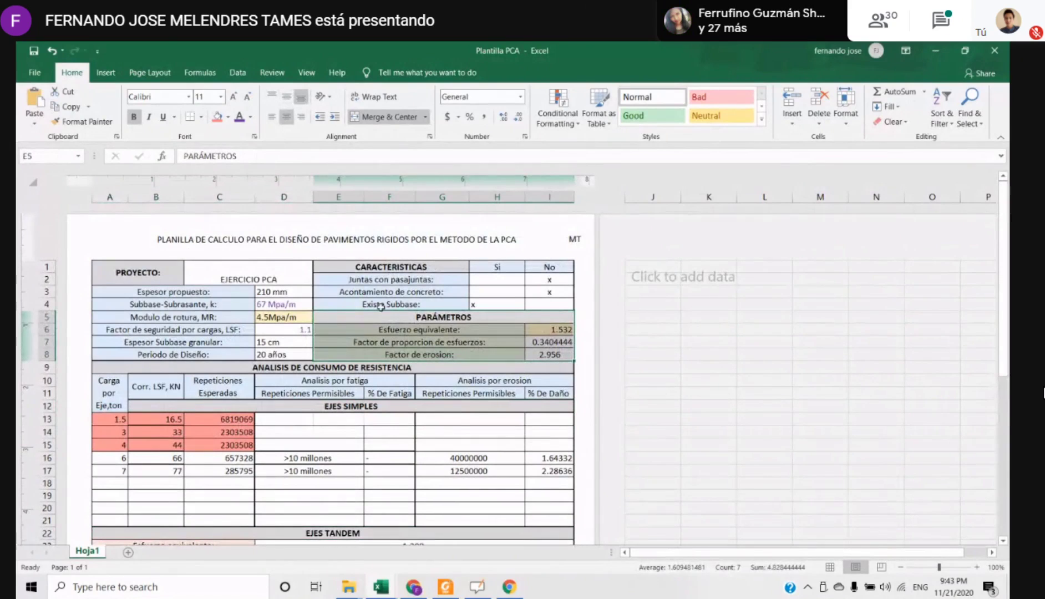
# Look over the header data A1:I8 and relate the Parámetros block to the simple axle table in rows 12 to 21
pyautogui.scroll(-5, 305, 368)
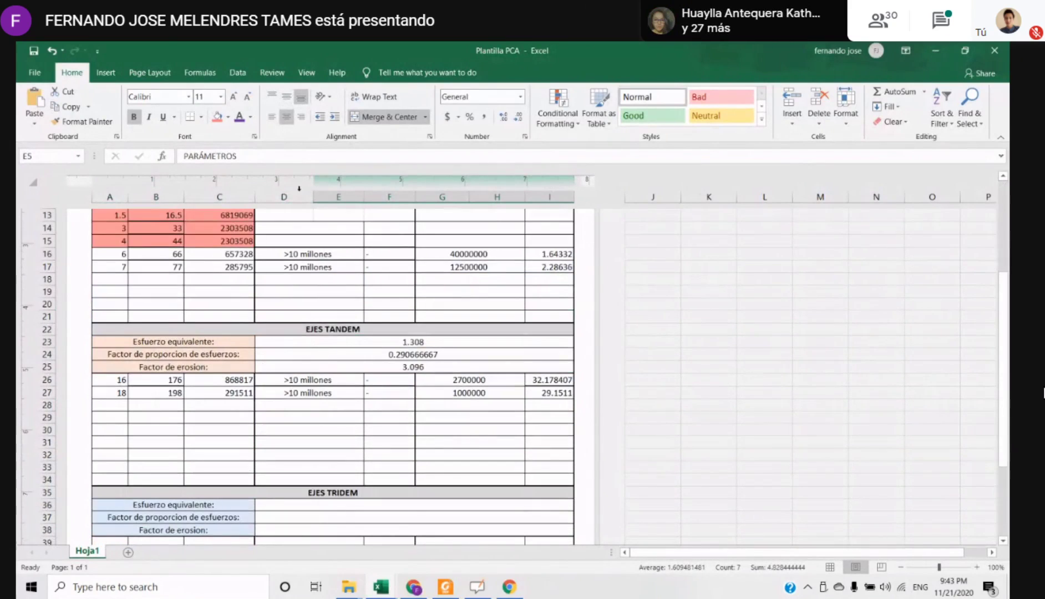
pyautogui.scroll(5, 131, 388)
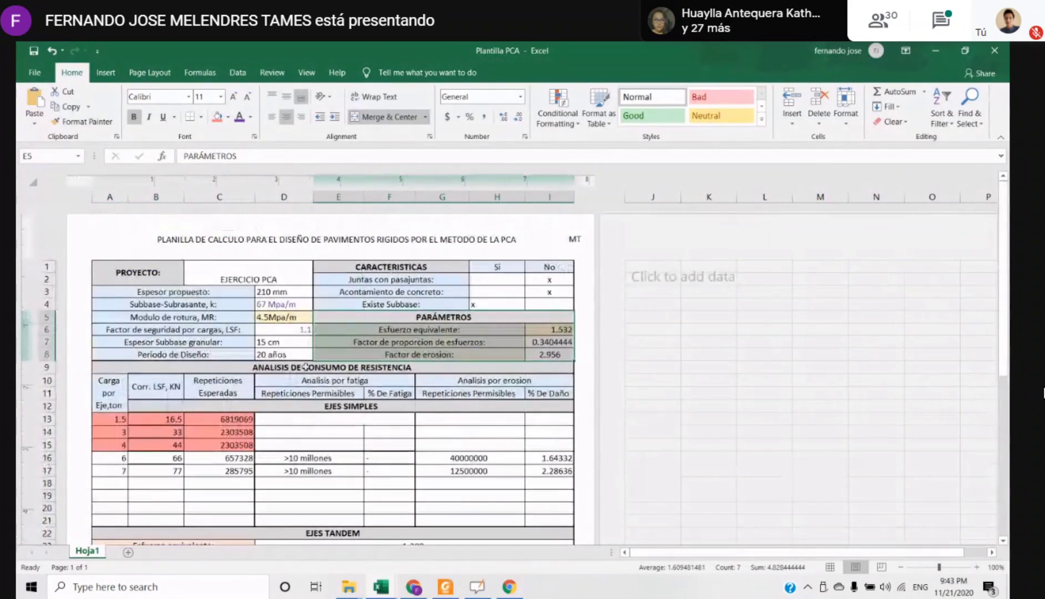
pyautogui.moveTo(119, 272); pyautogui.dragTo(501, 356)
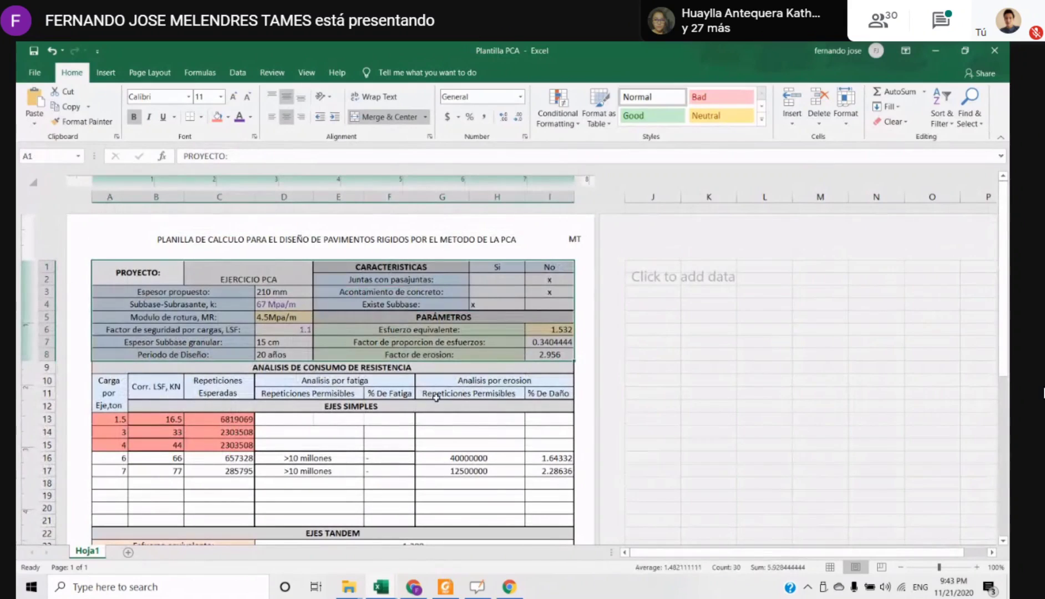
pyautogui.click(307, 393)
pyautogui.moveTo(388, 317); pyautogui.dragTo(504, 351)
pyautogui.scroll(-3, 338, 409)
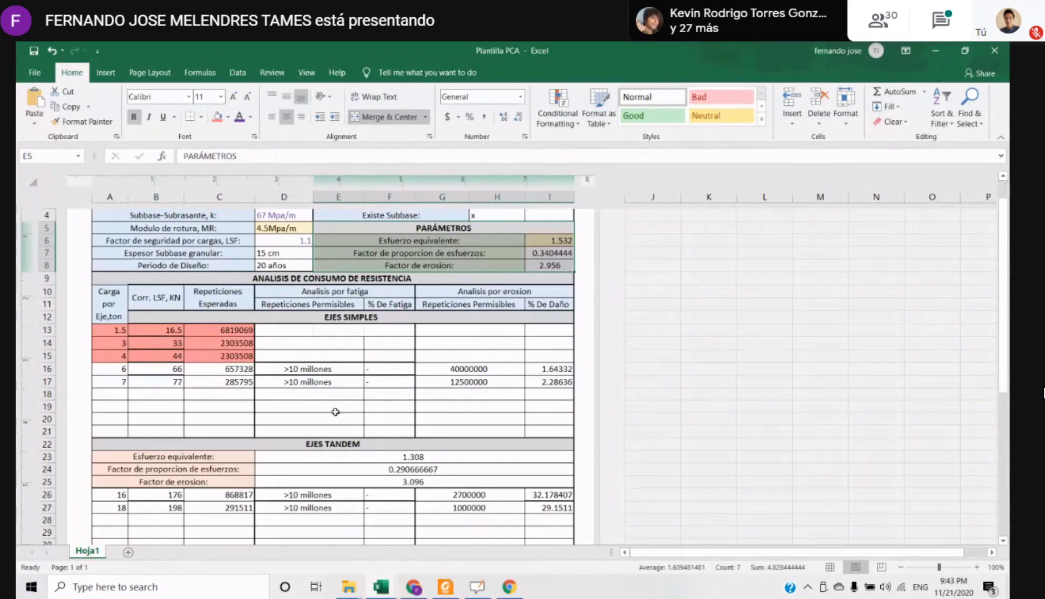
pyautogui.click(172, 313)
pyautogui.moveTo(248, 325); pyautogui.dragTo(525, 434)
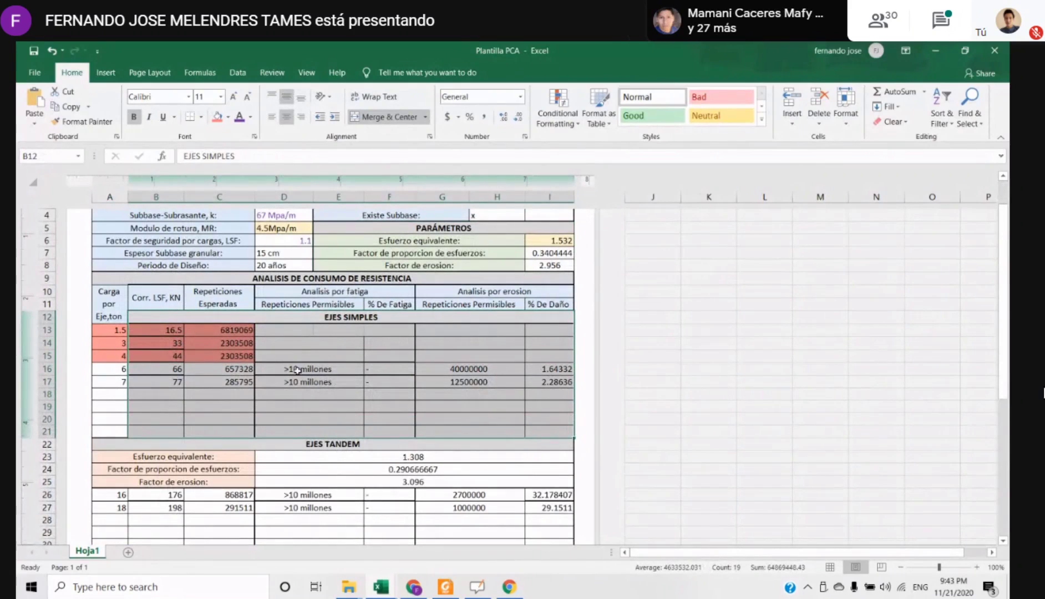
# Review the Parámetros block E5:I8 together with the Análisis de consumo de resistencia heading in row 9
pyautogui.scroll(3, 339, 360)
pyautogui.click(441, 371)
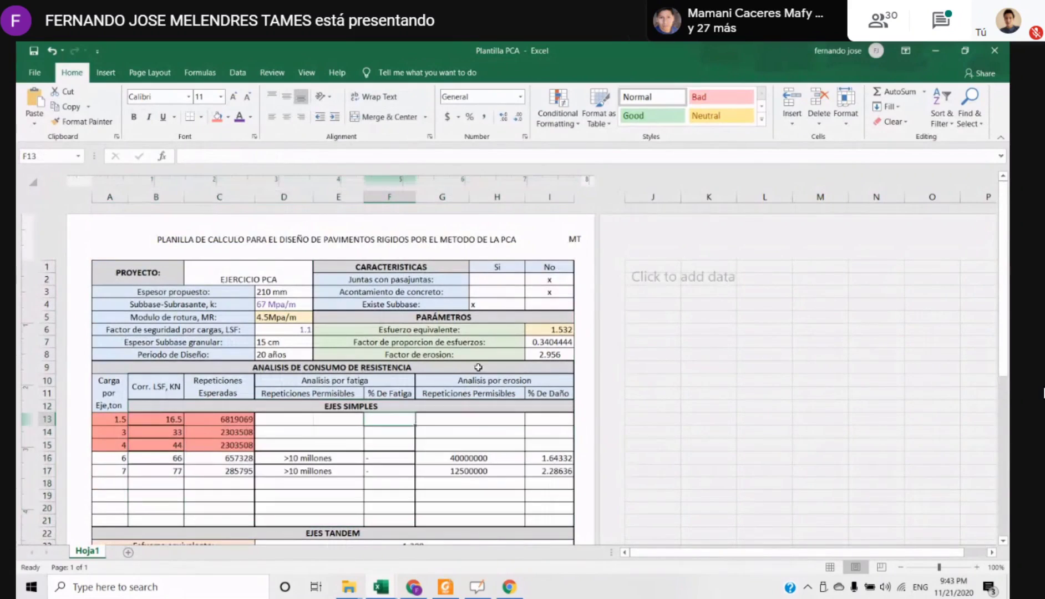
pyautogui.moveTo(401, 317); pyautogui.dragTo(468, 354)
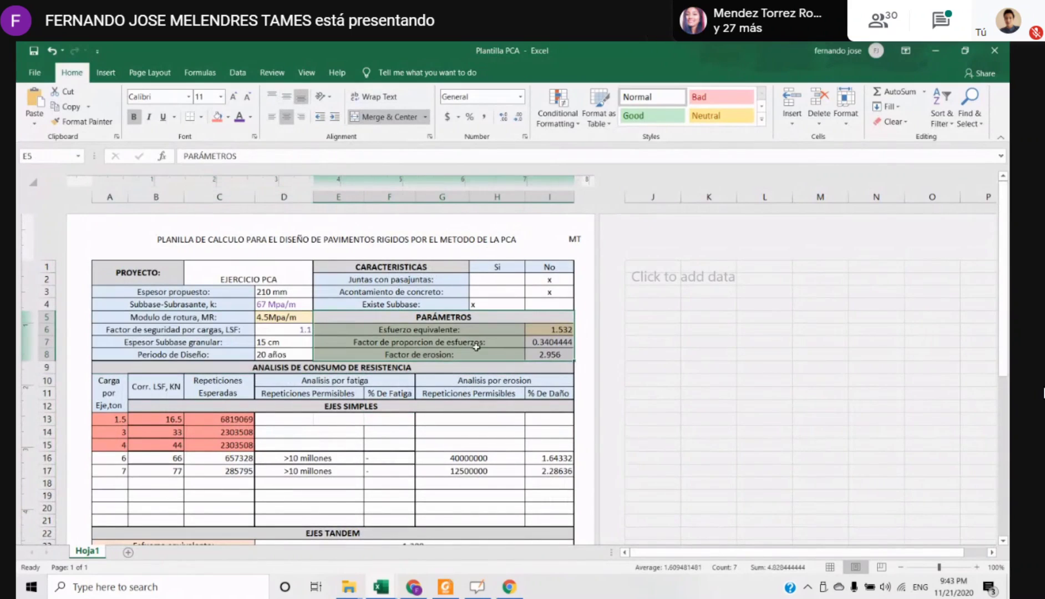
pyautogui.moveTo(366, 310); pyautogui.dragTo(469, 317)
pyautogui.moveTo(390, 317); pyautogui.dragTo(390, 318)
pyautogui.scroll(-3, 473, 347)
pyautogui.scroll(3, 376, 330)
pyautogui.click(351, 367)
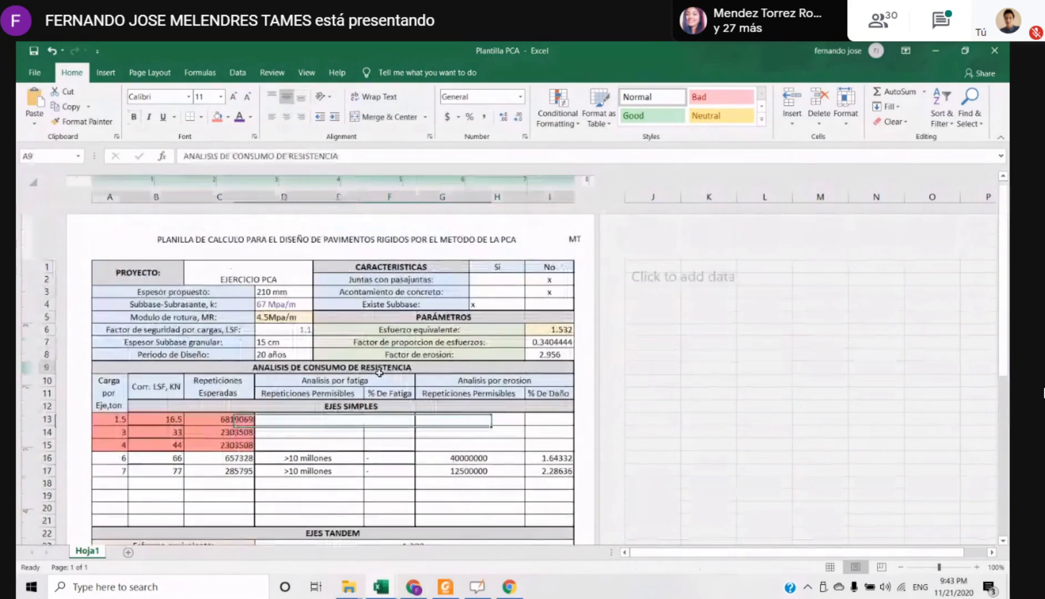
# Examine the tridem parameter labels in rows 36 to 38 and the matching tandem labels in rows 23 to 25
pyautogui.scroll(-3, 351, 383)
pyautogui.scroll(-4, 350, 388)
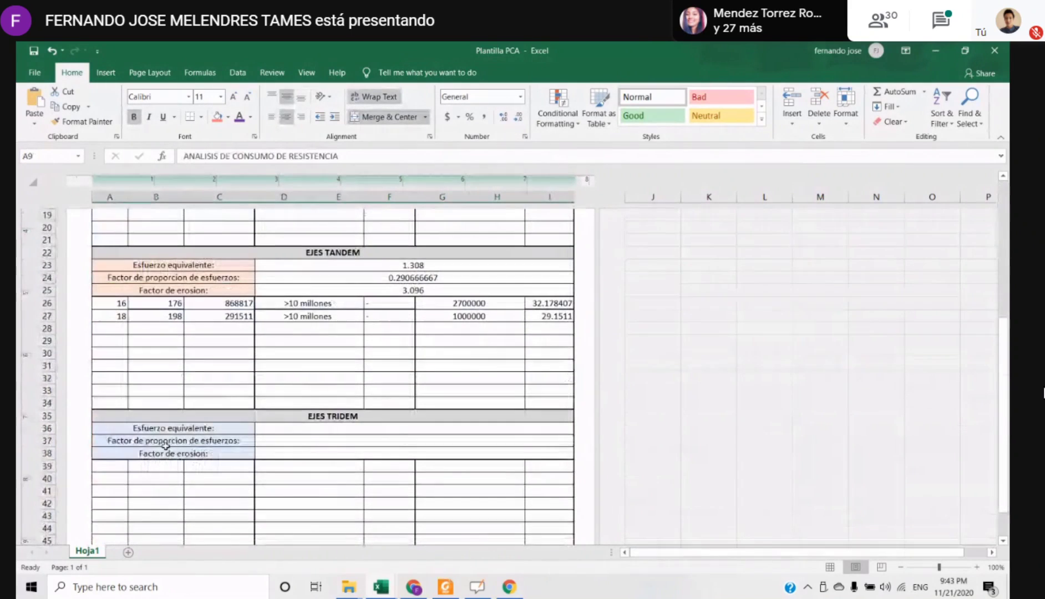
pyautogui.moveTo(151, 430); pyautogui.dragTo(219, 455)
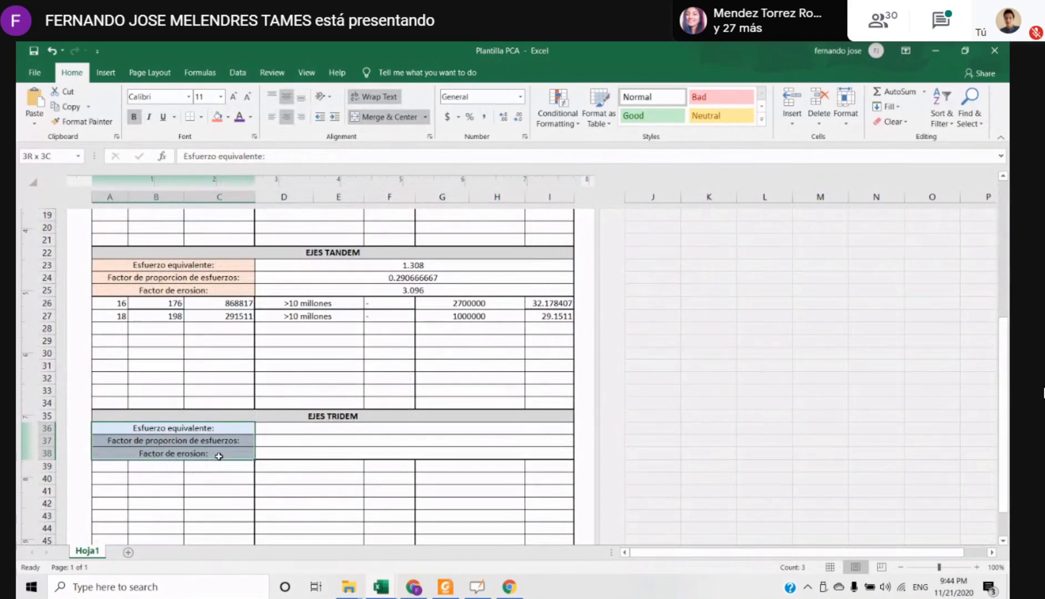
pyautogui.click(314, 417)
pyautogui.scroll(3, 326, 422)
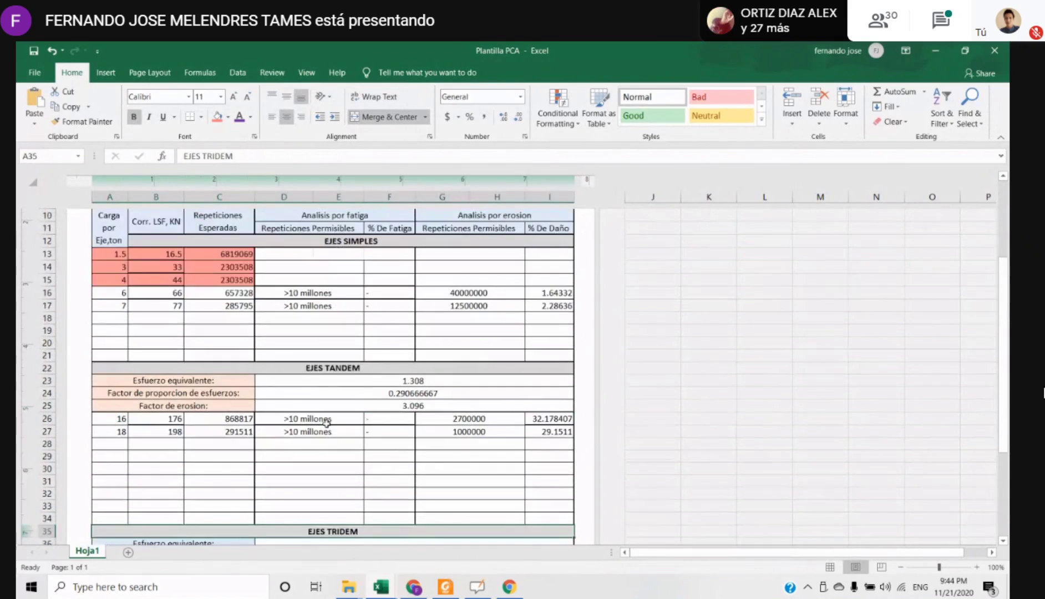
pyautogui.scroll(-2, 326, 421)
pyautogui.scroll(4, 249, 406)
pyautogui.scroll(-4, 253, 408)
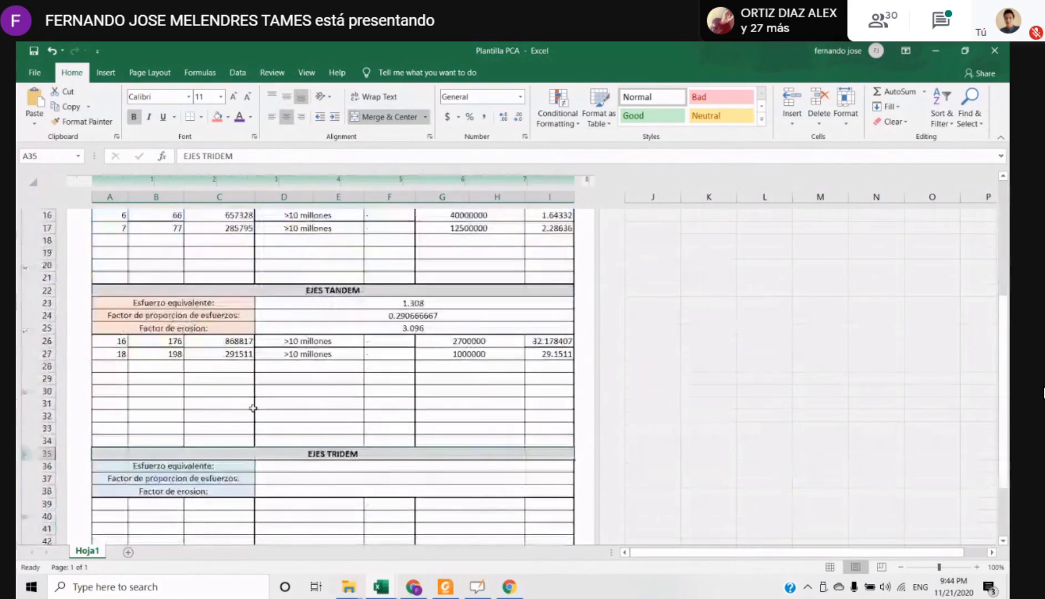
pyautogui.scroll(4, 253, 408)
pyautogui.scroll(-4, 253, 408)
pyautogui.click(311, 266)
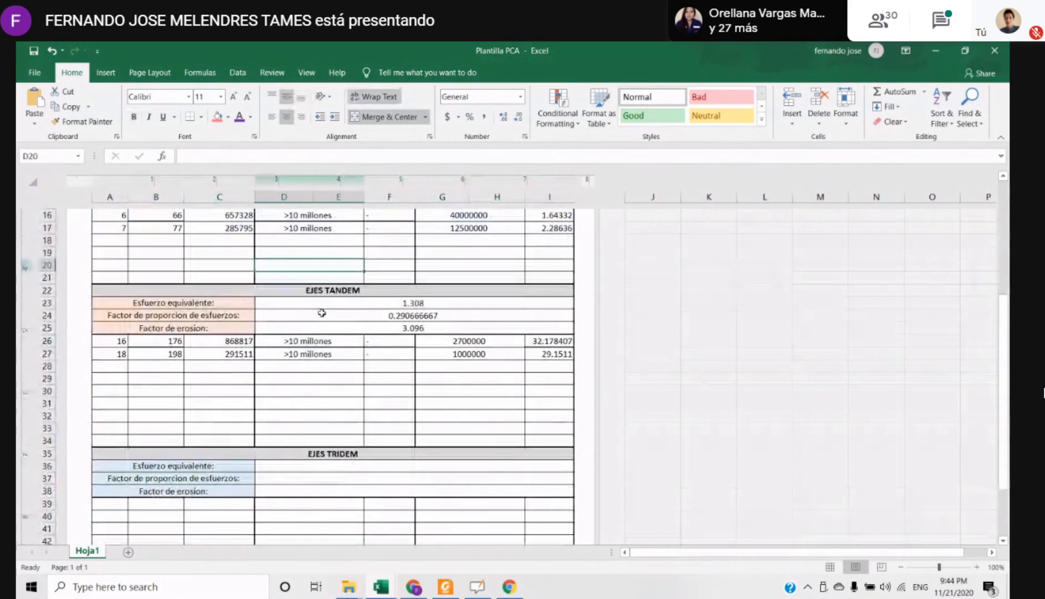
pyautogui.moveTo(221, 303); pyautogui.dragTo(216, 328)
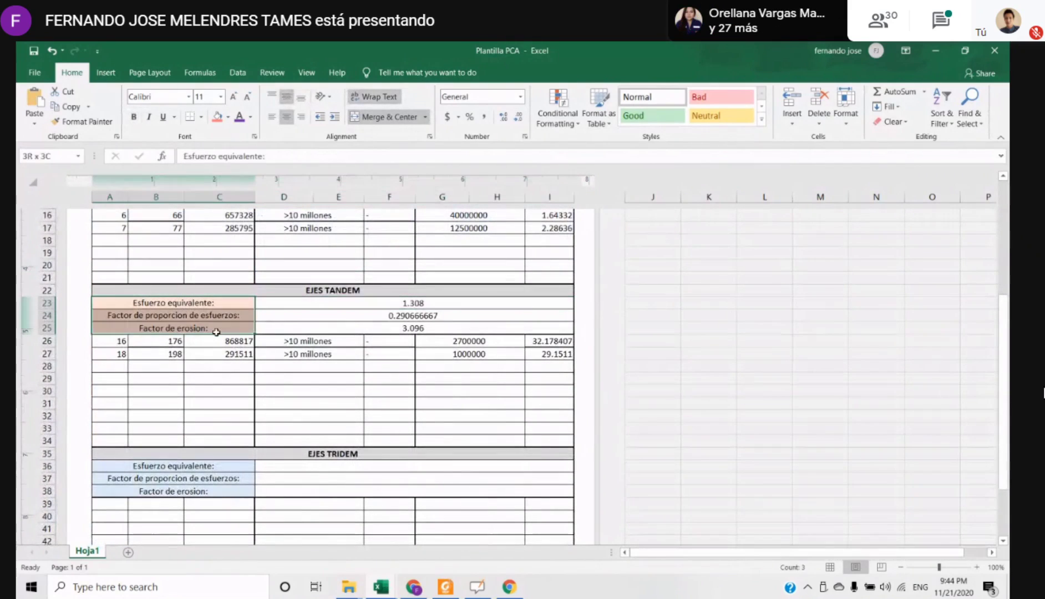
# Arrange the Plantilla PCA and pca ejes workbooks side by side, with pca ejes in the left half
pyautogui.doubleClick(579, 60)
pyautogui.press('super+Right')
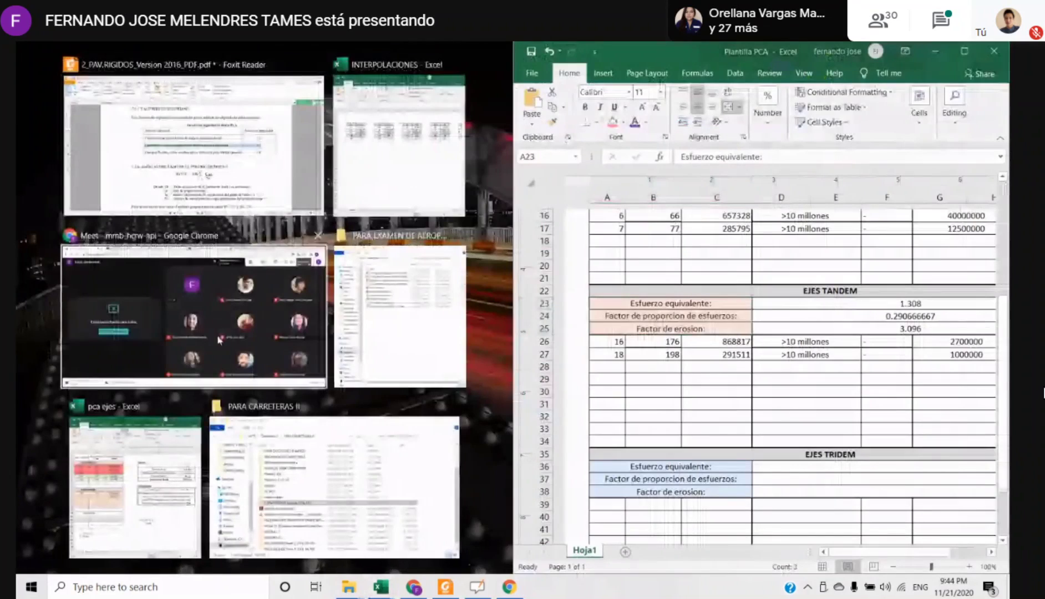
pyautogui.click(148, 427)
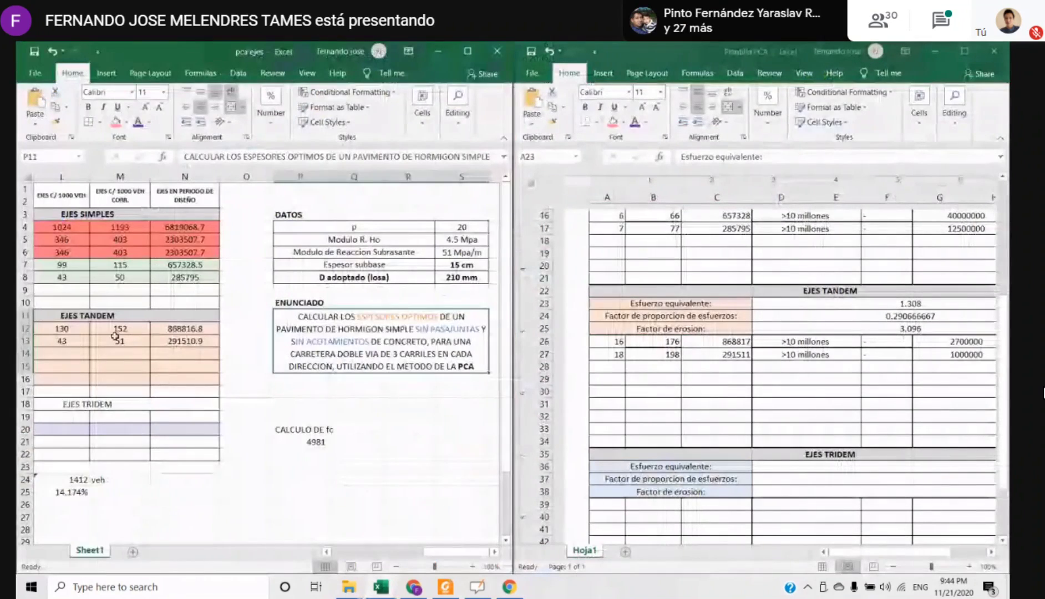
# Check the tandem and tridem rows in pca ejes, plus the 6 and 7 ton simple axle rows in Plantilla PCA
pyautogui.moveTo(115, 336); pyautogui.dragTo(184, 379)
pyautogui.click(185, 379)
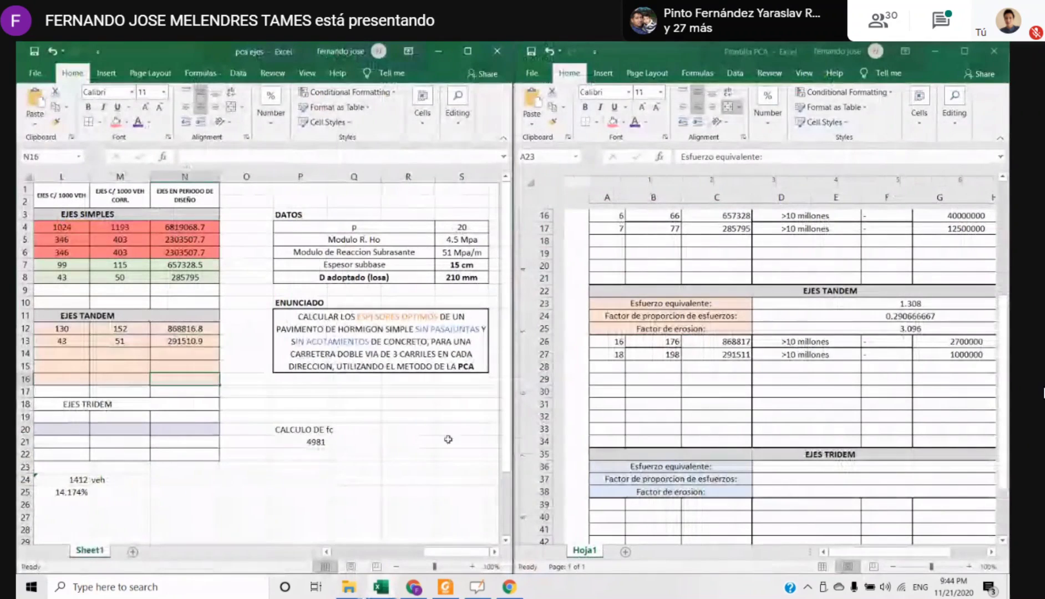
pyautogui.moveTo(61, 429); pyautogui.dragTo(143, 433)
pyautogui.scroll(4, 663, 401)
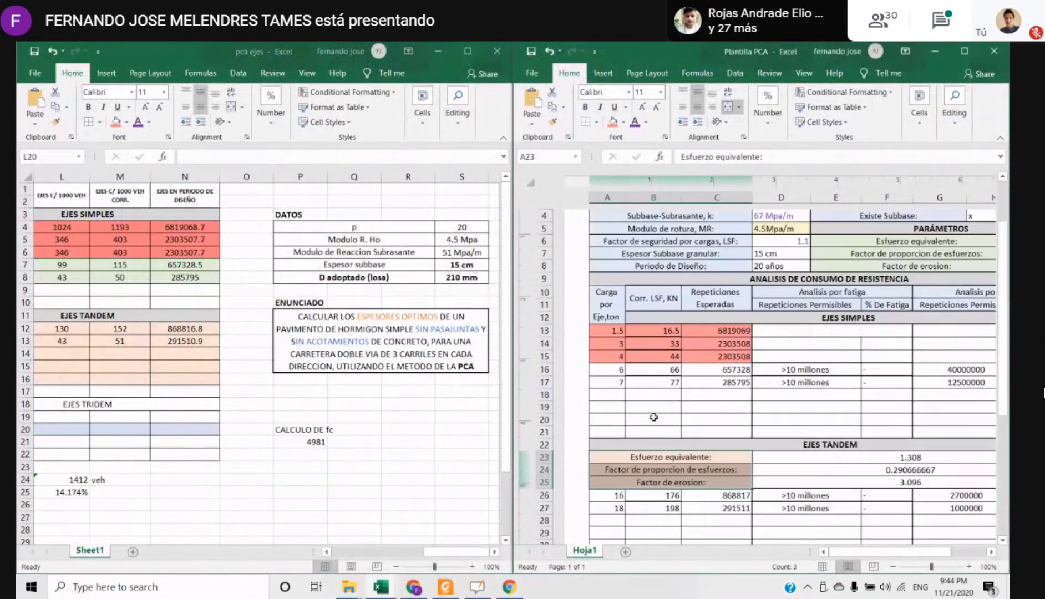
pyautogui.click(653, 407)
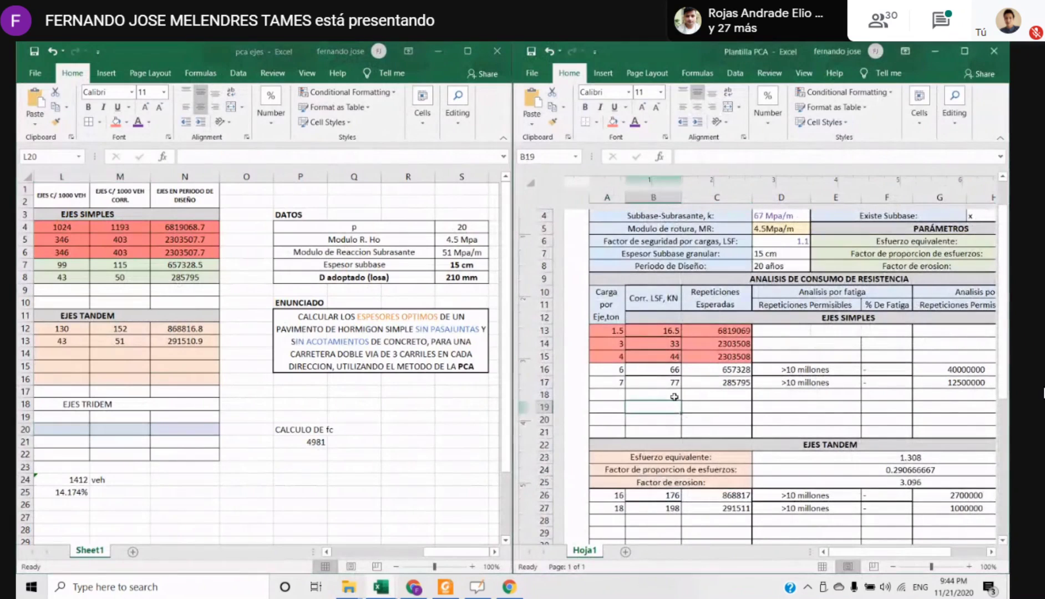
pyautogui.moveTo(613, 370); pyautogui.dragTo(720, 393)
# Examine the three simple axle parameters in E6:E8 of Plantilla PCA alongside the expected repetitions and the pca ejes axle data
pyautogui.moveTo(893, 242); pyautogui.dragTo(832, 263)
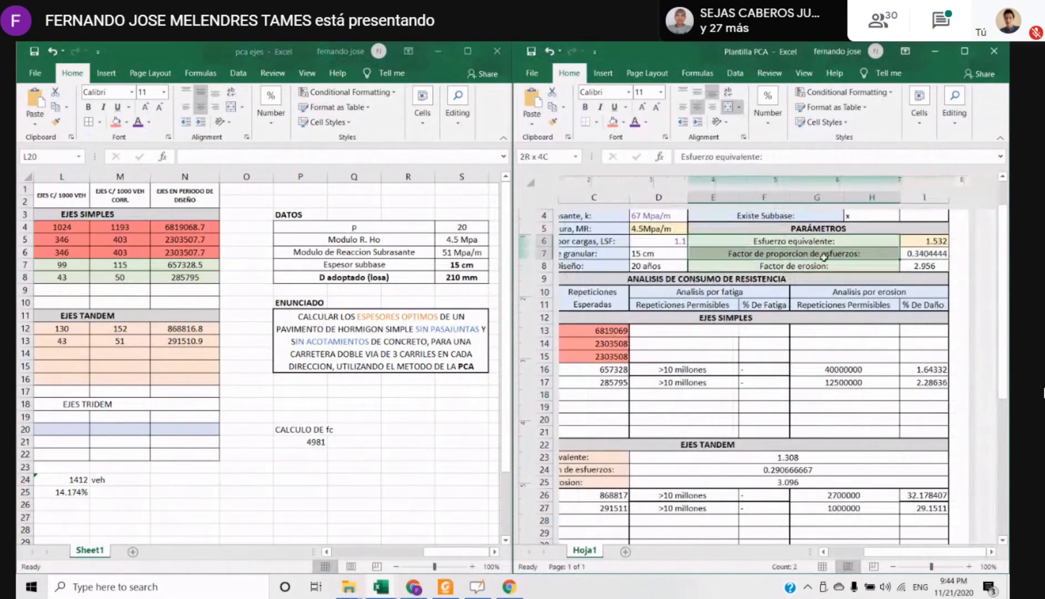
pyautogui.click(813, 249)
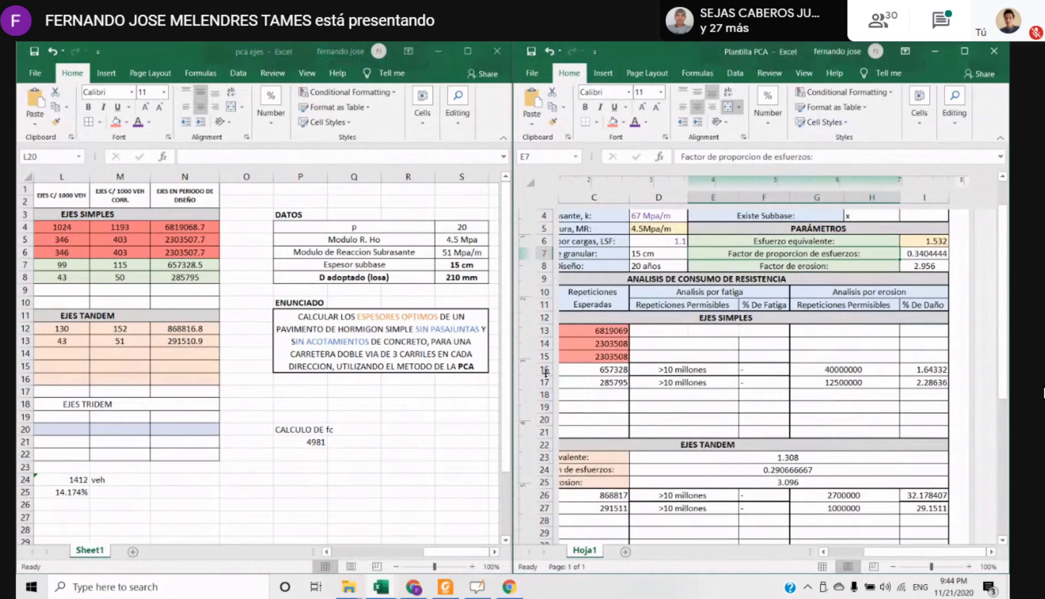
pyautogui.click(682, 369)
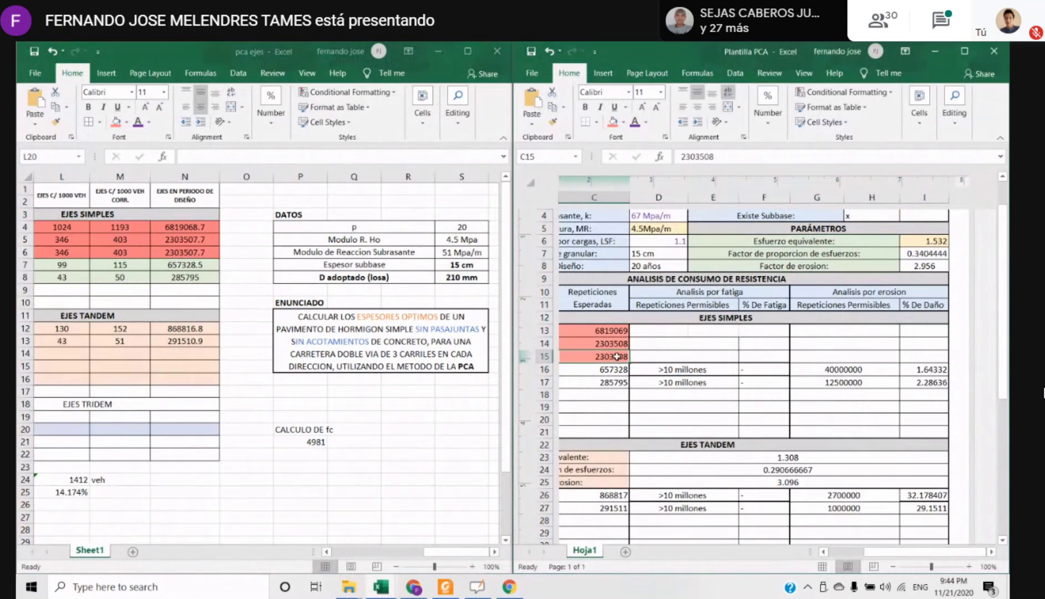
pyautogui.click(768, 240)
pyautogui.click(131, 268)
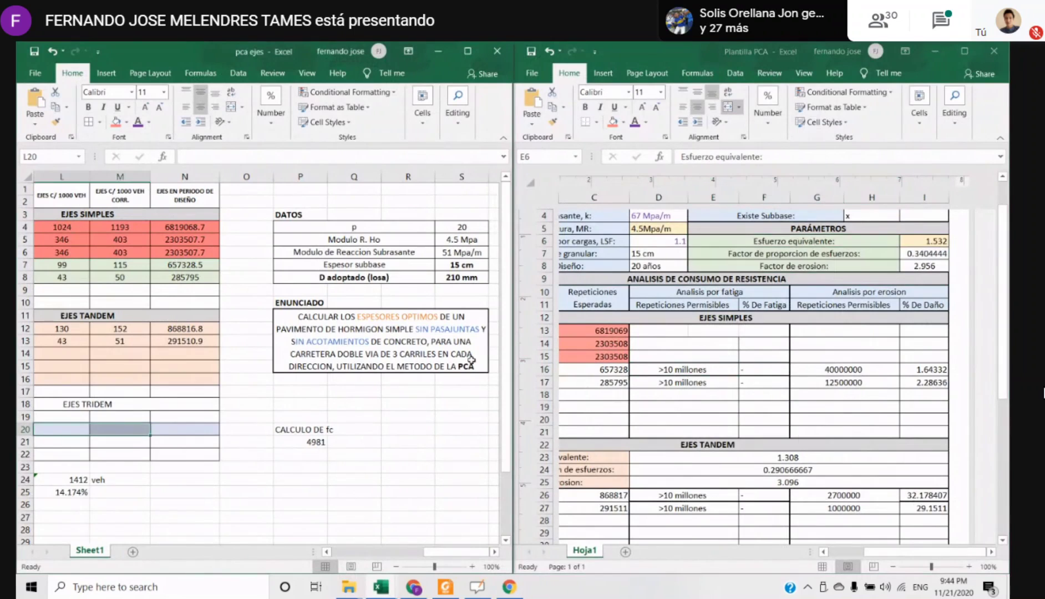
pyautogui.moveTo(776, 240); pyautogui.dragTo(793, 266)
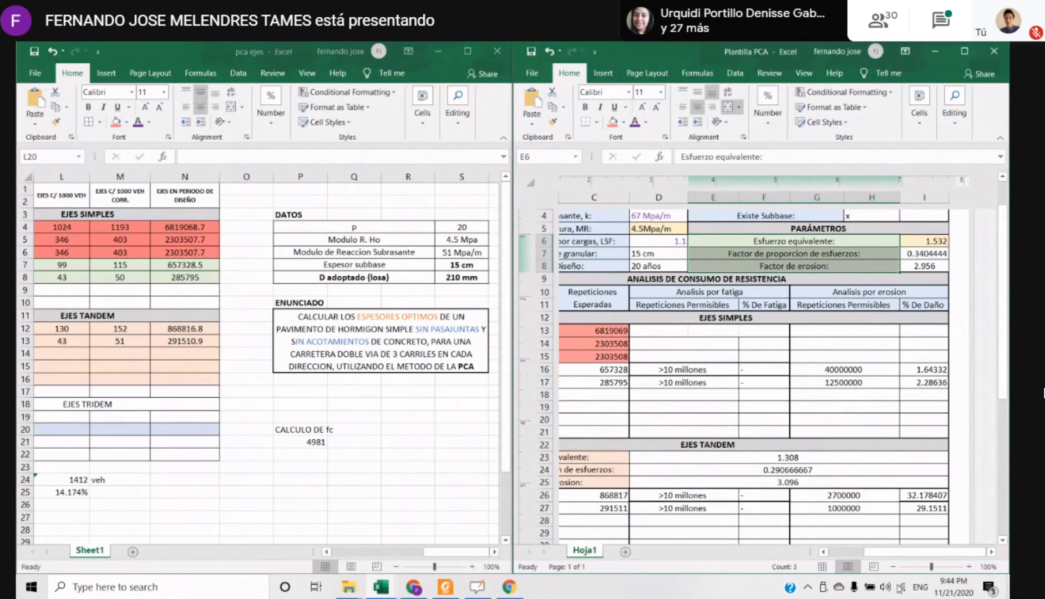
# Review the project data in rows 1 to 8 of Plantilla PCA and the adjoining Características and Parámetros blocks
pyautogui.moveTo(879, 555); pyautogui.dragTo(920, 554)
pyautogui.click(807, 420)
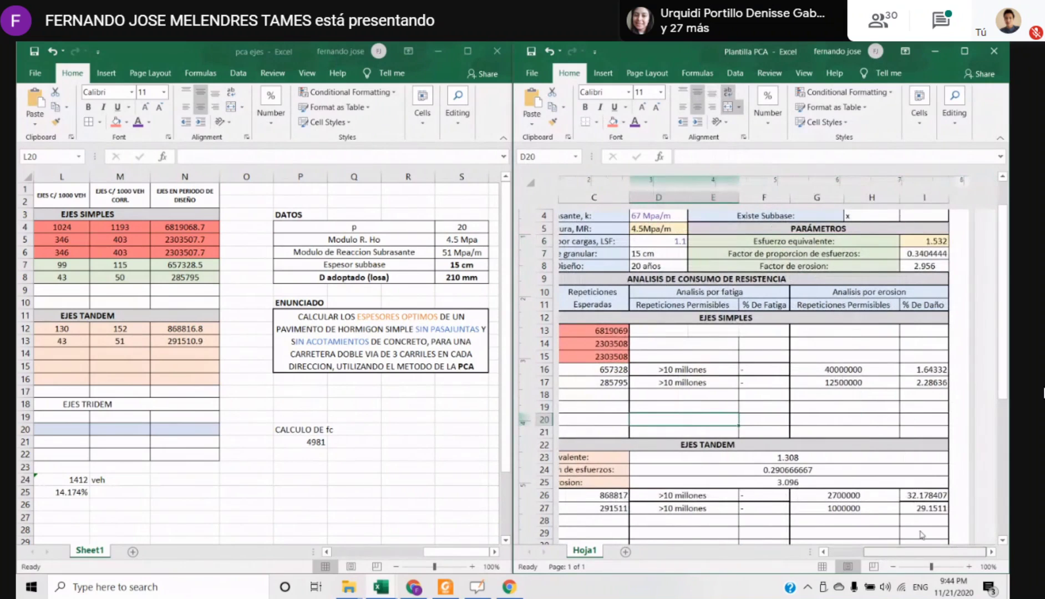
pyautogui.hscroll(-2, 857, 377)
pyautogui.scroll(2, 843, 386)
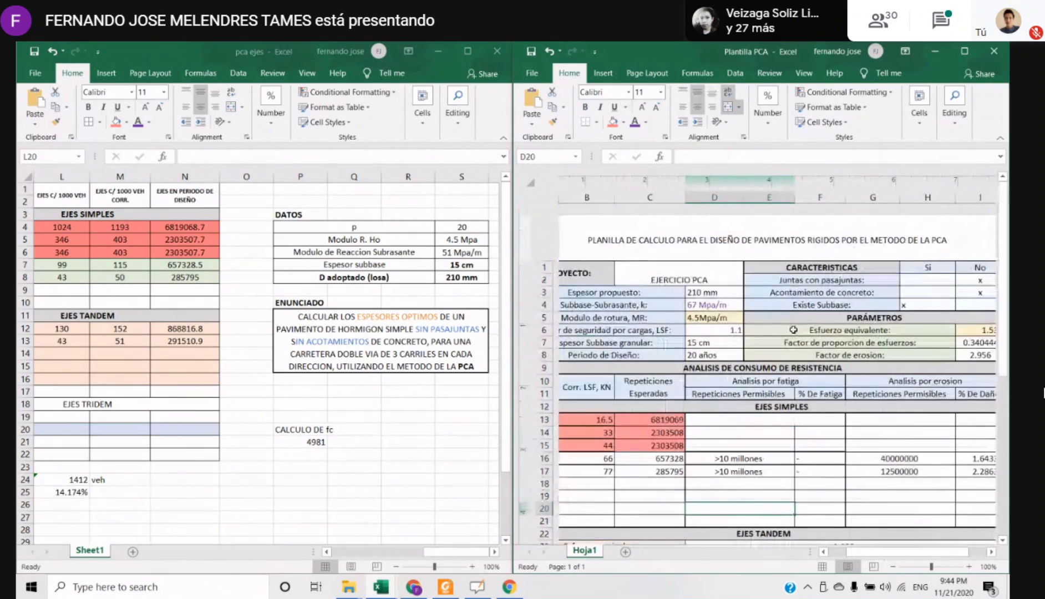
pyautogui.moveTo(673, 275); pyautogui.dragTo(864, 286)
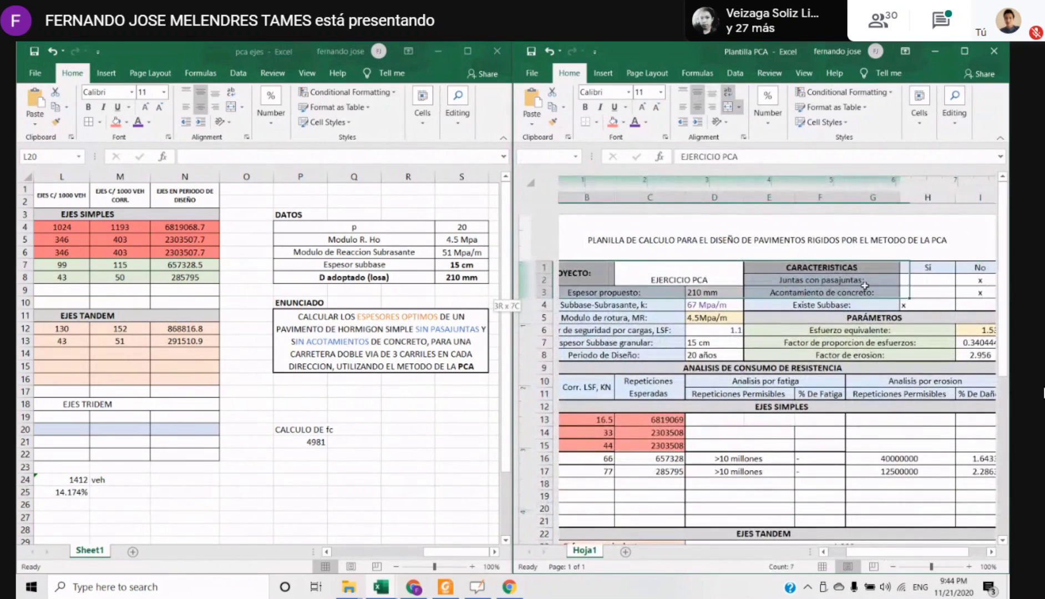
pyautogui.click(623, 263)
pyautogui.moveTo(582, 271); pyautogui.dragTo(721, 355)
pyautogui.moveTo(821, 267); pyautogui.dragTo(904, 356)
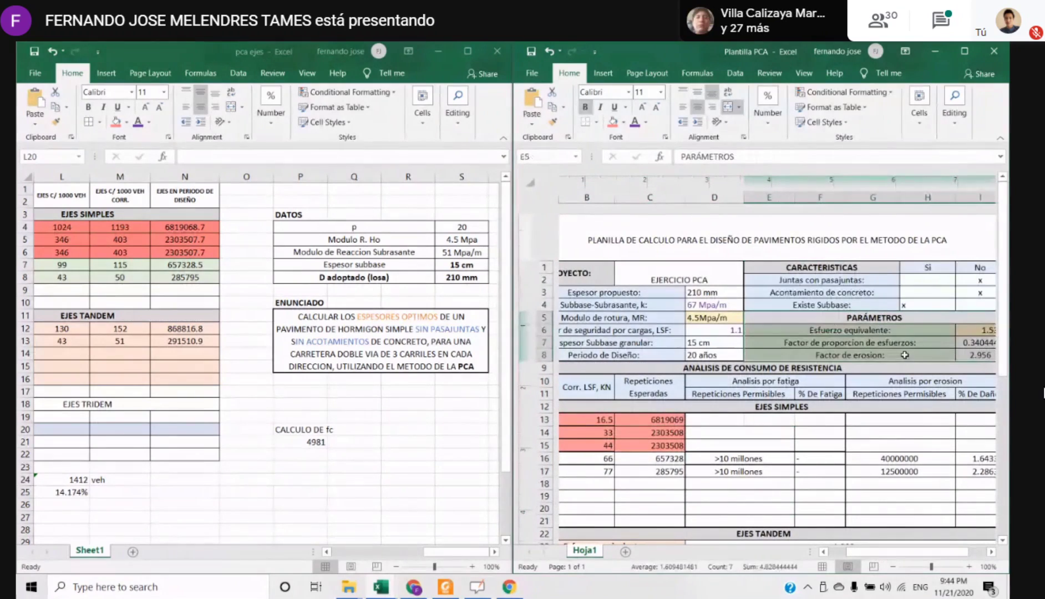
# Examine the Esfuerzo equivalente row in Plantilla PCA together with the resistance consumption analysis and Ejes Simples headings
pyautogui.click(835, 390)
pyautogui.moveTo(881, 553); pyautogui.dragTo(904, 552)
pyautogui.click(825, 416)
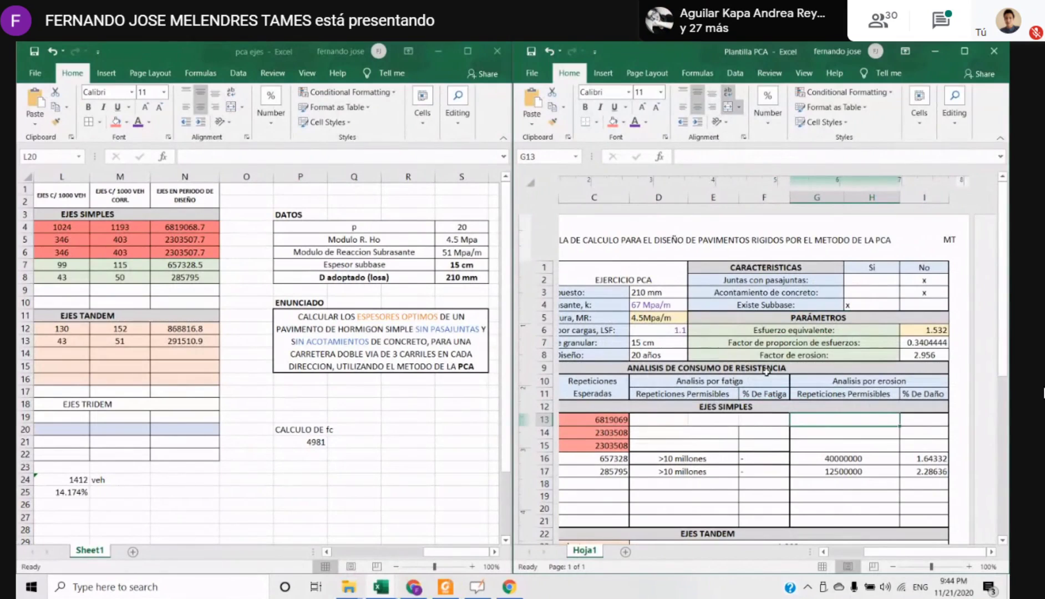
pyautogui.click(767, 372)
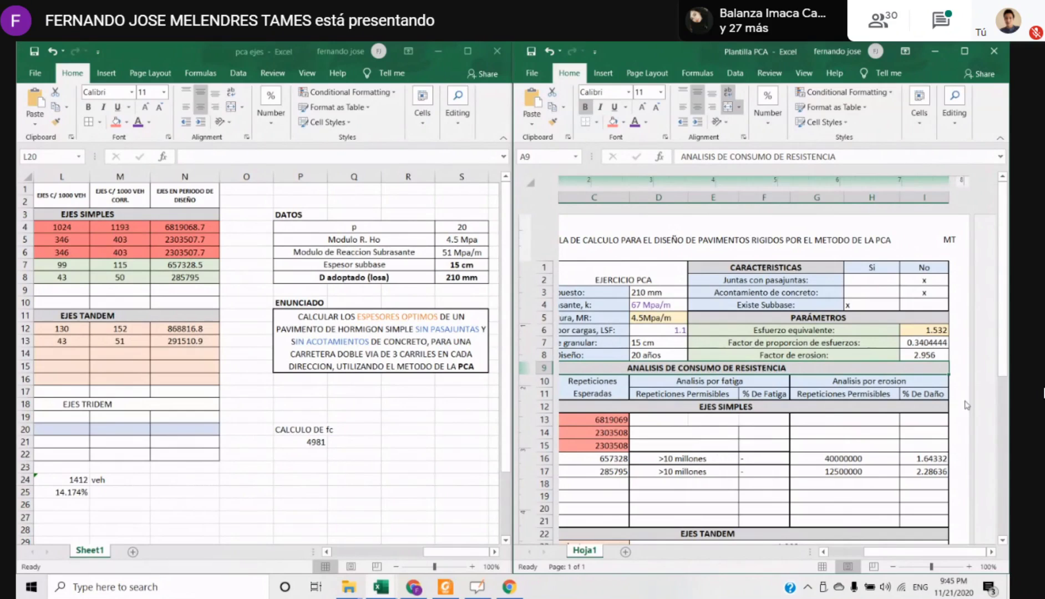
pyautogui.click(697, 408)
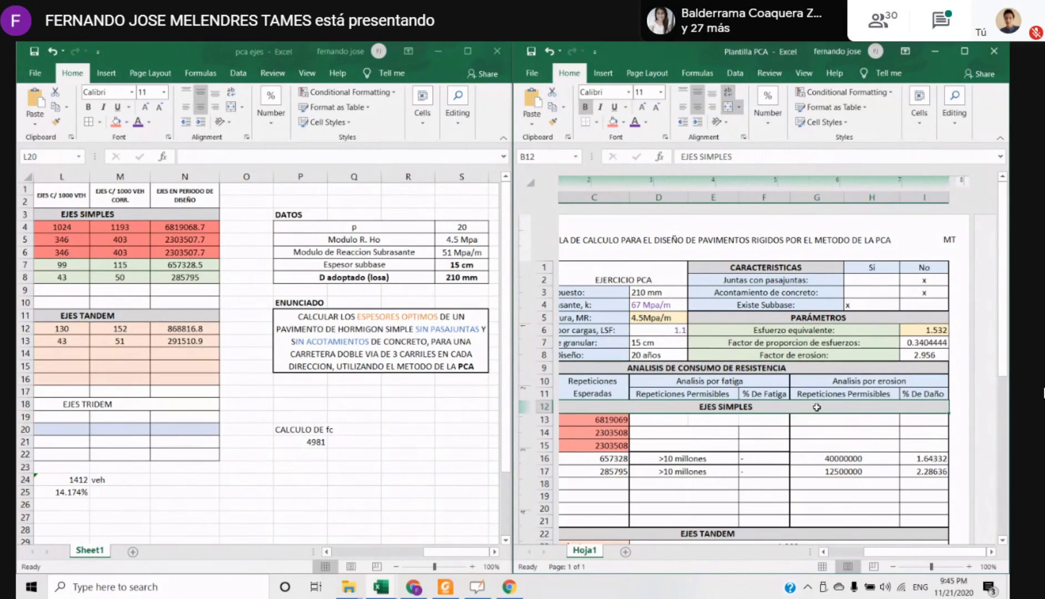
pyautogui.moveTo(776, 333); pyautogui.dragTo(919, 327)
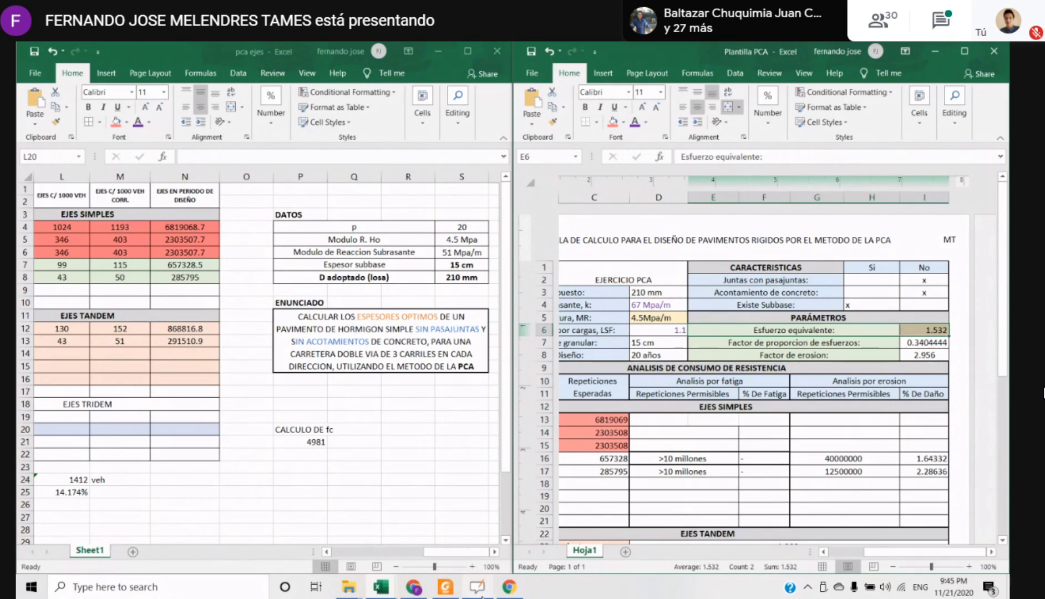
# Switch to OpenBoard and underline the handwritten value beside the single axle equivalent stress table on page 12
pyautogui.click(480, 593)
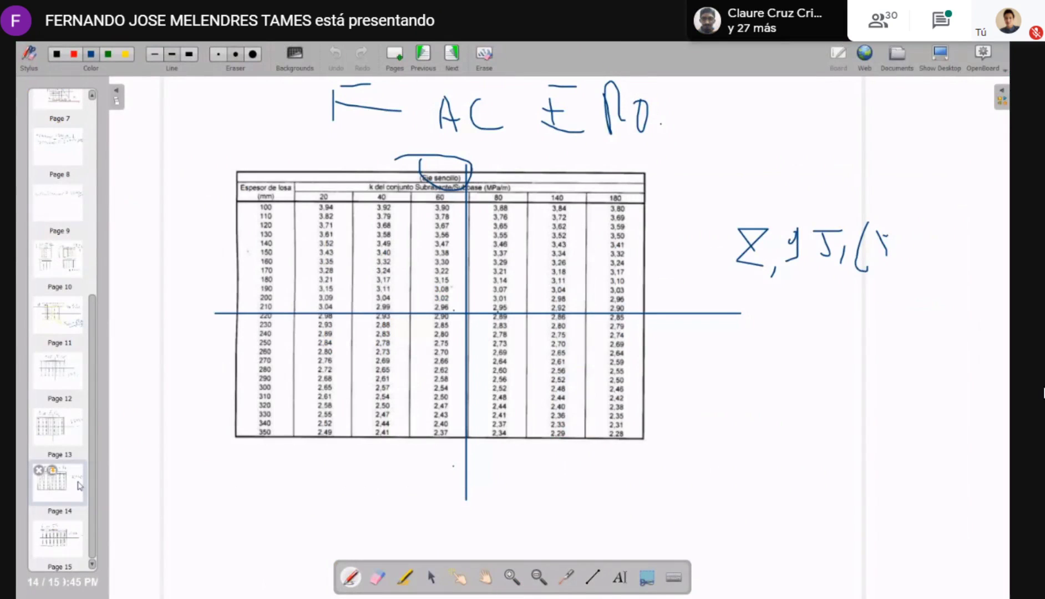
pyautogui.press('pageup')
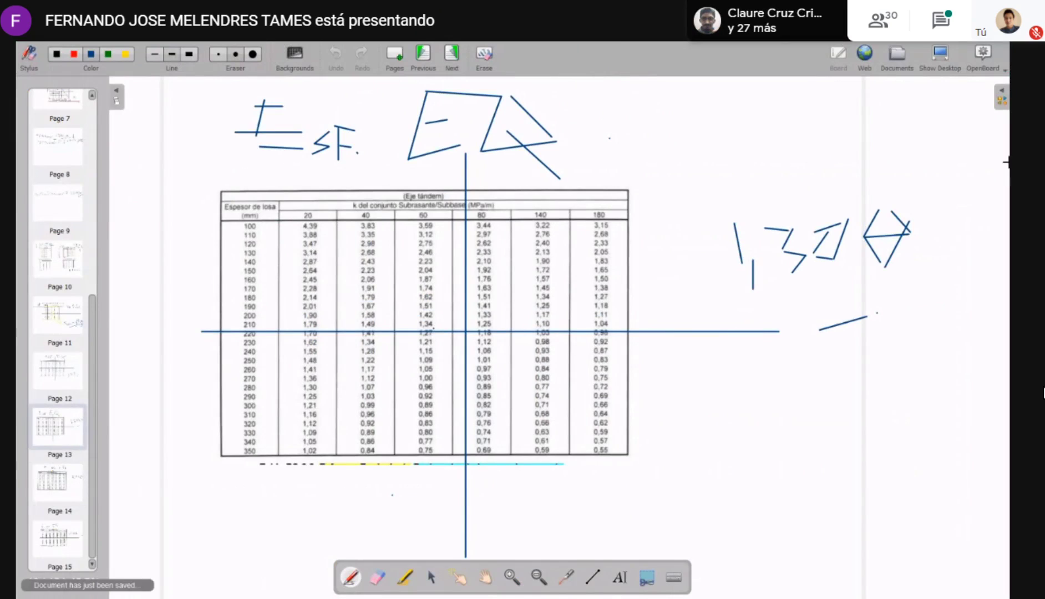
pyautogui.moveTo(59, 469)
pyautogui.click(58, 367)
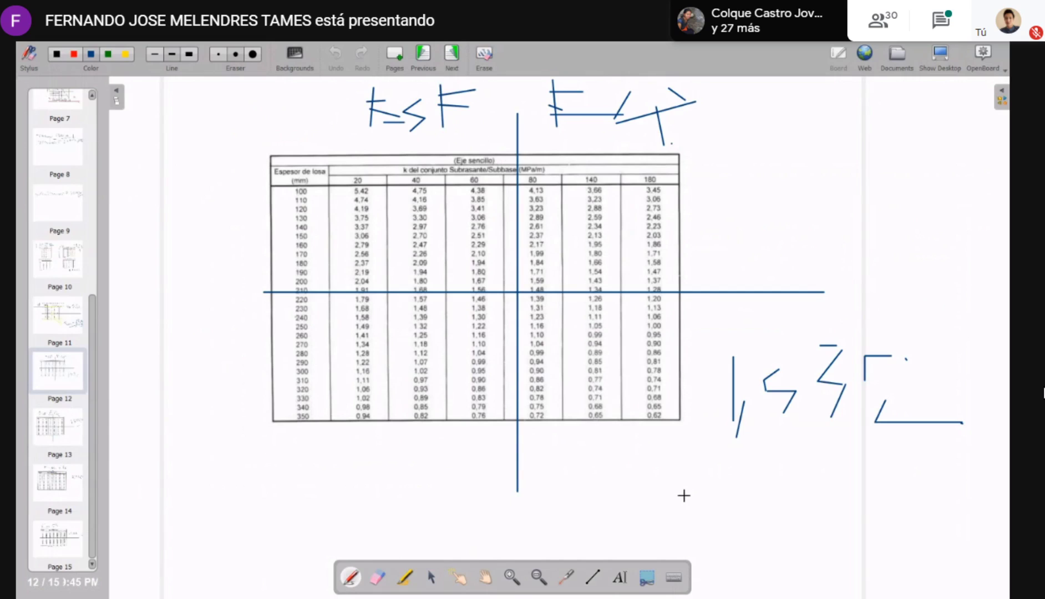
pyautogui.moveTo(683, 492); pyautogui.dragTo(908, 442)
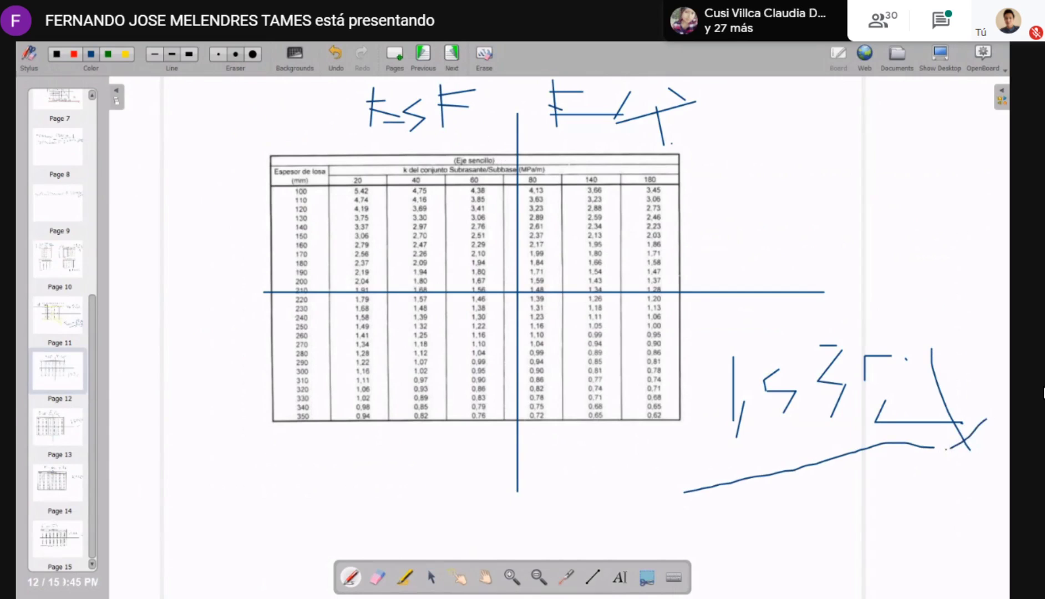
# Return to the pca ejes and Plantilla PCA workbooks and review the equivalent stress, stress proportion and erosion factor parameters
pyautogui.hotkey('alt', 'Tab')
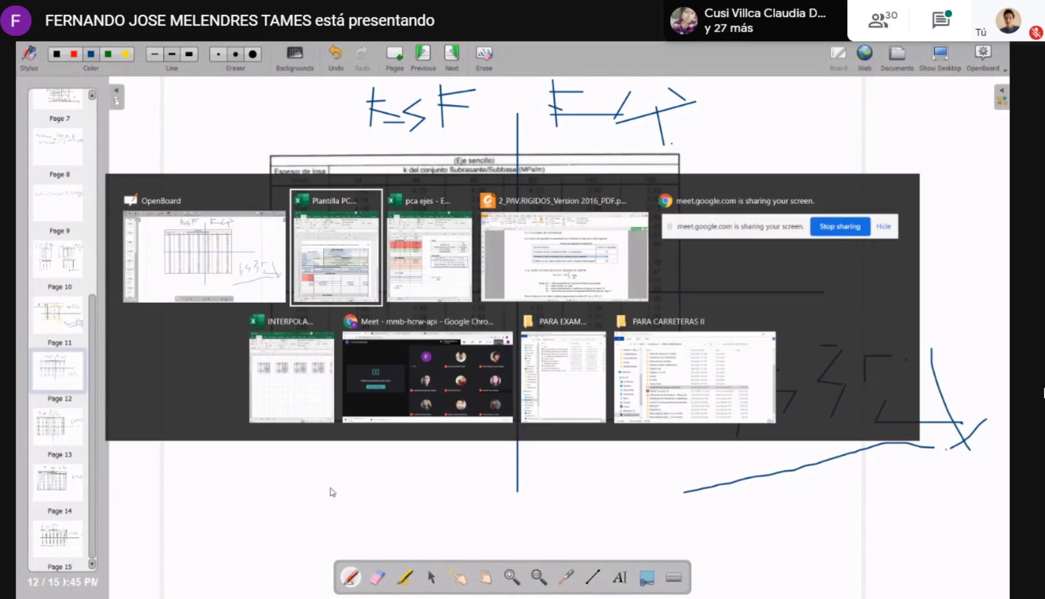
pyautogui.hotkey('alt', 'Tab')
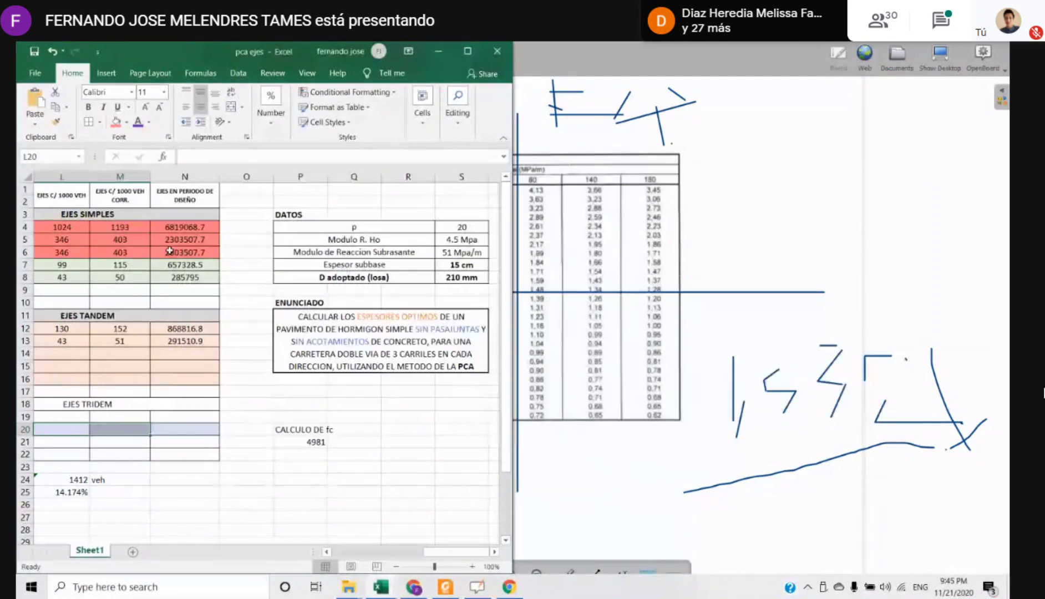
pyautogui.hotkey('alt', 'Tab')
pyautogui.click(442, 281)
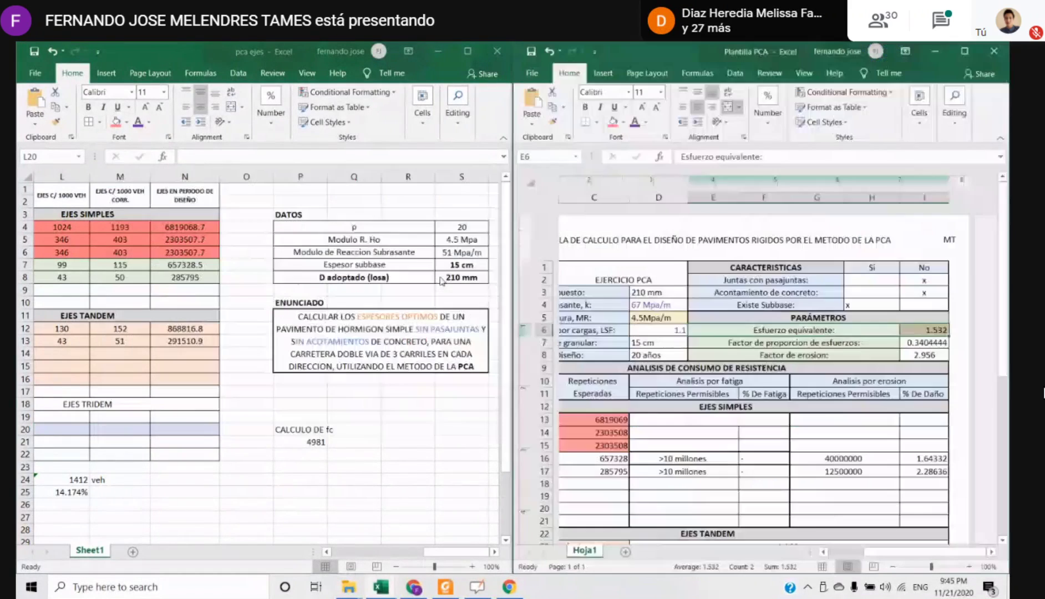
pyautogui.click(932, 330)
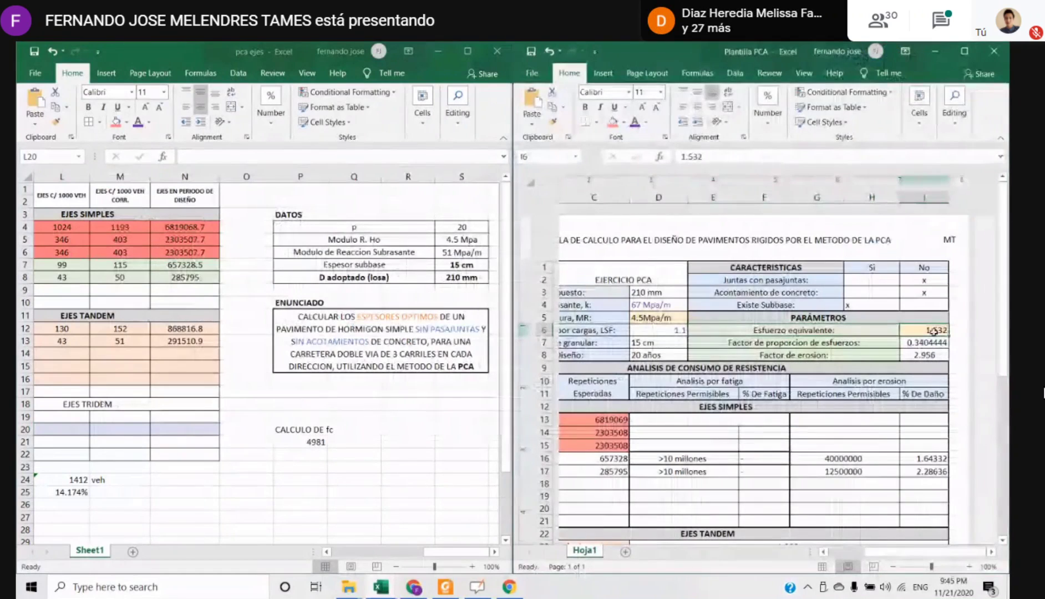
pyautogui.click(765, 342)
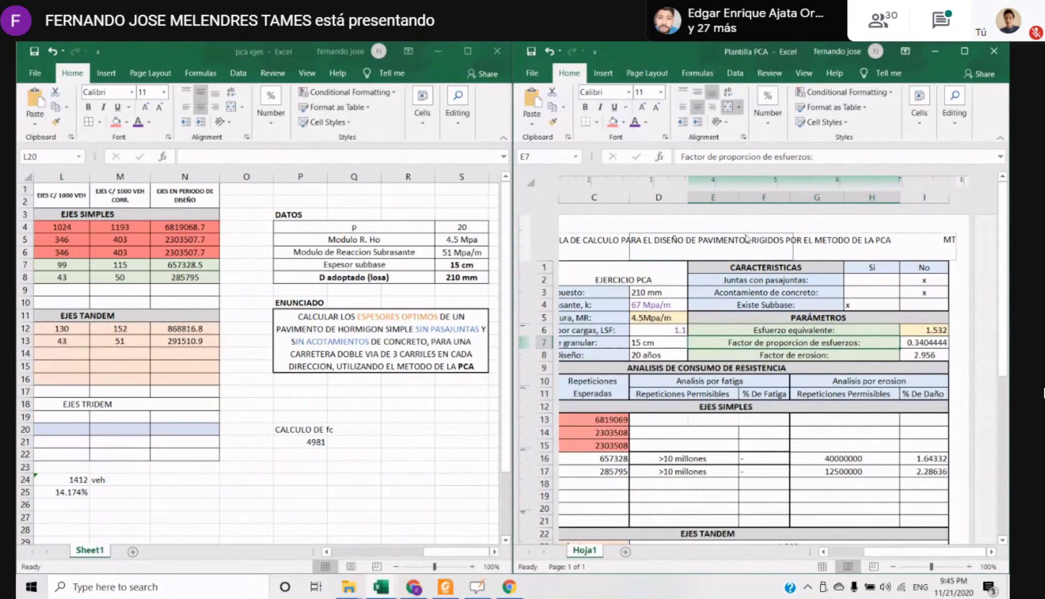
pyautogui.click(832, 358)
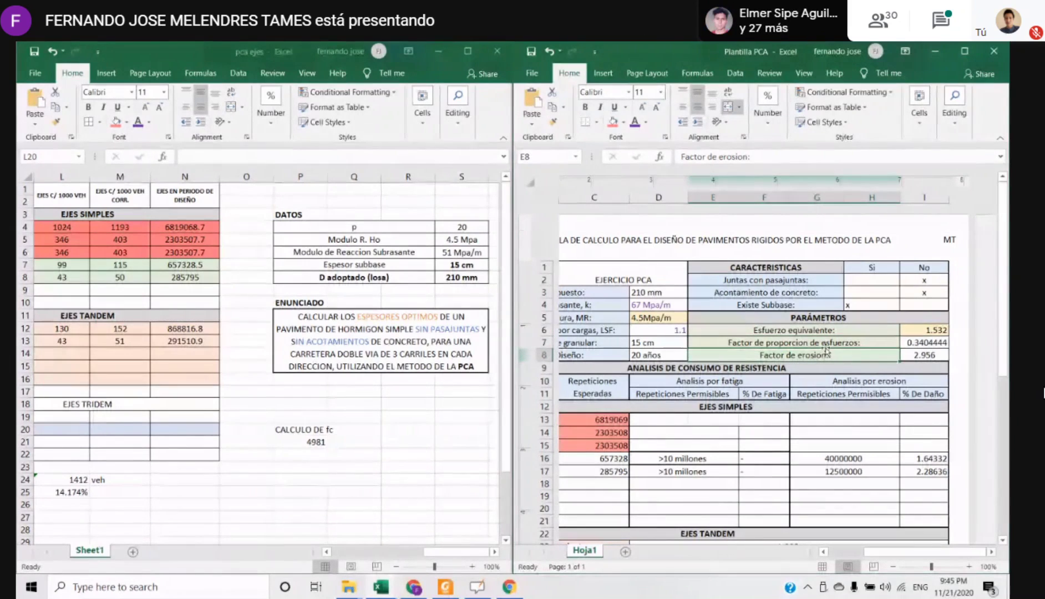
pyautogui.click(926, 354)
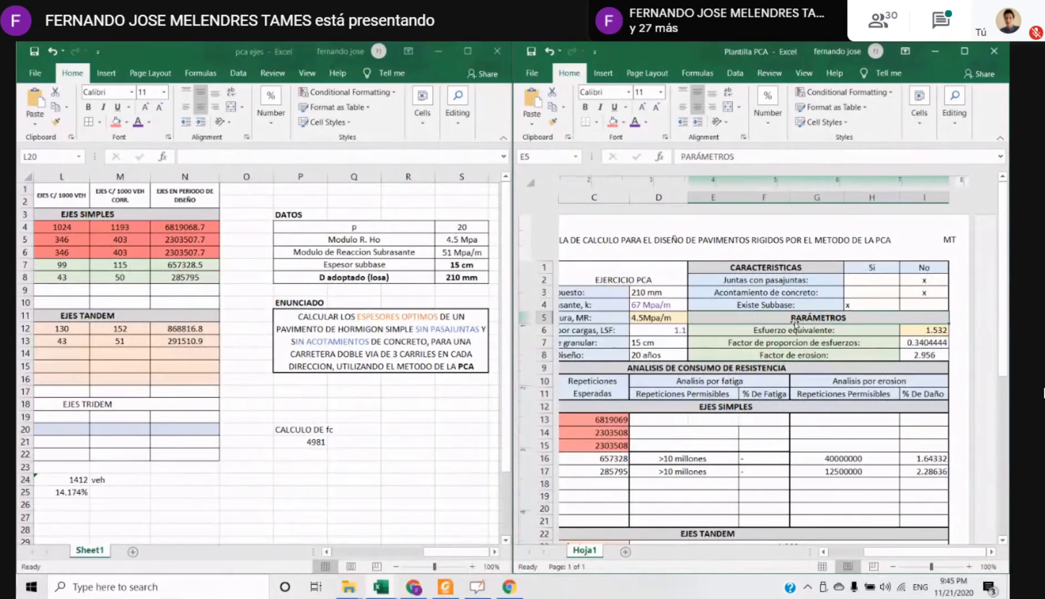
# Compare the equivalent stress in I6 with the modulus of rupture in D5 to explain the stress proportion factor
pyautogui.click(931, 330)
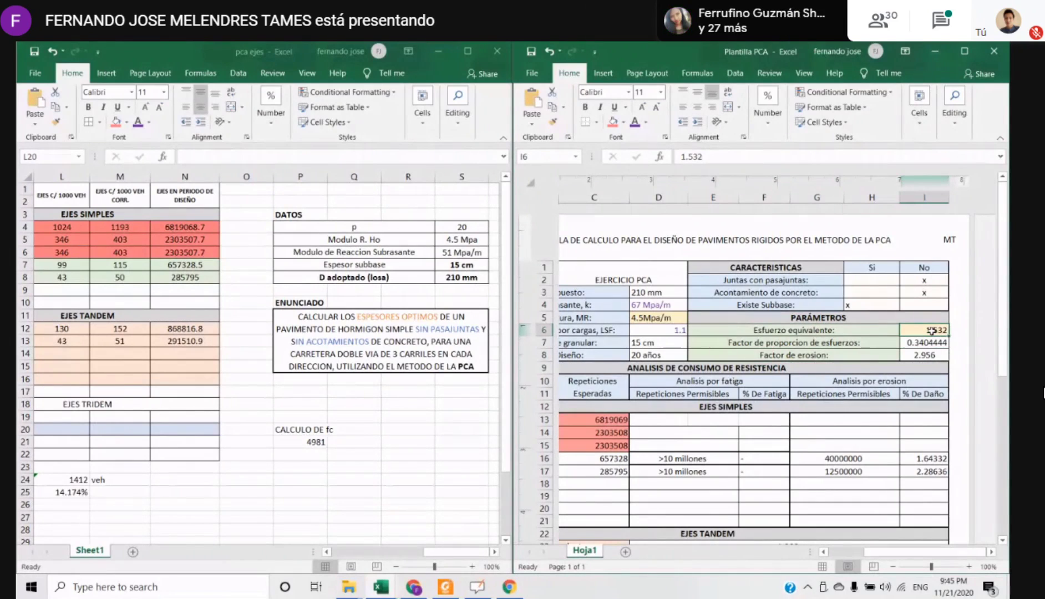
pyautogui.click(646, 316)
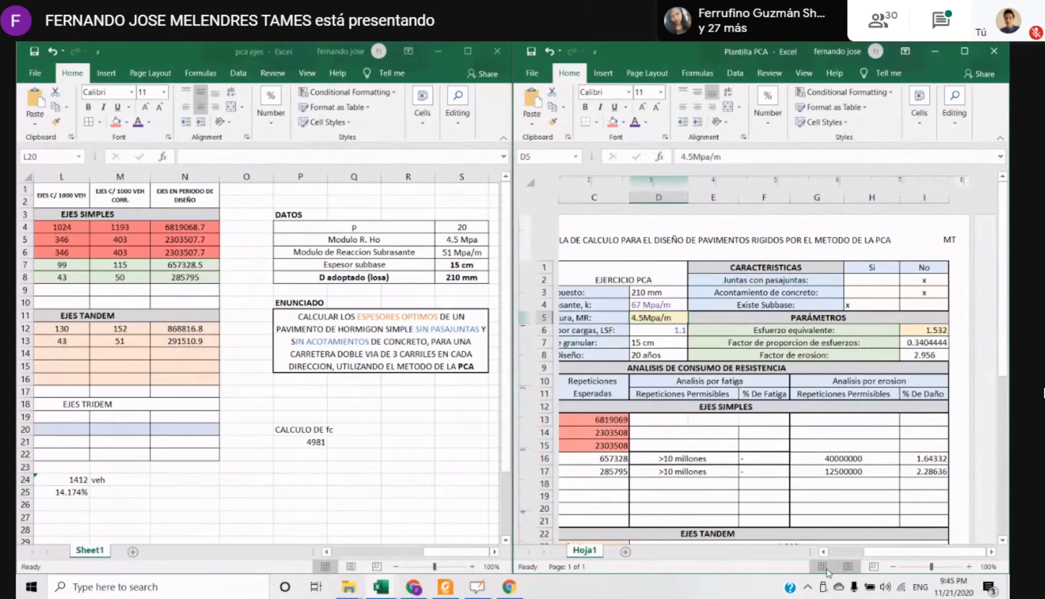
pyautogui.click(925, 331)
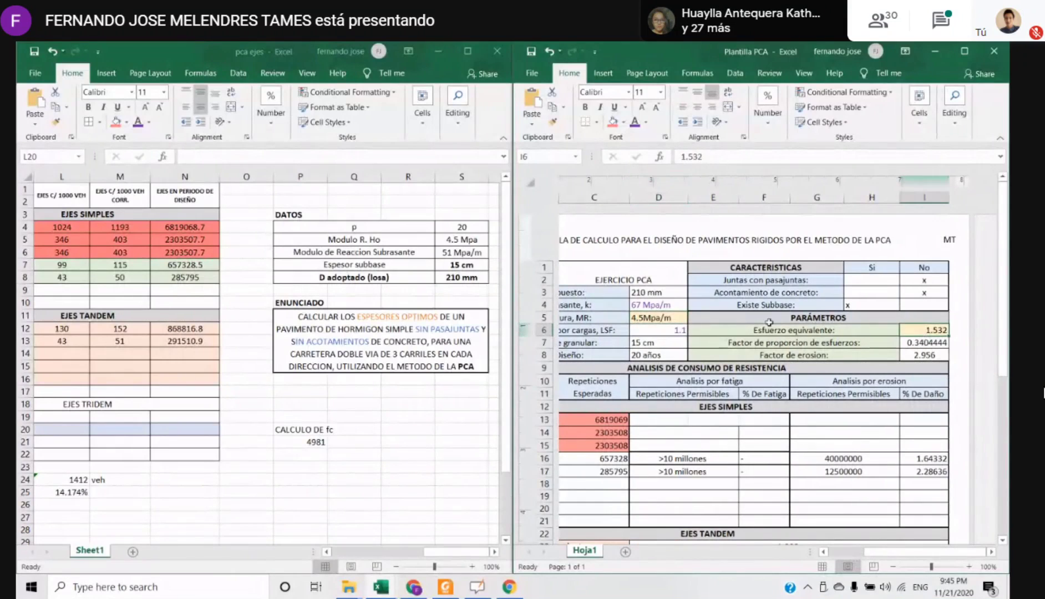
pyautogui.press('Left')
pyautogui.press('Left')
pyautogui.press('Up')
pyautogui.press('Up')
pyautogui.click(924, 331)
pyautogui.click(665, 317)
pyautogui.click(925, 340)
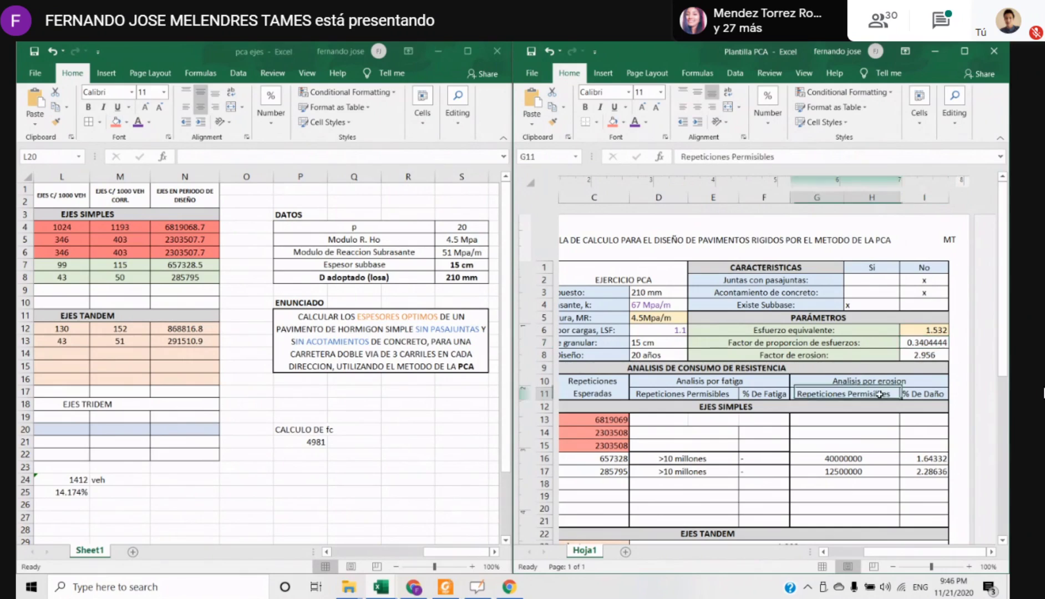
# Apply a purple font color to the stress proportion factor value in I7 of Plantilla PCA
pyautogui.click(924, 354)
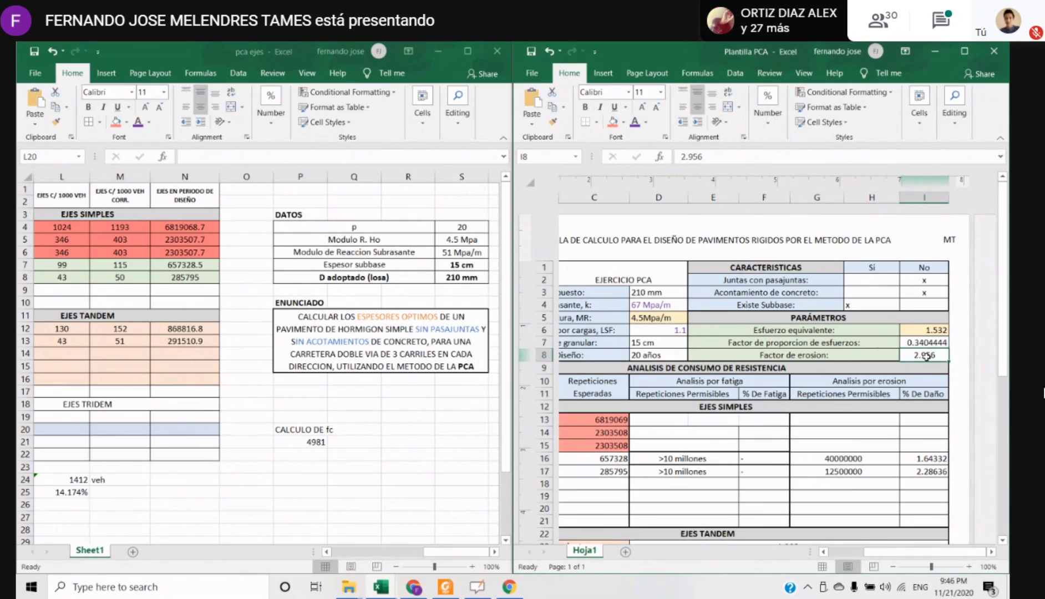
pyautogui.click(924, 342)
pyautogui.hscroll(2, 751, 253)
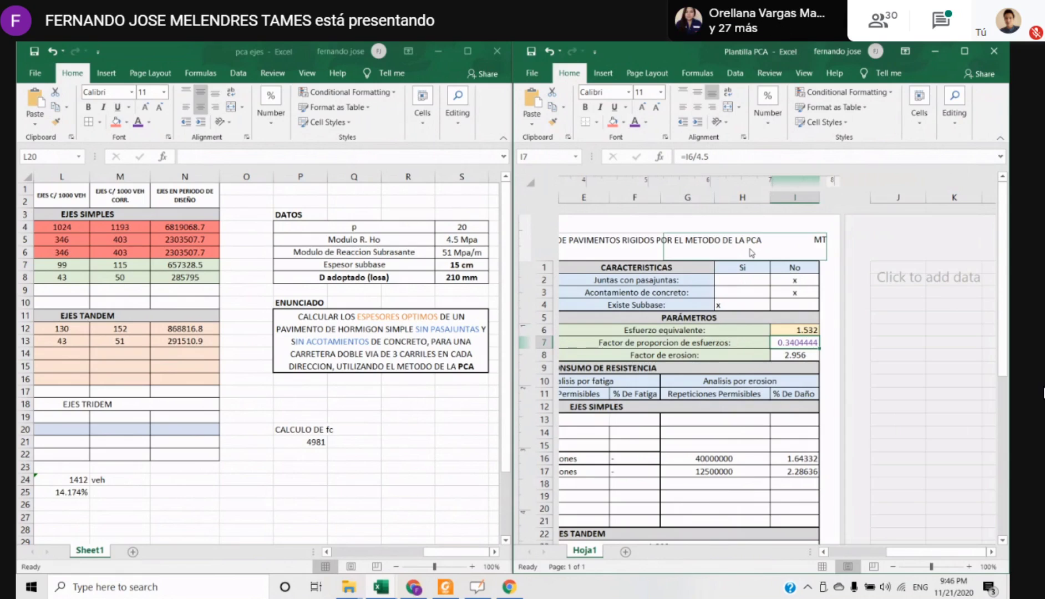
# Check the three simple axle parameter values in I6:I8 and the empty damage cell in I13
pyautogui.press('Up')
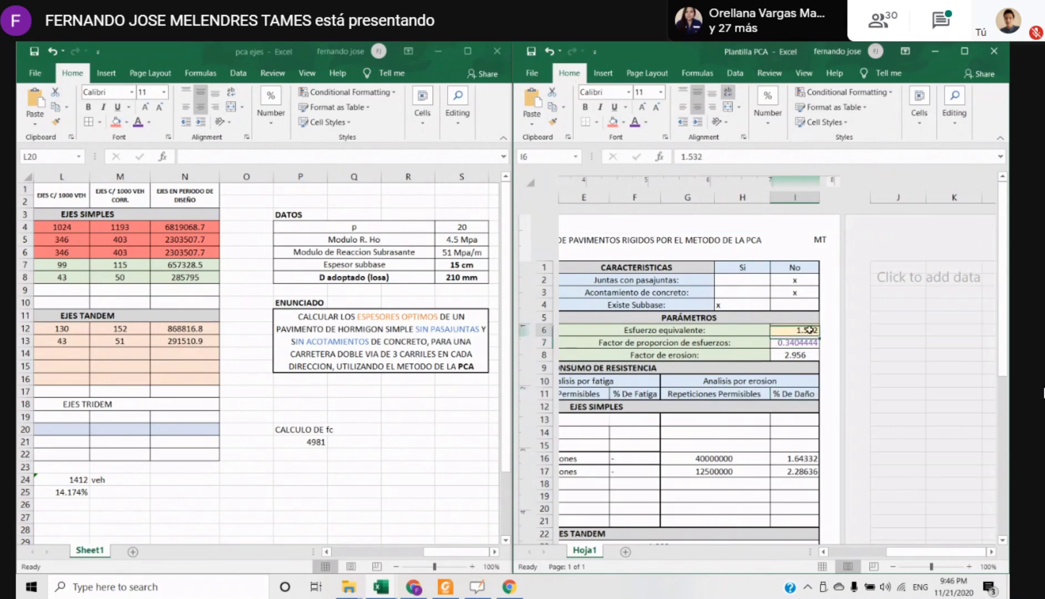
pyautogui.press('Down')
pyautogui.press('Down')
pyautogui.moveTo(905, 552); pyautogui.dragTo(891, 555)
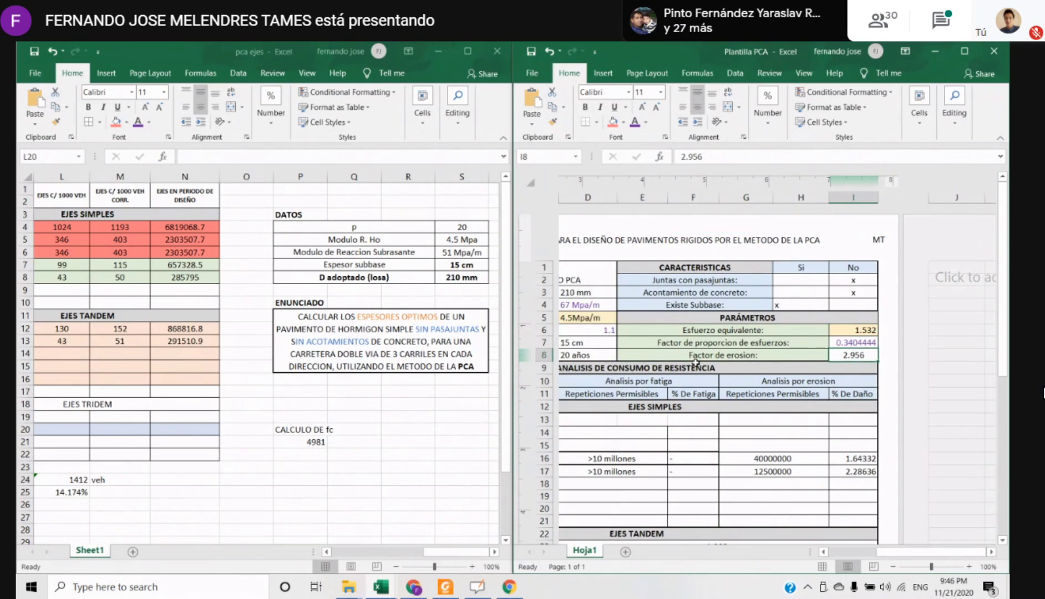
pyautogui.click(855, 341)
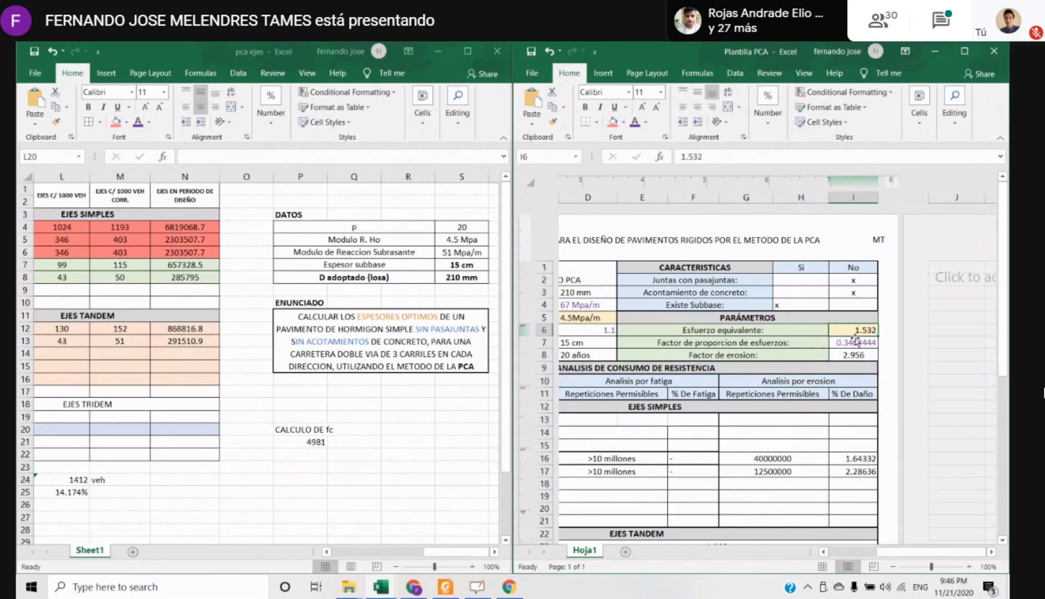
pyautogui.press('Up')
pyautogui.press('Down')
pyautogui.press('Down')
pyautogui.press('Down')
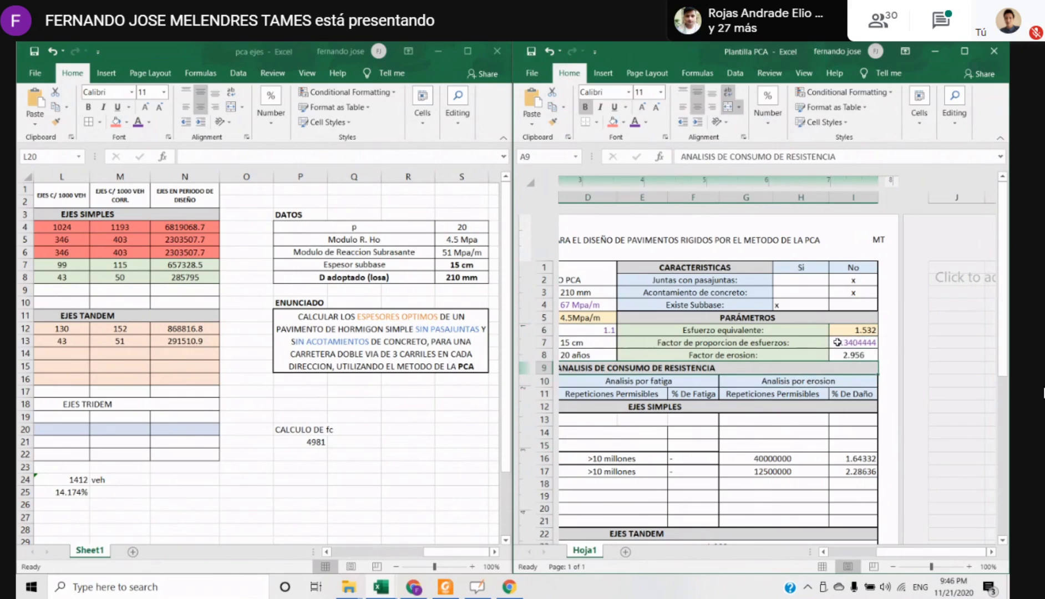
pyautogui.click(853, 419)
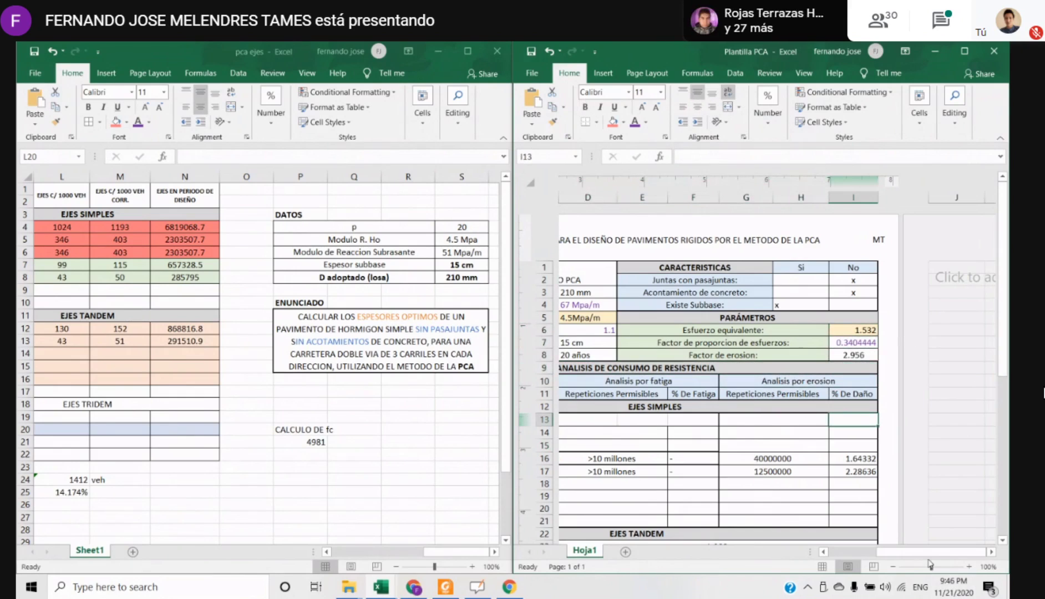
# Consult the single axle erosion factor table on OpenBoard page 14, and bring Plantilla PCA back beside it
pyautogui.click(477, 586)
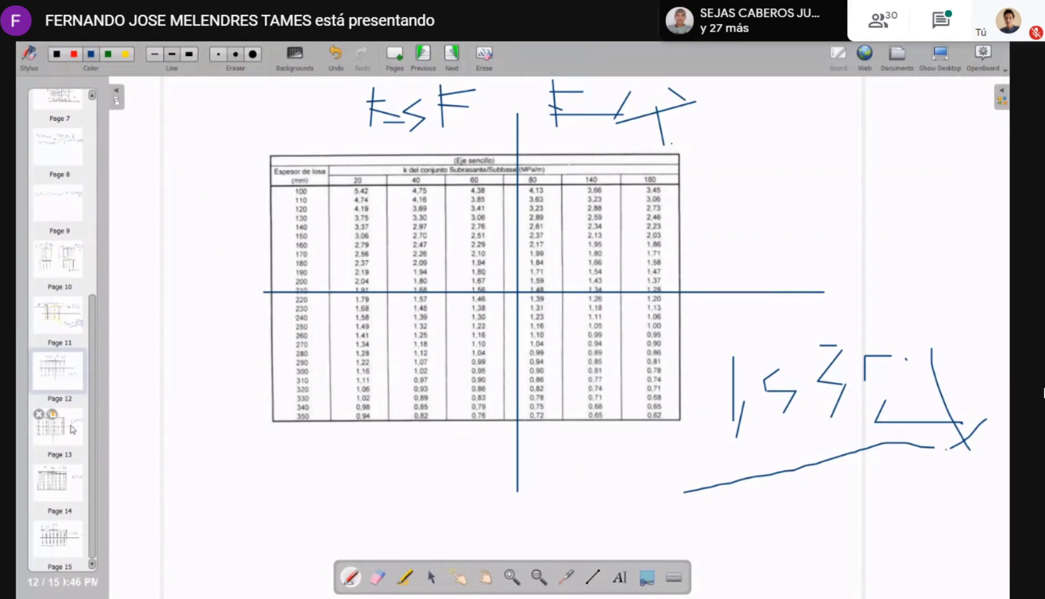
pyautogui.click(72, 429)
pyautogui.click(58, 481)
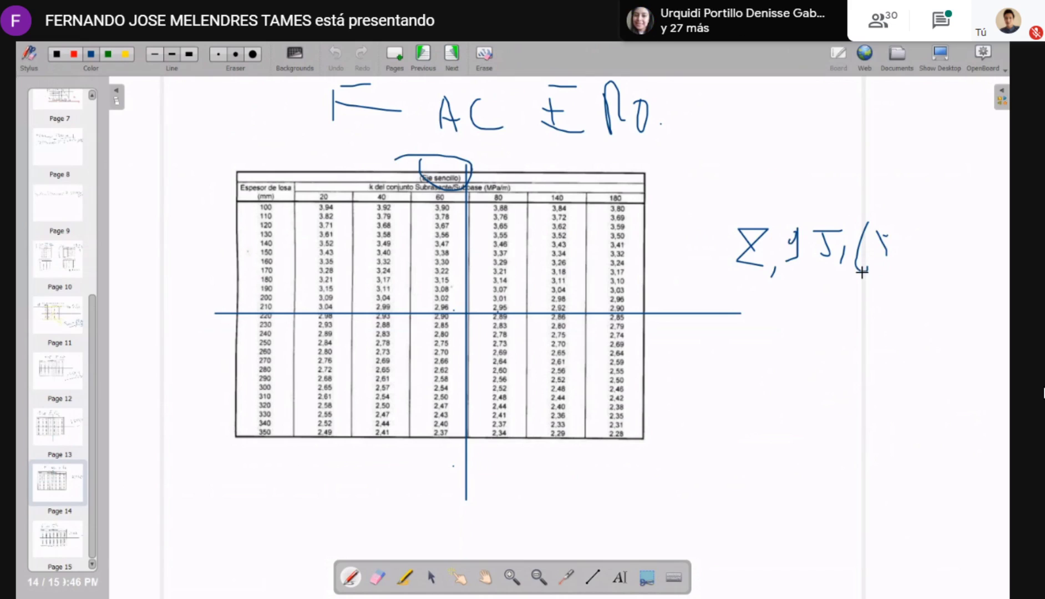
pyautogui.hotkey('alt', 'Tab')
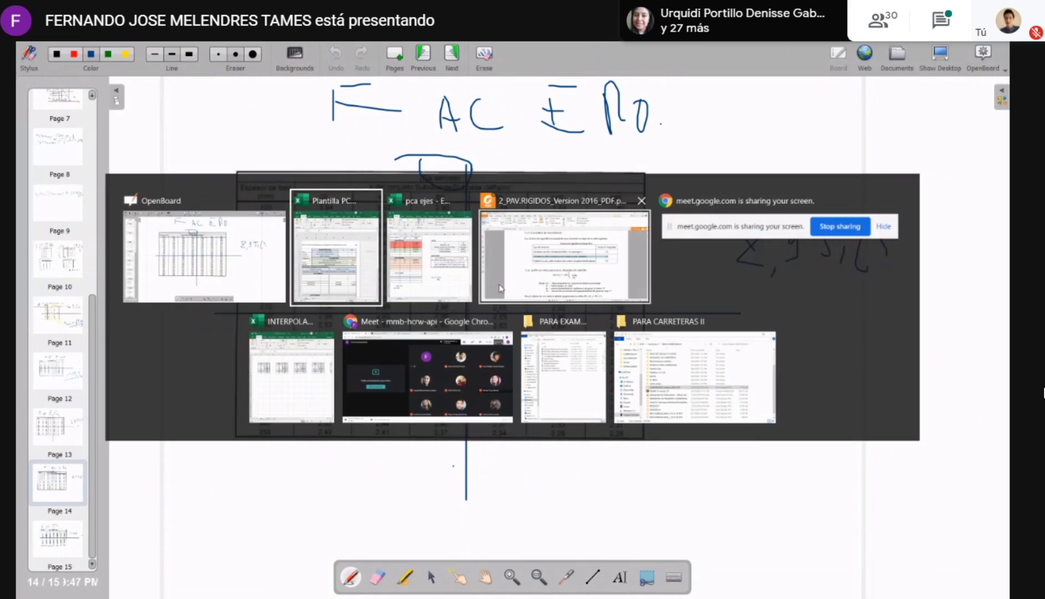
pyautogui.click(348, 270)
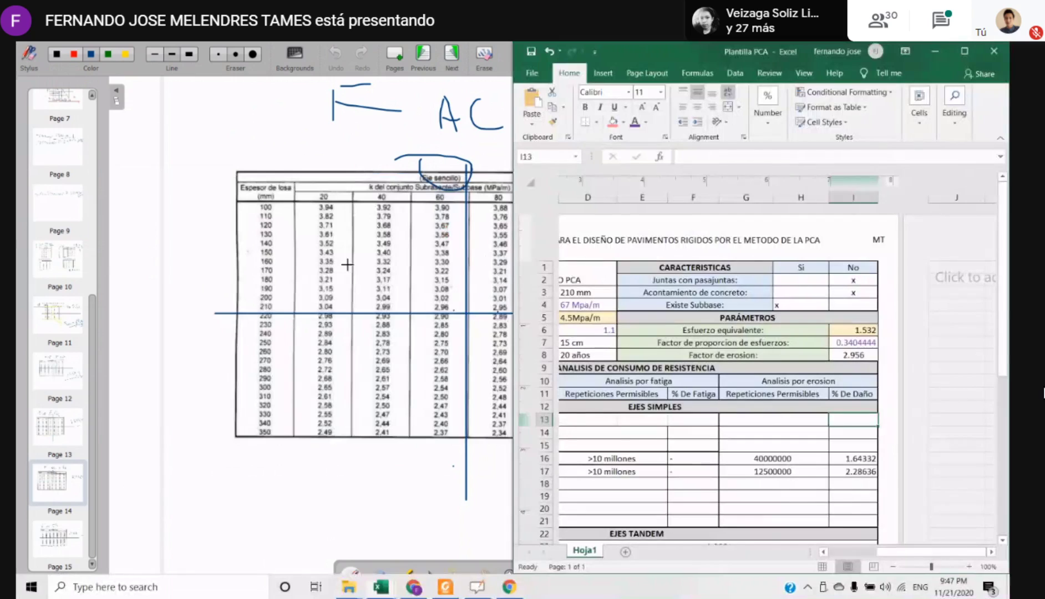
# Compare the erosion factor in I8 and the stress proportion formula in I7 with the displayed erosion table
pyautogui.click(867, 355)
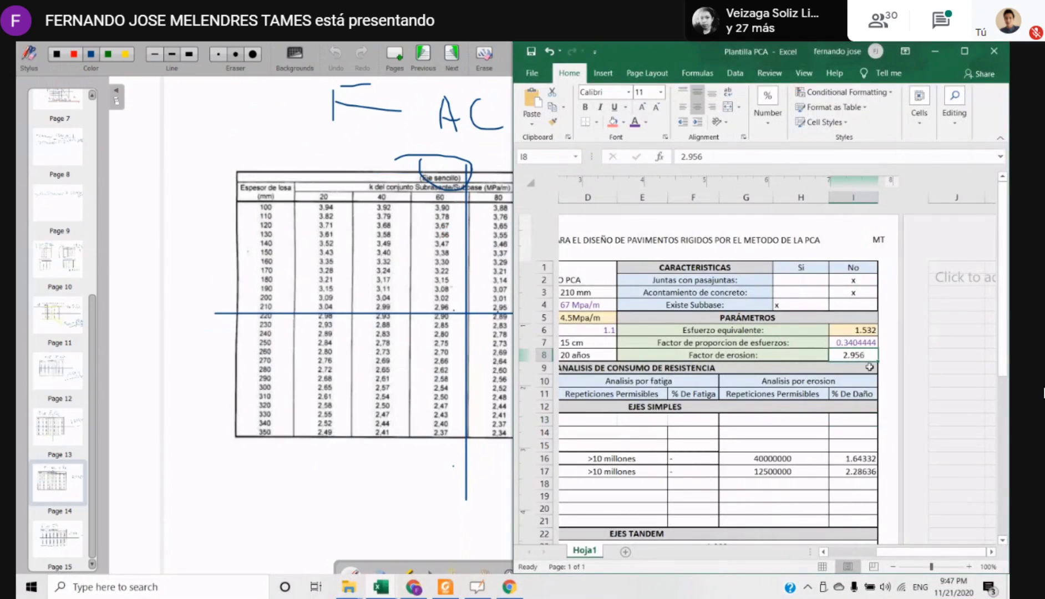
pyautogui.click(849, 329)
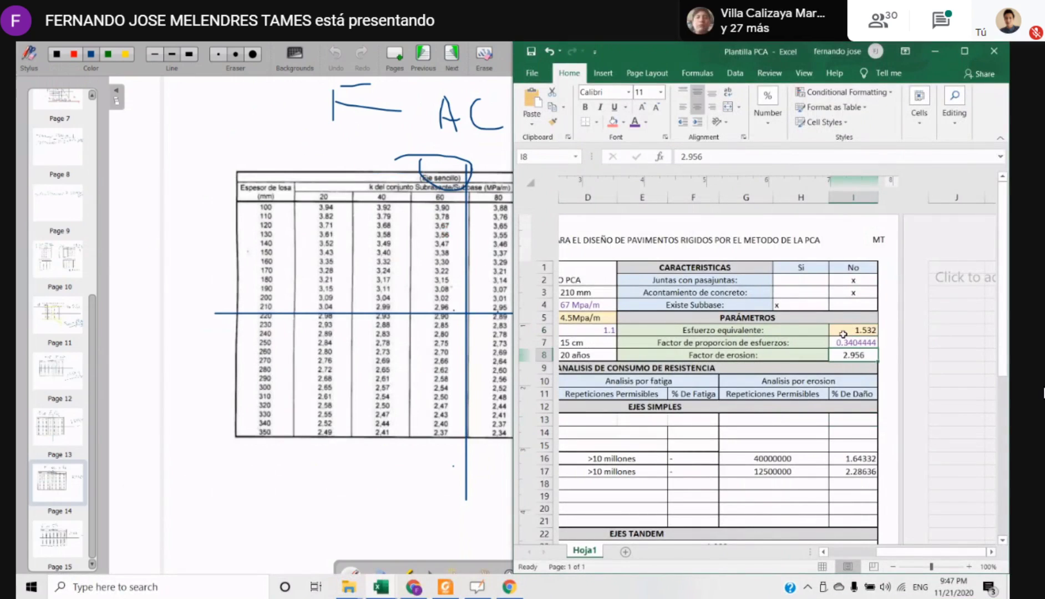
pyautogui.press('Down')
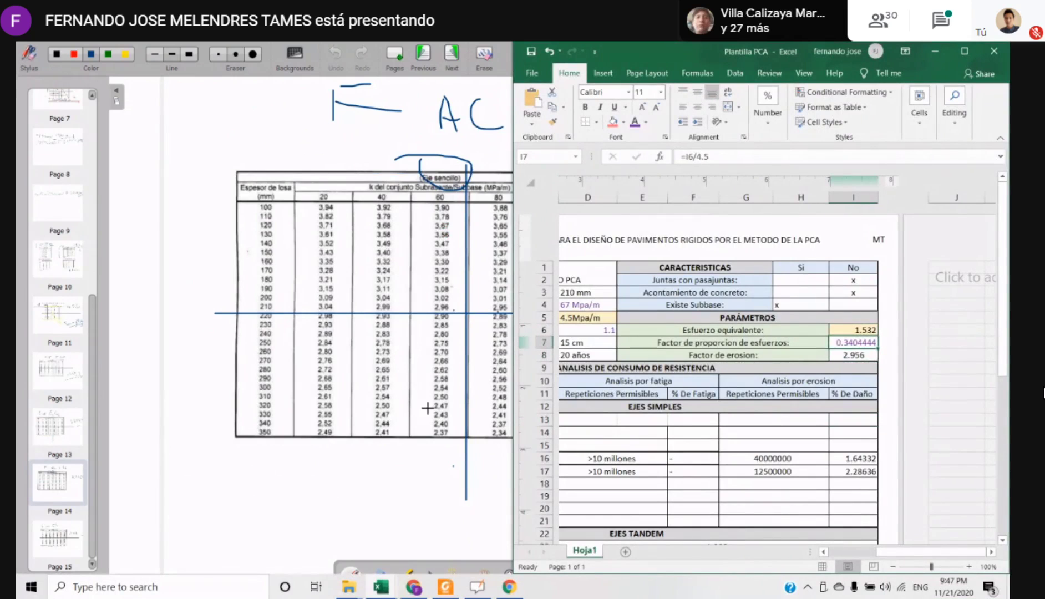
# Review the resistance consumption analysis headings in rows 9 to 12 and the simple and tandem axle rows below
pyautogui.moveTo(932, 551); pyautogui.dragTo(919, 552)
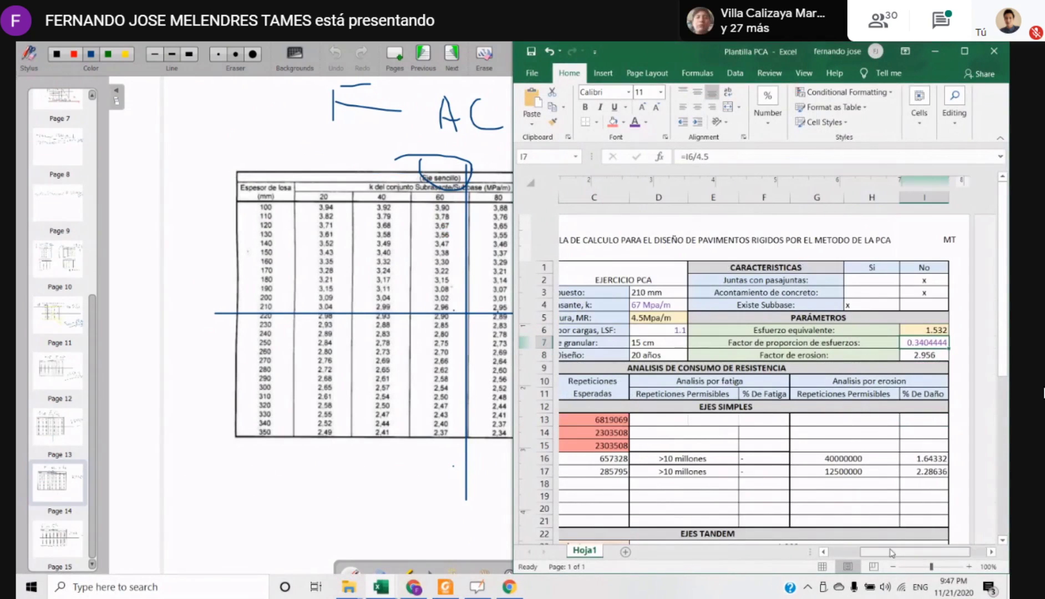
pyautogui.click(698, 427)
pyautogui.moveTo(592, 364); pyautogui.dragTo(725, 432)
pyautogui.scroll(-3, 764, 419)
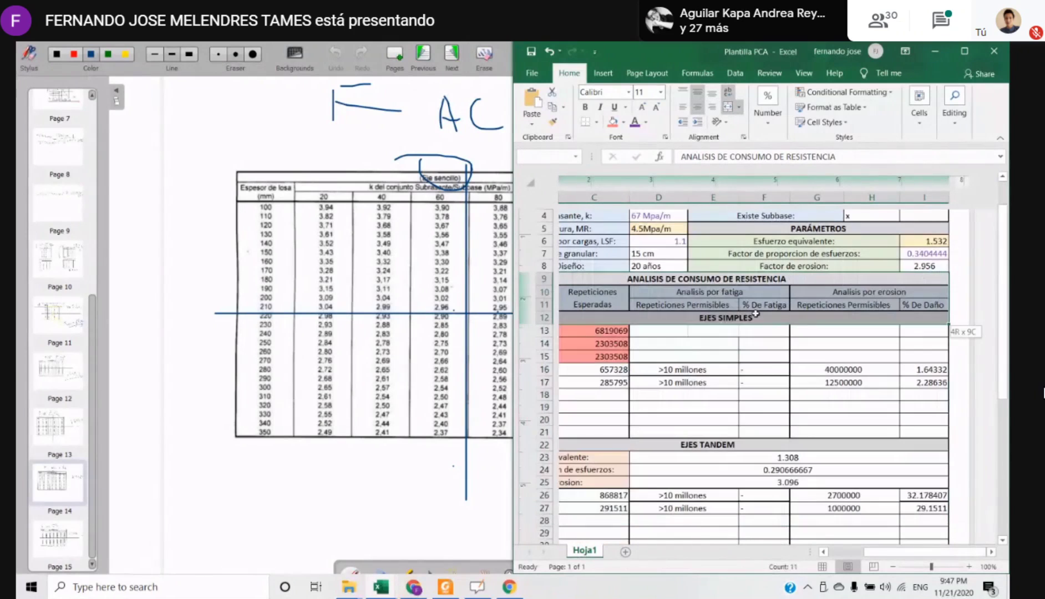
# Review the simple axle rows 13 to 19 and the axle load heading in A10 of Plantilla PCA
pyautogui.click(764, 419)
pyautogui.moveTo(875, 555); pyautogui.dragTo(844, 552)
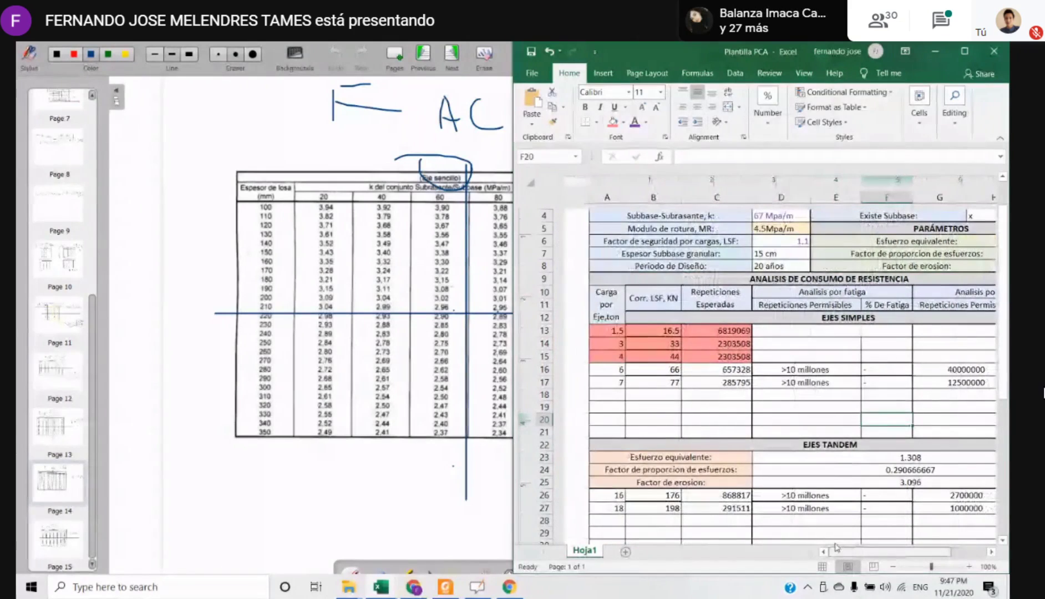
pyautogui.click(681, 381)
pyautogui.moveTo(617, 330); pyautogui.dragTo(939, 369)
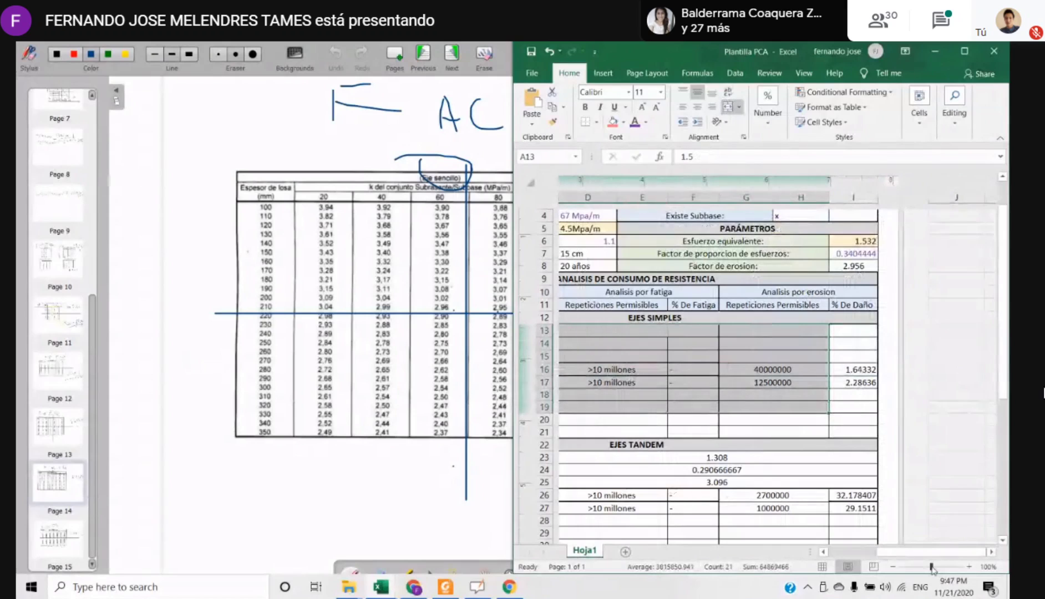
pyautogui.moveTo(932, 552); pyautogui.dragTo(873, 555)
pyautogui.click(612, 357)
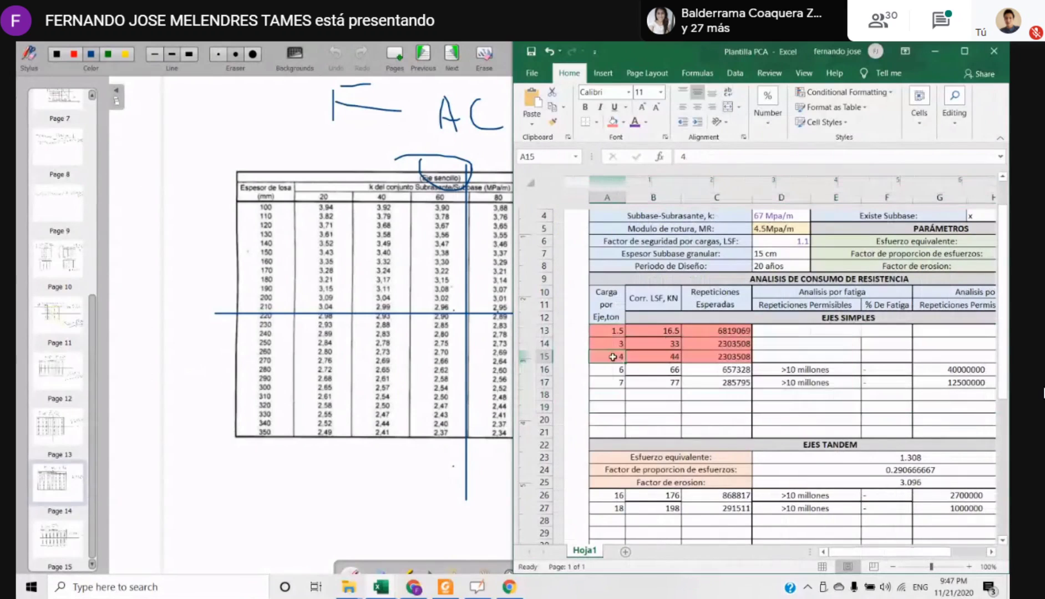
pyautogui.moveTo(607, 304)
pyautogui.mouseDown()
pyautogui.moveTo(615, 417)
pyautogui.moveTo(610, 317)
pyautogui.mouseUp()
pyautogui.doubleClick(610, 317)
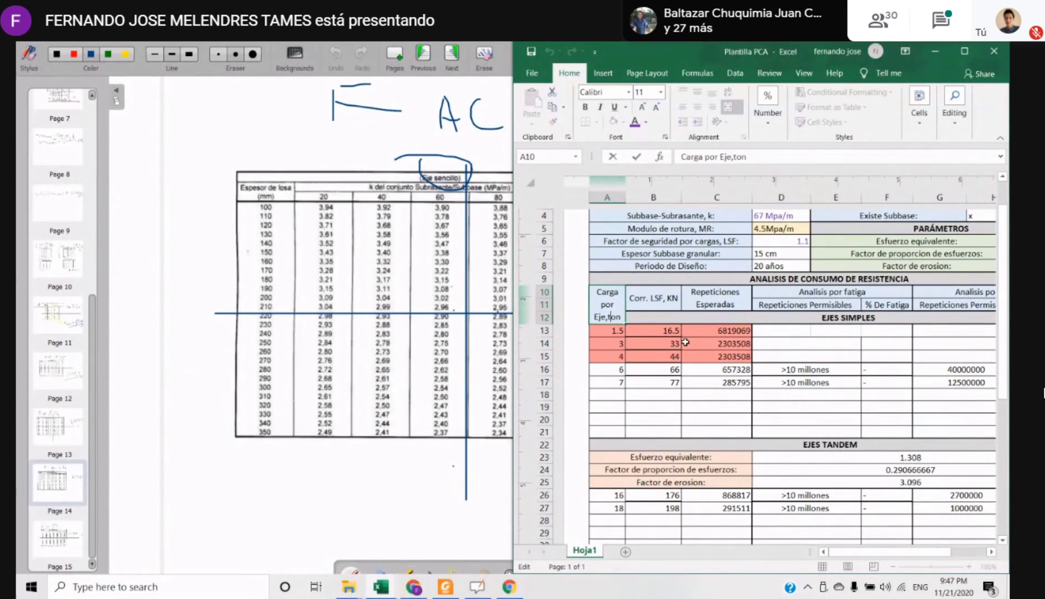
pyautogui.press('Escape')
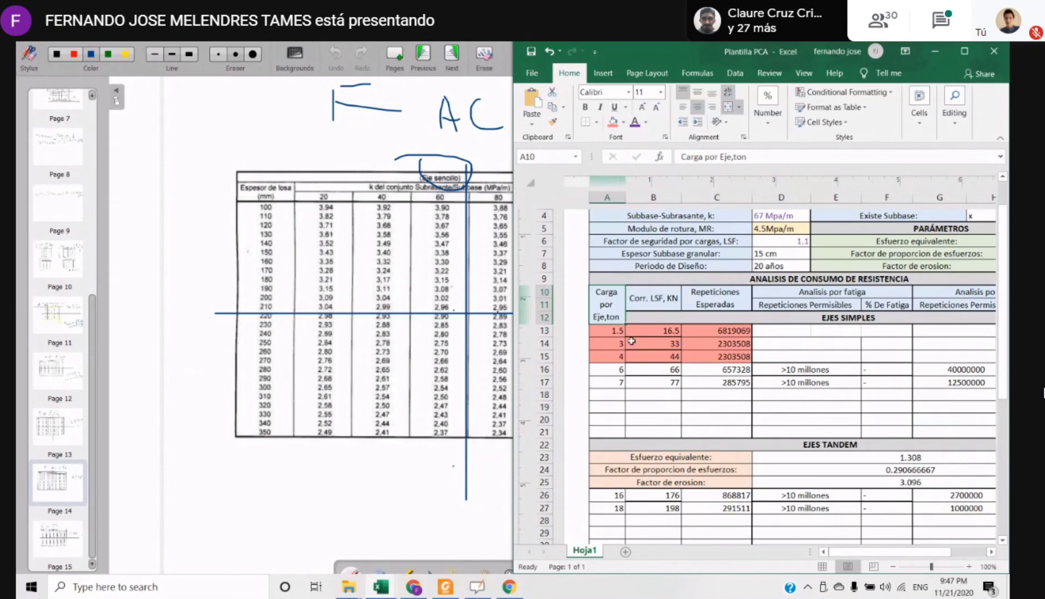
# Bring the pca ejes workbook up beside Plantilla PCA and review its simple, tandem and tridem axle blocks
pyautogui.moveTo(372, 594)
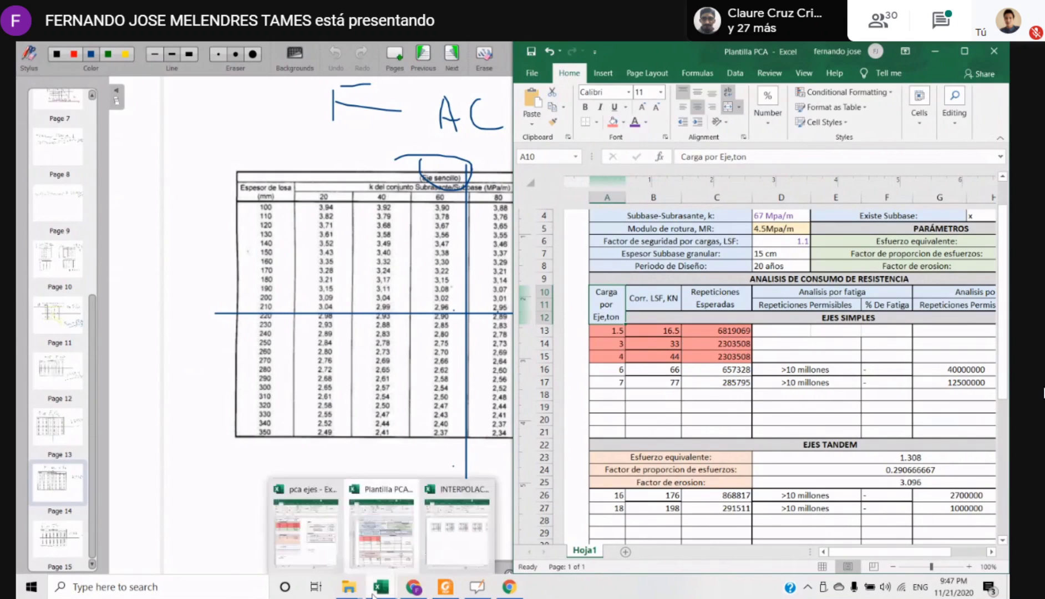
pyautogui.click(305, 527)
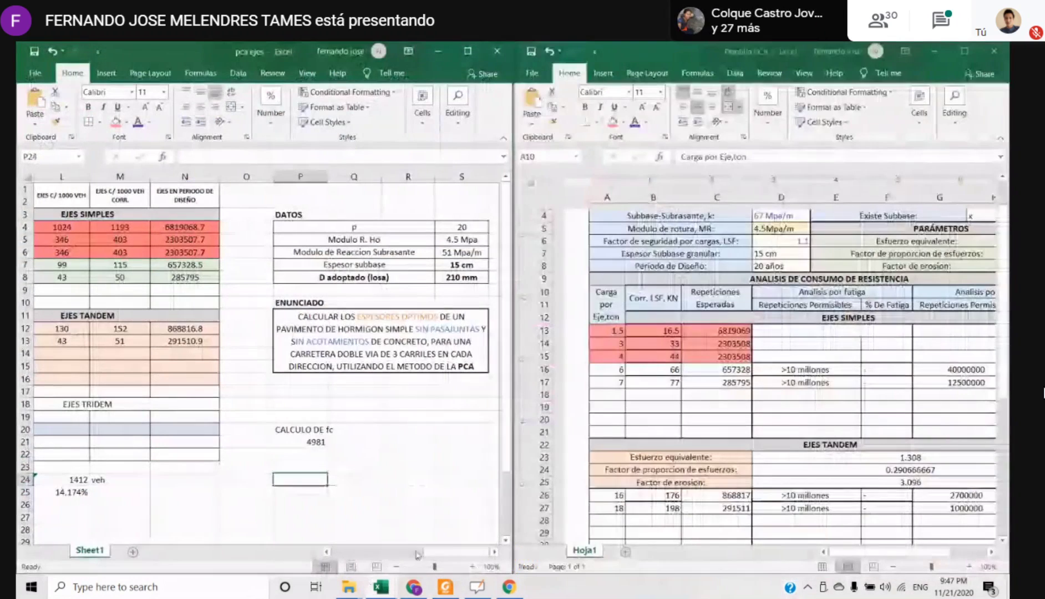
pyautogui.moveTo(426, 555); pyautogui.dragTo(343, 554)
pyautogui.moveTo(252, 214); pyautogui.dragTo(358, 416)
pyautogui.click(309, 477)
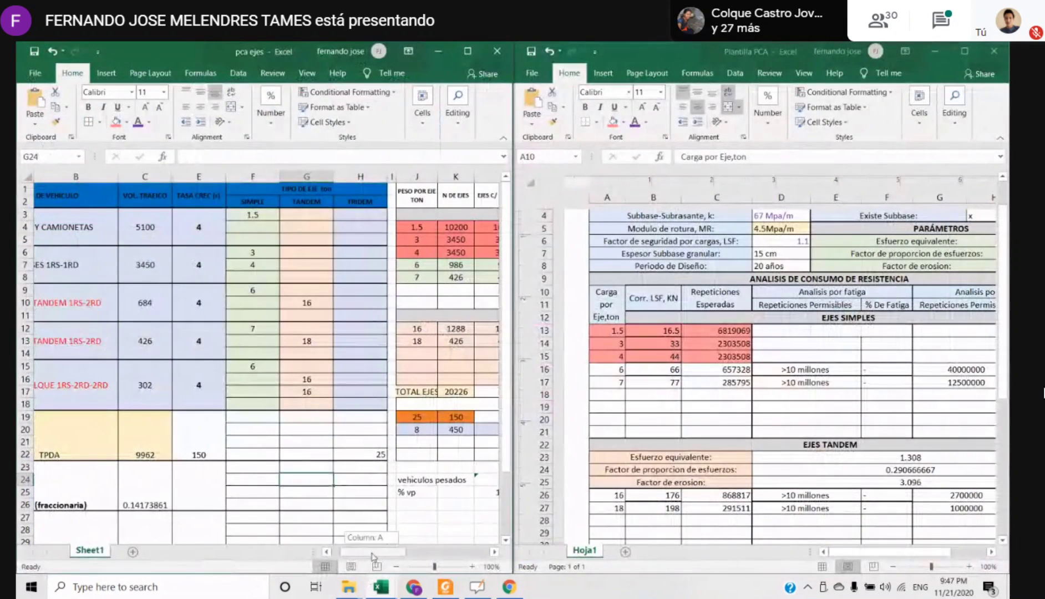
pyautogui.moveTo(372, 552); pyautogui.dragTo(414, 552)
pyautogui.moveTo(171, 227); pyautogui.dragTo(392, 279)
pyautogui.moveTo(171, 329); pyautogui.dragTo(314, 379)
pyautogui.moveTo(185, 417); pyautogui.dragTo(388, 467)
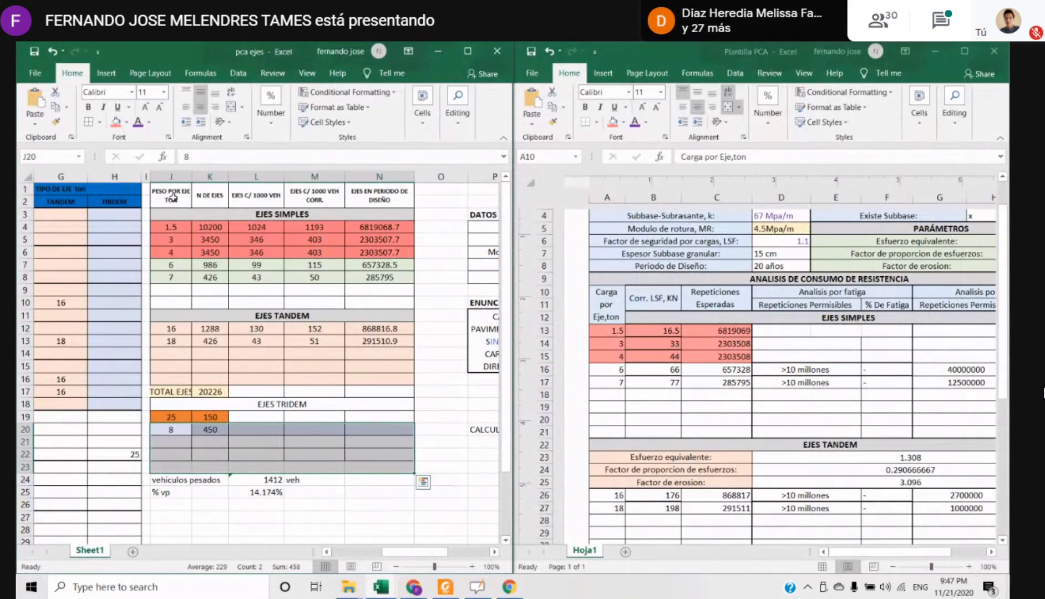
# Compare the simple axle weights in column J of pca ejes with the axle loads in Plantilla PCA
pyautogui.moveTo(172, 195); pyautogui.dragTo(177, 417)
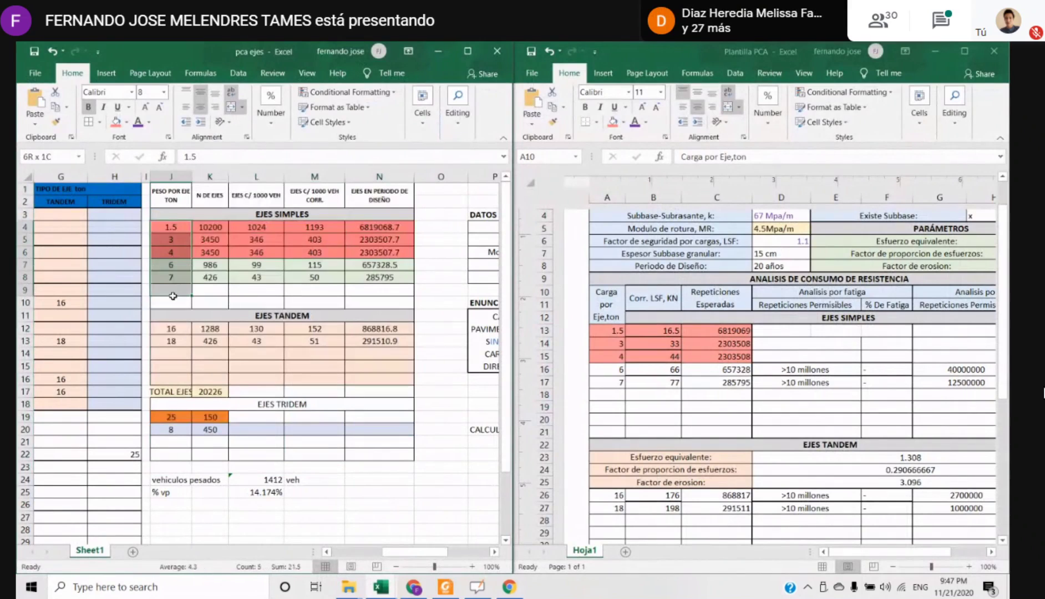
pyautogui.click(172, 267)
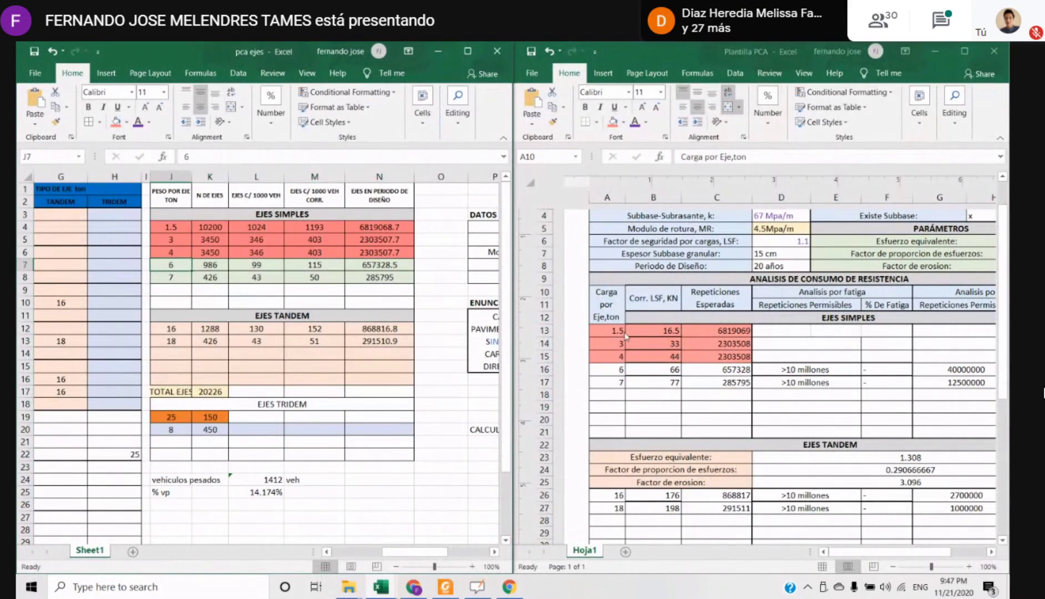
pyautogui.click(172, 235)
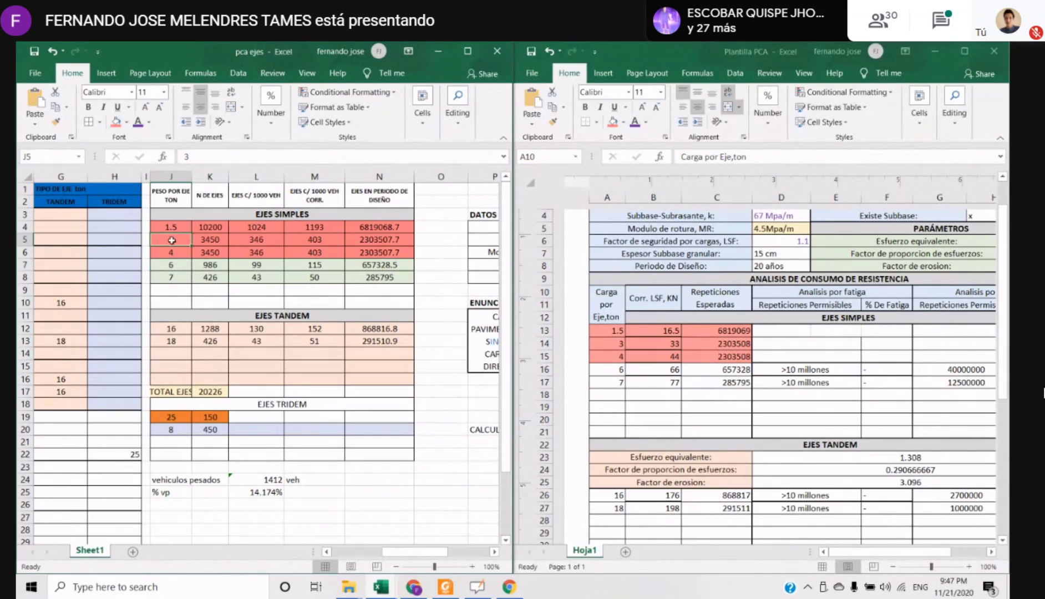
pyautogui.click(173, 254)
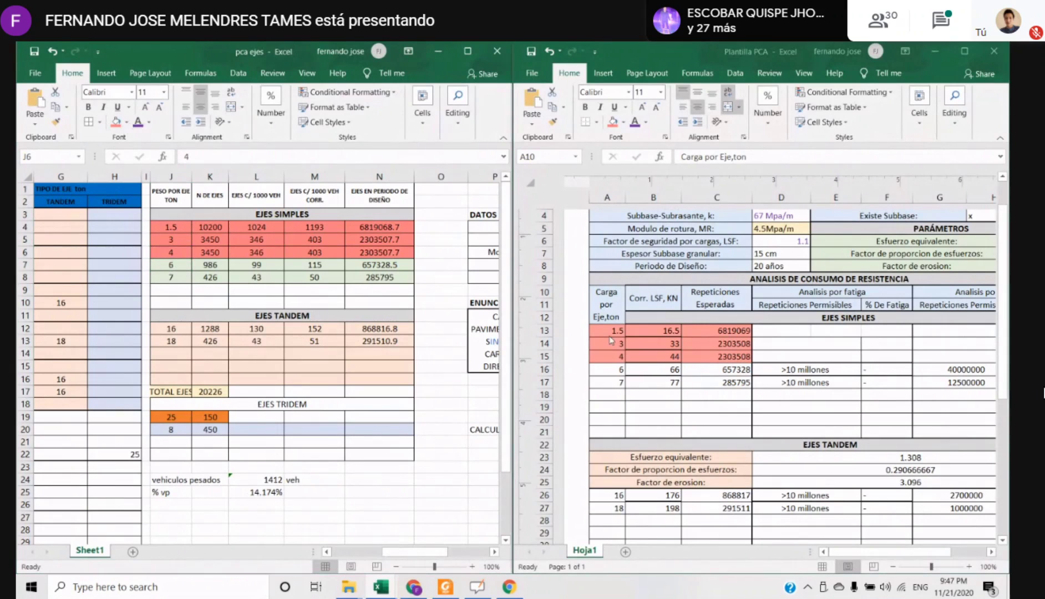
pyautogui.click(626, 419)
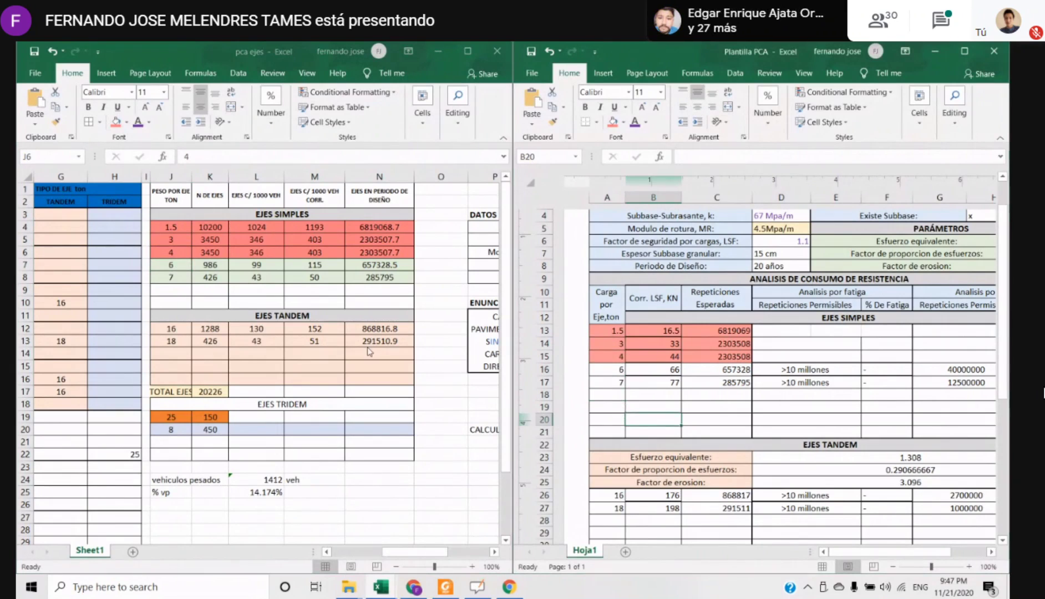
# Compare the tandem axle weights in J12:J13 with the tandem rows of Plantilla PCA, and check the tridem section
pyautogui.click(390, 361)
pyautogui.click(185, 330)
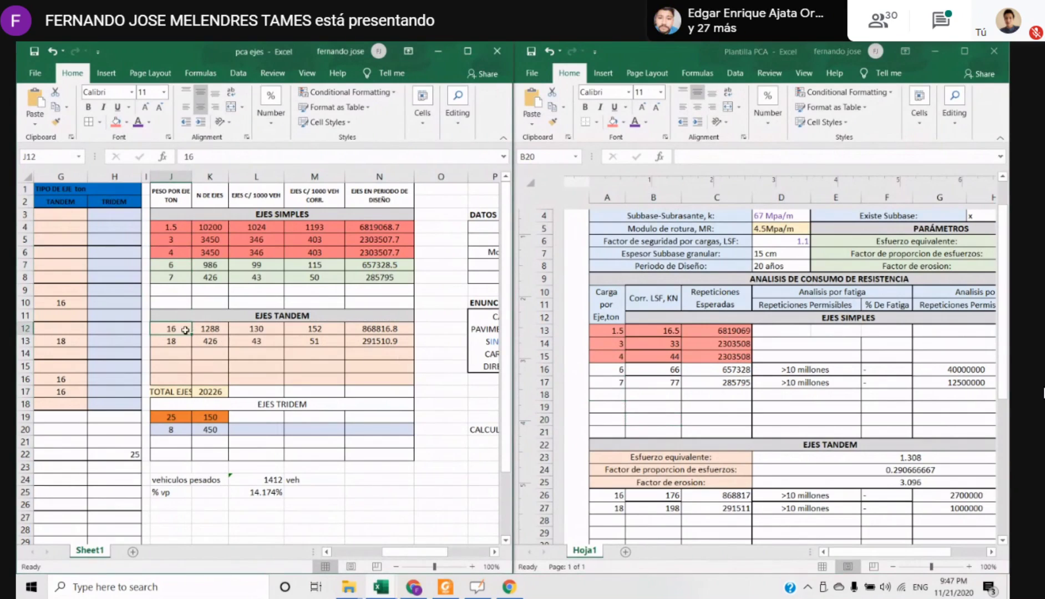
pyautogui.click(171, 341)
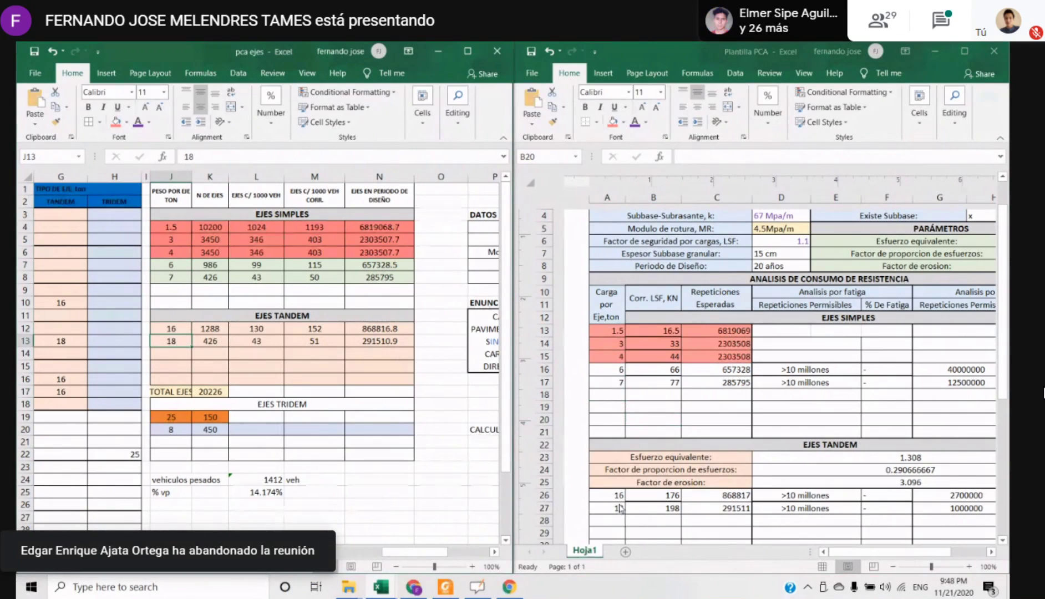
pyautogui.click(610, 520)
pyautogui.scroll(-4, 258, 358)
pyautogui.scroll(-7, 696, 422)
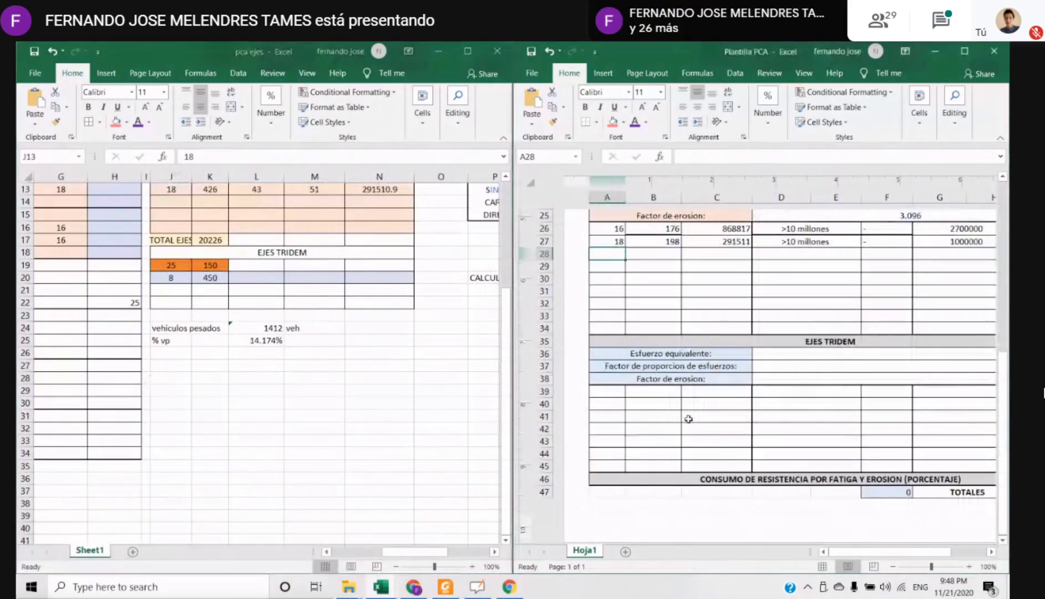
pyautogui.scroll(8, 692, 431)
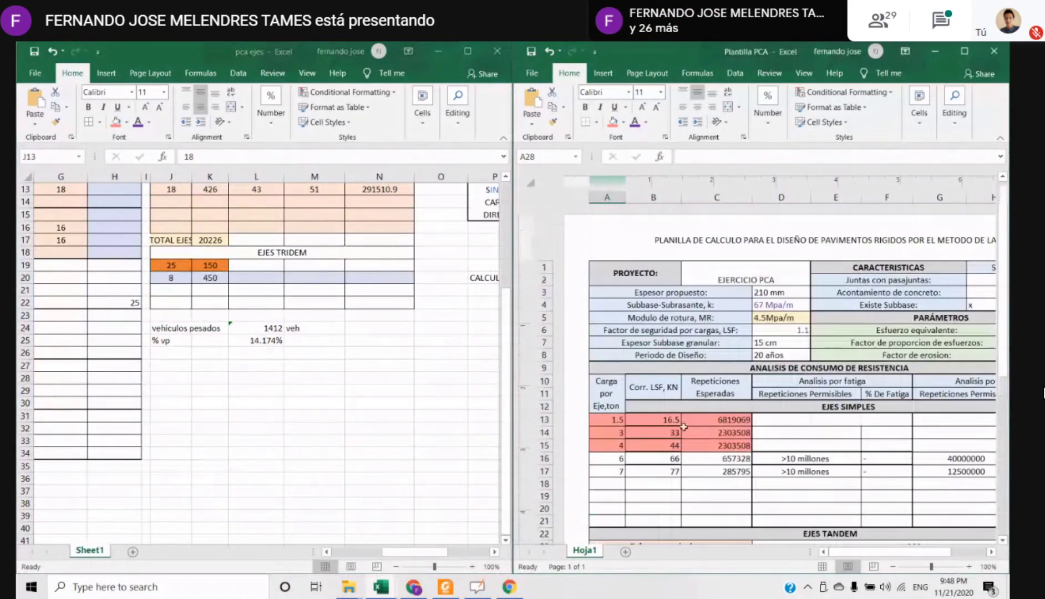
# Check the first simple axle load, and consult the fatigue nomogram, Figure PC-2.2, in the 2_PAV.RIGIDOS PDF in Foxit Reader
pyautogui.click(653, 417)
pyautogui.click(616, 423)
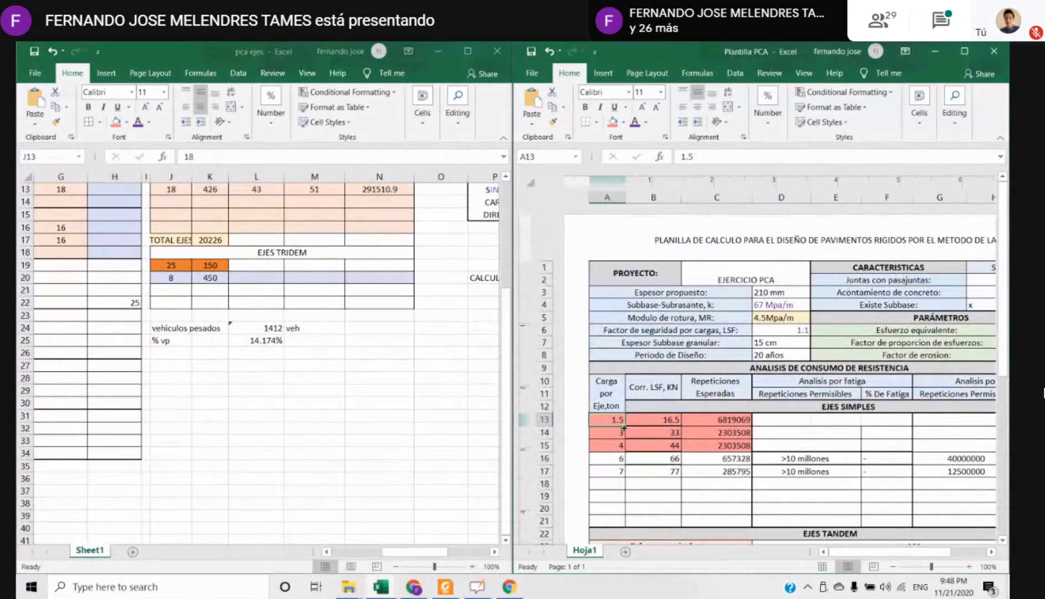
pyautogui.moveTo(447, 588)
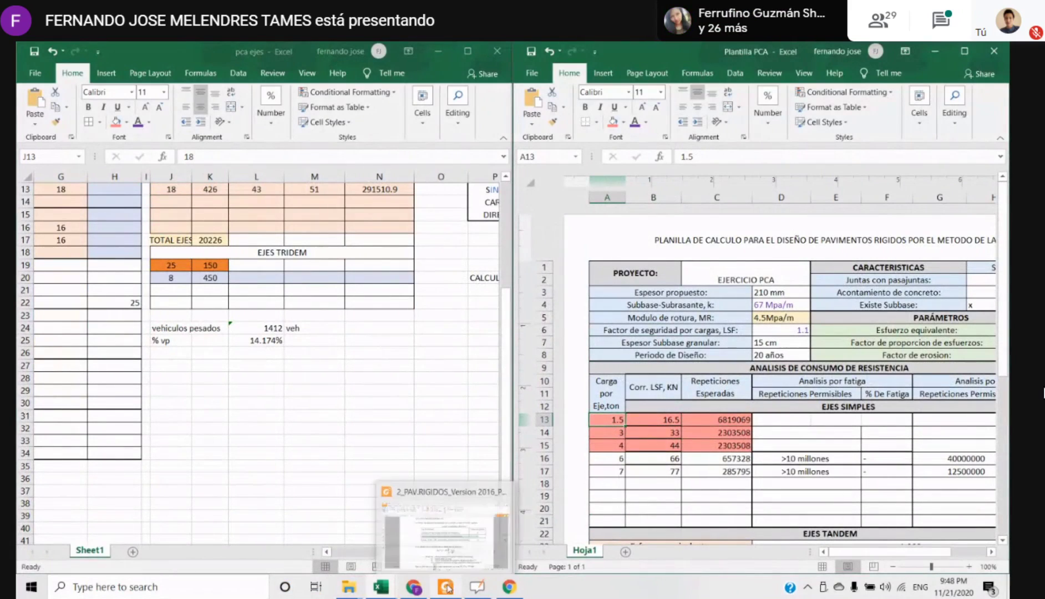
pyautogui.click(447, 587)
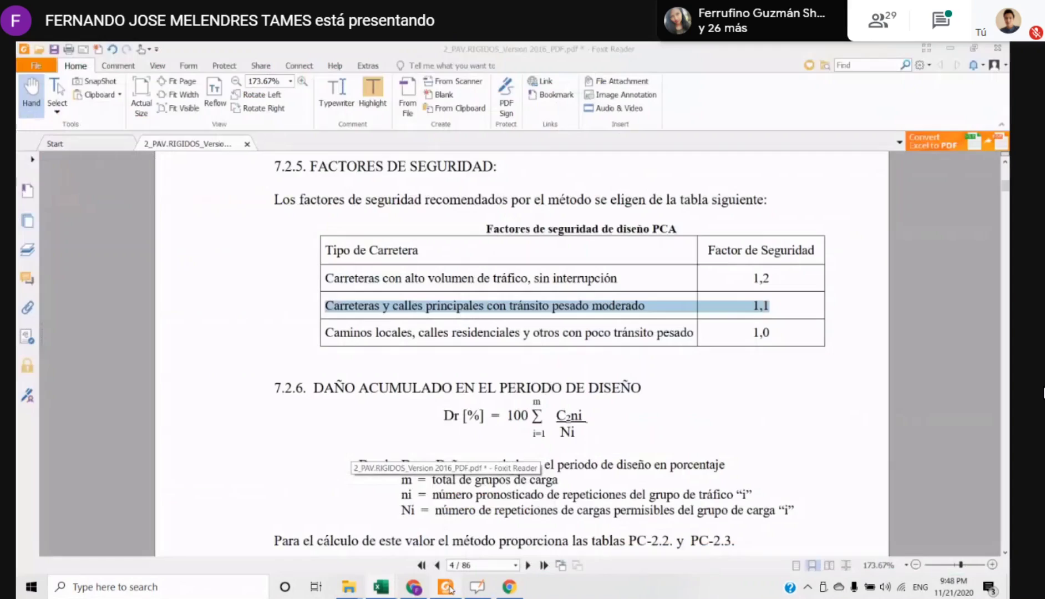
pyautogui.scroll(-20, 405, 377)
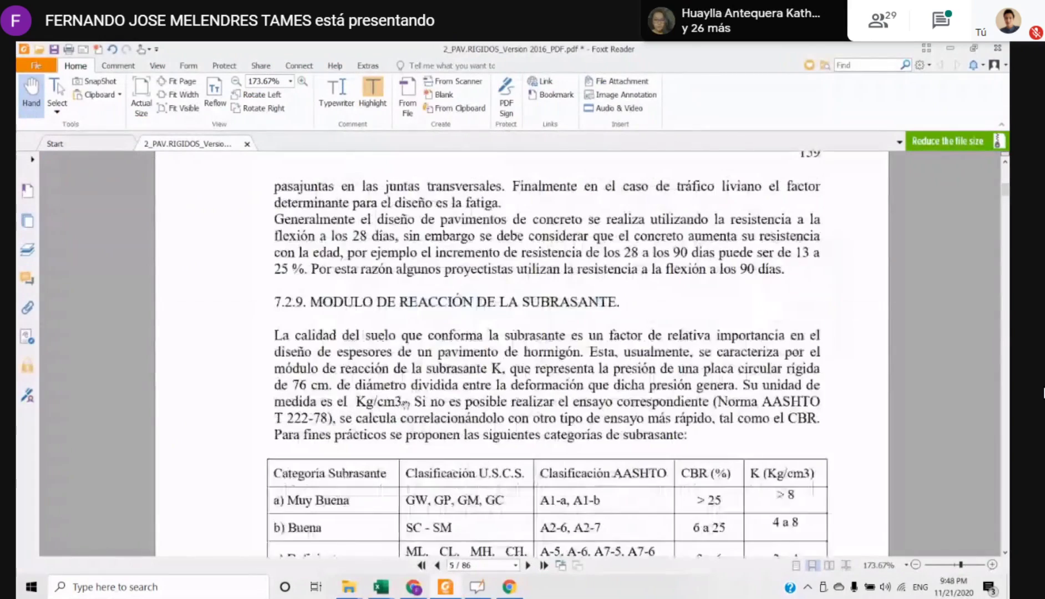
pyautogui.scroll(-3, 416, 426)
pyautogui.keyDown('ctrl'); pyautogui.scroll(-4, 422, 428); pyautogui.keyUp('ctrl')
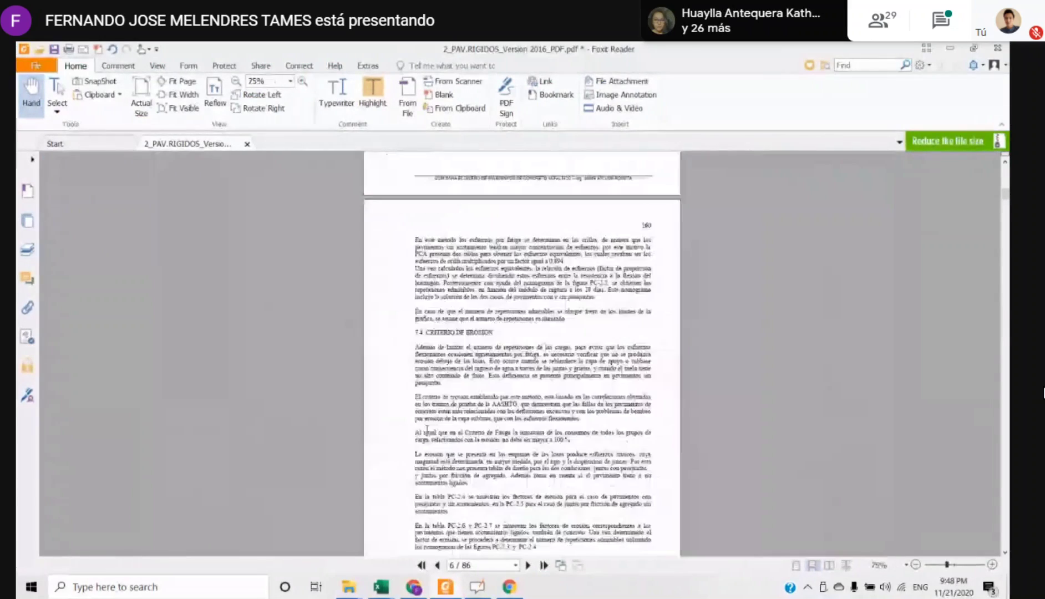
pyautogui.scroll(-8, 425, 430)
pyautogui.scroll(-20, 425, 412)
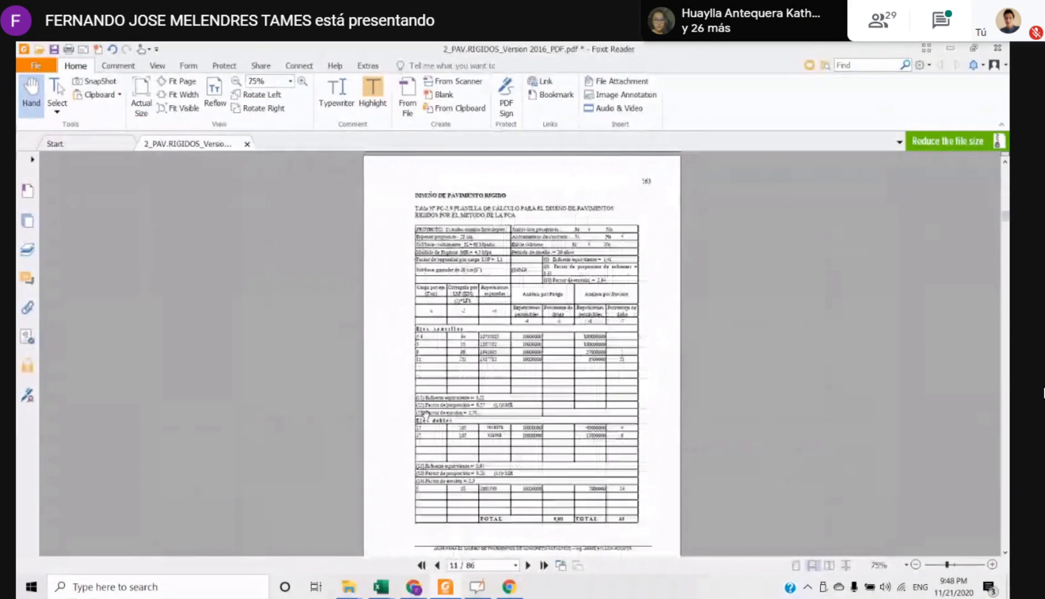
pyautogui.scroll(-15, 425, 415)
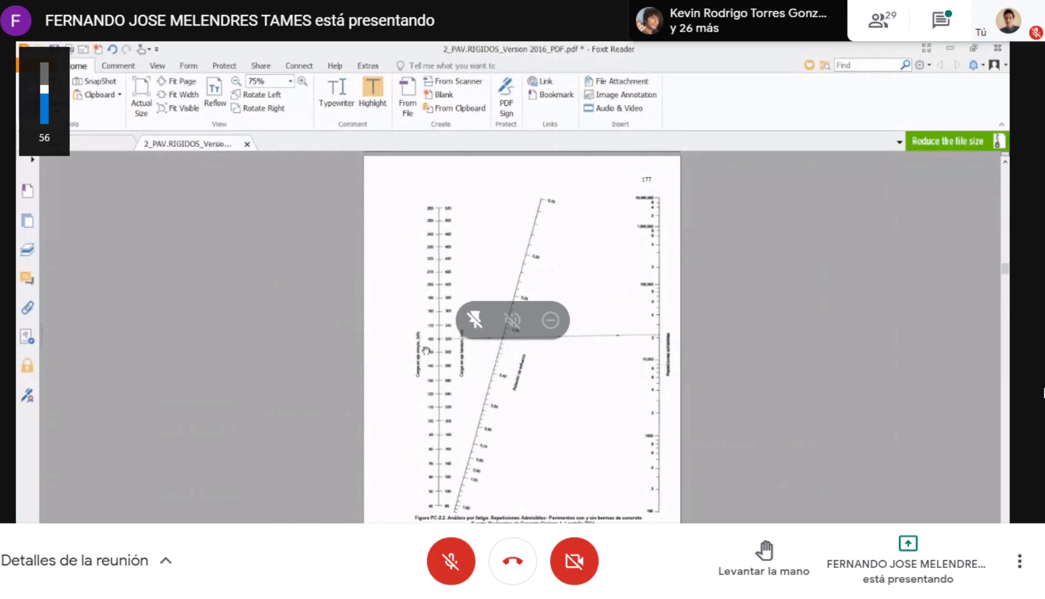
pyautogui.keyDown('ctrl'); pyautogui.scroll(3, 426, 350); pyautogui.keyUp('ctrl')
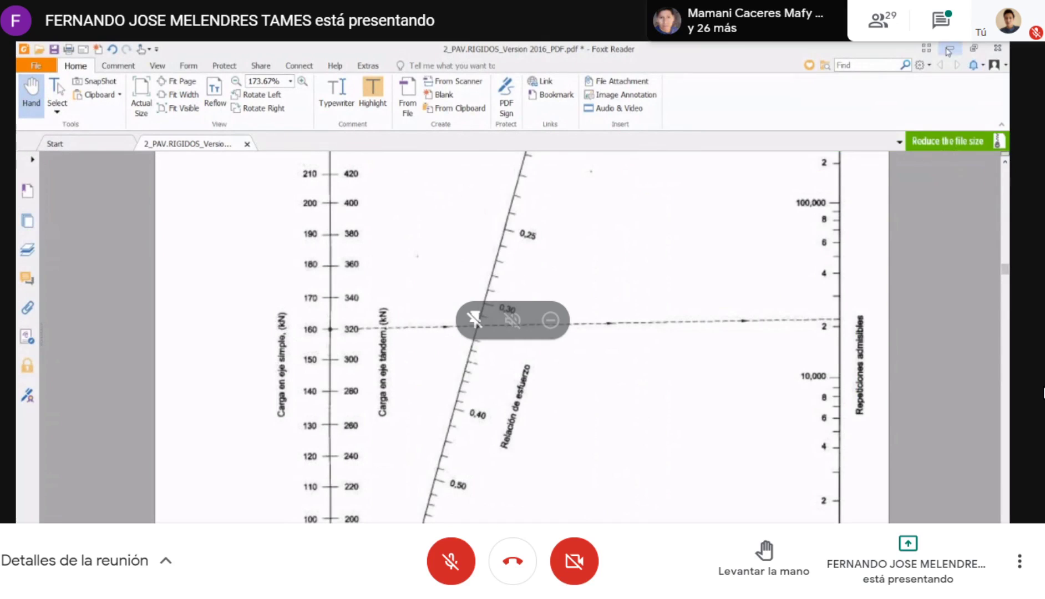
# Return to the Excel workbooks and examine the red-shaded simple axle loads in A13:A15 of Plantilla PCA
pyautogui.hotkey('alt', 'Tab')
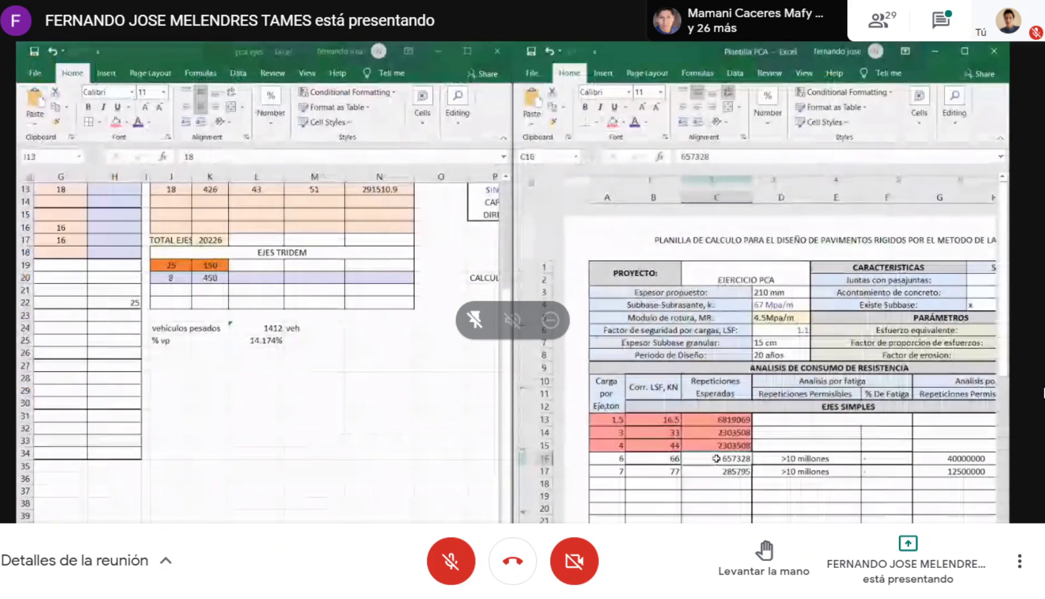
pyautogui.moveTo(606, 420); pyautogui.dragTo(638, 444)
pyautogui.click(607, 431)
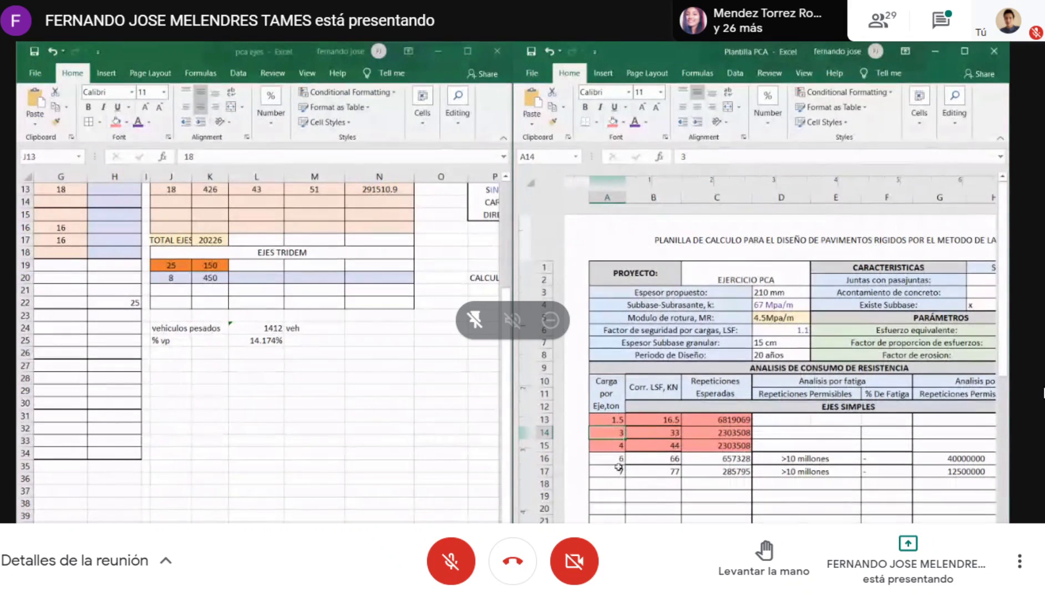
pyautogui.click(607, 421)
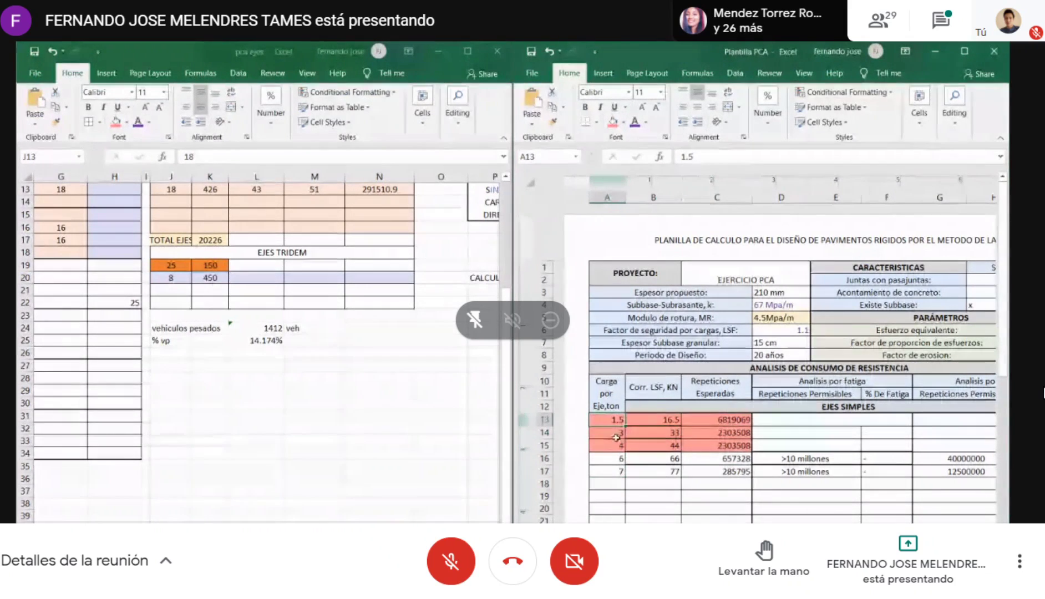
pyautogui.click(598, 445)
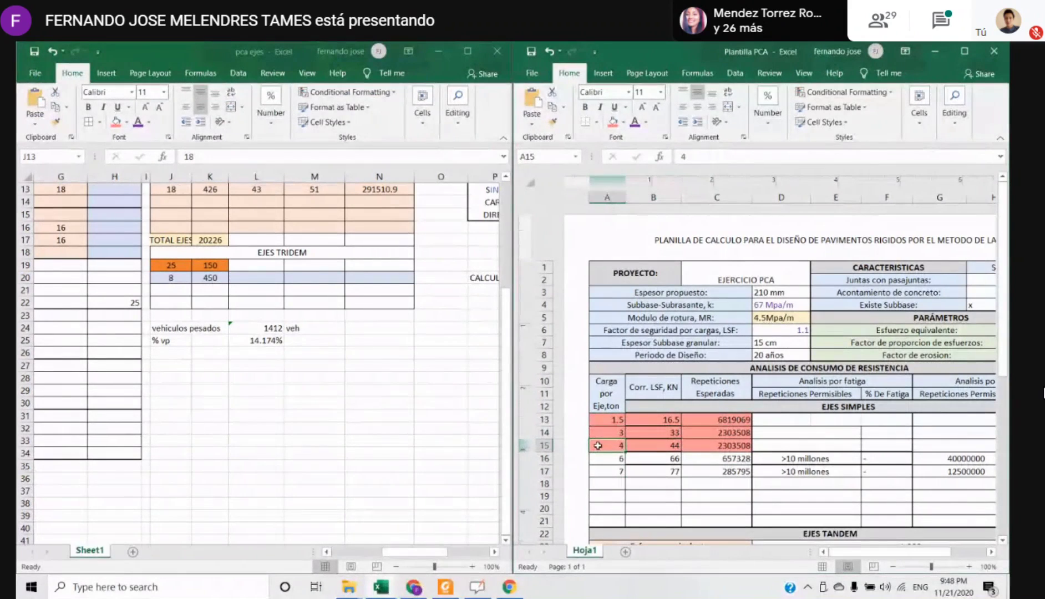
# Check the load safety factor in D6 against the simple axle loads and their corrected values
pyautogui.click(621, 328)
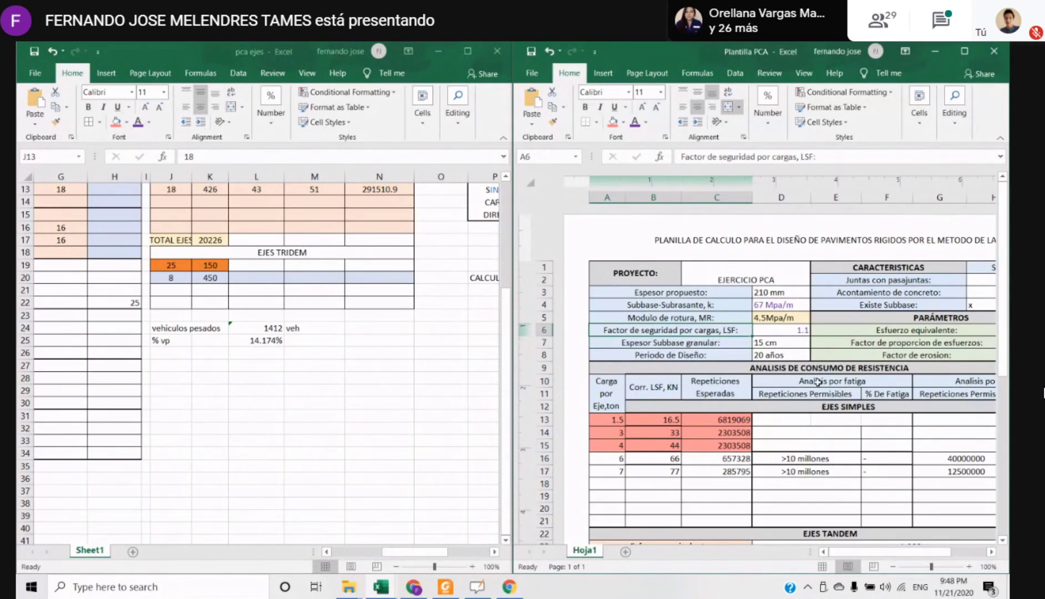
pyautogui.click(798, 332)
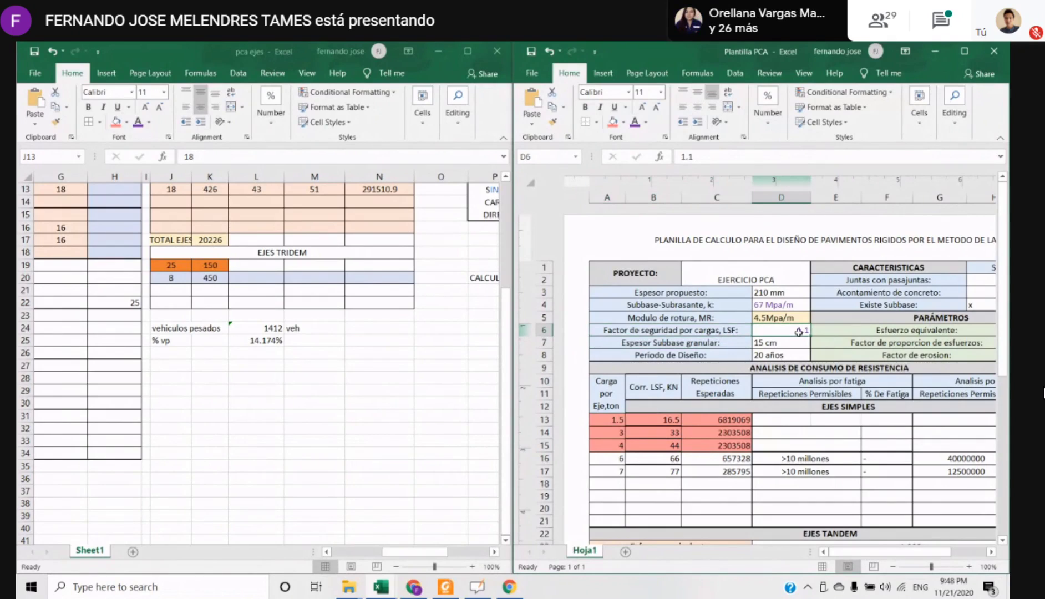
pyautogui.click(669, 483)
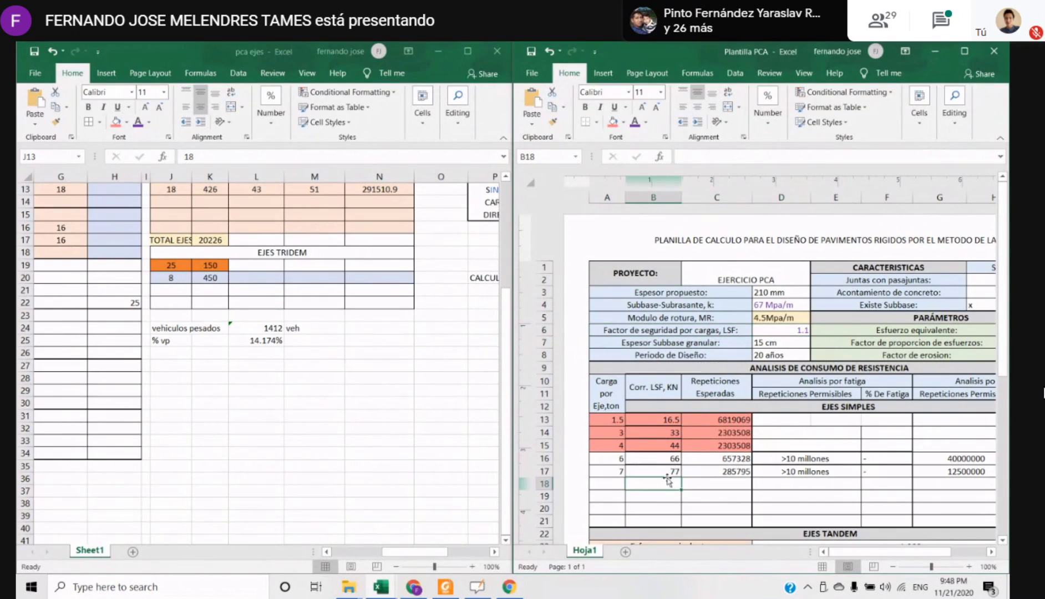
pyautogui.click(616, 444)
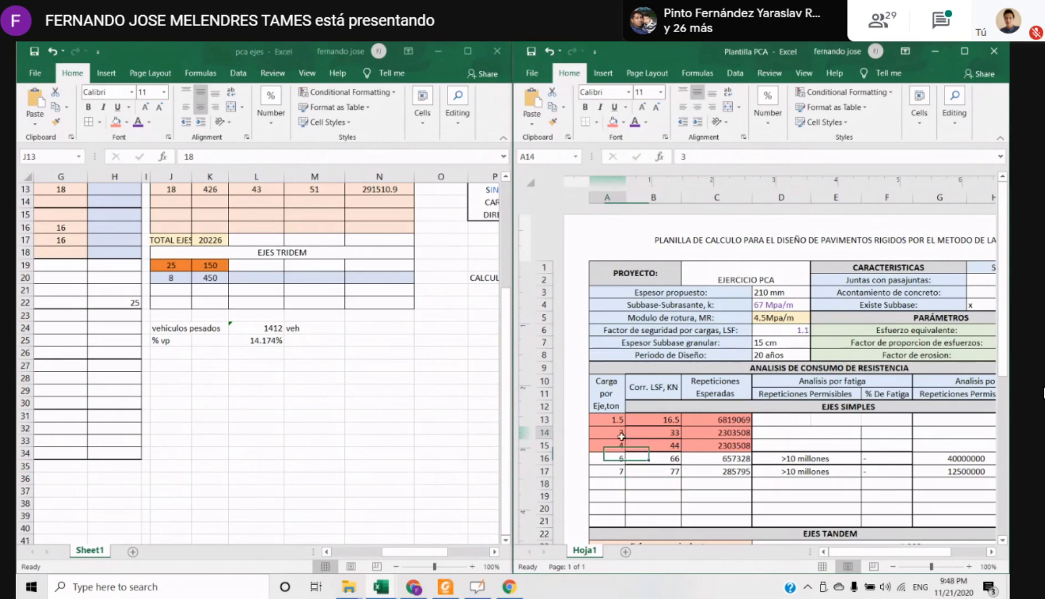
pyautogui.moveTo(615, 444); pyautogui.dragTo(655, 432)
pyautogui.click(621, 443)
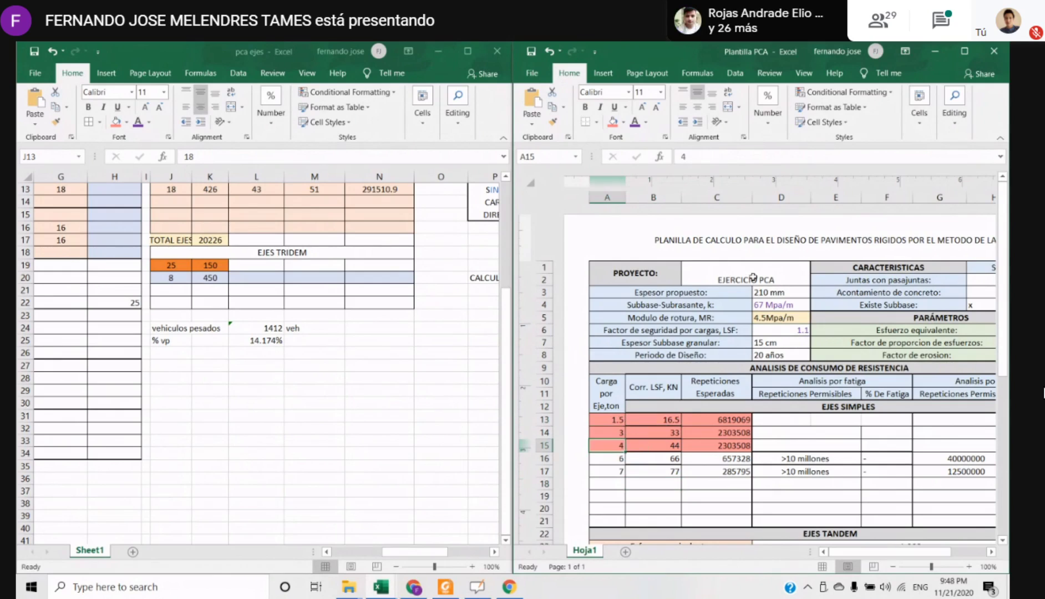
# Check the LSF-corrected load formulas for the simple axles from B13 to B16 of Plantilla PCA
pyautogui.click(654, 420)
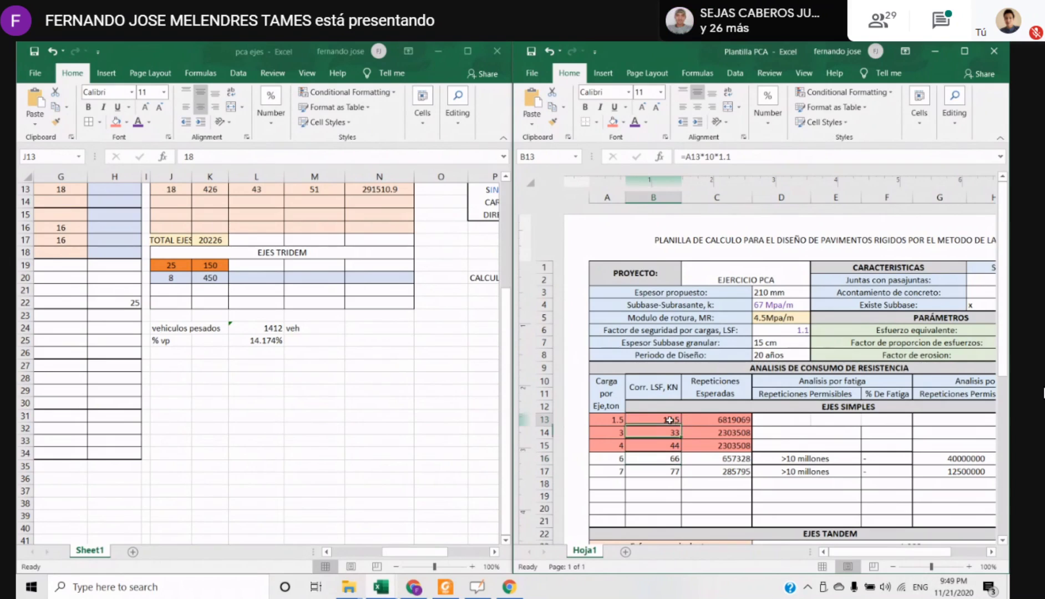
pyautogui.click(665, 435)
pyautogui.click(668, 445)
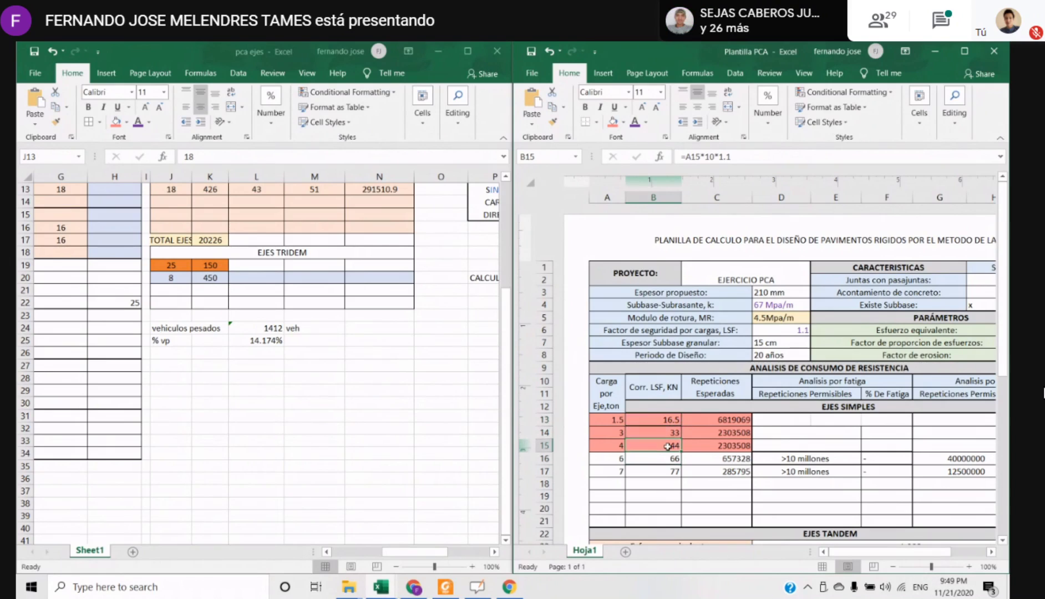
pyautogui.click(668, 458)
pyautogui.click(668, 481)
# Compare the simple axle weights in pca ejes with the red-shaded loads and corrected values in rows 13 to 15 of Plantilla PCA
pyautogui.scroll(4, 370, 412)
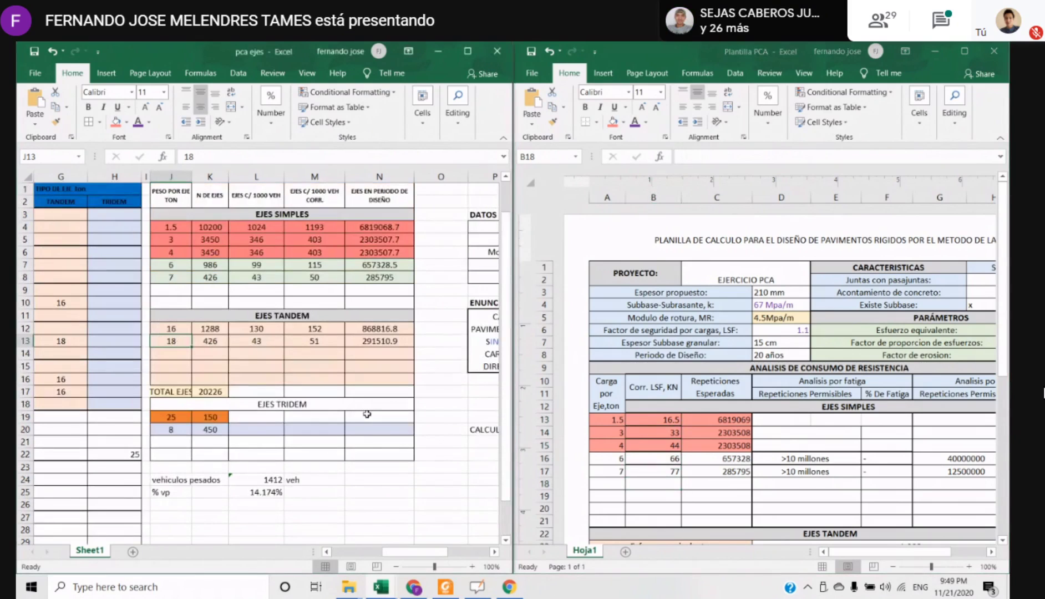
pyautogui.click(178, 256)
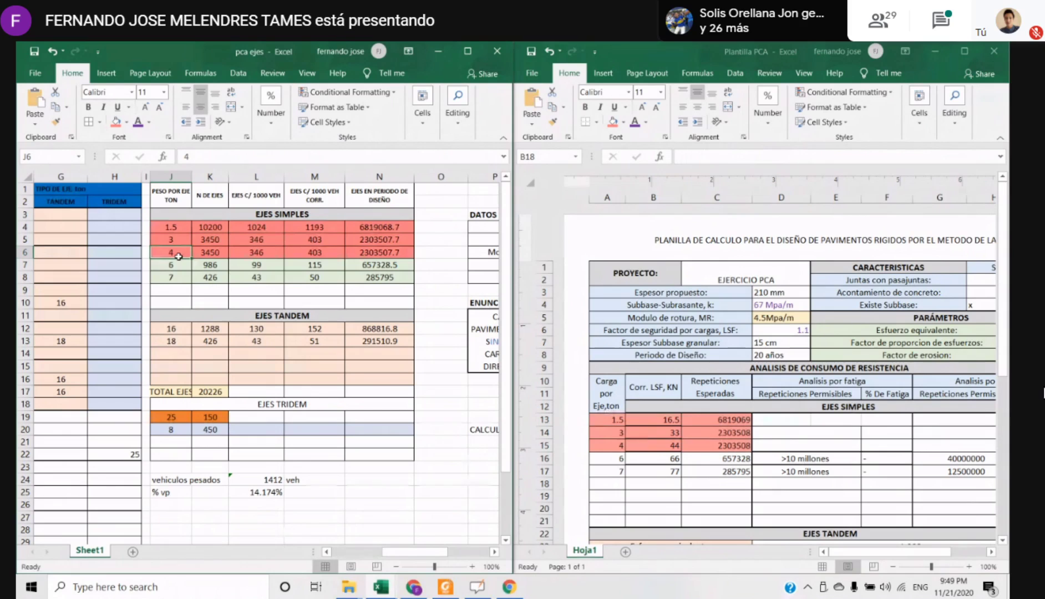
pyautogui.click(730, 470)
pyautogui.click(653, 458)
pyautogui.moveTo(617, 420); pyautogui.dragTo(716, 445)
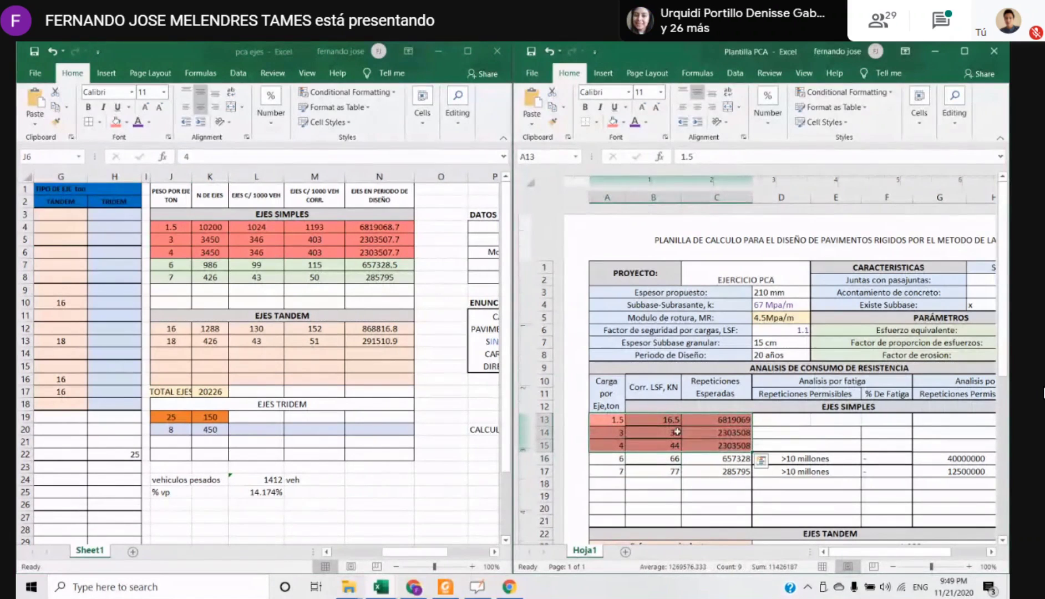
pyautogui.moveTo(606, 388); pyautogui.dragTo(662, 455)
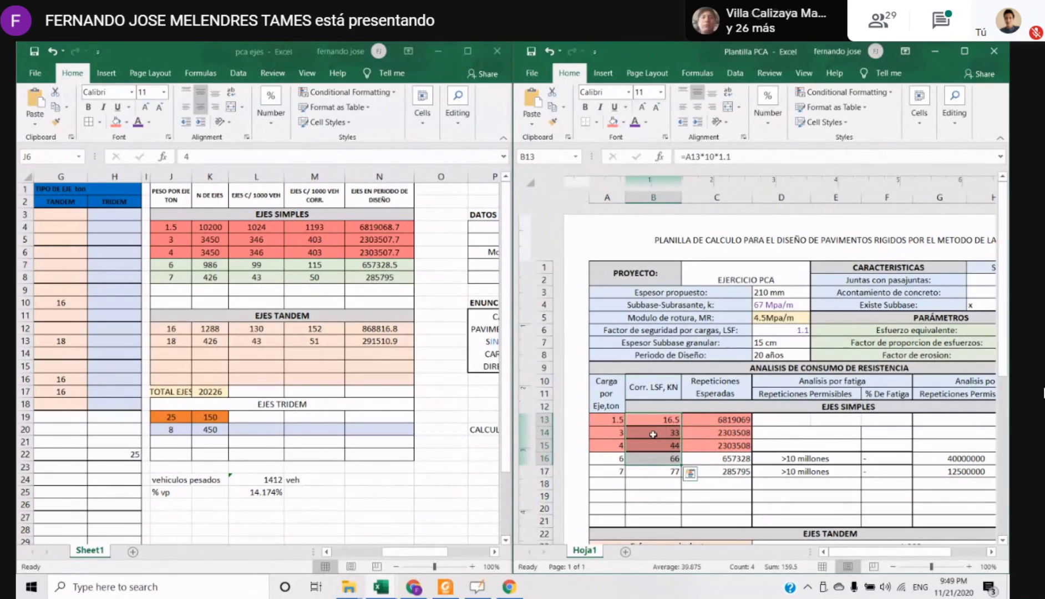
pyautogui.click(667, 431)
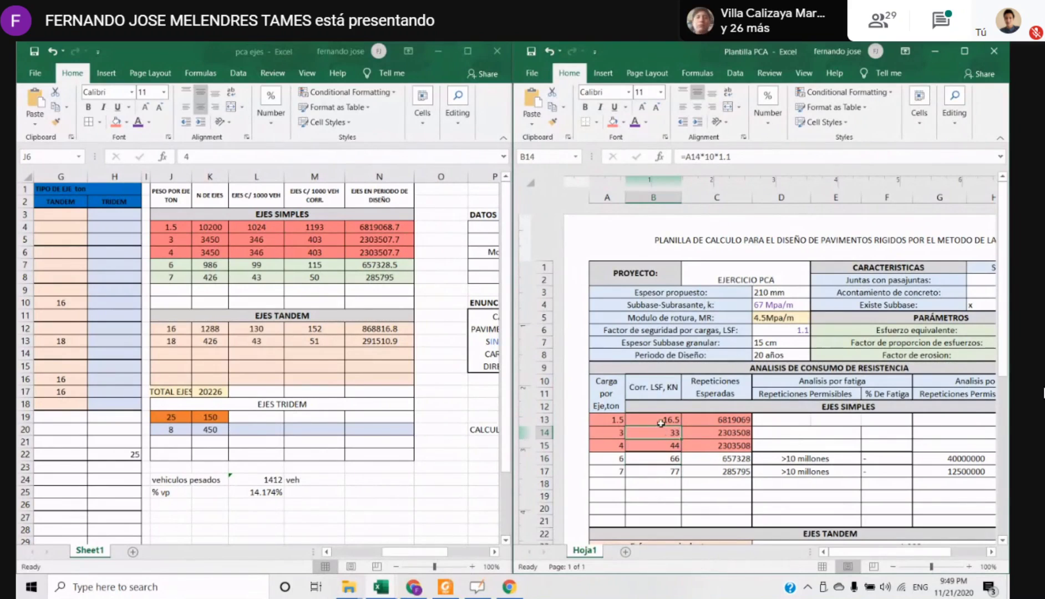
# Compare the expected repetitions in column C of Plantilla PCA with the design-period axle counts in column N of pca ejes
pyautogui.moveTo(703, 423)
pyautogui.mouseDown()
pyautogui.moveTo(723, 496)
pyautogui.moveTo(761, 487)
pyautogui.mouseUp()
pyautogui.click(329, 469)
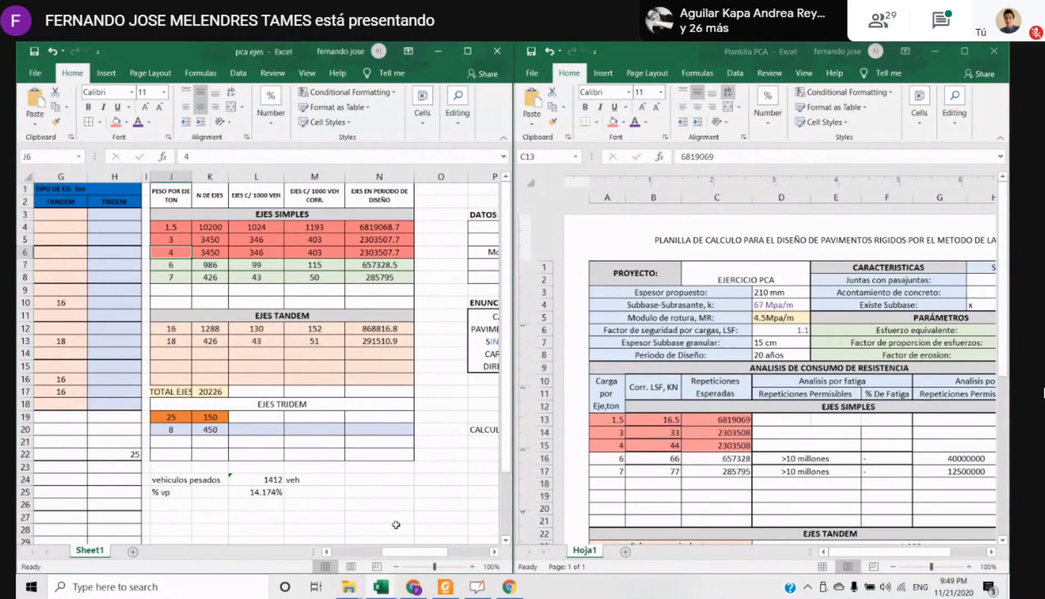
pyautogui.moveTo(382, 228); pyautogui.dragTo(386, 330)
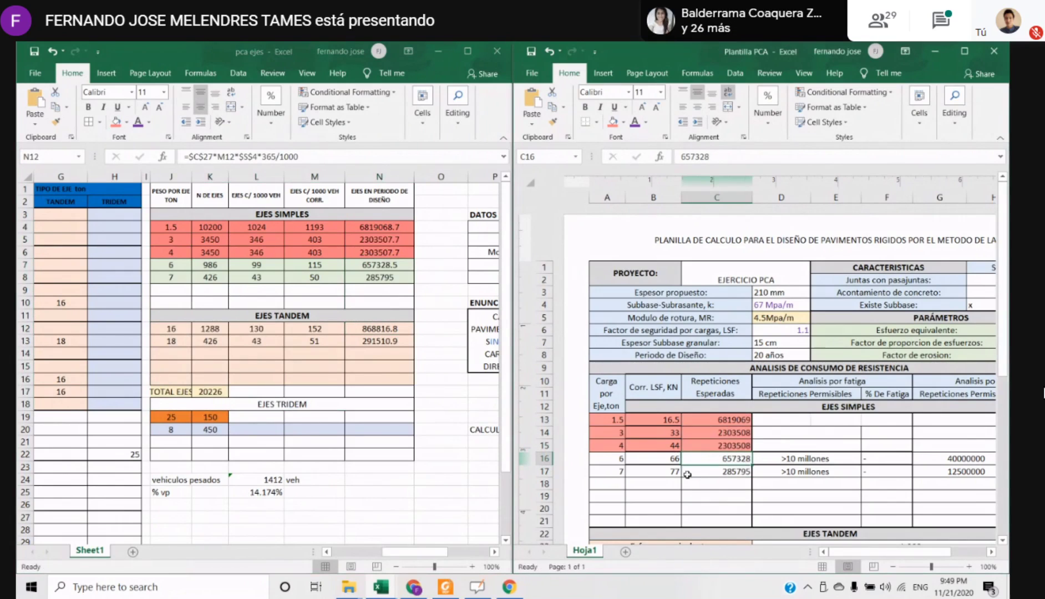
pyautogui.click(717, 493)
pyautogui.scroll(-3, 827, 456)
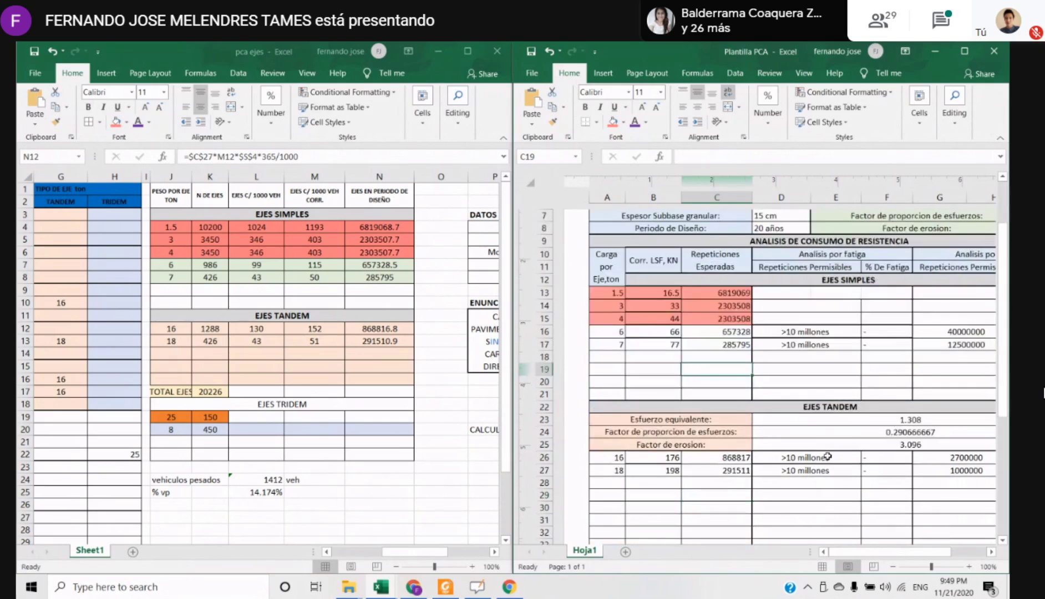
# Review the simple axle loads, corrected loads and expected repetitions in rows 14 to 17 of Plantilla PCA
pyautogui.scroll(3, 828, 456)
pyautogui.moveTo(618, 432); pyautogui.dragTo(732, 494)
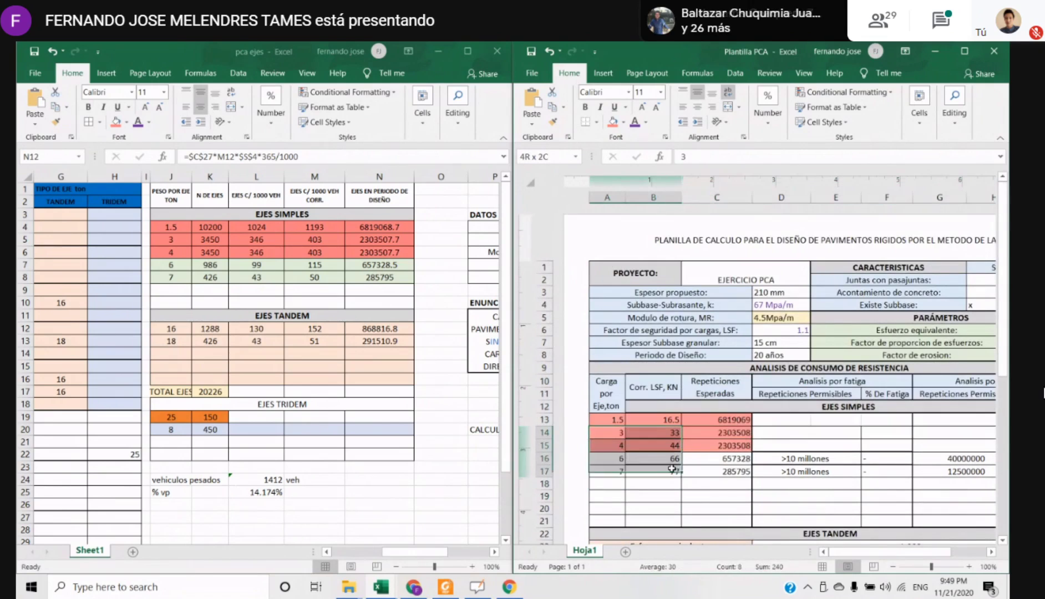
pyautogui.click(690, 457)
pyautogui.click(710, 434)
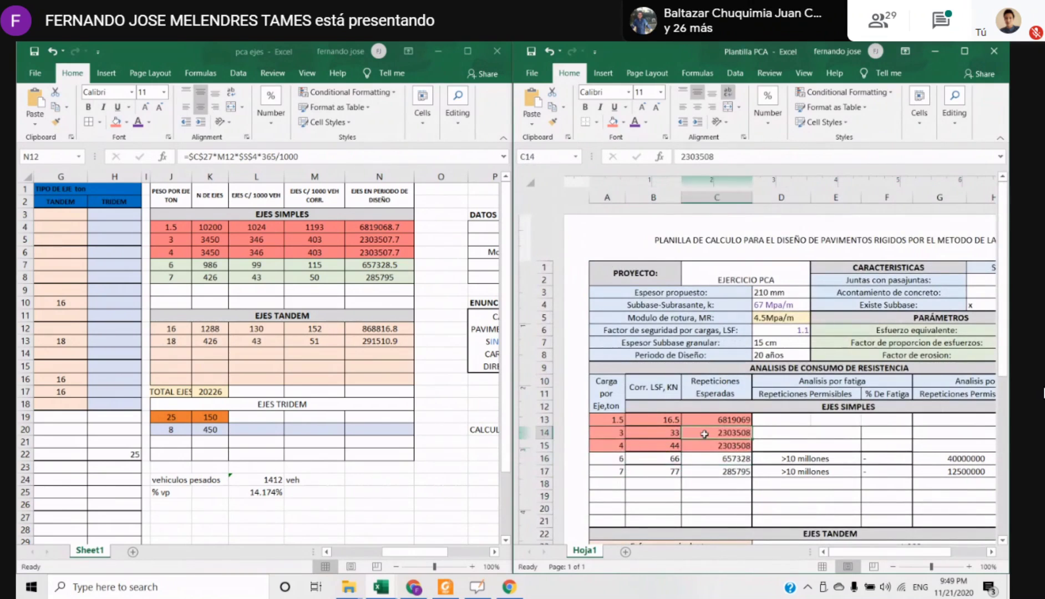
pyautogui.scroll(-3, 718, 464)
pyautogui.scroll(3, 720, 434)
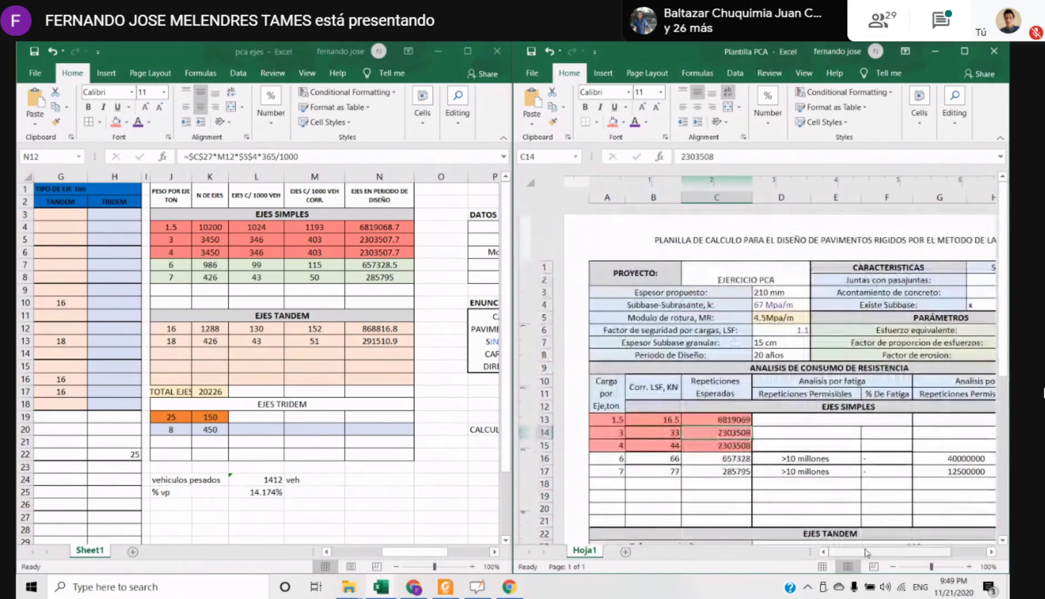
# Examine the fatigue and erosion analysis headings in Plantilla PCA and their permissible repetitions columns
pyautogui.moveTo(888, 552); pyautogui.dragTo(905, 552)
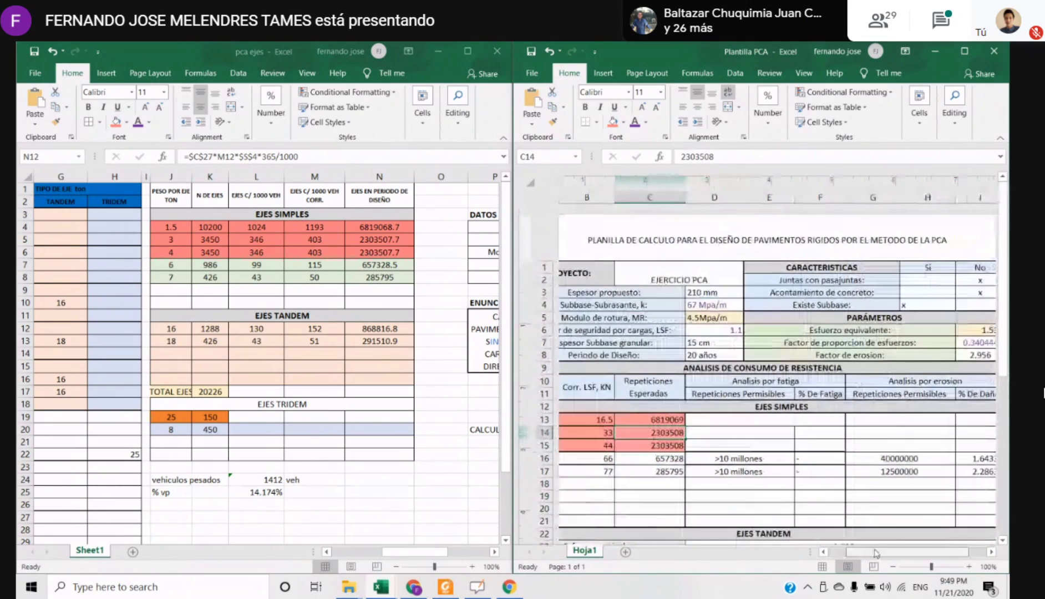
pyautogui.click(748, 383)
pyautogui.click(903, 383)
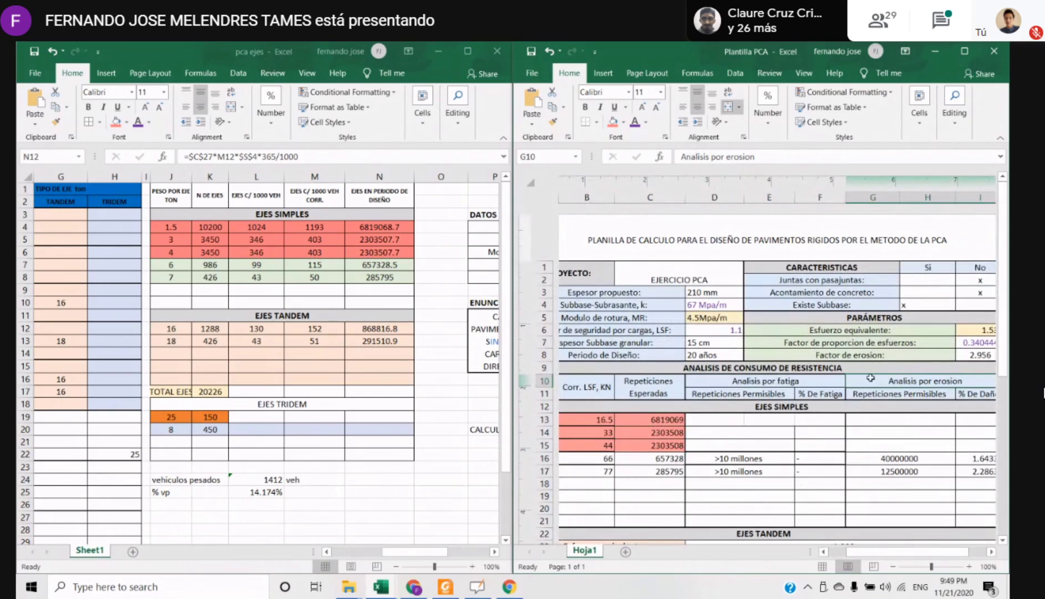
pyautogui.click(739, 394)
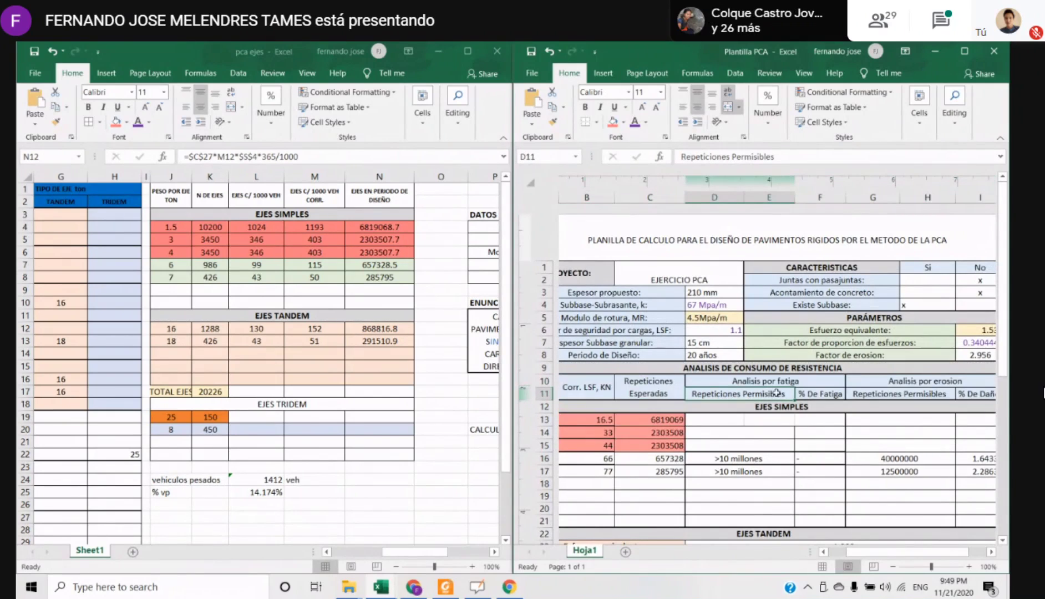
pyautogui.click(936, 424)
pyautogui.click(936, 398)
pyautogui.click(704, 439)
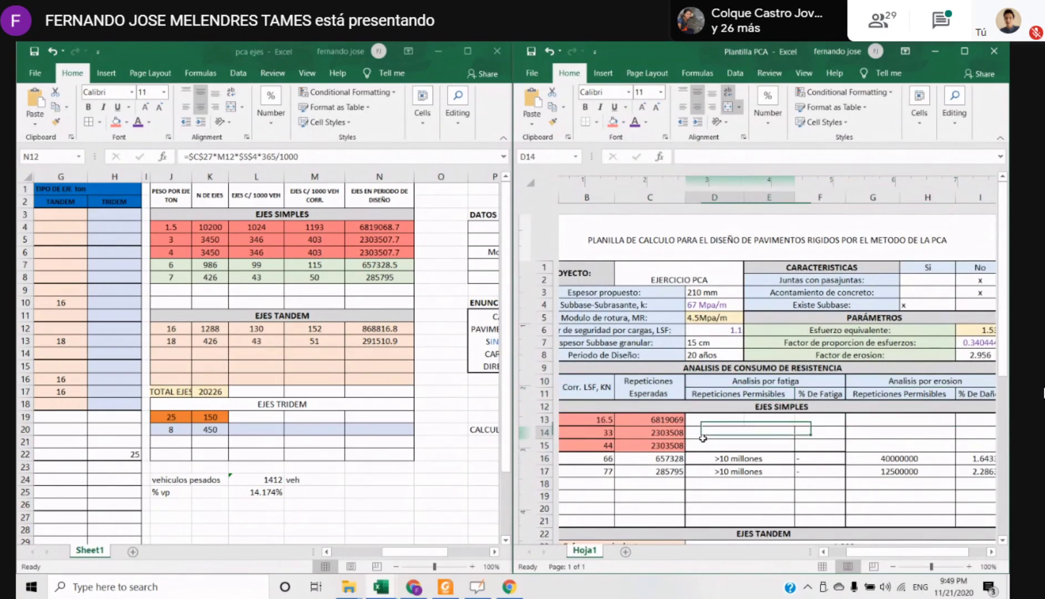
# Switch to the 2_PAV.RIGIDOS PDF in Foxit Reader and examine the whole fatigue nomogram, Figure PC-2.2, at a smaller zoom
pyautogui.hotkey('alt', 'Tab')
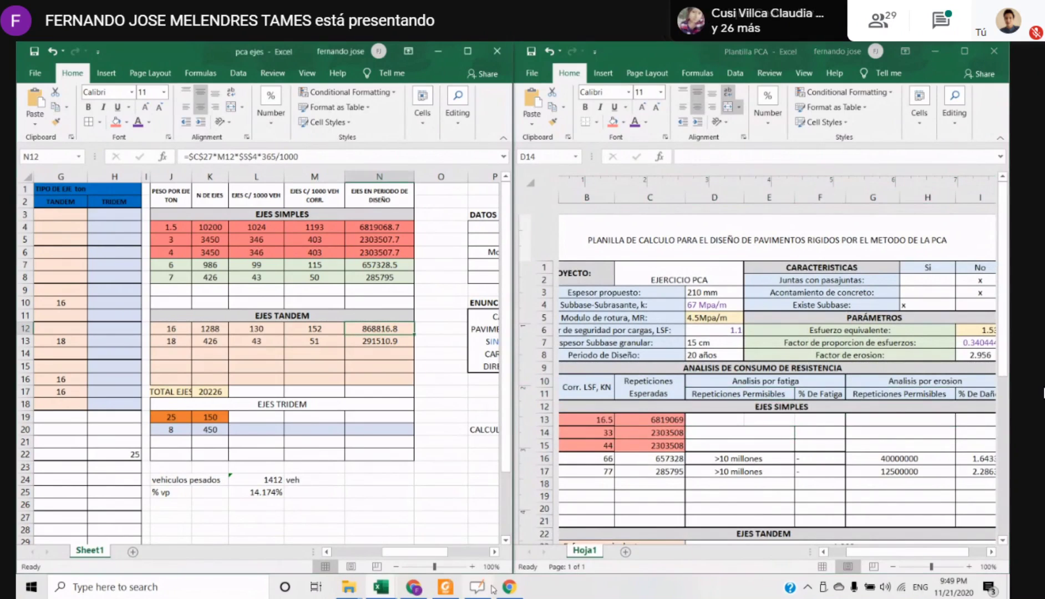
pyautogui.click(446, 587)
pyautogui.scroll(-8, 361, 408)
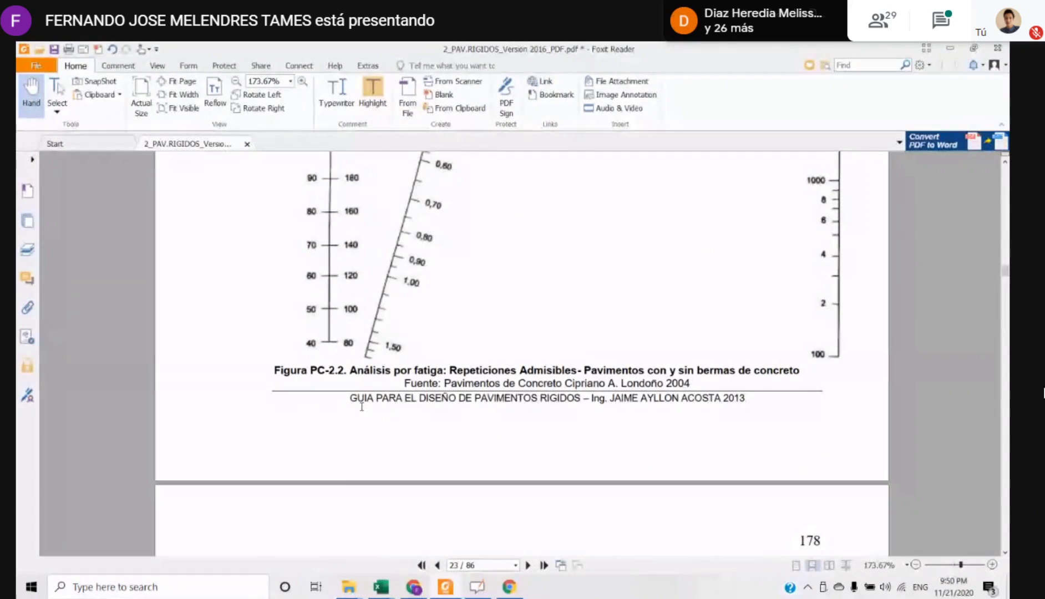
pyautogui.scroll(4, 362, 404)
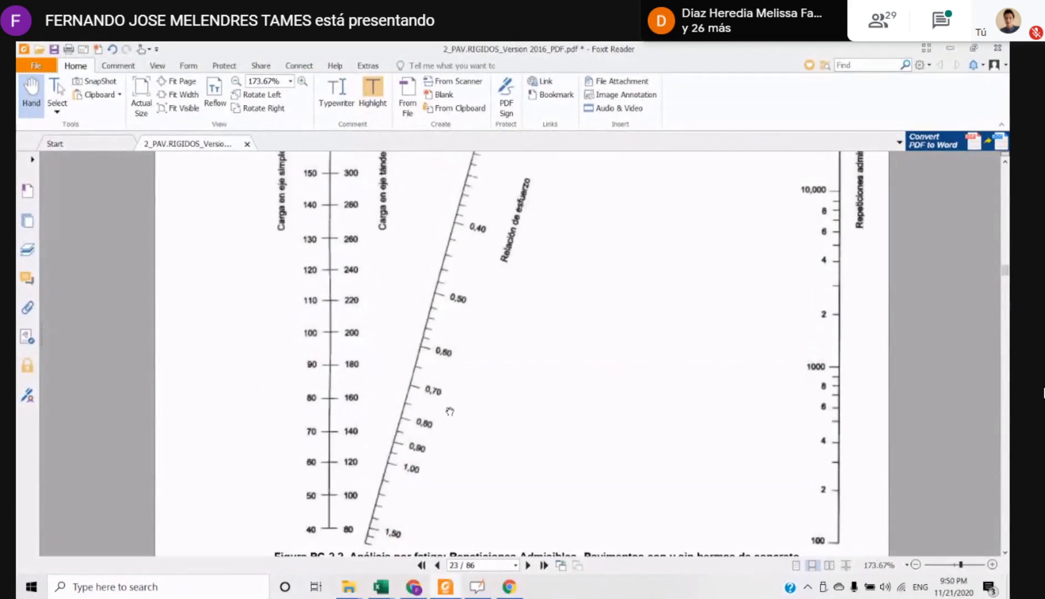
pyautogui.click(915, 565)
pyautogui.click(916, 565)
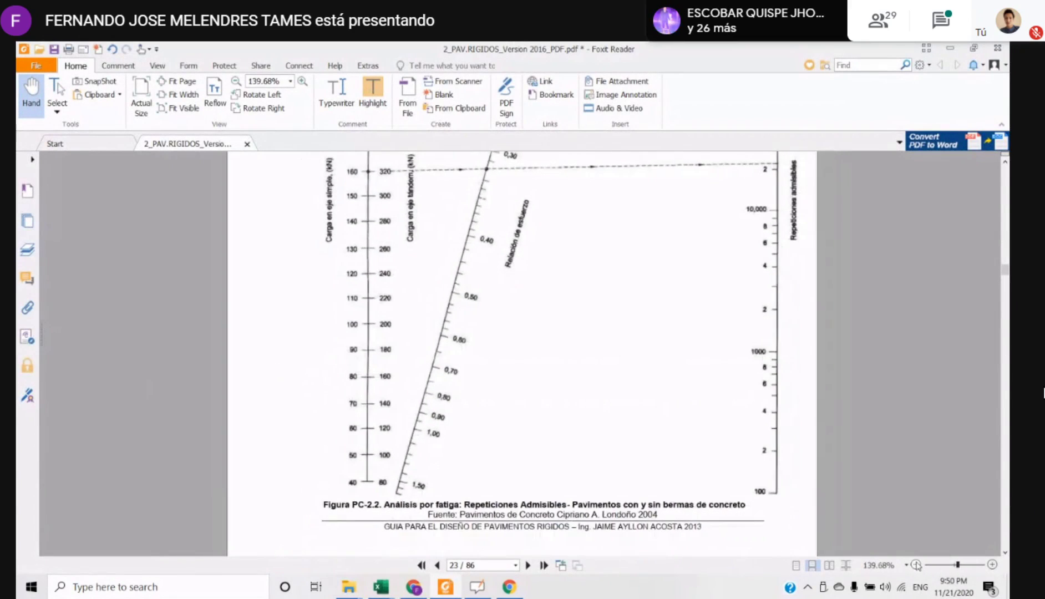
pyautogui.click(915, 564)
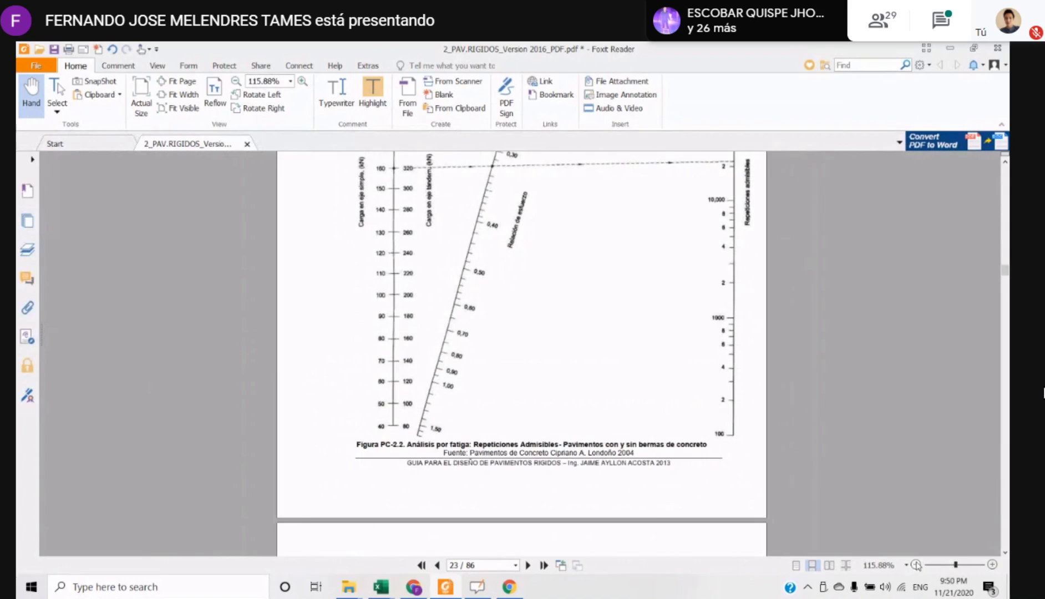
pyautogui.scroll(8, 523, 498)
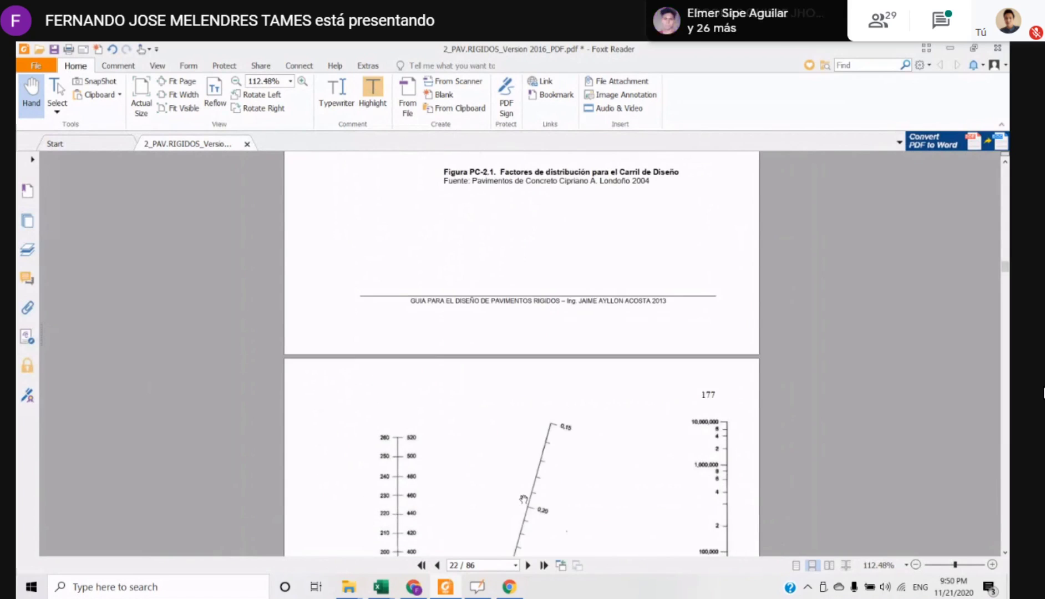
pyautogui.scroll(-2, 523, 499)
pyautogui.scroll(-9, 523, 499)
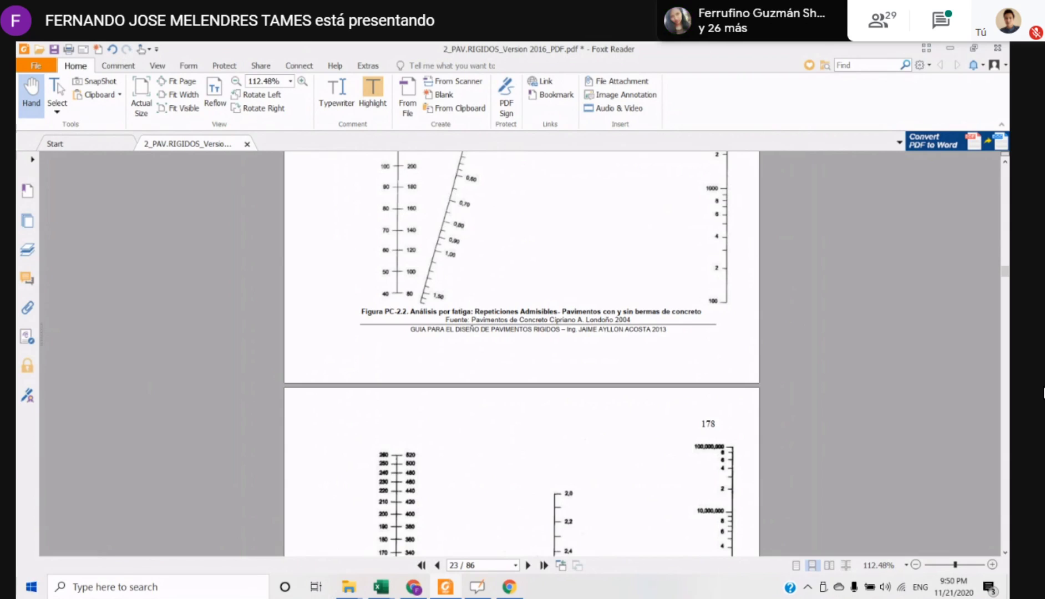
# Compare the fatigue nomogram PC-2.2 with the erosion nomogram PC-2.3, selecting the words "Análisis por fatiga" in the PC-2.2 caption
pyautogui.scroll(-10, 415, 375)
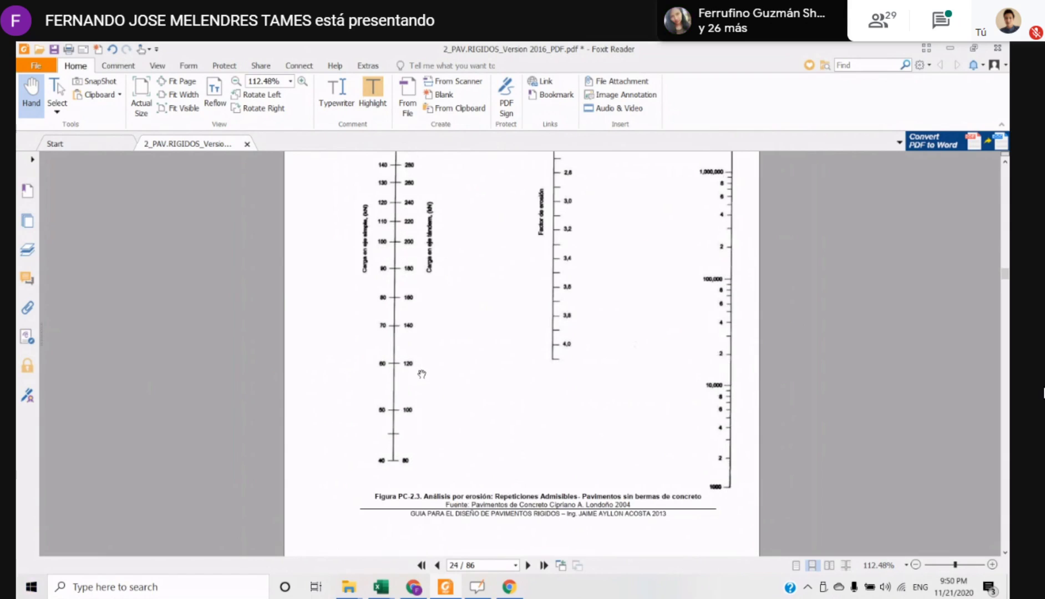
pyautogui.scroll(10, 481, 405)
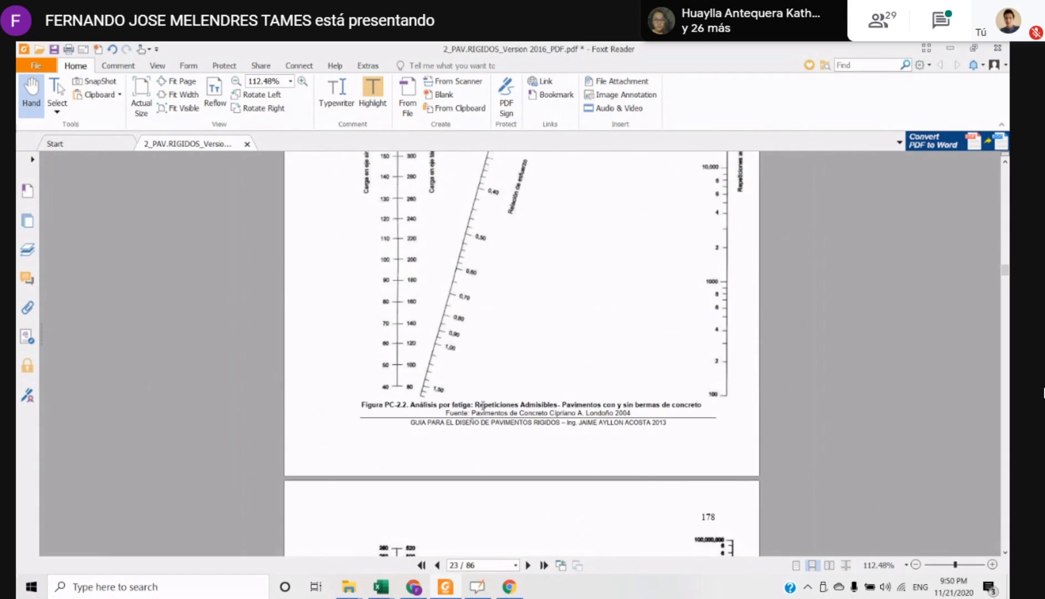
pyautogui.moveTo(469, 405); pyautogui.dragTo(410, 406)
pyautogui.scroll(-5, 455, 413)
pyautogui.scroll(6, 455, 277)
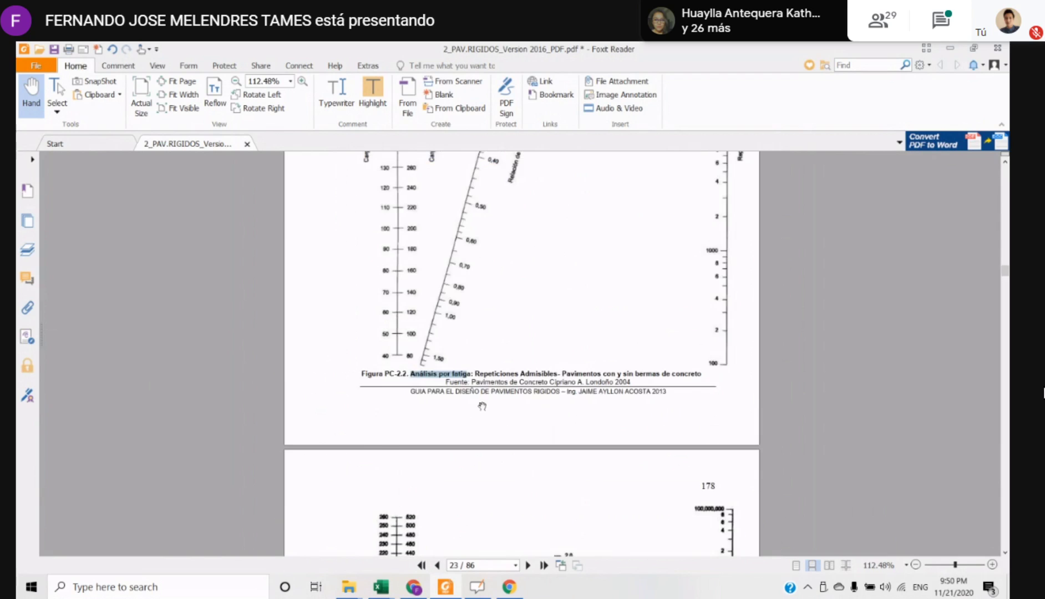
pyautogui.scroll(4, 546, 250)
# Compare the erosion nomograms for pavements without and with concrete shoulders, Figures PC-2.3 and PC-2.4
pyautogui.scroll(-10, 521, 303)
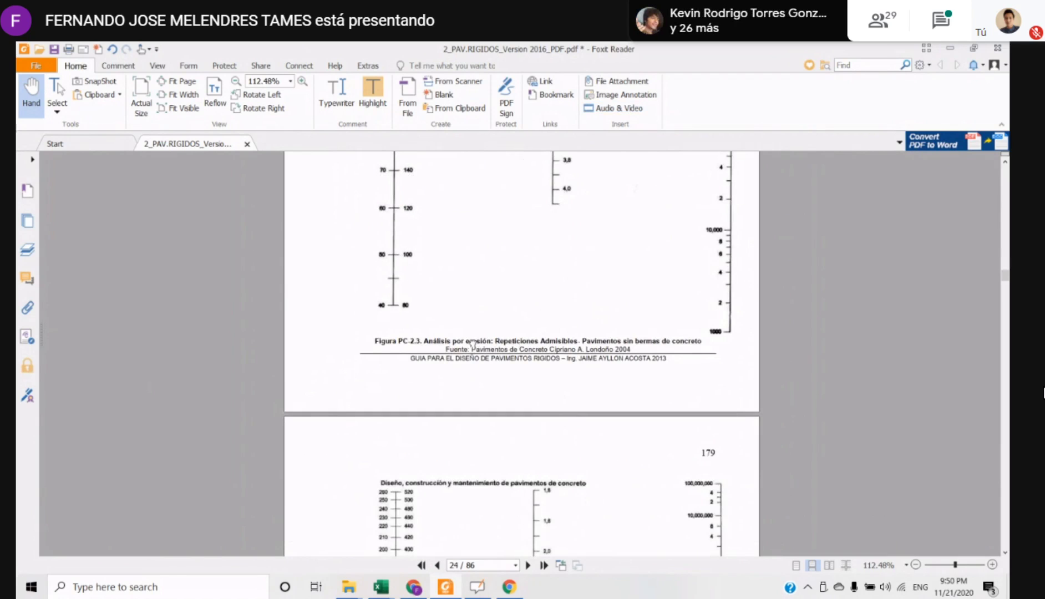
pyautogui.scroll(1, 672, 397)
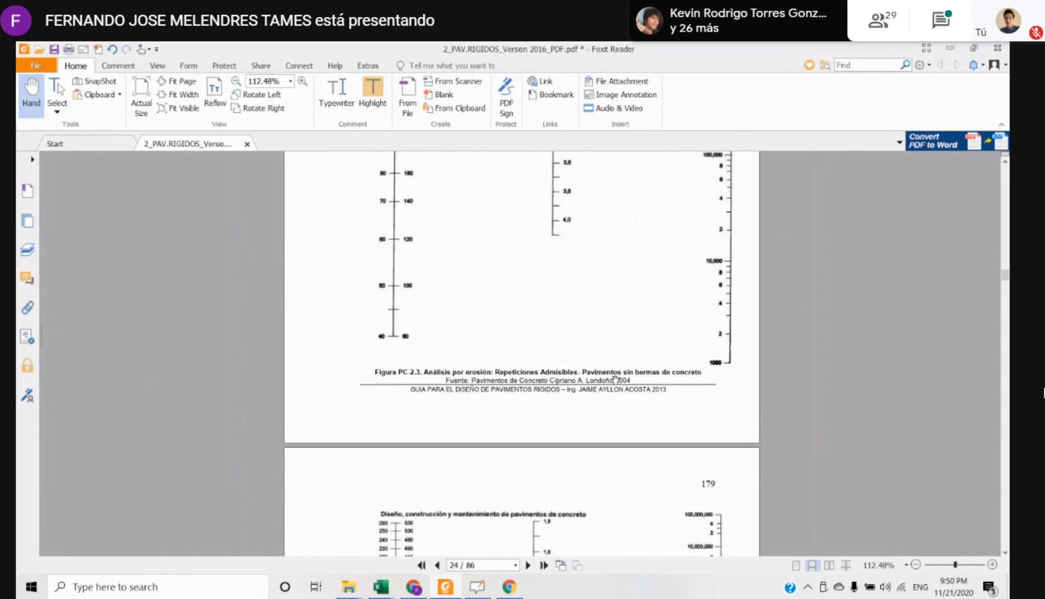
pyautogui.scroll(-10, 610, 388)
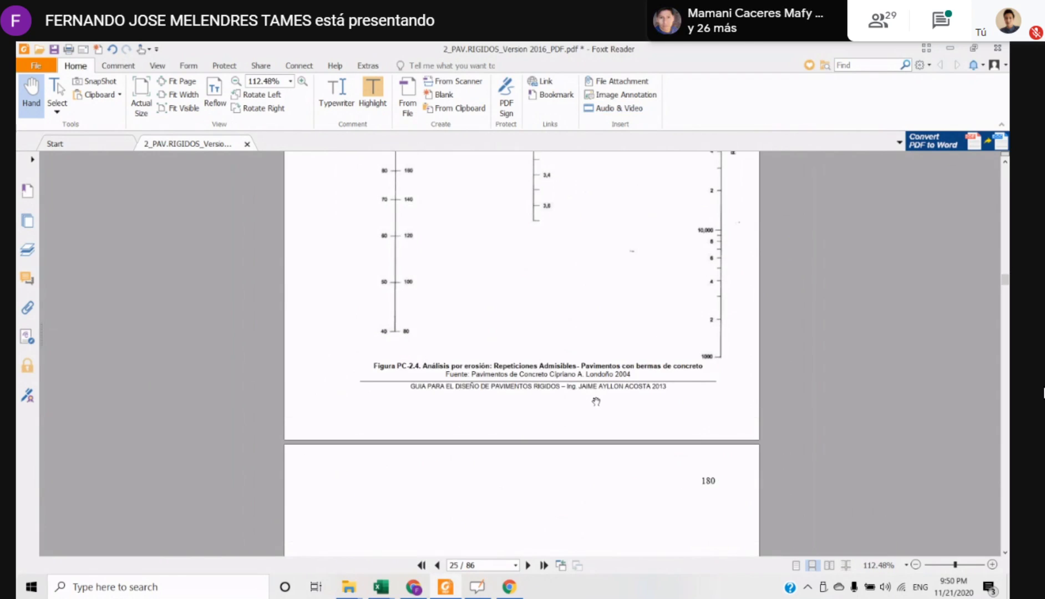
pyautogui.scroll(10, 595, 401)
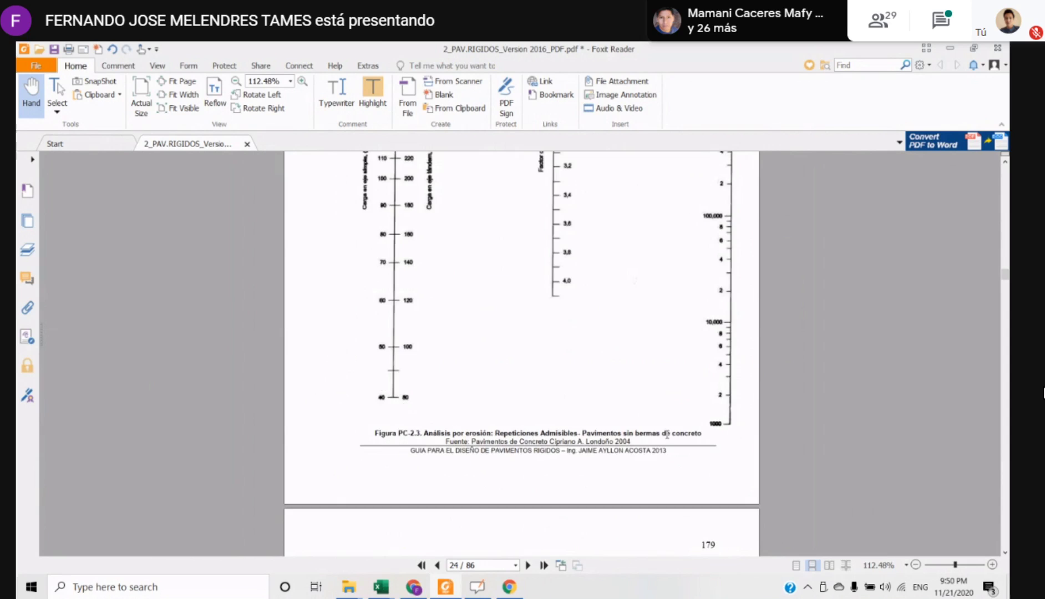
# Examine the axle load, erosion factor and admissible repetitions scales of Figure PC-2.3, fitting the whole nomogram in view at 75% zoom
pyautogui.scroll(9, 667, 434)
pyautogui.scroll(-5, 579, 412)
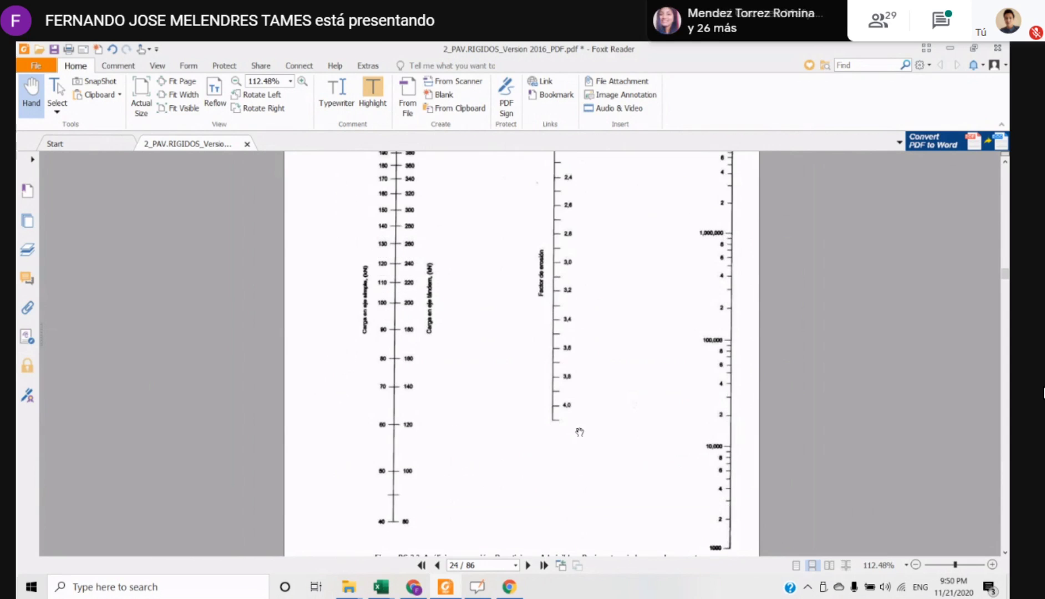
pyautogui.scroll(3, 581, 429)
pyautogui.scroll(-2, 581, 428)
pyautogui.scroll(-4, 672, 411)
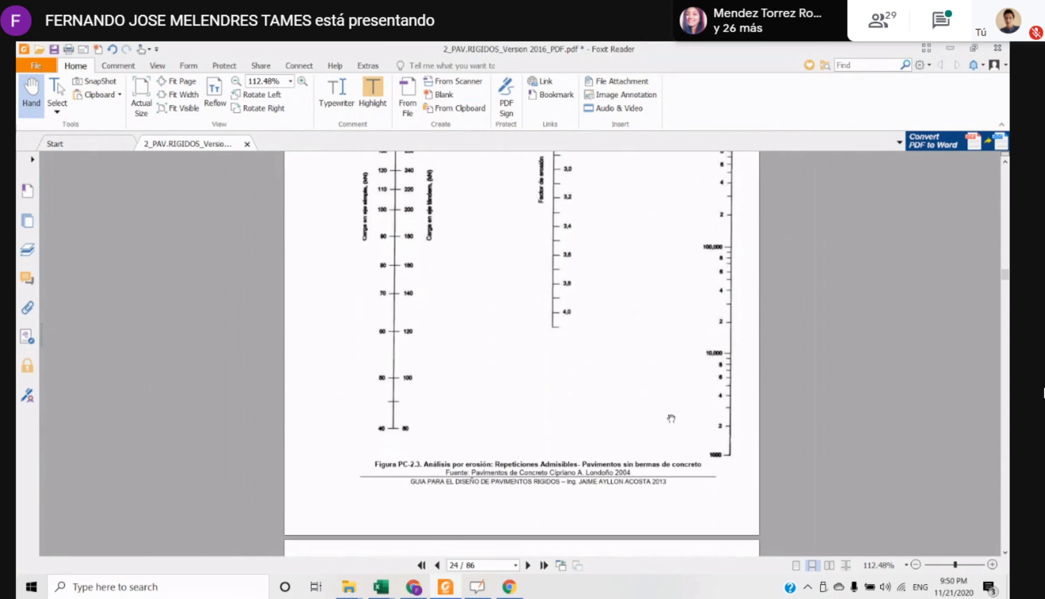
pyautogui.scroll(3, 640, 419)
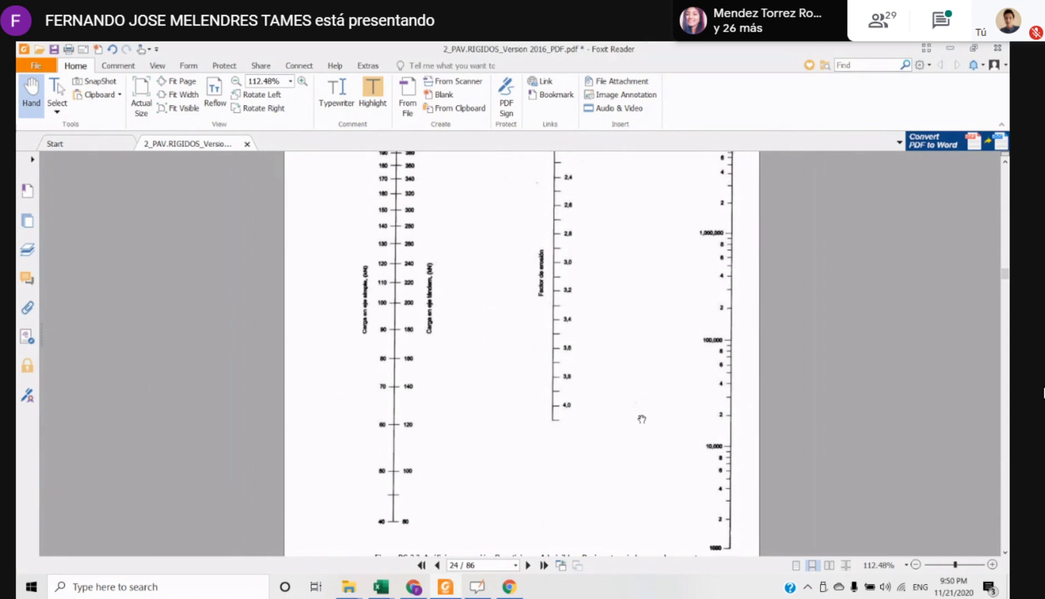
pyautogui.scroll(-2, 642, 418)
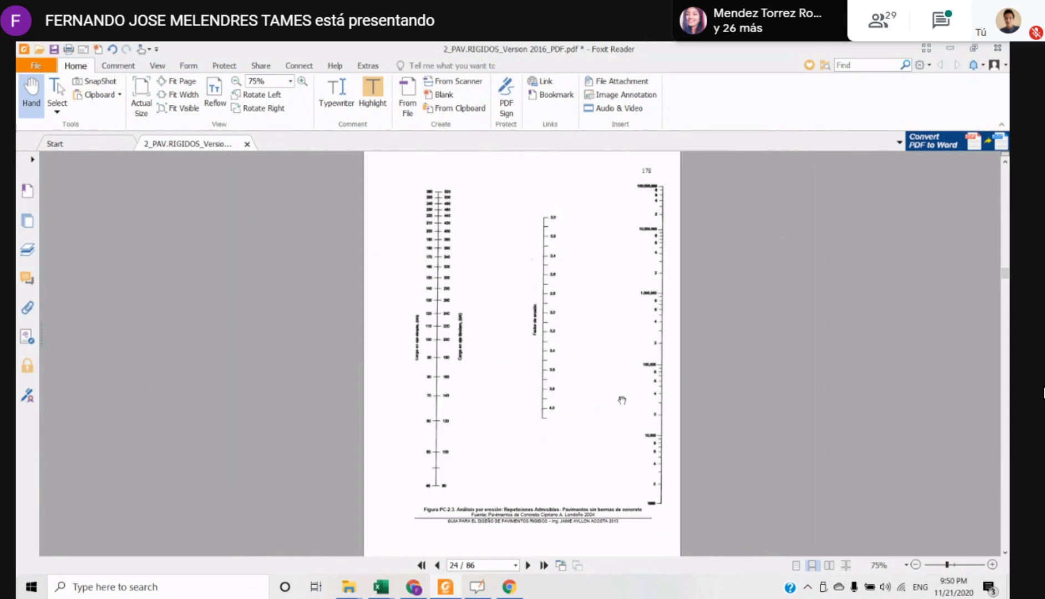
pyautogui.press('super+shift+s')
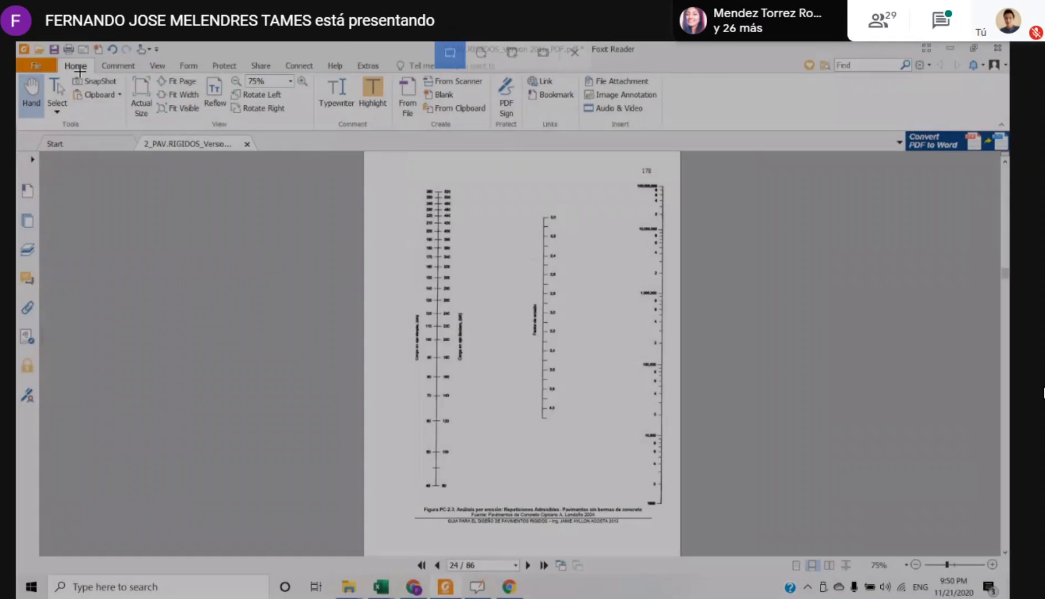
pyautogui.press('Escape')
pyautogui.press('super')
pyautogui.press('Escape')
# Enlarge the erosion nomogram page to 100%, collapse the ribbon and capture all of Figure PC-2.3 with its caption as a screen snip
pyautogui.scroll(2, 585, 342)
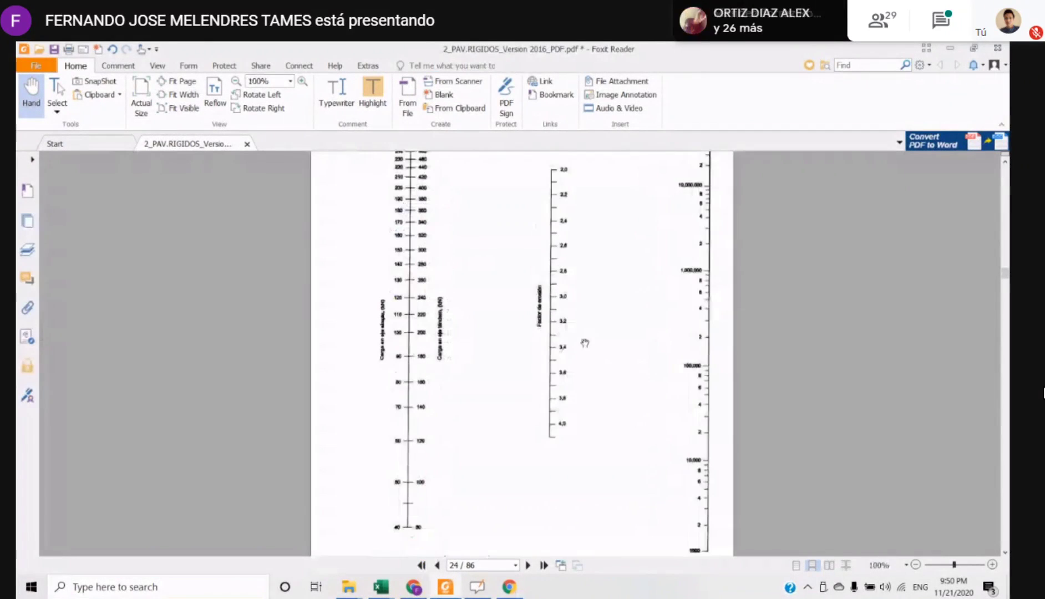
pyautogui.doubleClick(72, 67)
pyautogui.scroll(1, 525, 267)
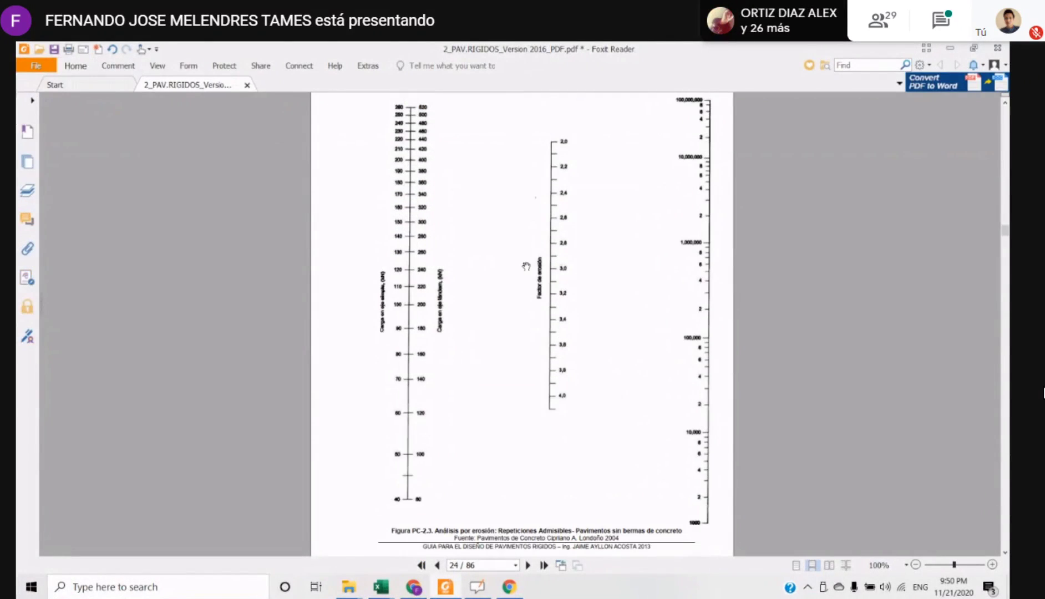
pyautogui.press('super+shift+s')
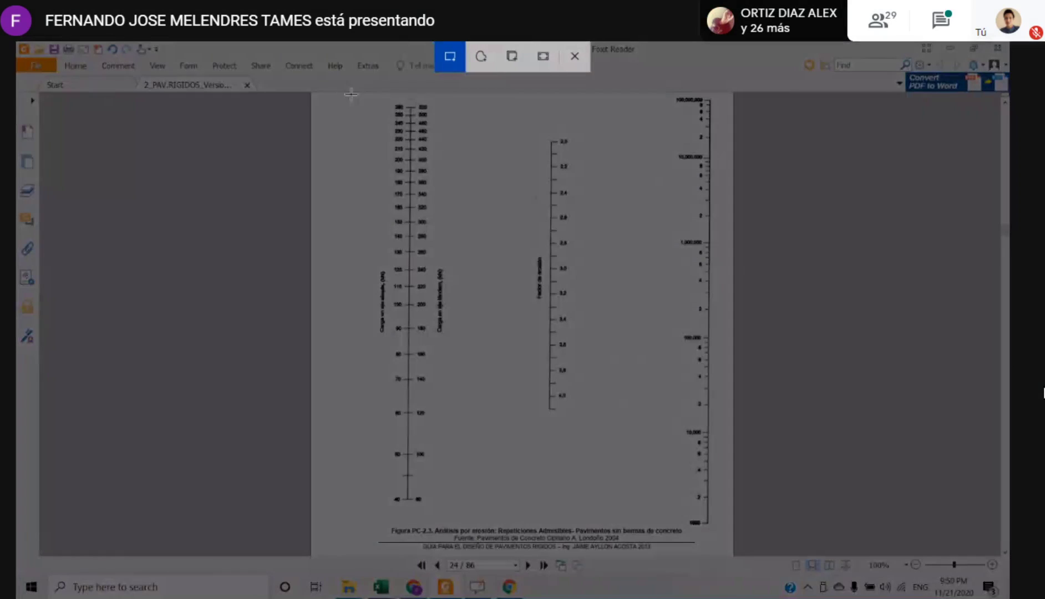
pyautogui.moveTo(344, 93); pyautogui.dragTo(738, 553)
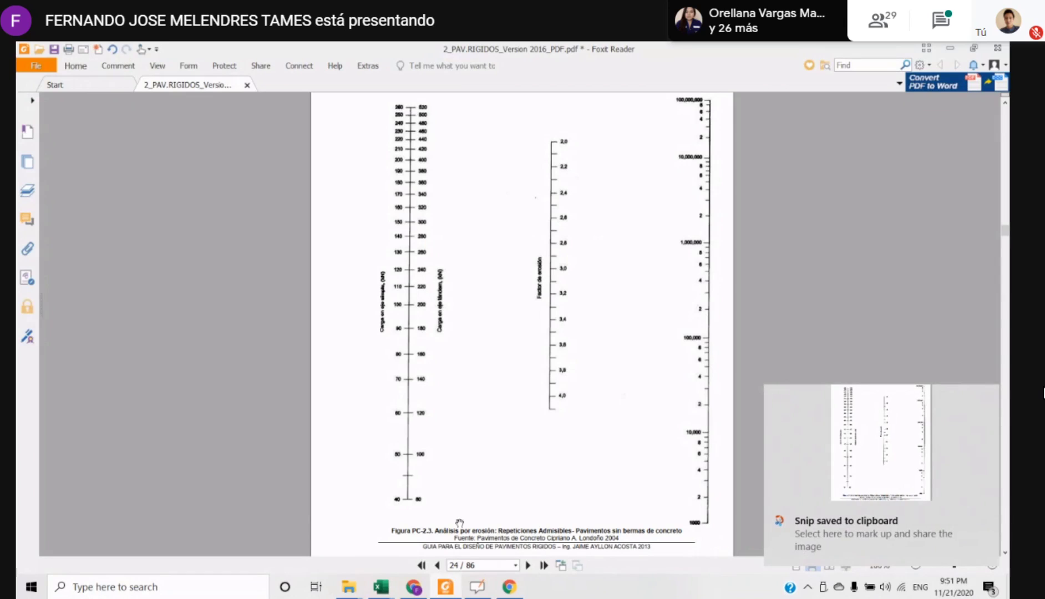
# Switch to the OpenBoard whiteboard, add a blank page at the end and paste the captured nomogram onto it
pyautogui.click(481, 587)
pyautogui.click(77, 547)
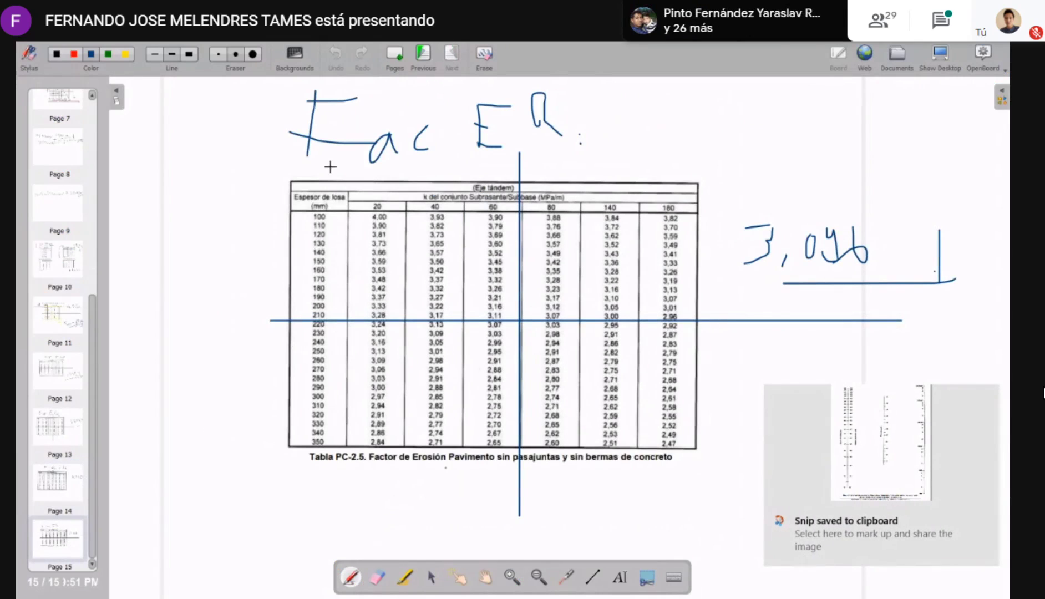
pyautogui.click(395, 54)
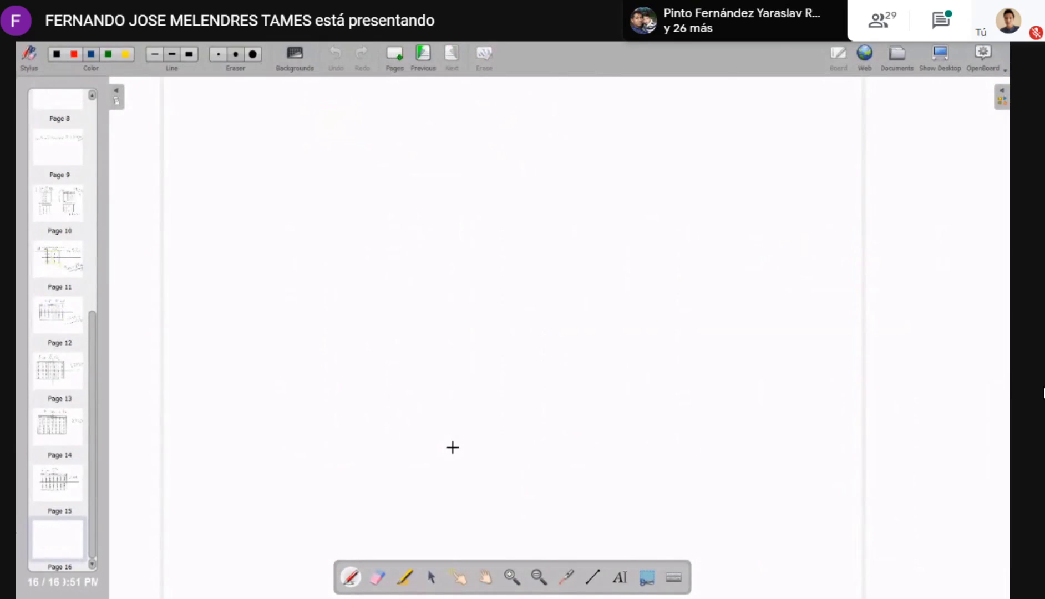
pyautogui.hotkey('ctrl', 'v')
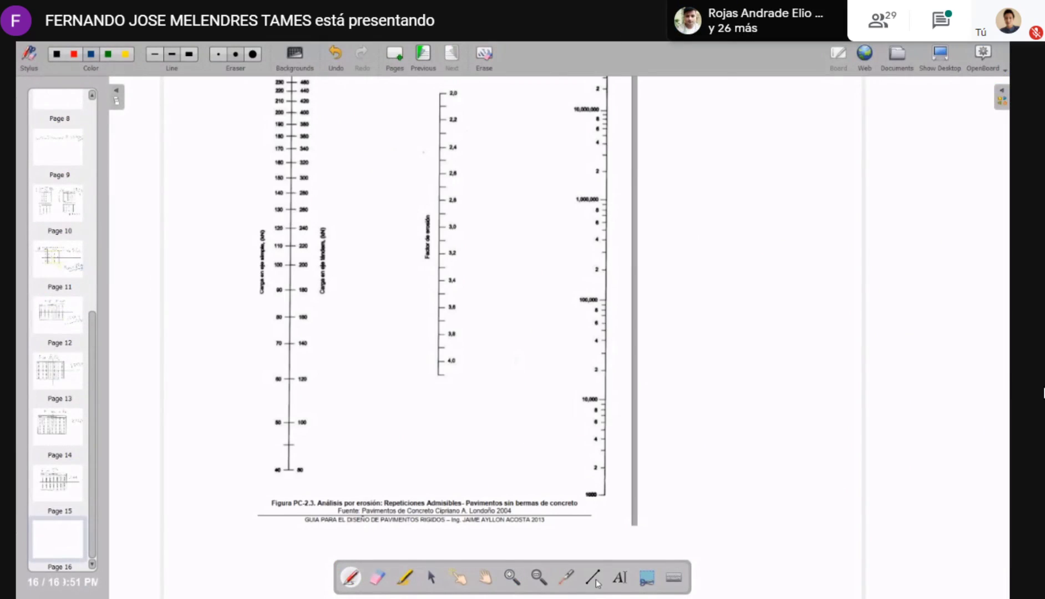
# Reposition the pasted nomogram so its axle load, erosion factor and repetitions scales are all in view
pyautogui.click(431, 578)
pyautogui.click(465, 425)
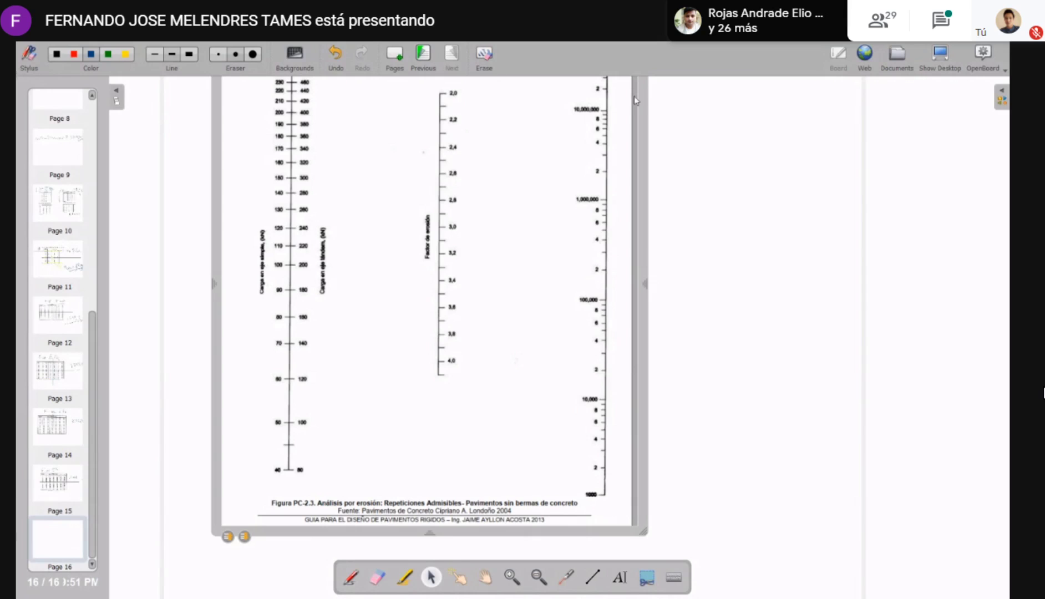
pyautogui.moveTo(642, 104); pyautogui.dragTo(674, 140)
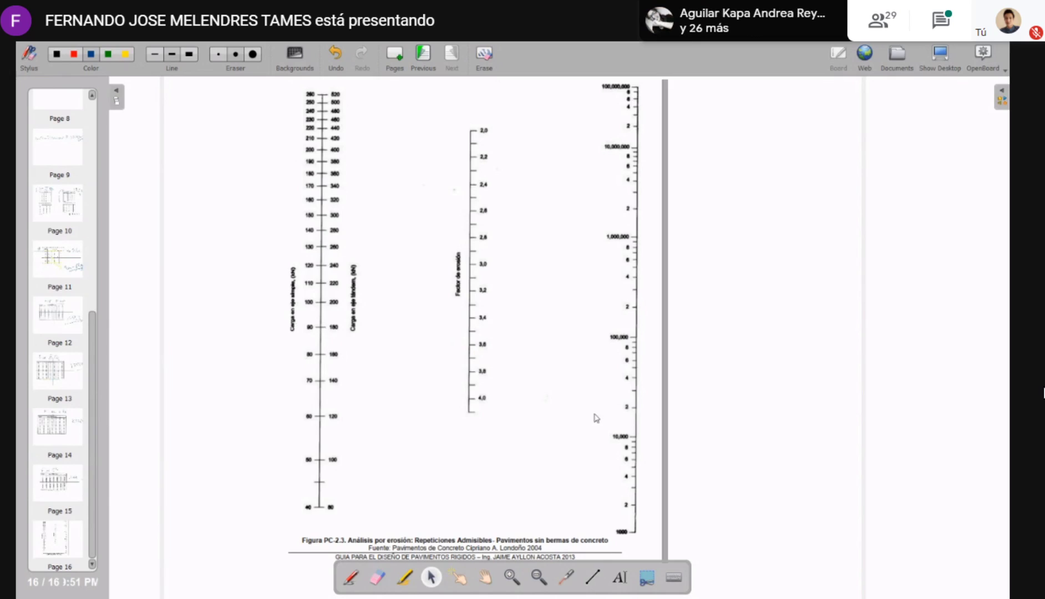
# Switch to the Plantilla PCA workbook and review the corrected single-axle loads in B13:B17
pyautogui.hotkey('alt', 'Tab')
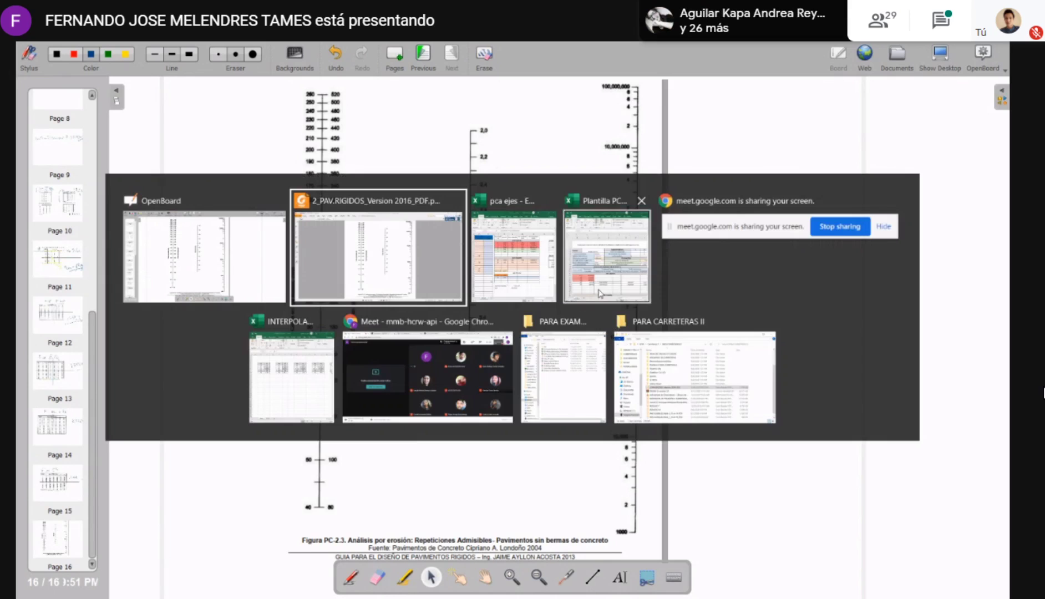
pyautogui.click(604, 255)
pyautogui.click(621, 460)
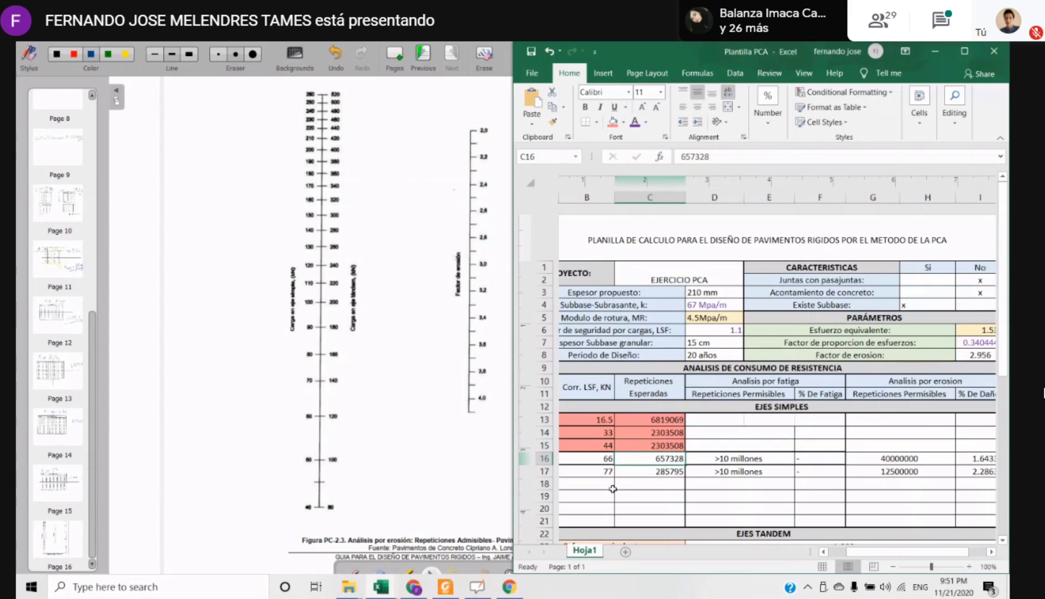
pyautogui.click(612, 489)
pyautogui.scroll(-4, 608, 477)
pyautogui.scroll(1, 603, 466)
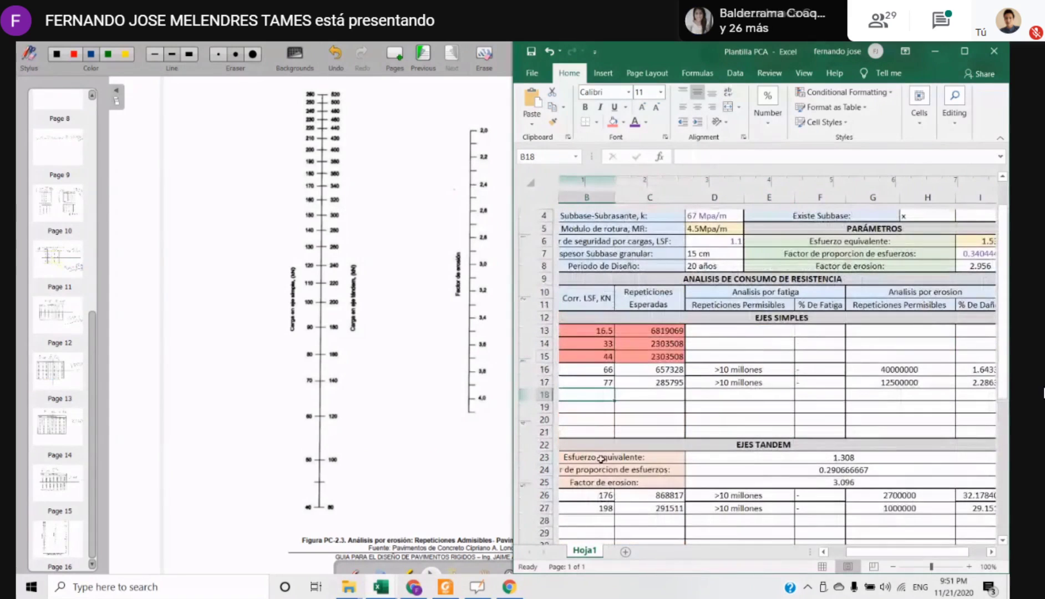
pyautogui.moveTo(602, 330); pyautogui.dragTo(600, 390)
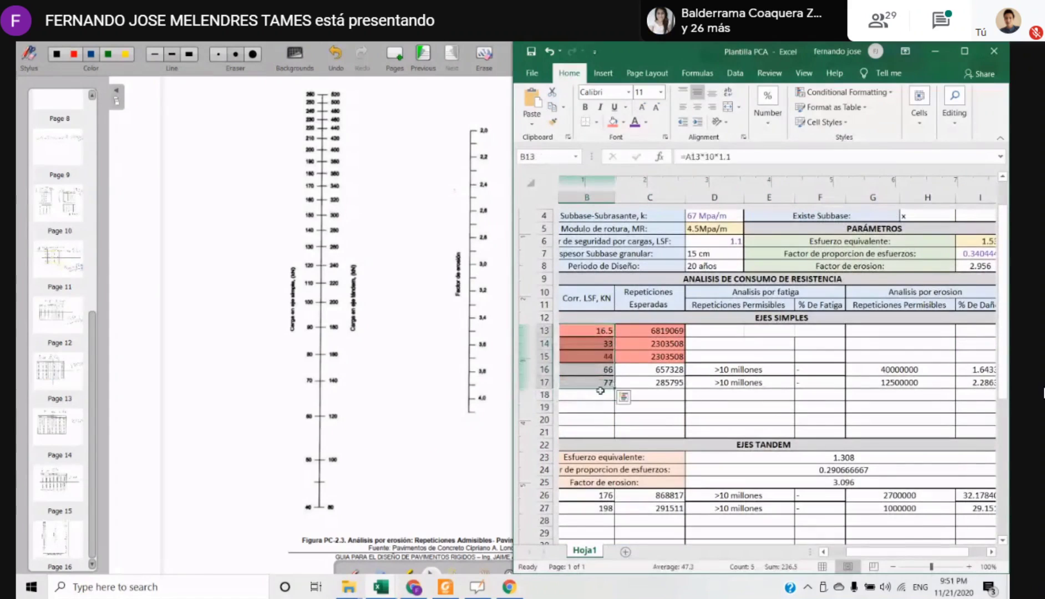
pyautogui.click(601, 392)
# Compare the single-axle rows with the EJES TANDEM block and pick out the corrected load of the 7 t single axle in B17
pyautogui.click(594, 383)
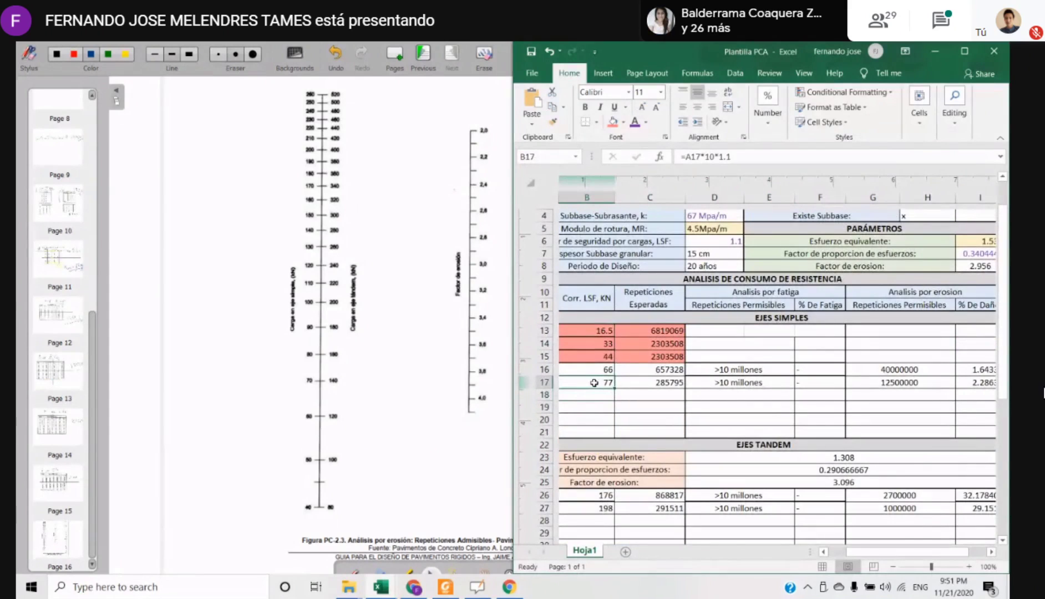
pyautogui.click(613, 436)
pyautogui.click(669, 424)
pyautogui.moveTo(857, 552)
pyautogui.mouseDown()
pyautogui.moveTo(840, 553)
pyautogui.moveTo(857, 560)
pyautogui.mouseUp()
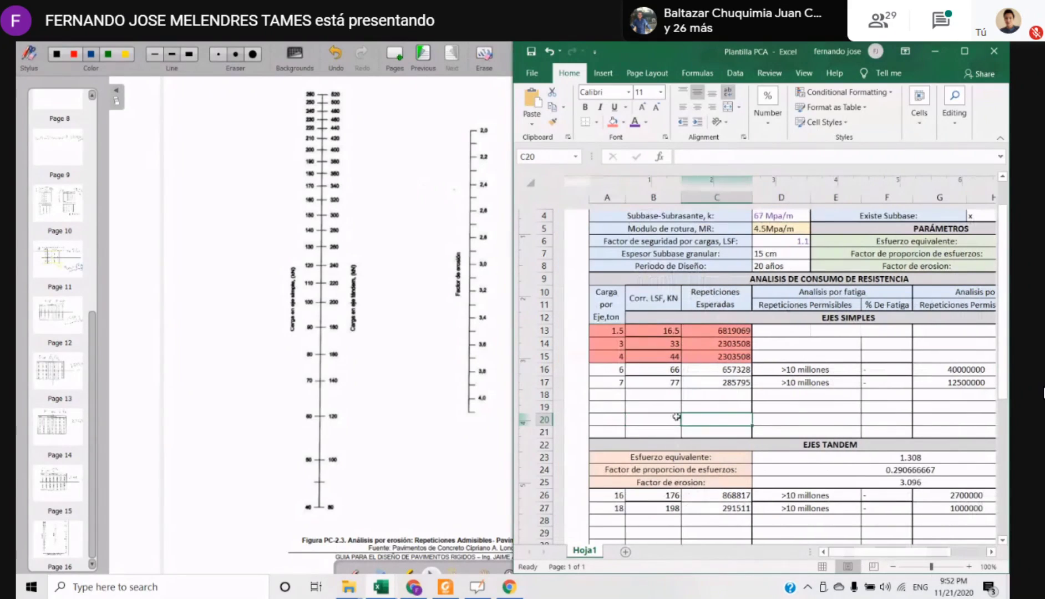
pyautogui.click(653, 419)
pyautogui.click(653, 383)
pyautogui.click(821, 444)
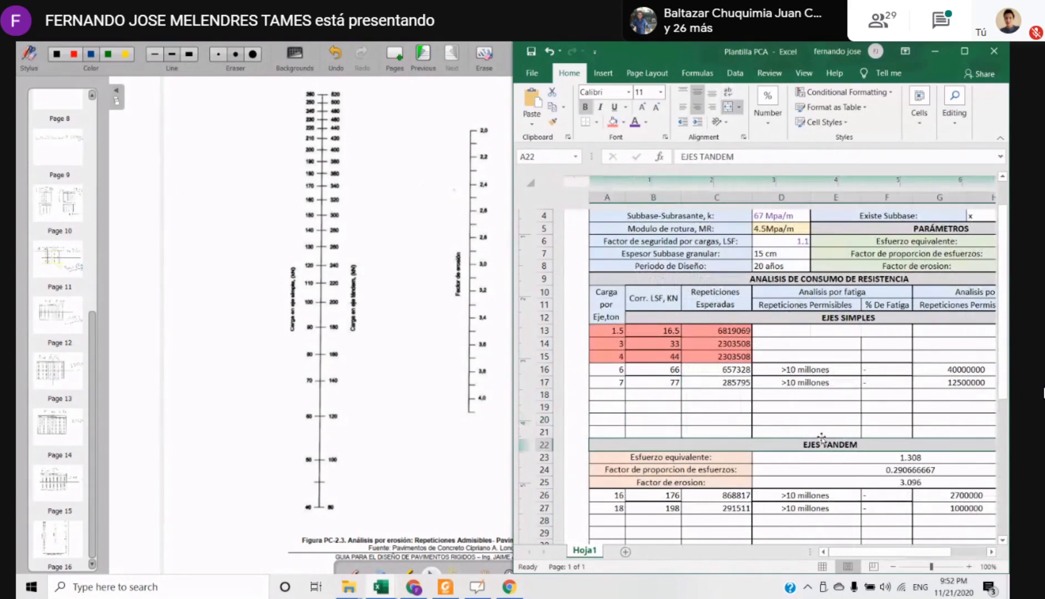
pyautogui.click(646, 383)
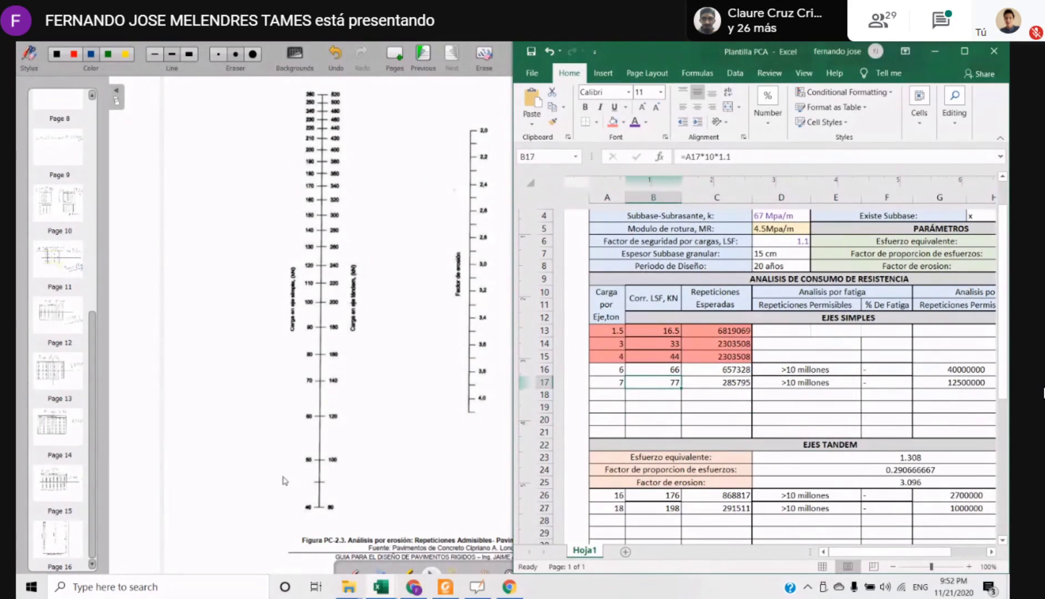
# Return to the OpenBoard page and mark 77 kN on the nomogram's single-axle load scale with a short blue line
pyautogui.click(311, 515)
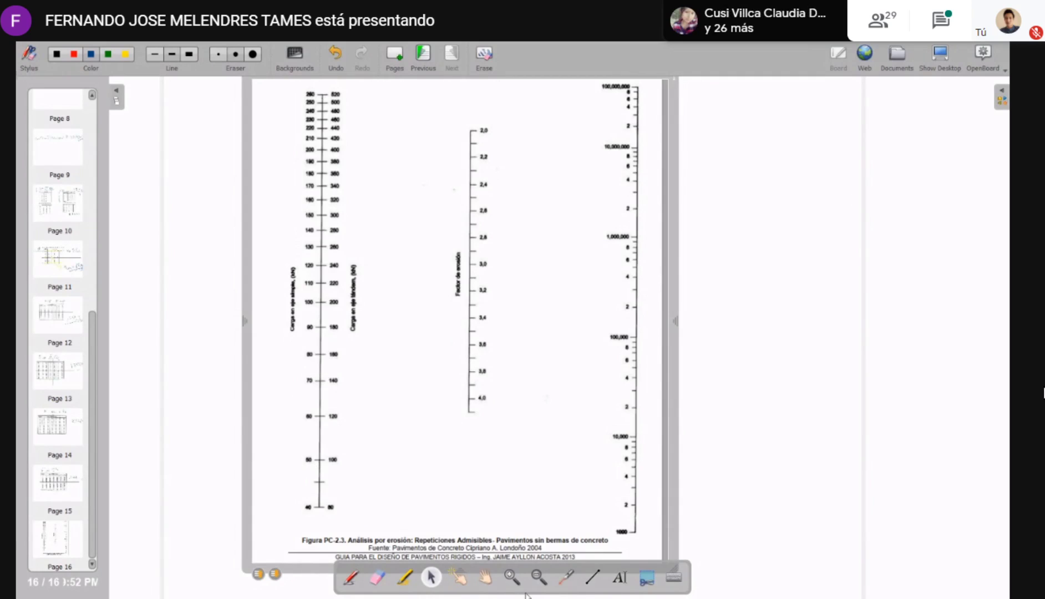
pyautogui.click(593, 577)
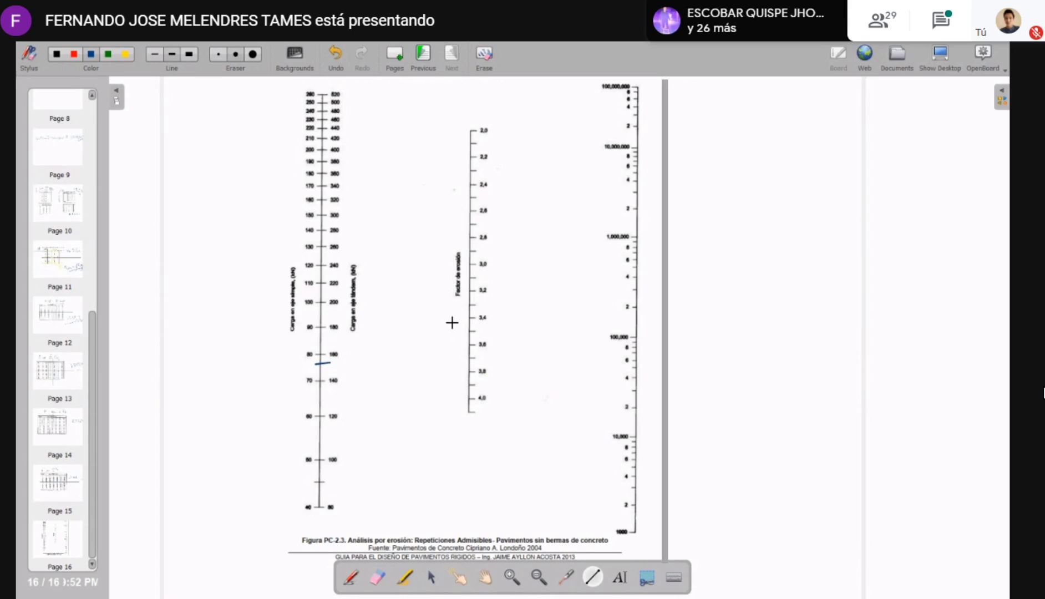
# Look up the single-axle erosion factor 2.956 in Plantilla PCA and draw a blue line from 77 kN through it to the repetitions scale
pyautogui.hotkey('alt', 'Tab')
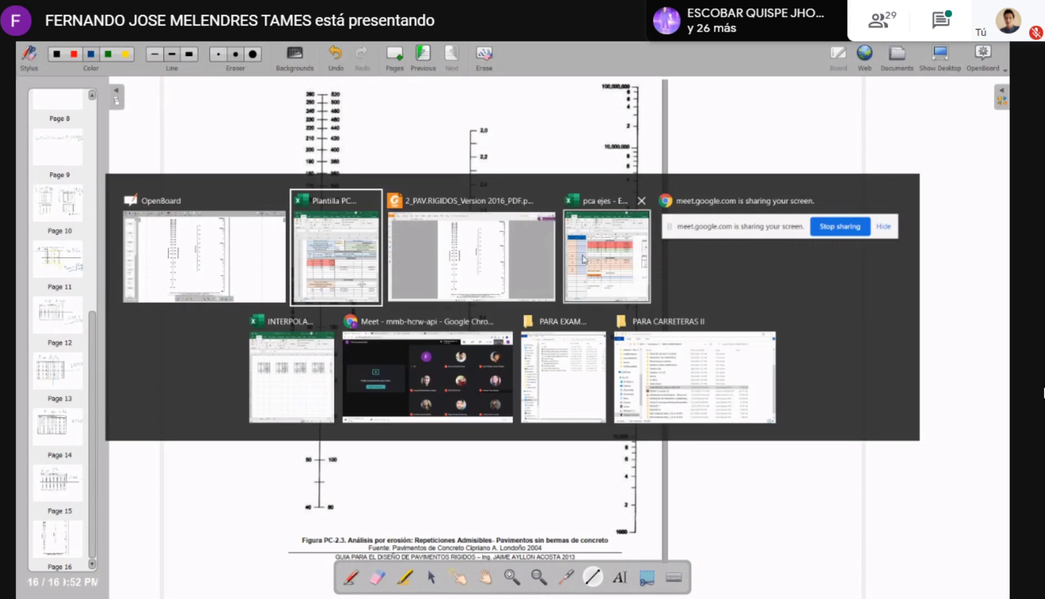
pyautogui.click(337, 250)
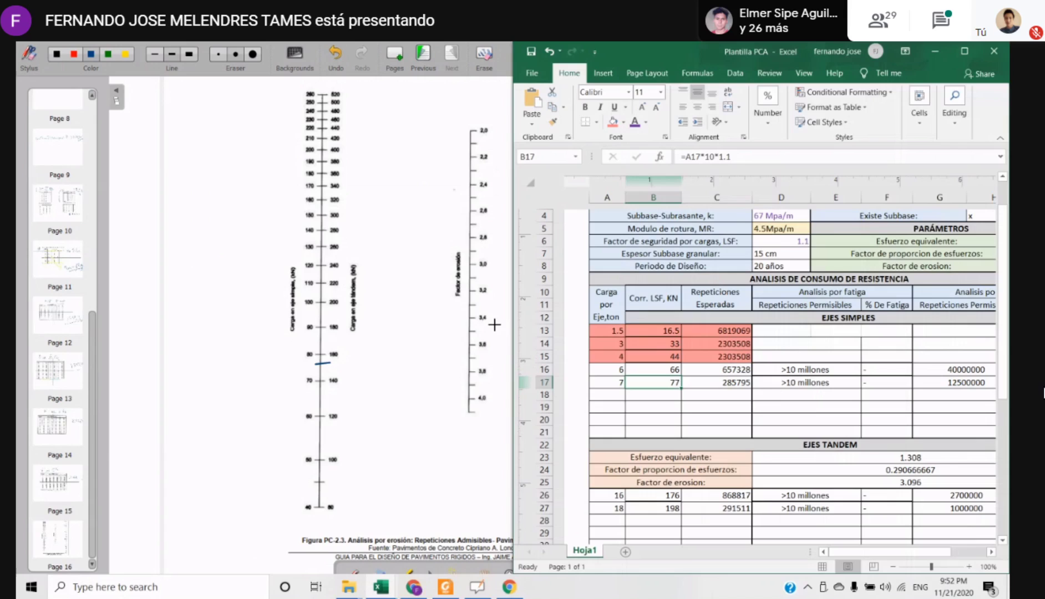
pyautogui.moveTo(940, 552); pyautogui.dragTo(974, 551)
pyautogui.click(924, 271)
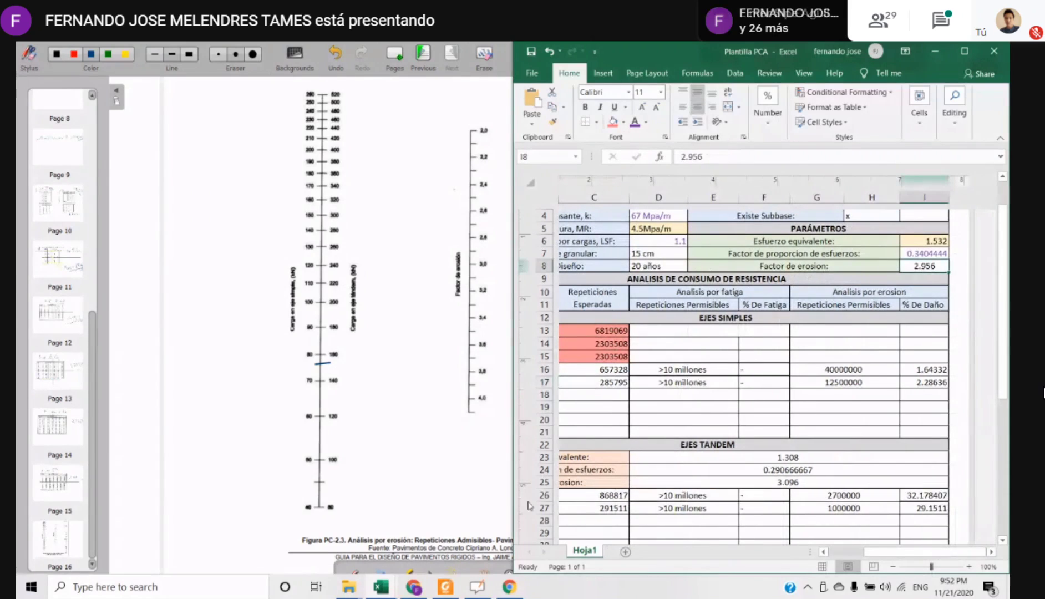
pyautogui.click(246, 98)
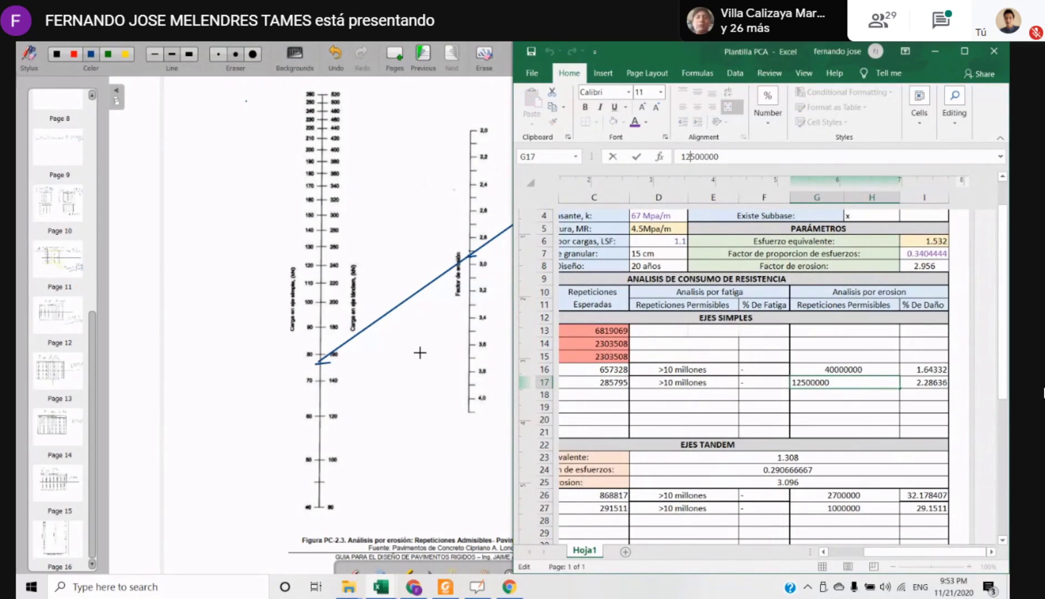
pyautogui.click(410, 368)
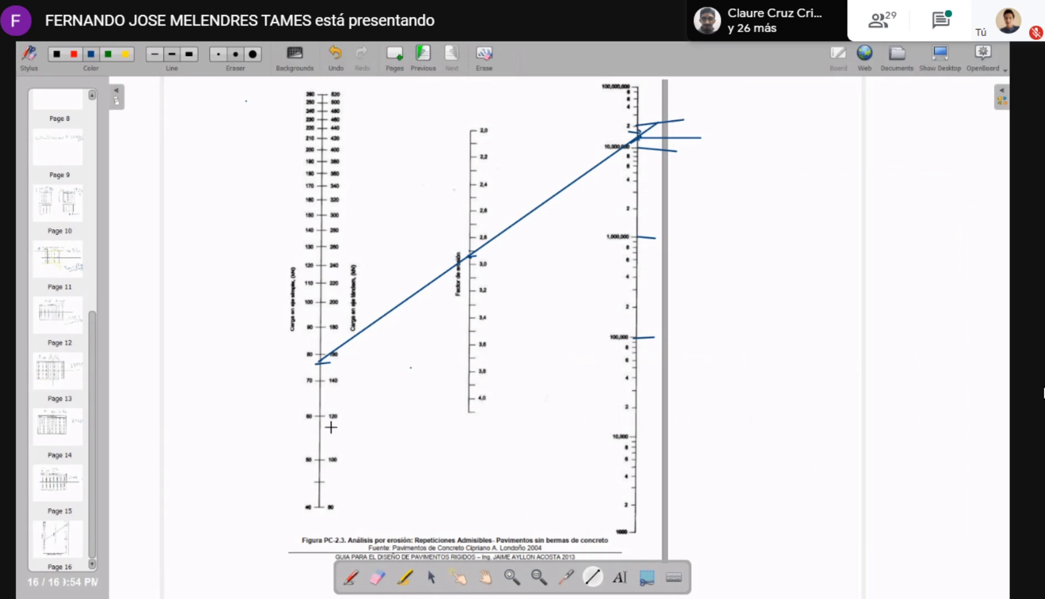
# Circle the 40 kN lower end of the single-axle load scale with the yellow highlighter
pyautogui.click(404, 578)
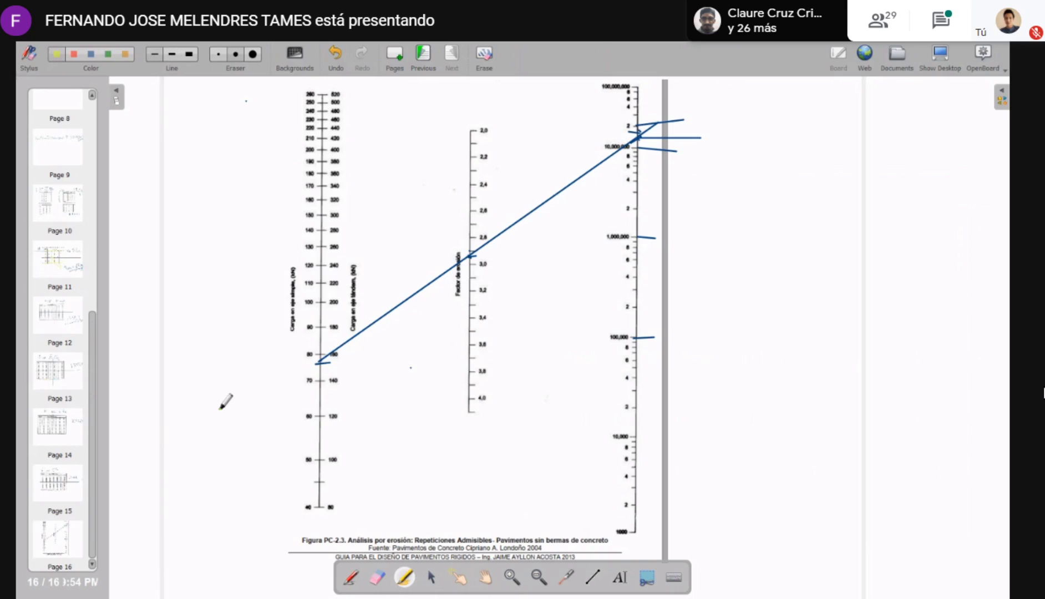
pyautogui.moveTo(295, 493)
pyautogui.mouseDown()
pyautogui.moveTo(358, 549)
pyautogui.moveTo(337, 491)
pyautogui.moveTo(272, 512)
pyautogui.mouseUp()
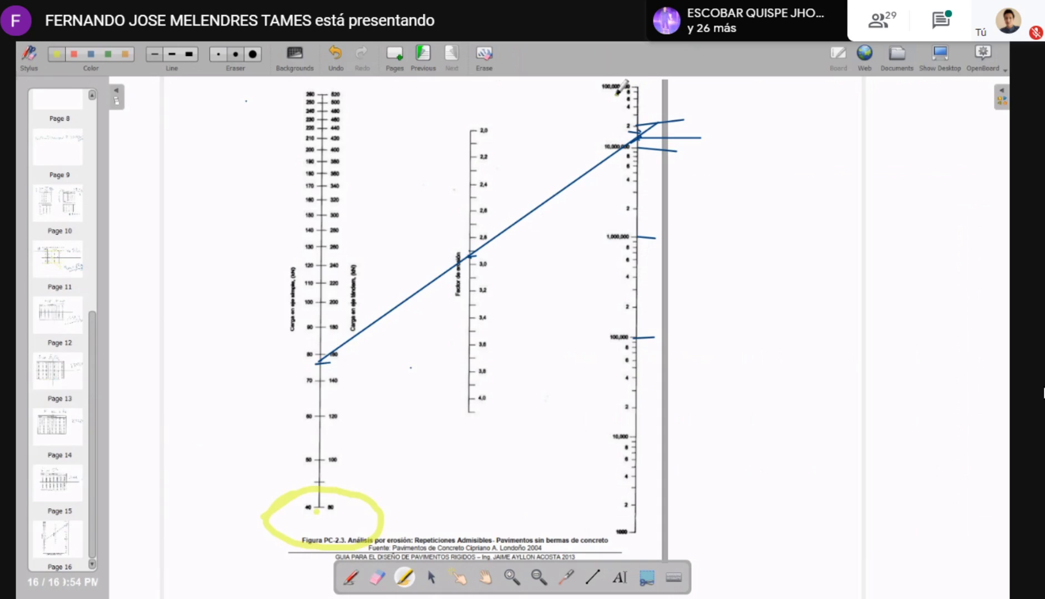
pyautogui.moveTo(631, 87); pyautogui.dragTo(645, 87)
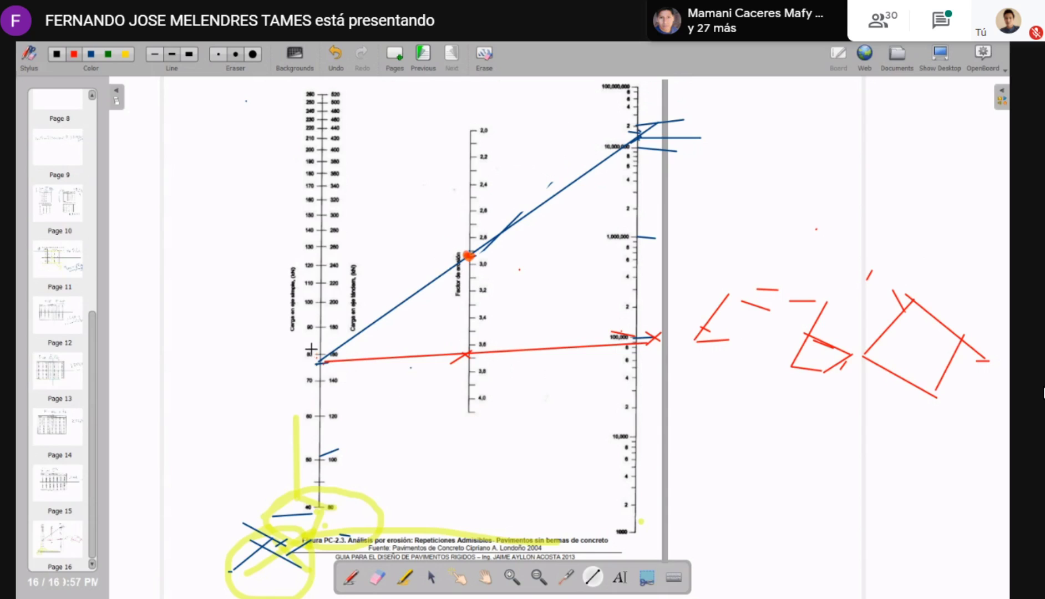
# Mark the loads near 77 and 50 kN in red and sketch red lines from about 90 kN across the erosion factor scale toward the repetitions scale
pyautogui.moveTo(311, 350); pyautogui.dragTo(318, 363)
pyautogui.moveTo(307, 452)
pyautogui.mouseDown()
pyautogui.moveTo(519, 211)
pyautogui.moveTo(696, 133)
pyautogui.moveTo(309, 460)
pyautogui.mouseUp()
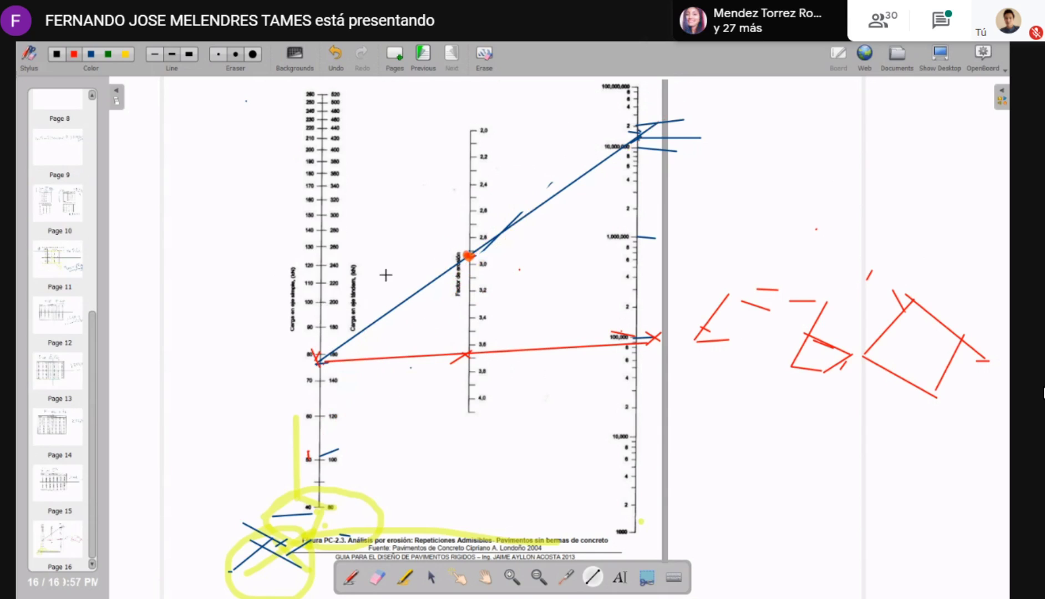
pyautogui.moveTo(326, 329); pyautogui.dragTo(617, 114)
pyautogui.moveTo(430, 257); pyautogui.dragTo(616, 121)
pyautogui.moveTo(379, 301); pyautogui.dragTo(822, 92)
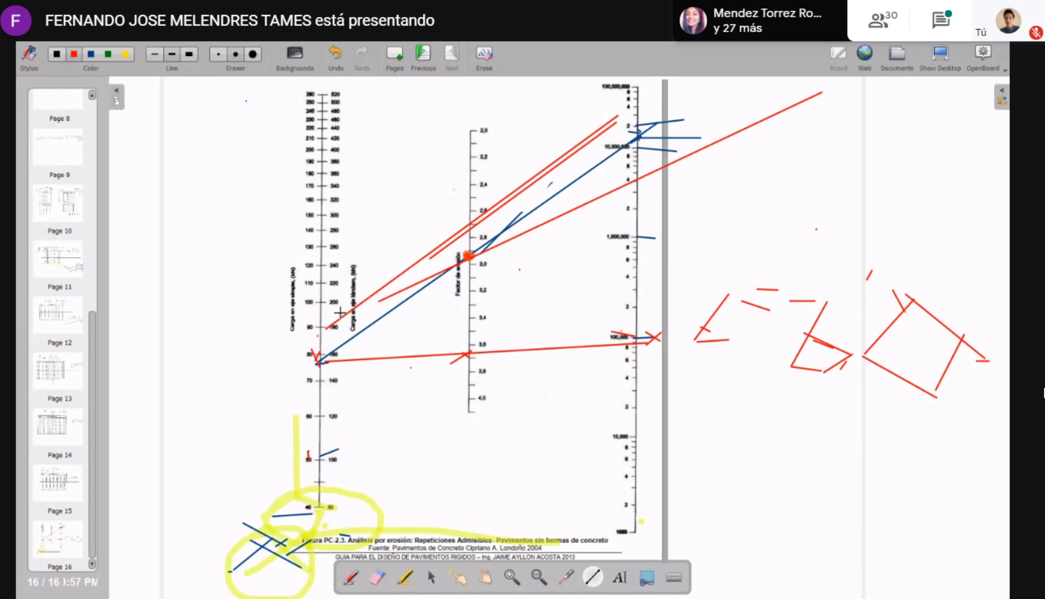
pyautogui.moveTo(333, 326); pyautogui.dragTo(802, 158)
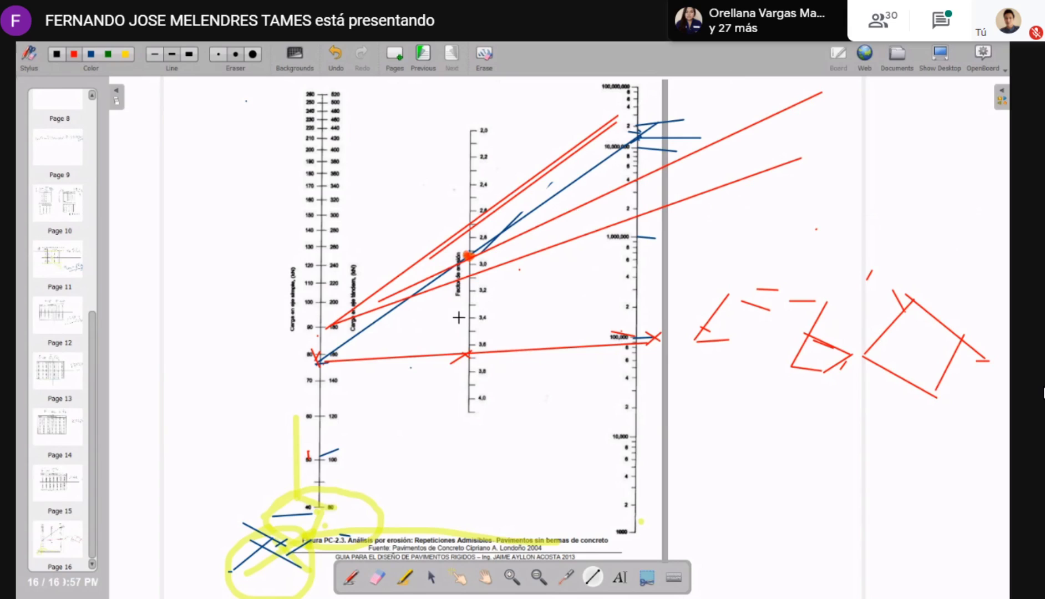
# Erase parts of the sketched lines and draw red lines from about 40, 50, 55 and 77 kN across the erosion factor scale toward the repetitions scale
pyautogui.click(373, 577)
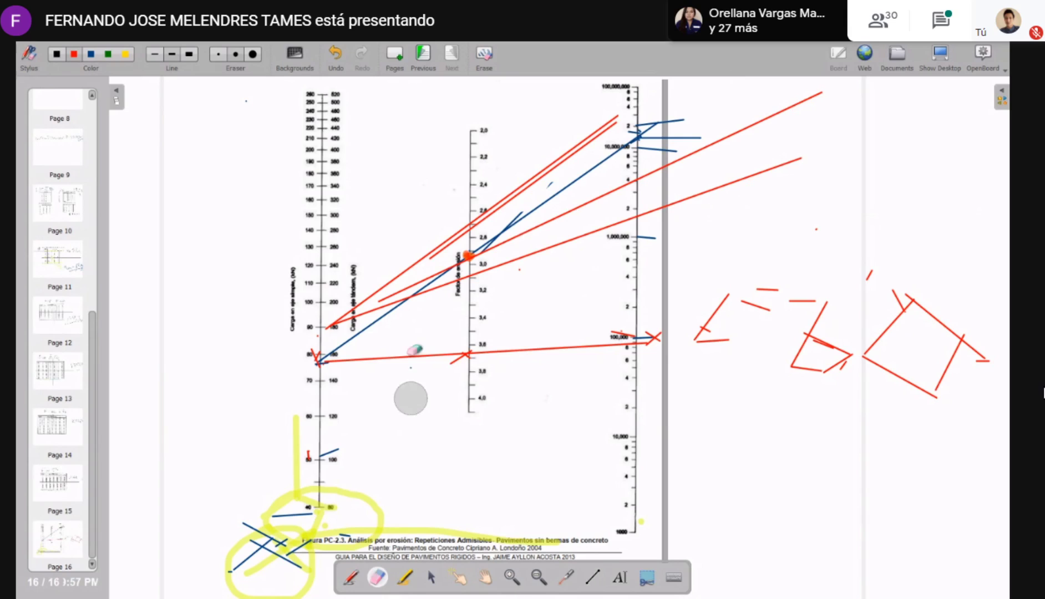
pyautogui.moveTo(343, 303)
pyautogui.mouseDown()
pyautogui.moveTo(406, 301)
pyautogui.moveTo(572, 220)
pyautogui.moveTo(594, 144)
pyautogui.mouseUp()
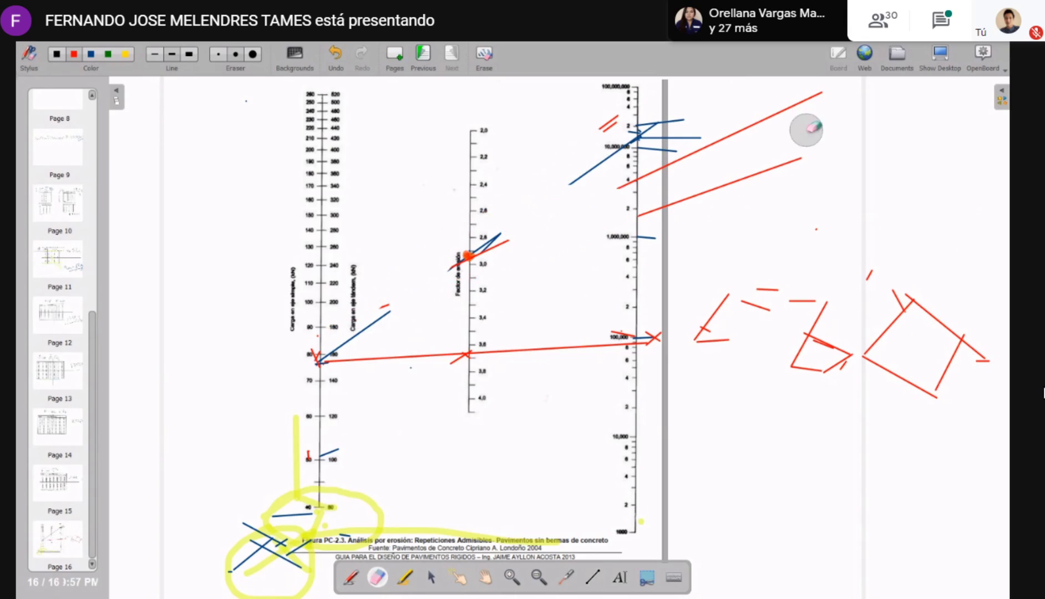
pyautogui.click(592, 577)
pyautogui.moveTo(319, 436)
pyautogui.mouseDown()
pyautogui.moveTo(574, 162)
pyautogui.moveTo(627, 85)
pyautogui.mouseUp()
pyautogui.moveTo(317, 461)
pyautogui.mouseDown()
pyautogui.moveTo(596, 260)
pyautogui.moveTo(620, 88)
pyautogui.mouseUp()
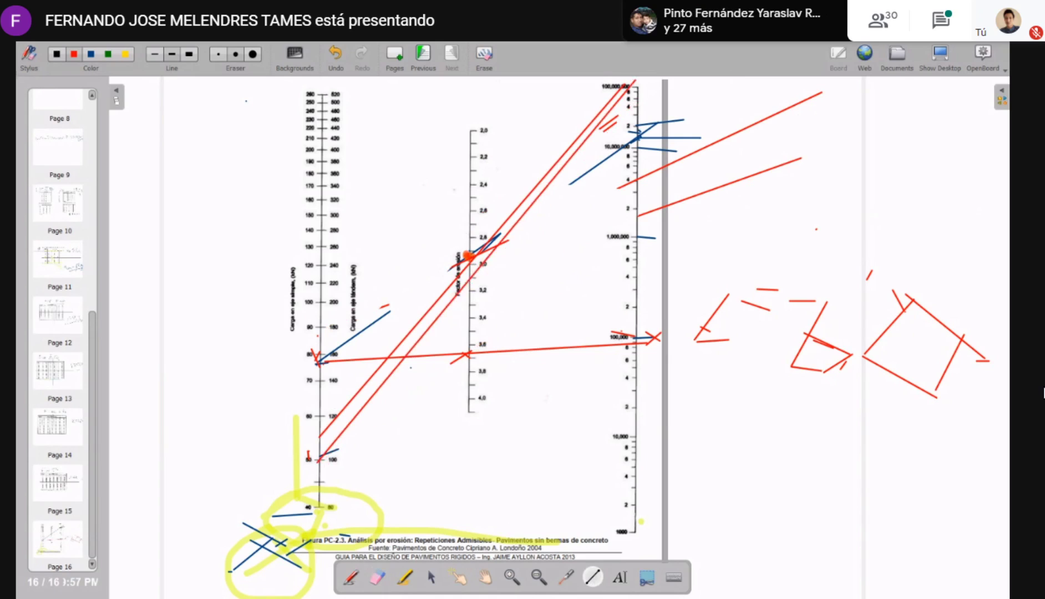
pyautogui.moveTo(327, 506); pyautogui.dragTo(555, 198)
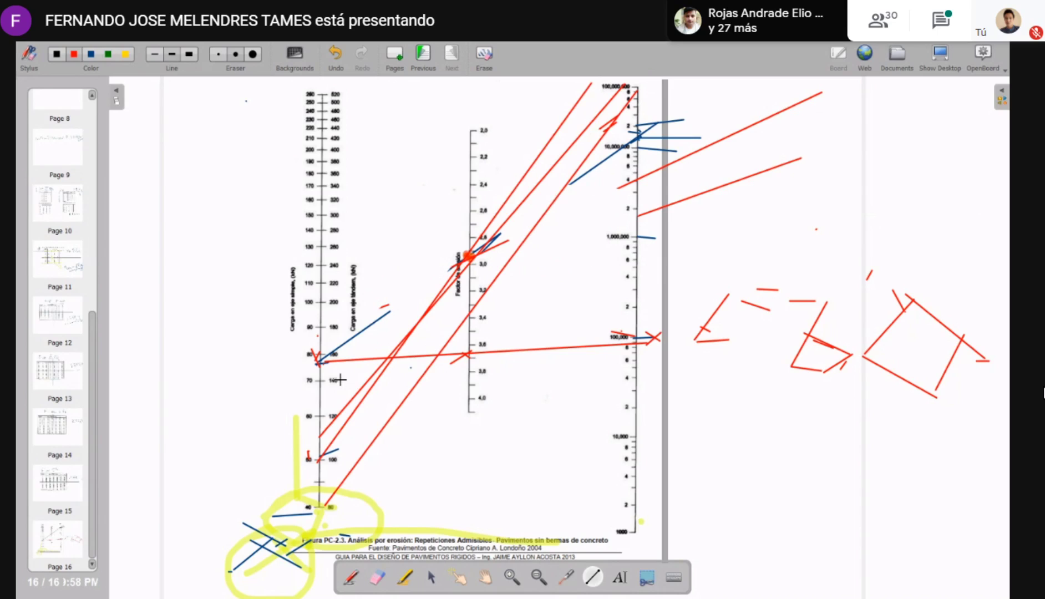
pyautogui.moveTo(318, 362); pyautogui.dragTo(749, 169)
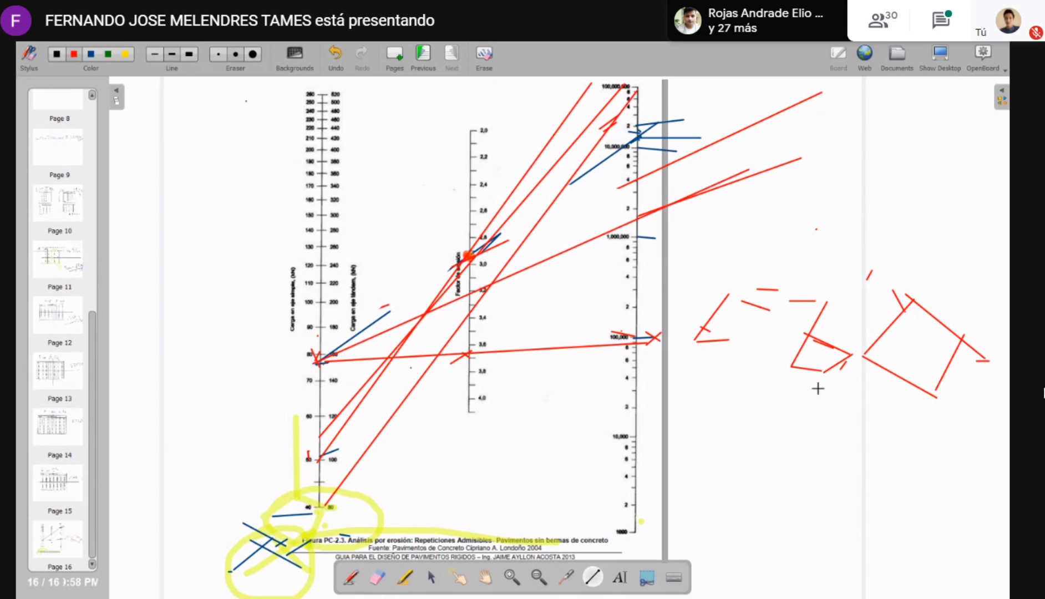
# Strike long red lines across the handwritten red note beside the nomogram
pyautogui.moveTo(699, 419); pyautogui.dragTo(1009, 355)
pyautogui.moveTo(966, 197); pyautogui.dragTo(981, 364)
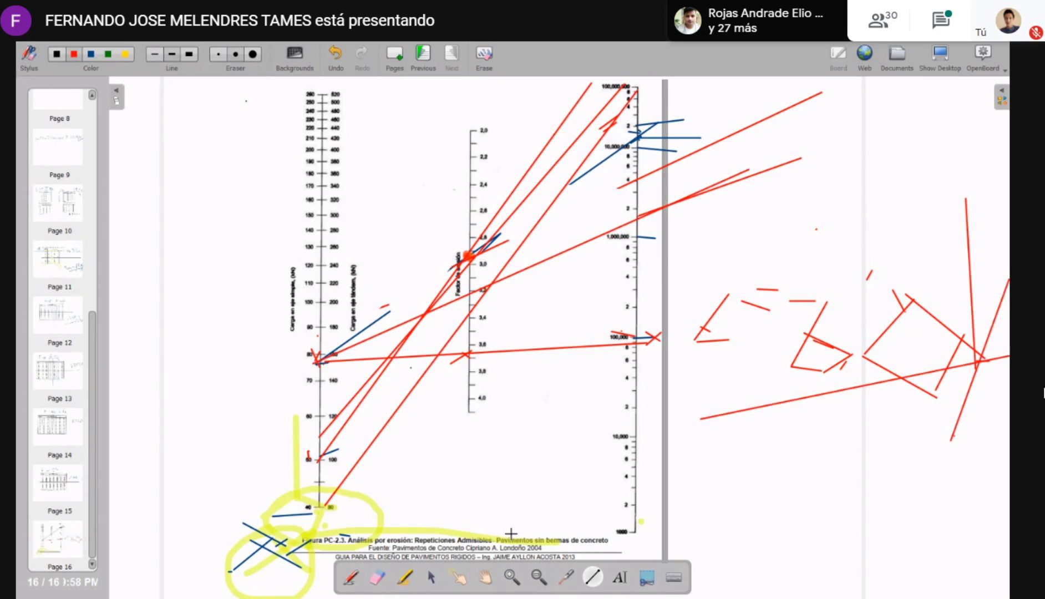